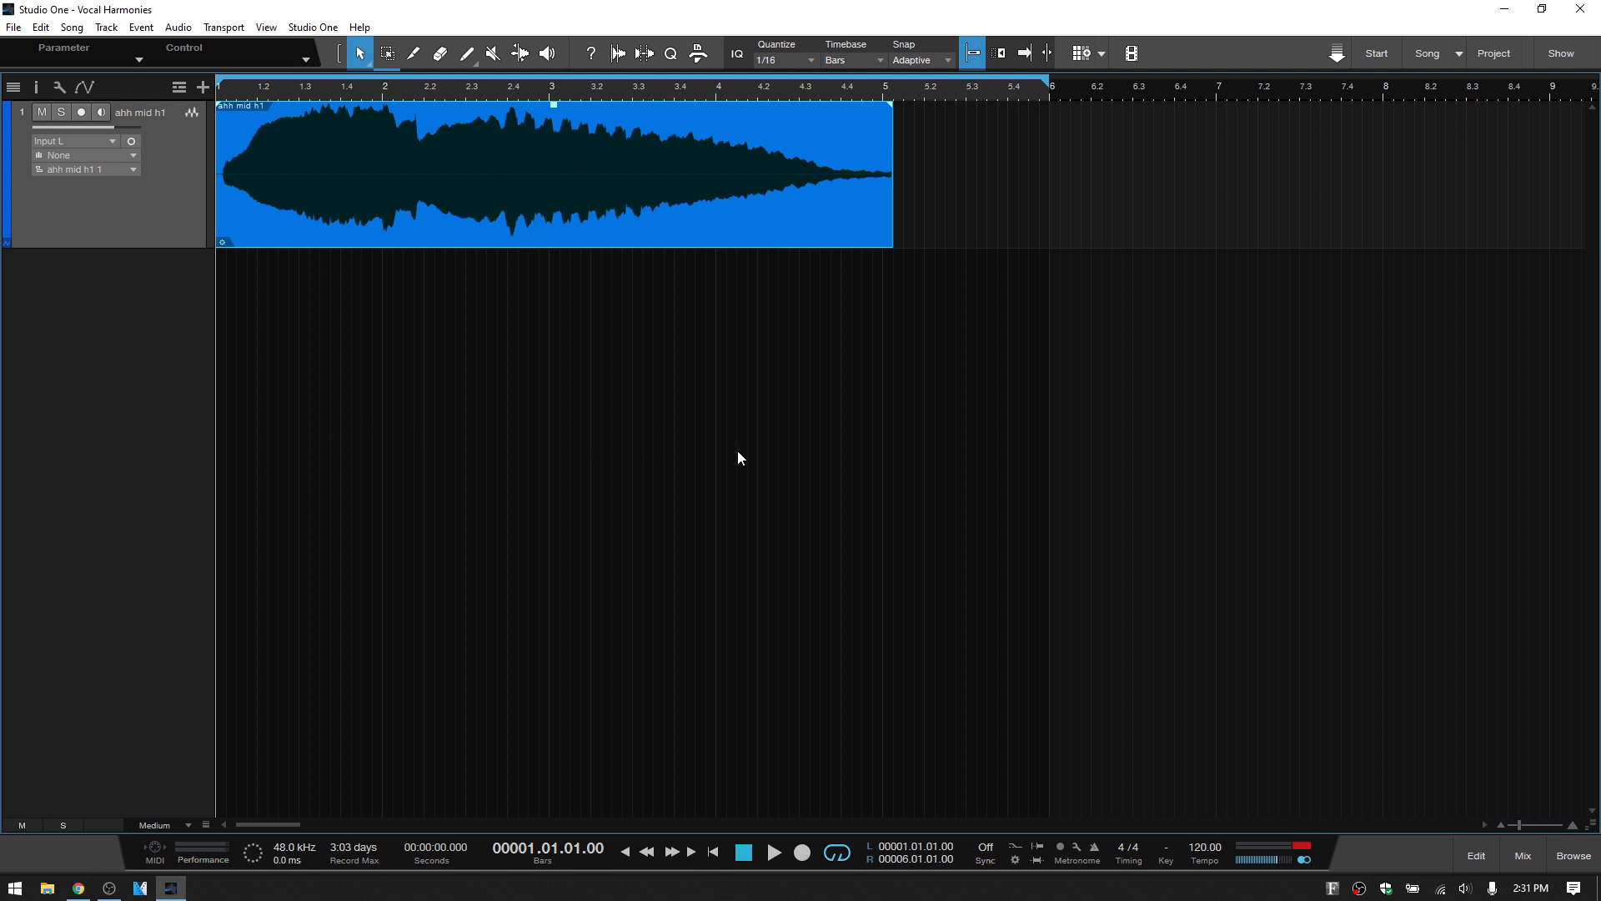
Play the original ahh mid h1 vocal, and make two complete duplicates of its track including the audio
{"action": "key", "text": "space"}
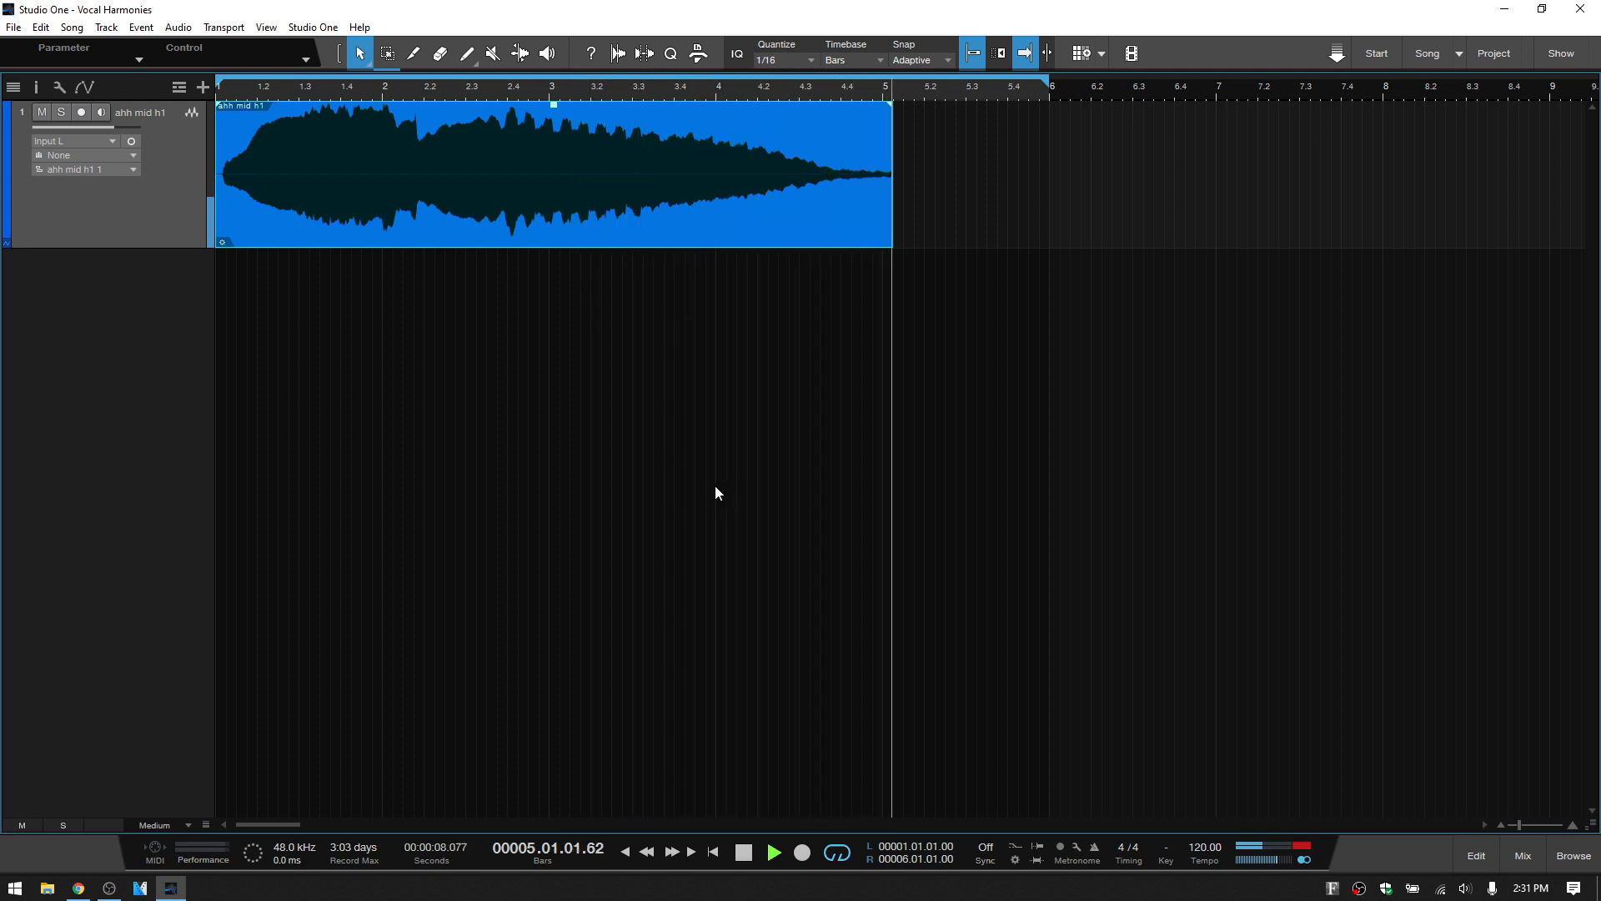
{"action": "key", "text": "space"}
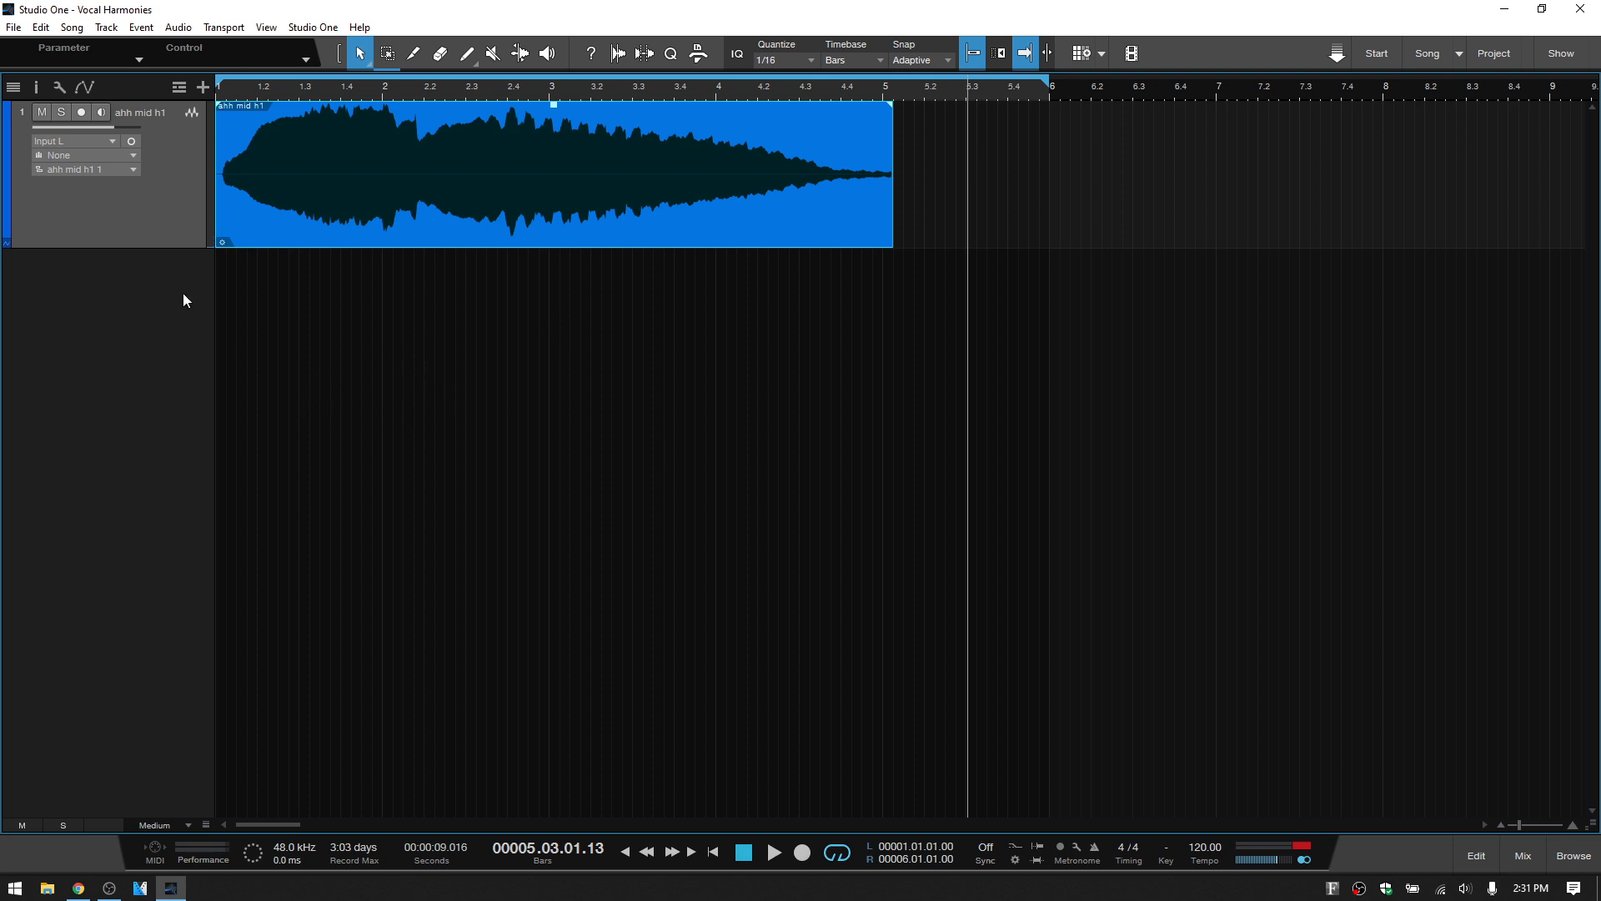
{"action": "right_click", "coordinate": [153, 214]}
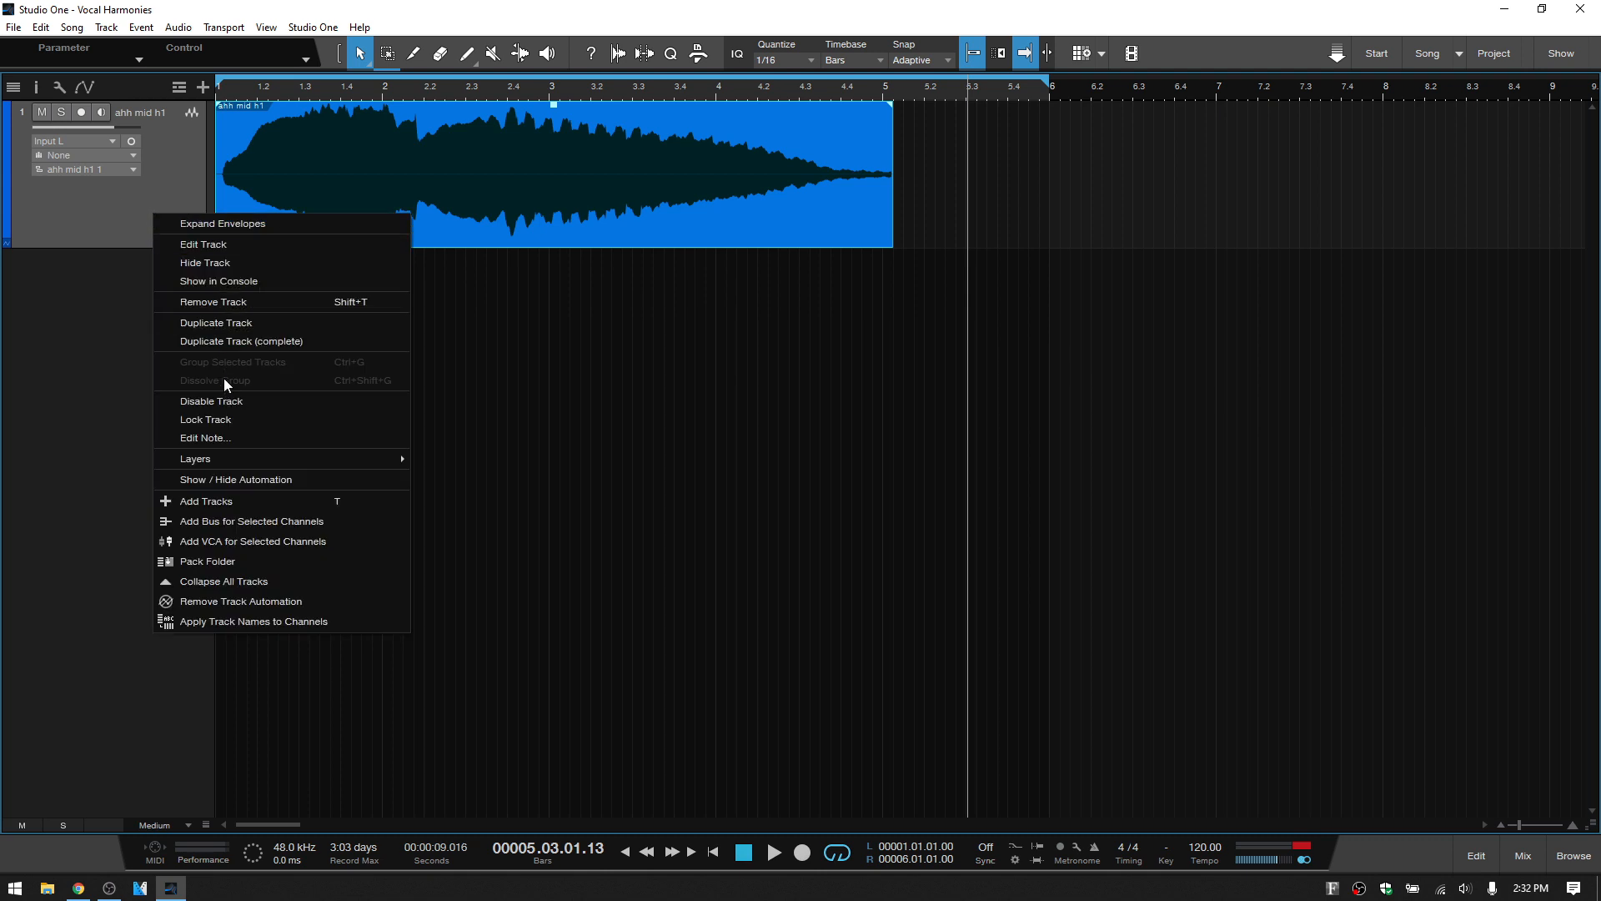
{"action": "left_click", "coordinate": [278, 342]}
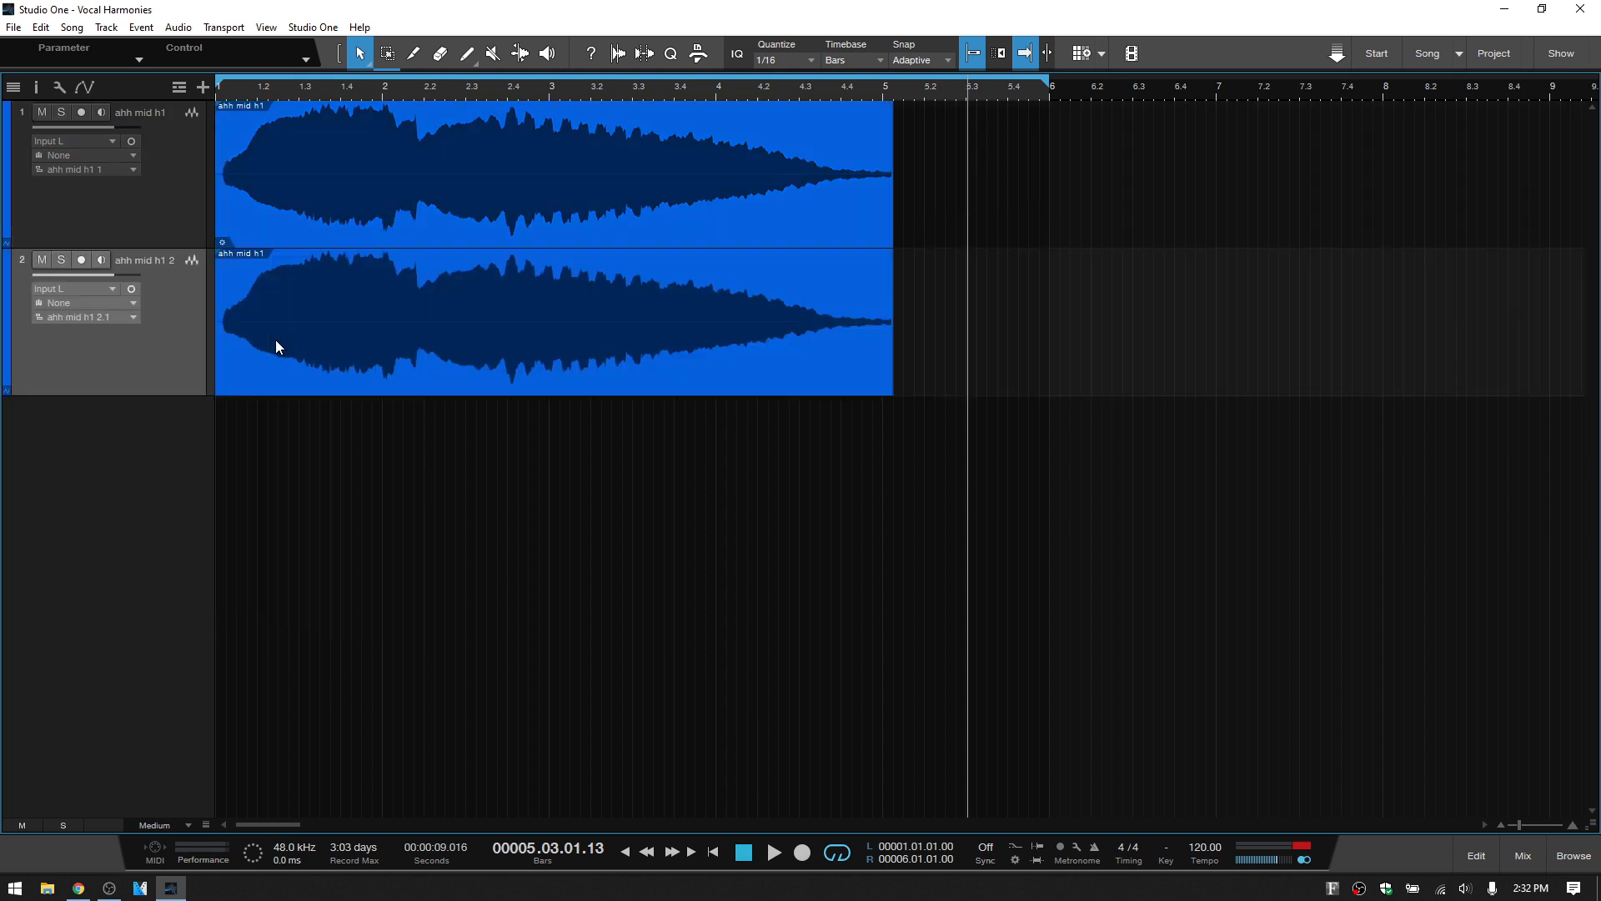
{"action": "right_click", "coordinate": [159, 349]}
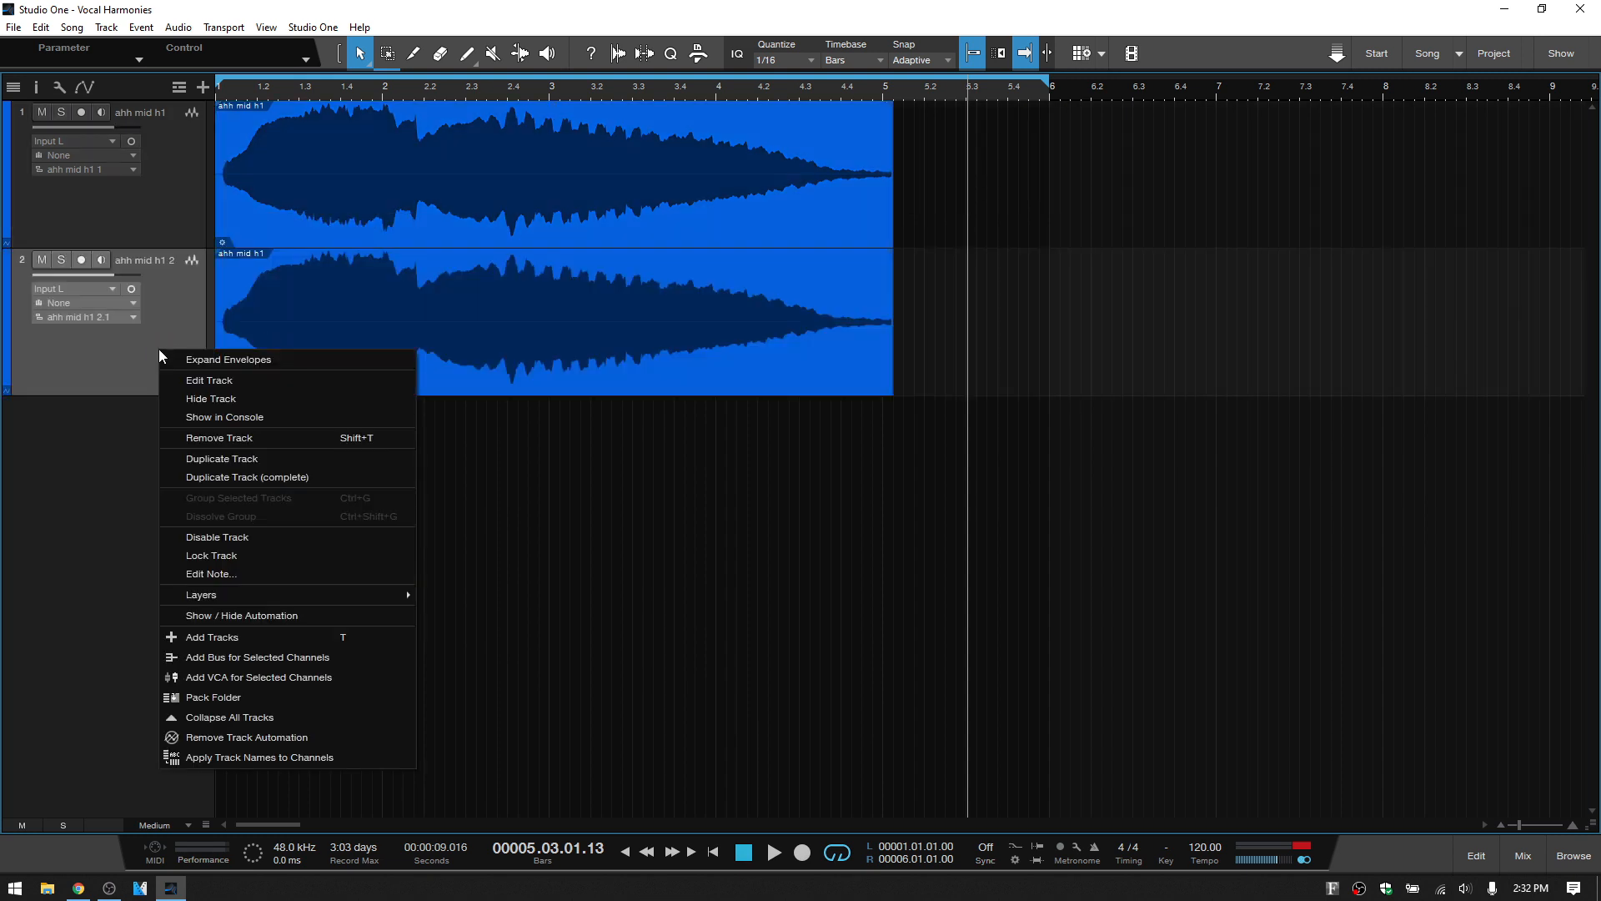
{"action": "left_click", "coordinate": [289, 476]}
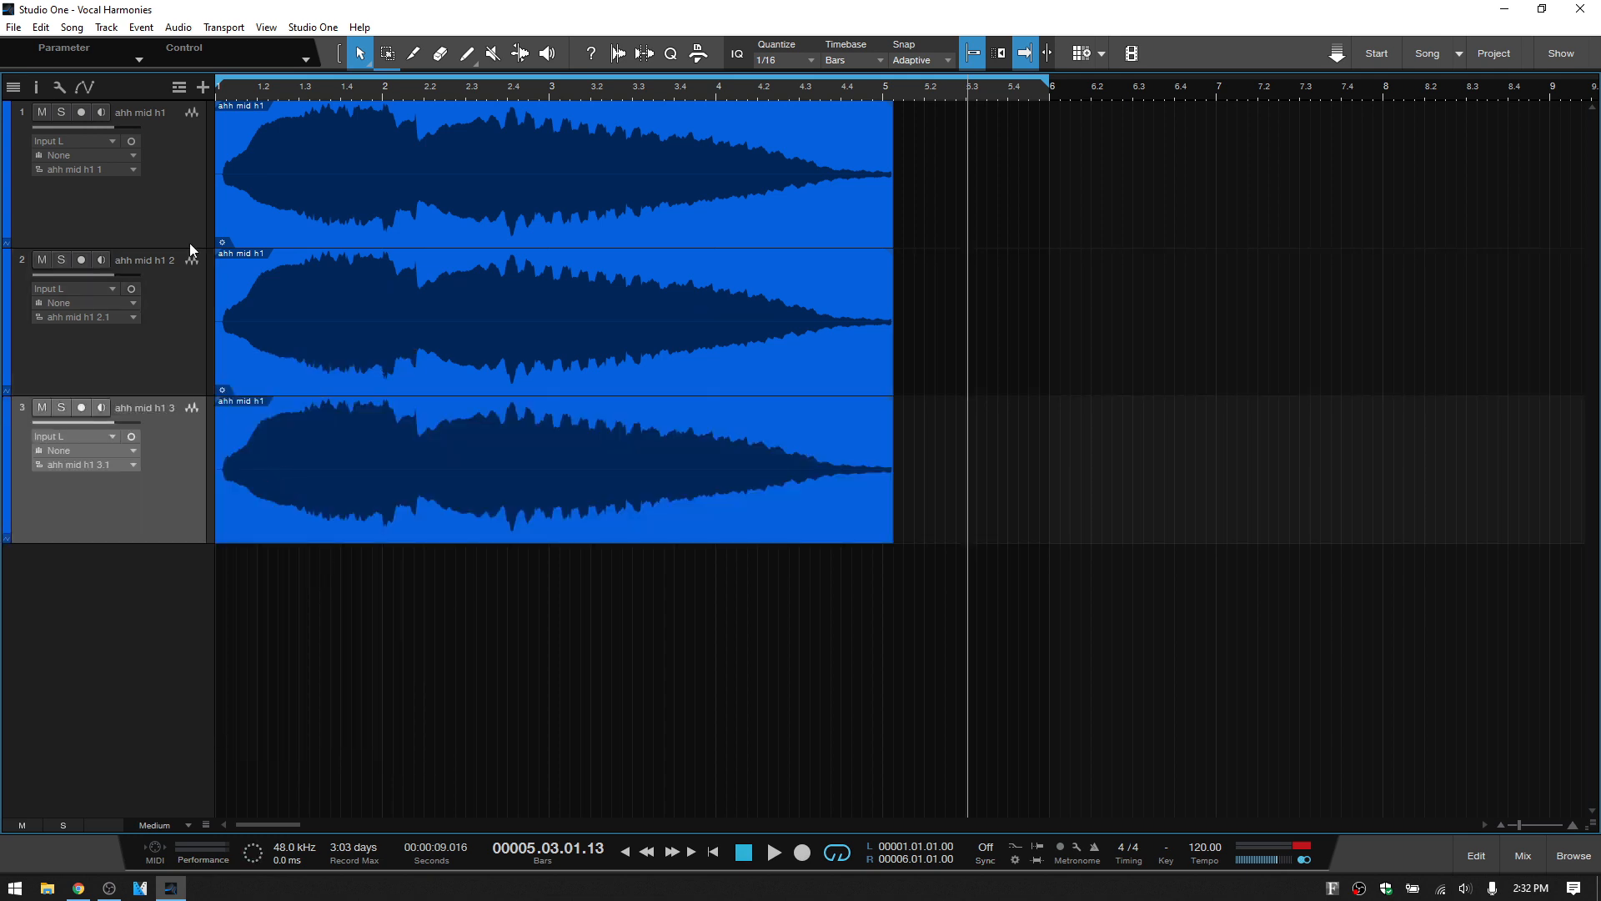
{"action": "left_click", "coordinate": [453, 185]}
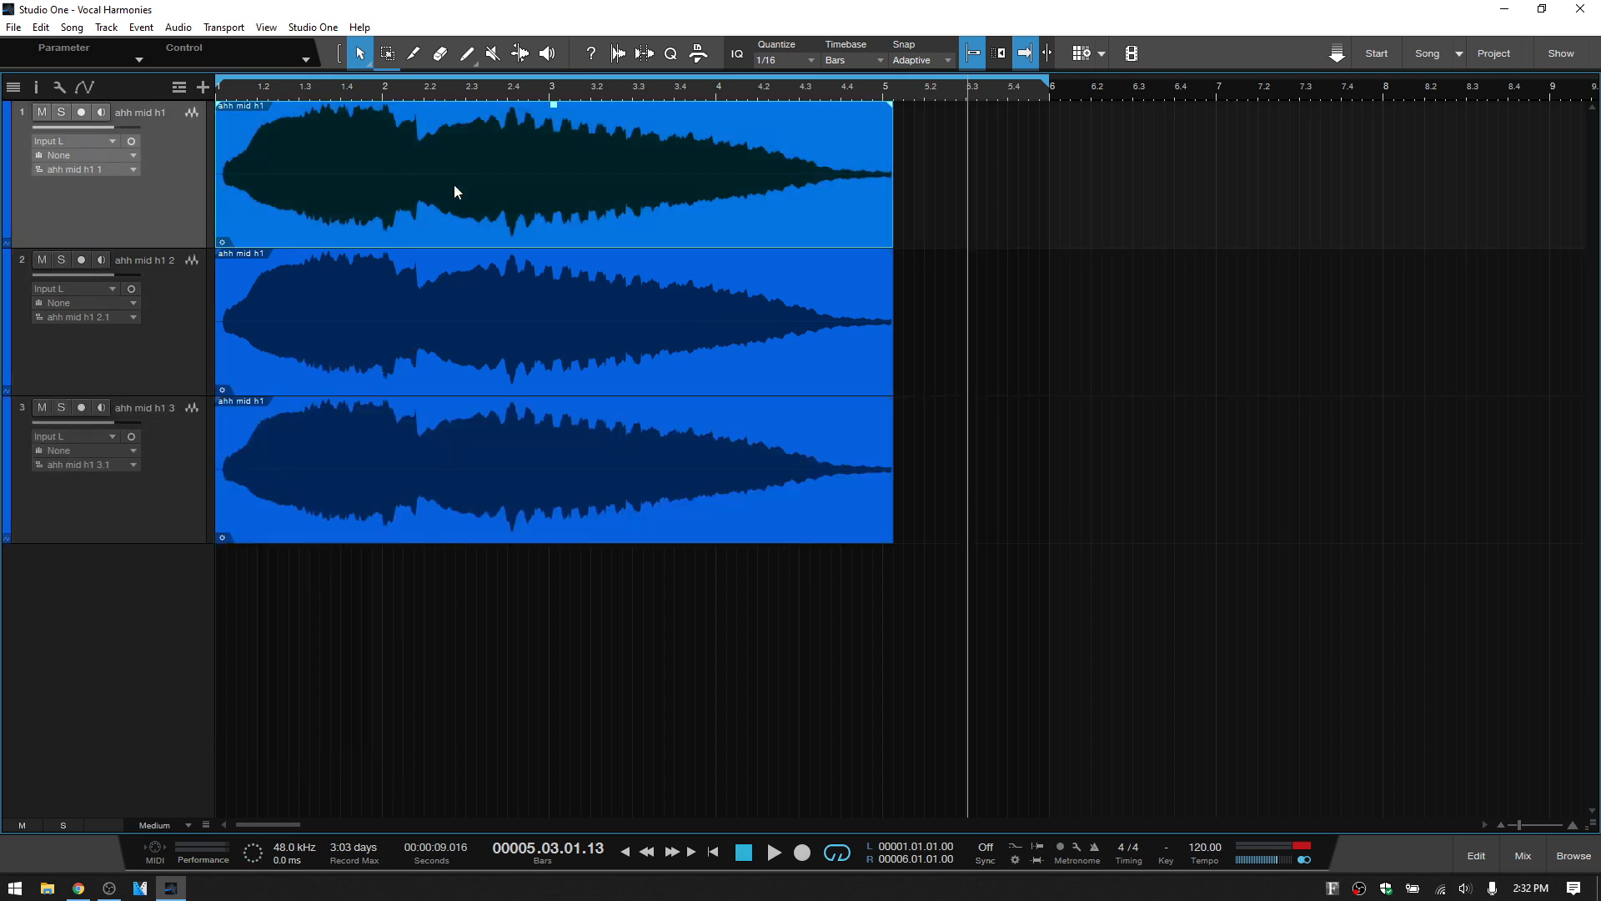
{"action": "right_click", "coordinate": [454, 185]}
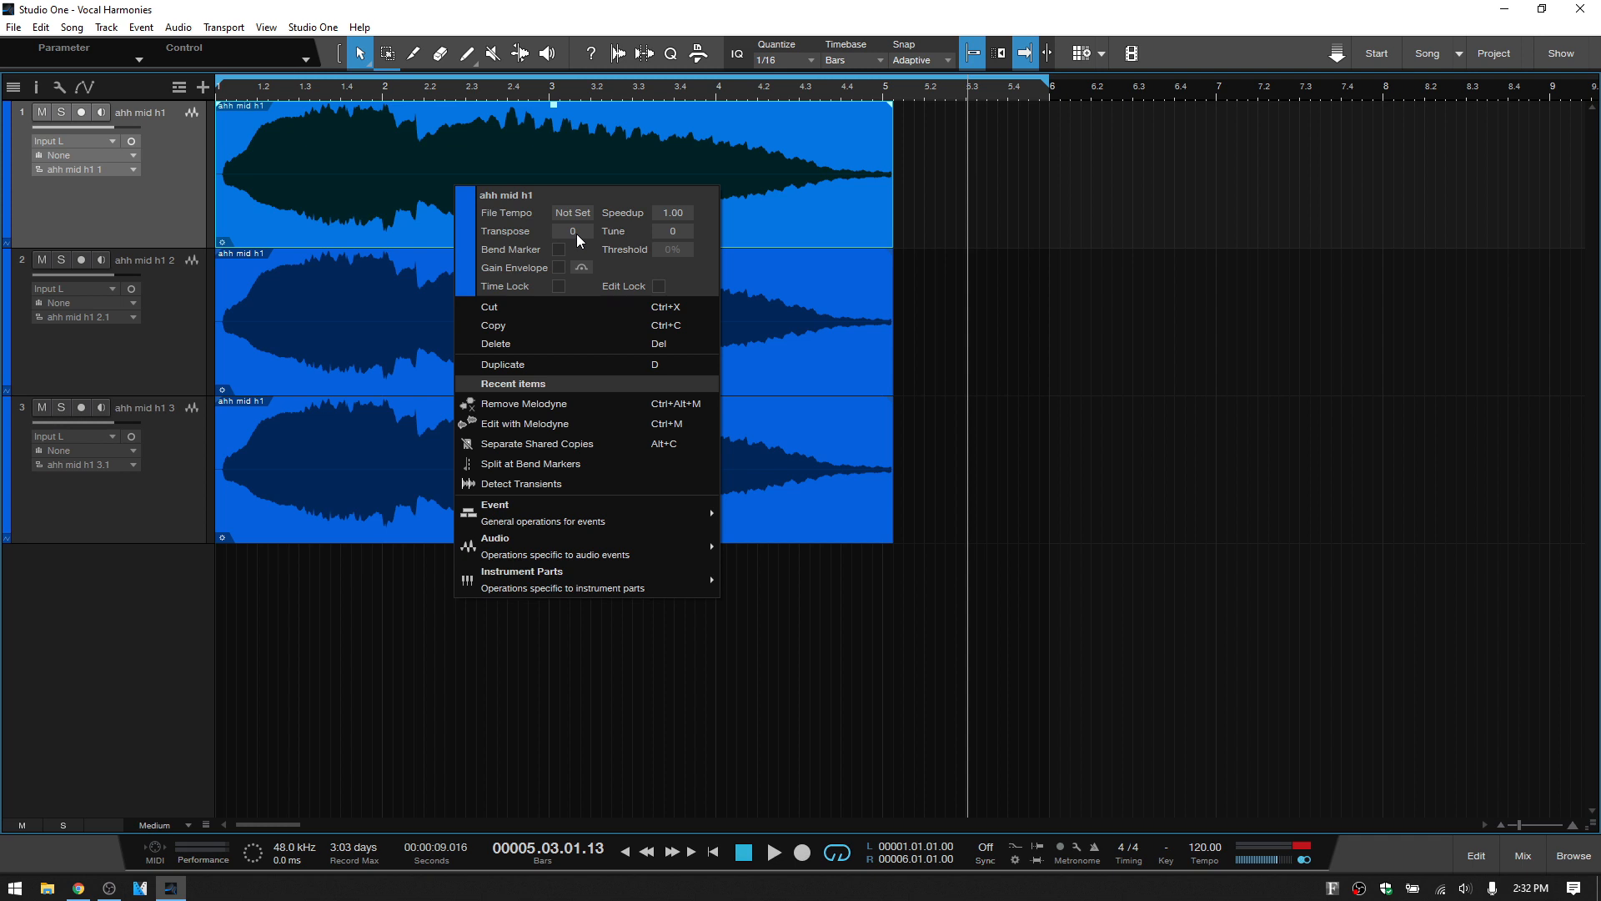
{"action": "left_click", "coordinate": [166, 218]}
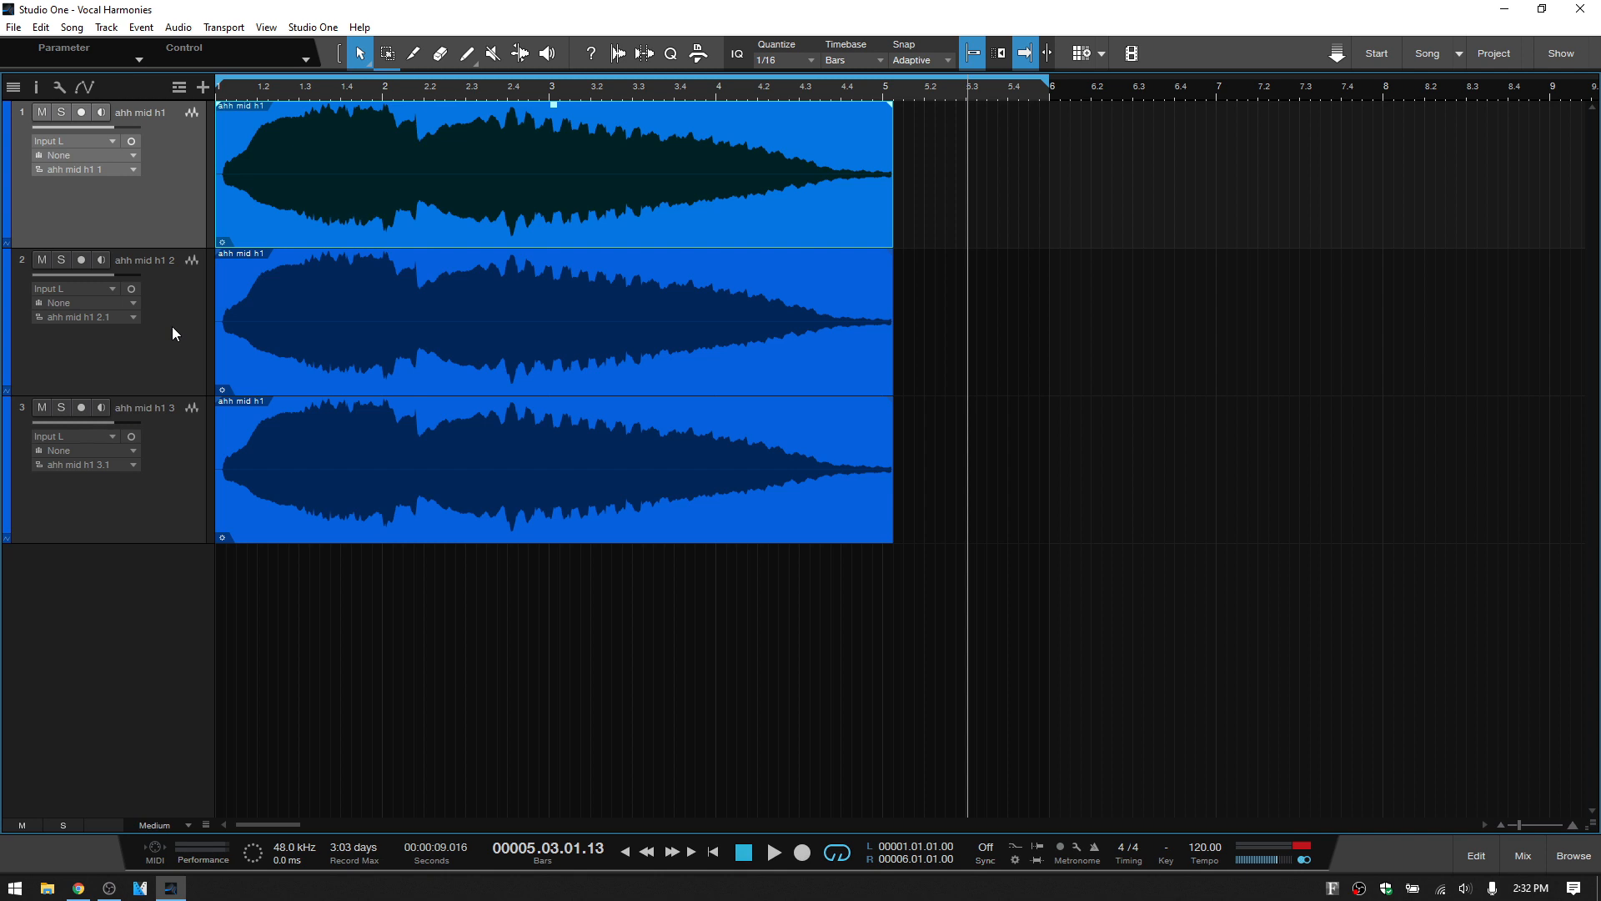
Transpose the second track's vocal clip by 4 semitones and the third track's clip by -3 semitones
{"action": "key", "text": "F4"}
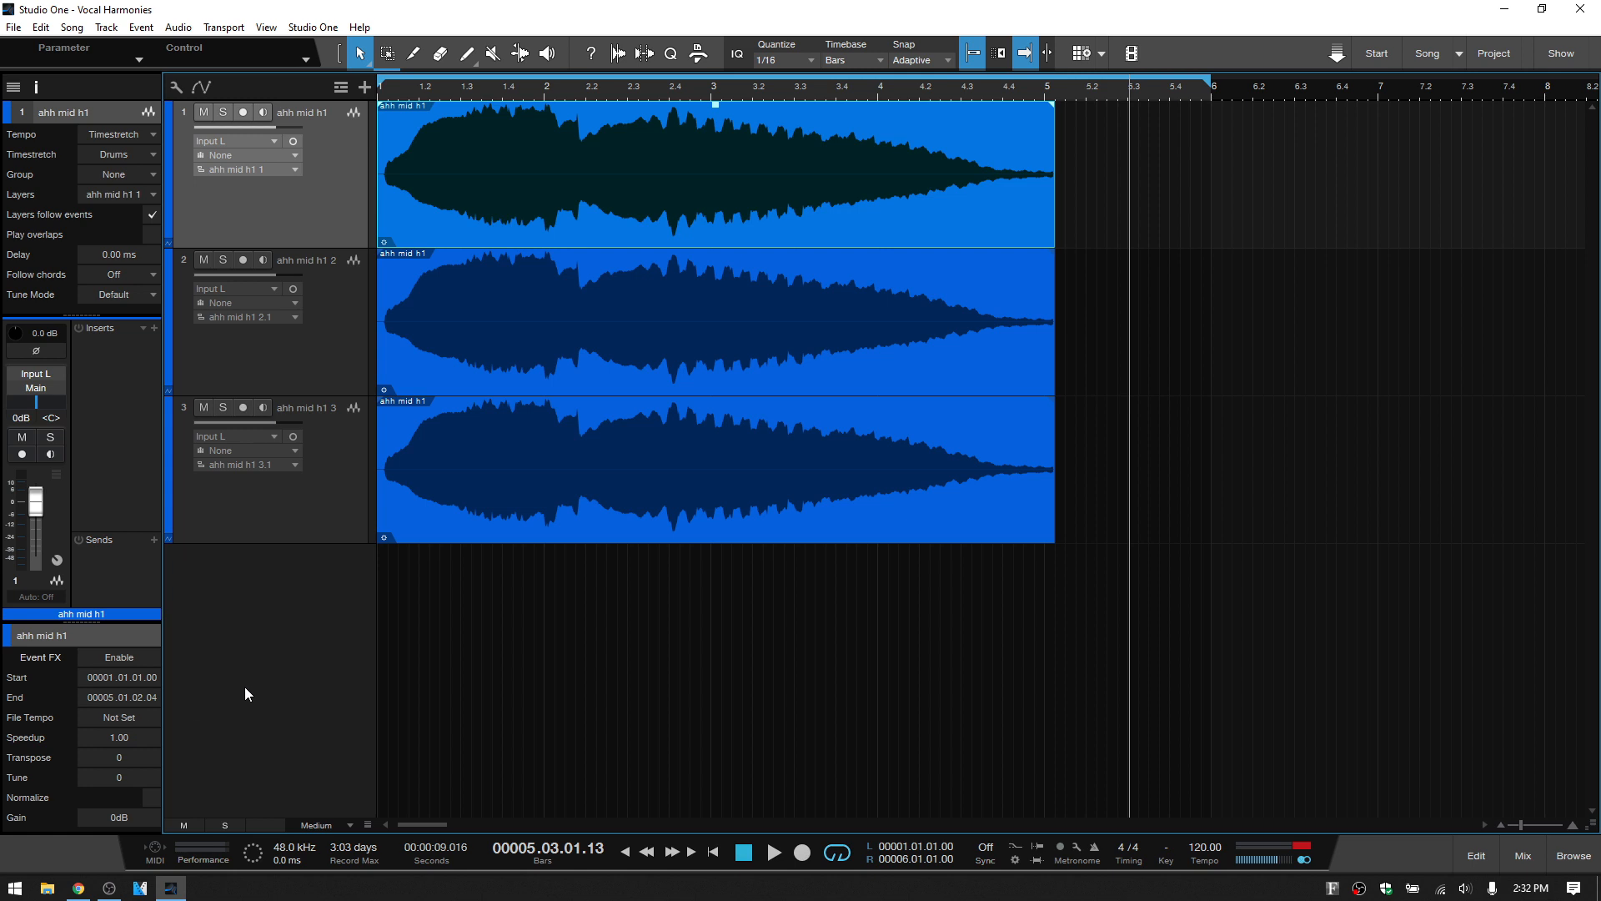
{"action": "left_click", "coordinate": [324, 330]}
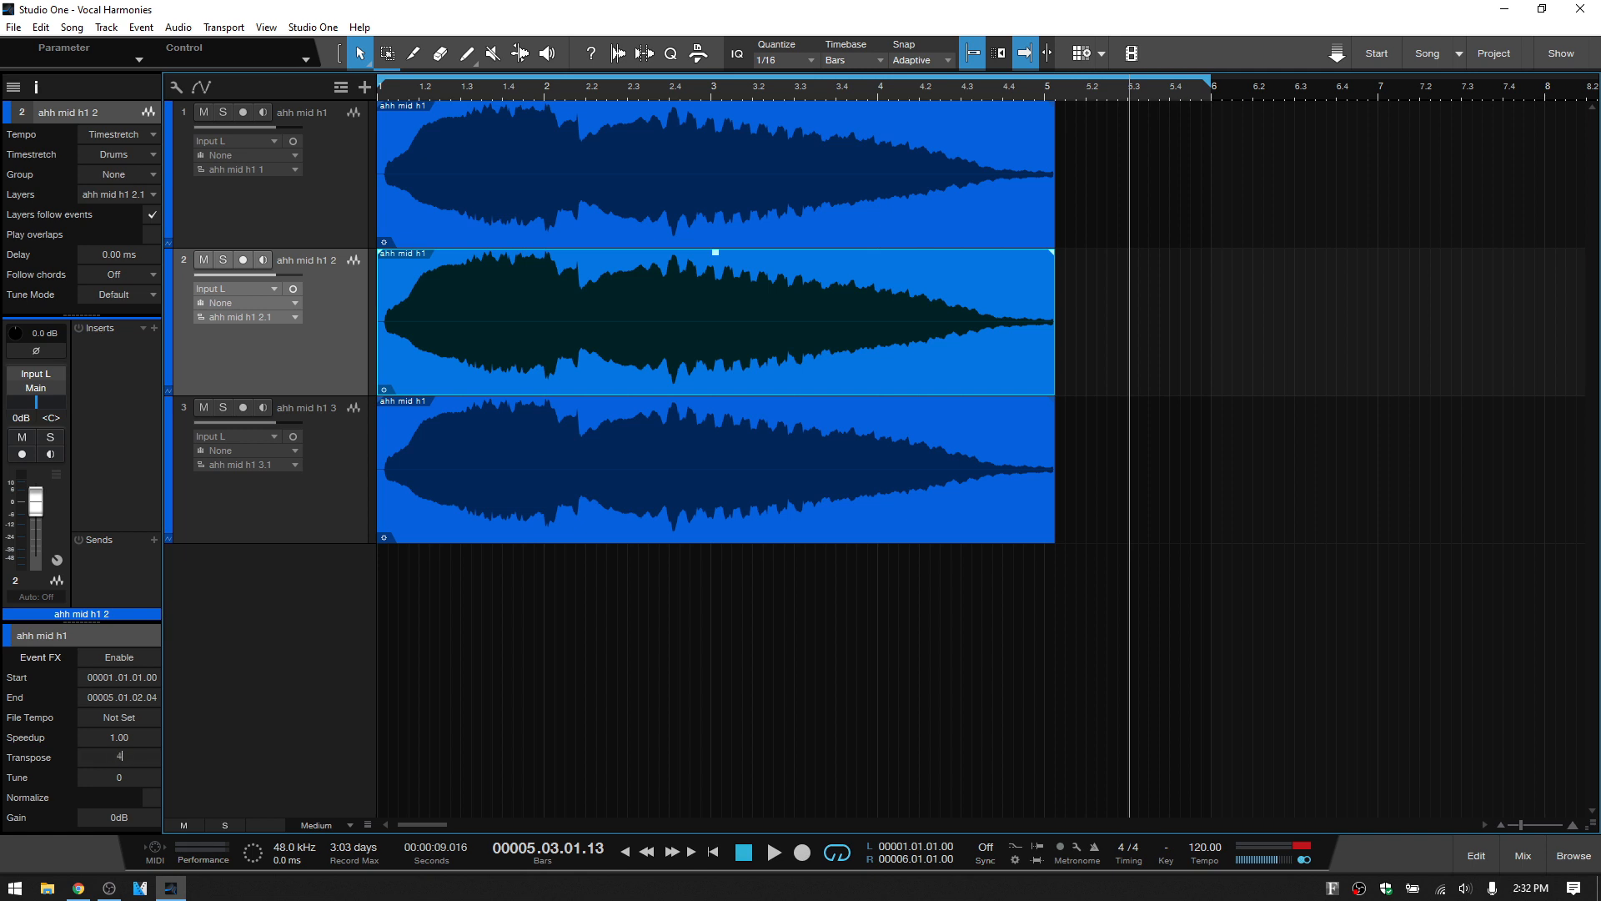
{"action": "left_click", "coordinate": [318, 505]}
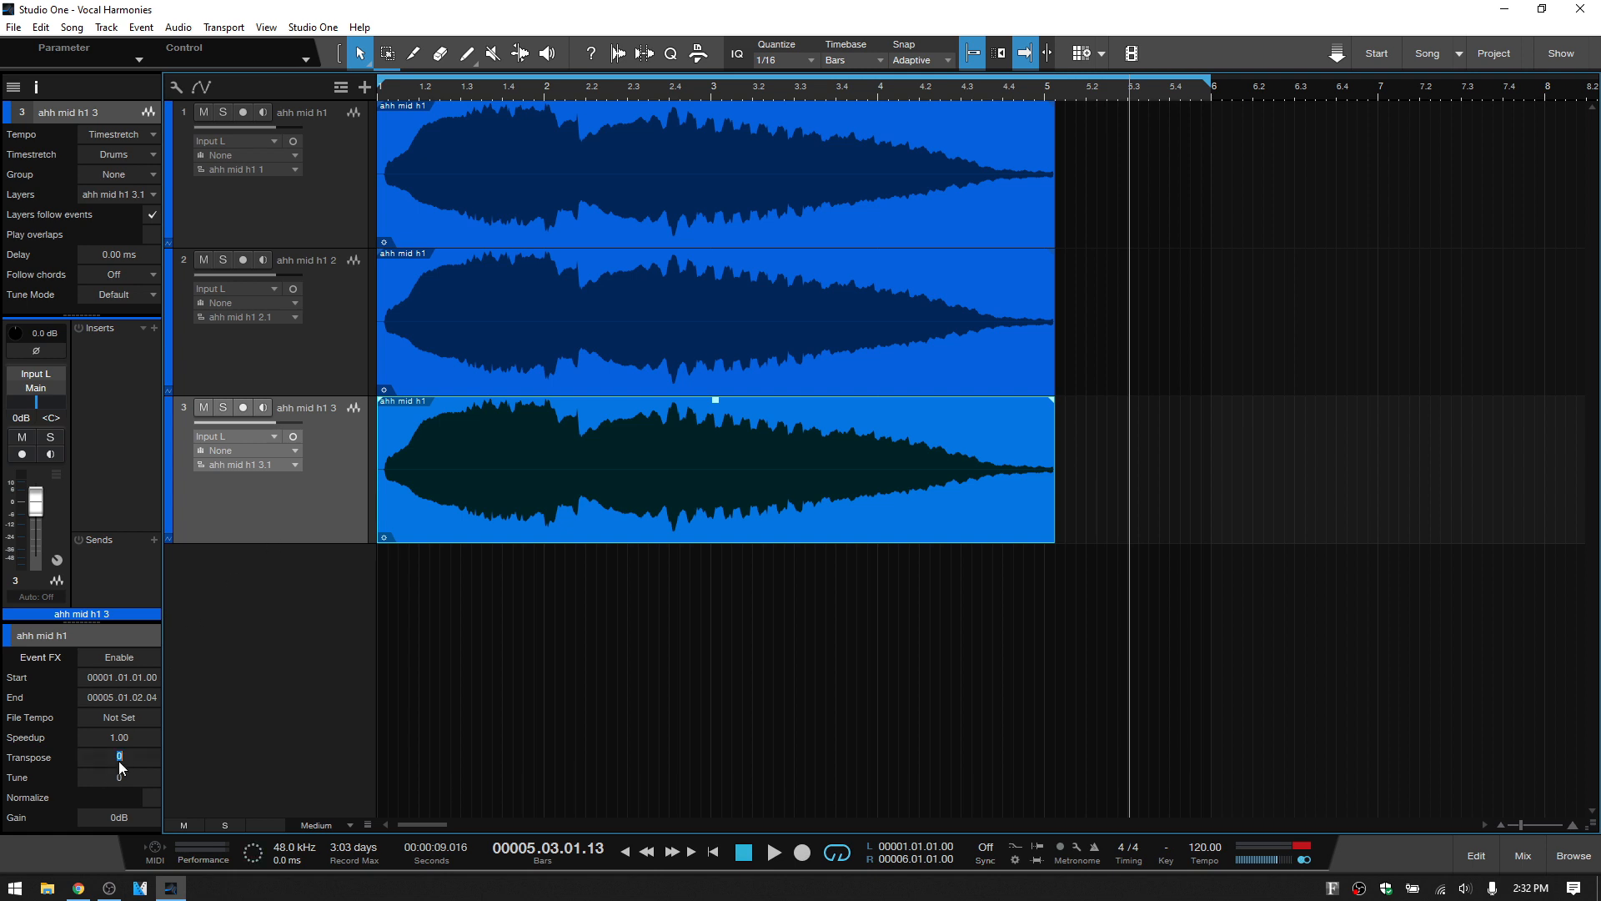
{"action": "type", "text": "-3"}
Play the three-part harmony from the start of the song, and return the playhead to the beginning
{"action": "key", "text": "Home"}
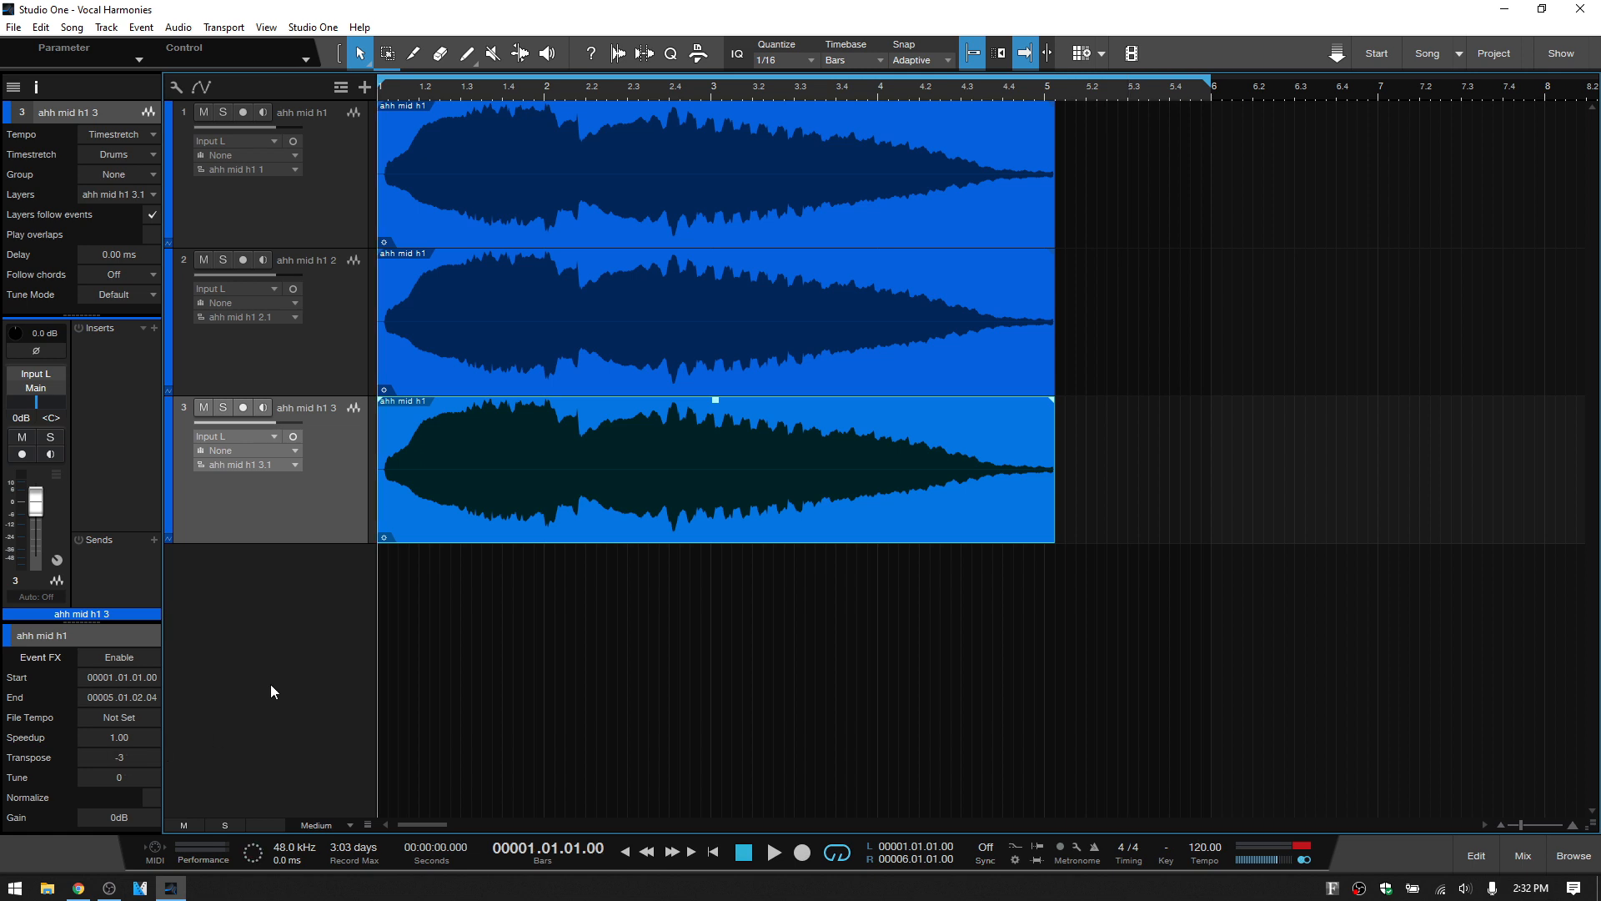
{"action": "key", "text": "space"}
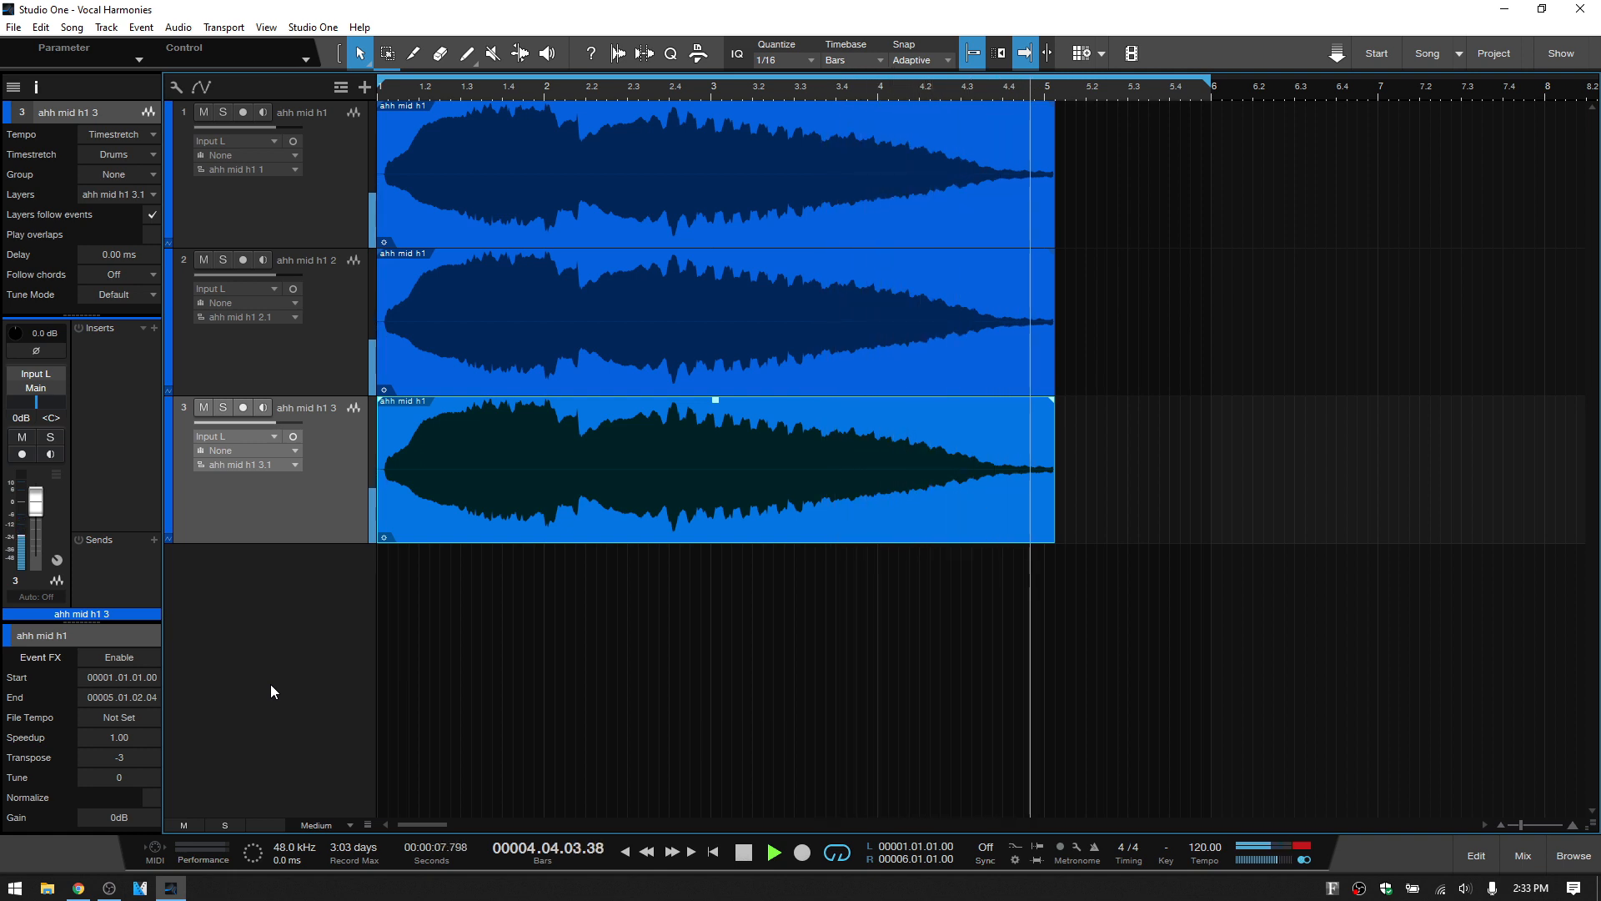
{"action": "key", "text": "space"}
{"action": "key", "text": "comma"}
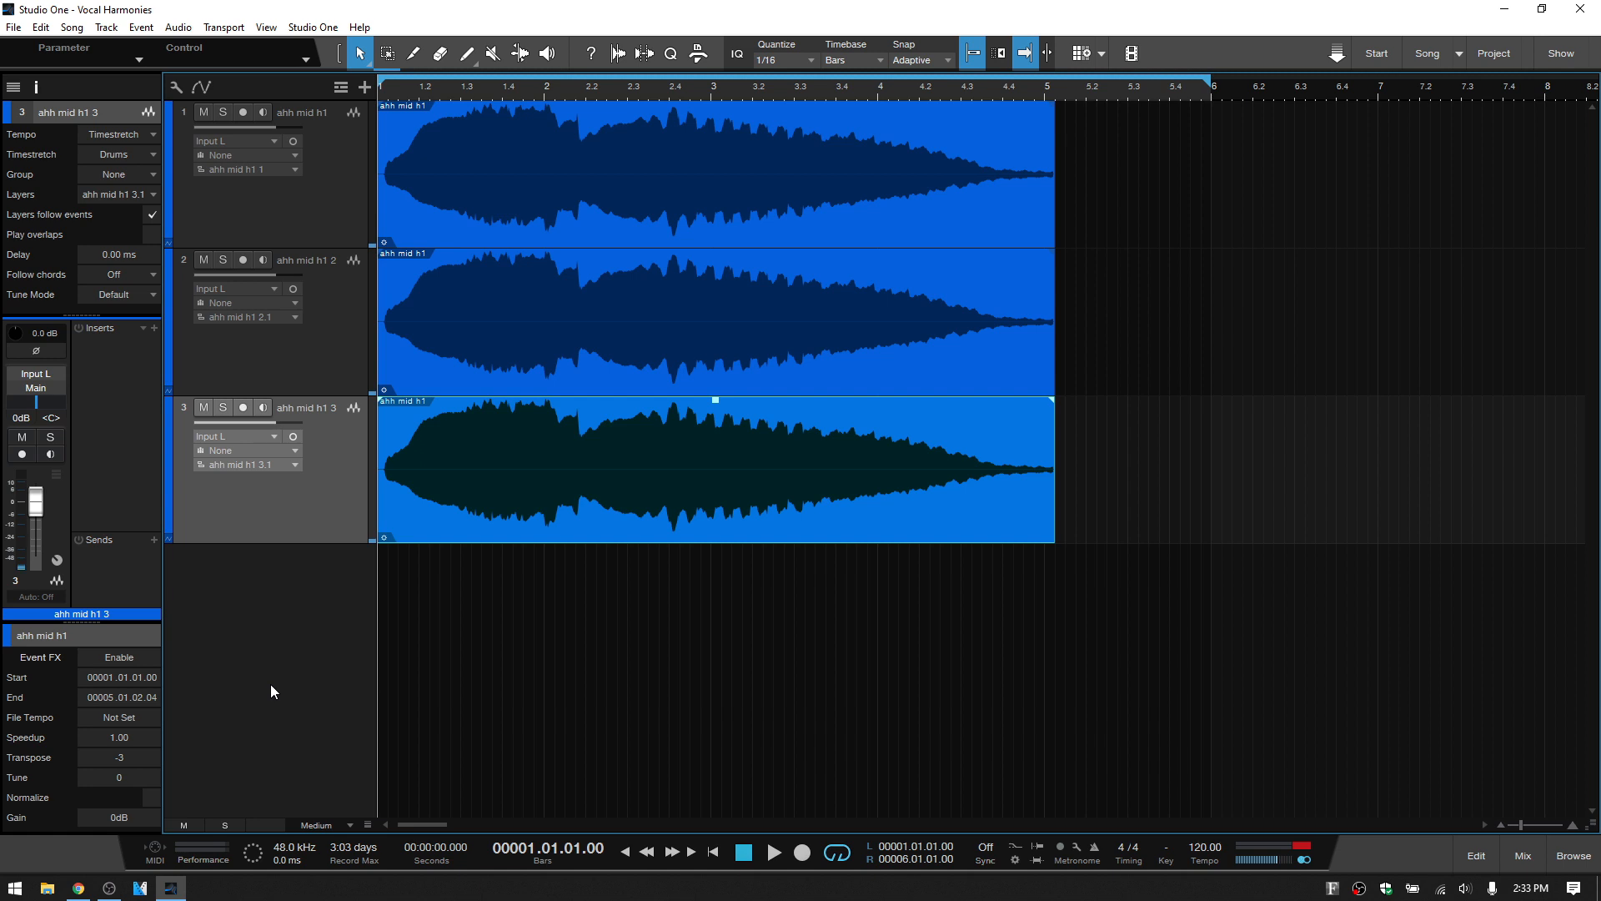
Lower the volume of all three vocal channels together to about -6.3 dB in the mixer
{"action": "key", "text": "F3"}
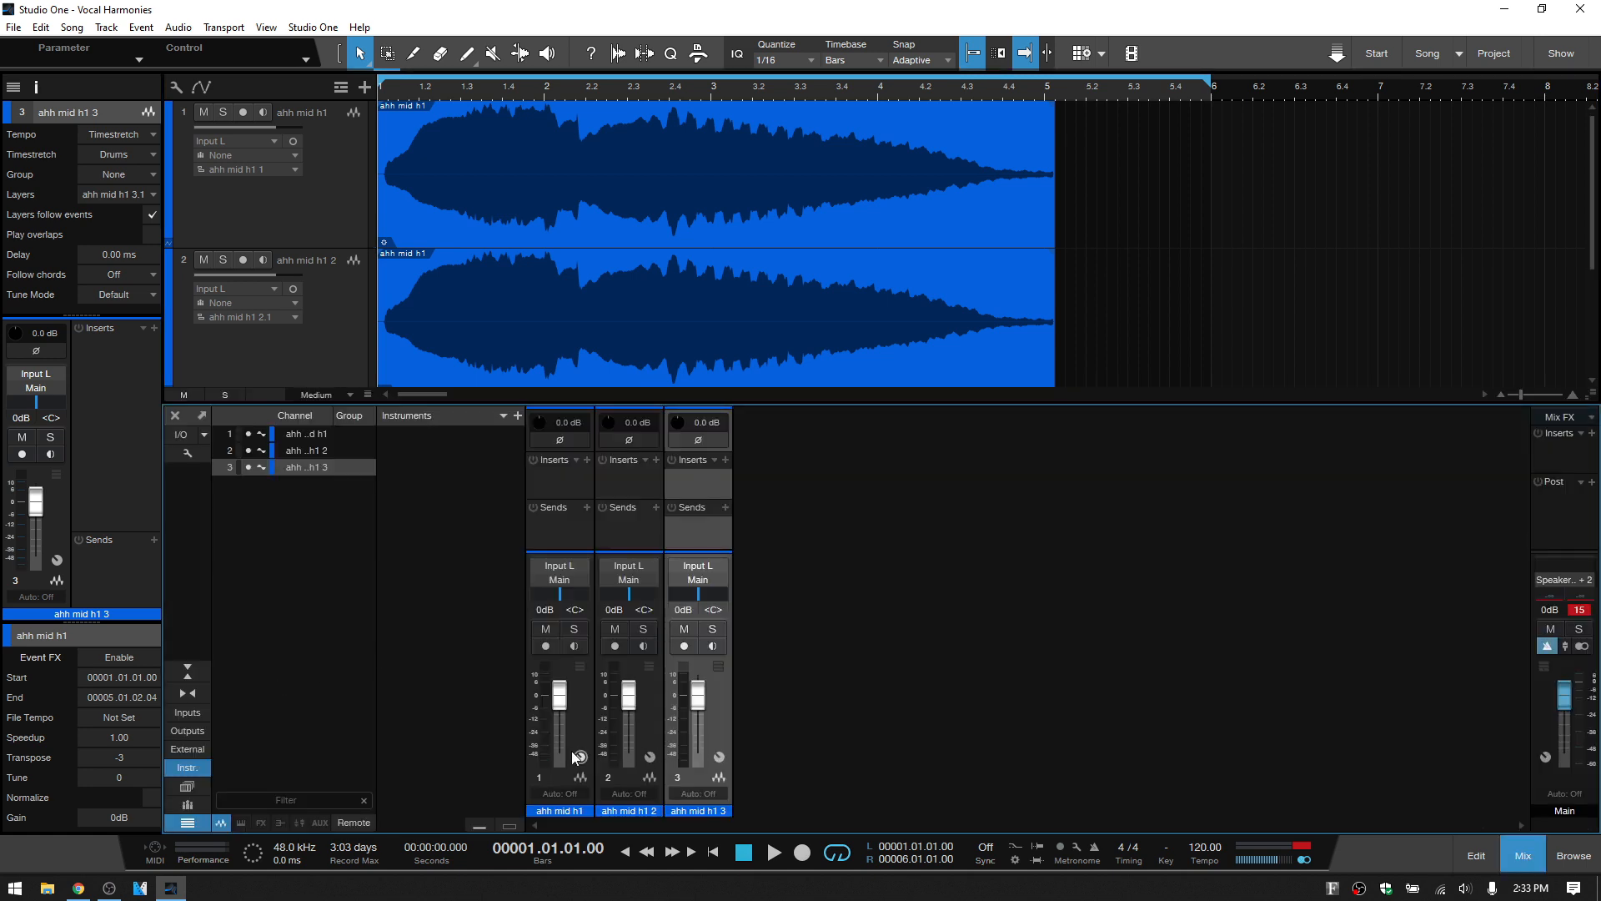
{"action": "left_click", "coordinate": [575, 723]}
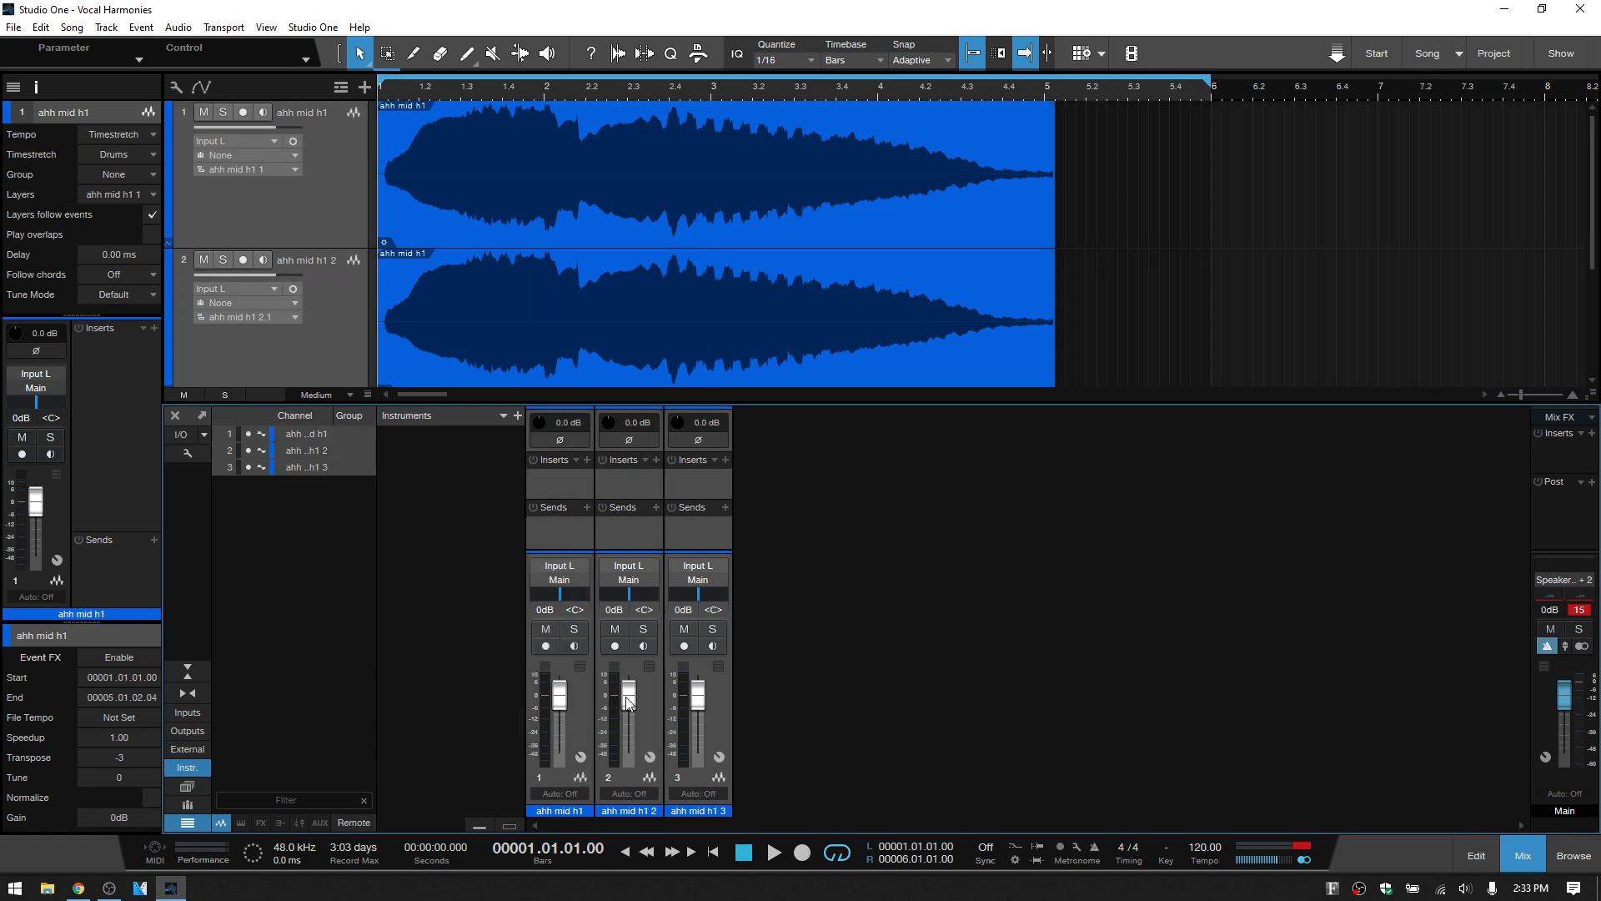
{"action": "left_click_drag", "start_coordinate": [628, 701], "coordinate": [630, 711]}
{"action": "left_click", "coordinate": [644, 726]}
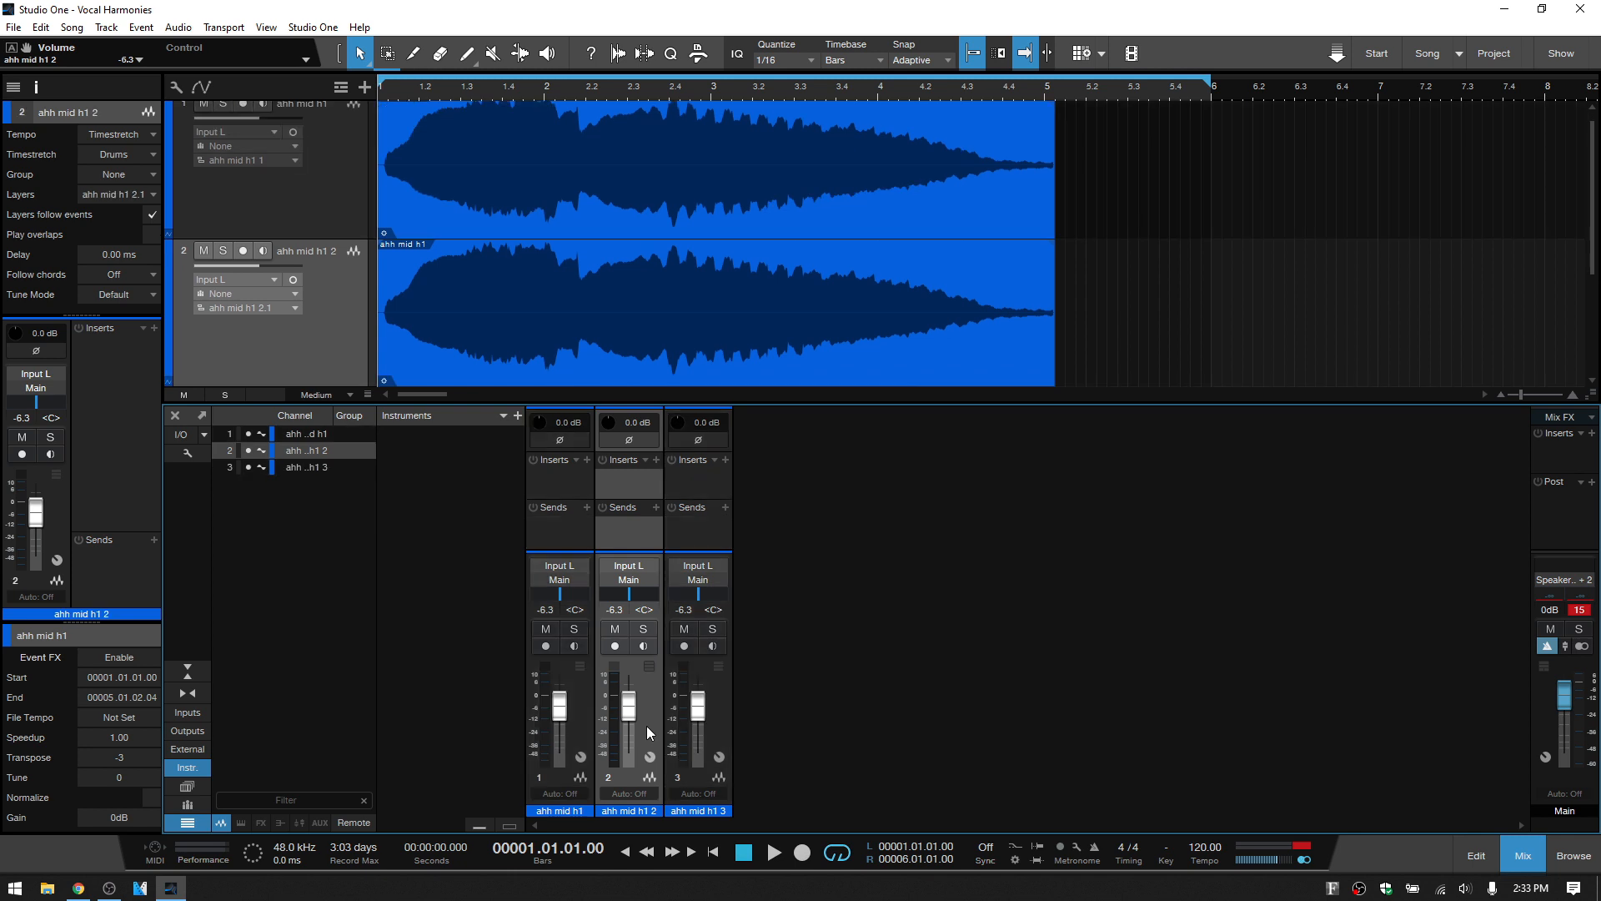
{"action": "key", "text": "F3"}
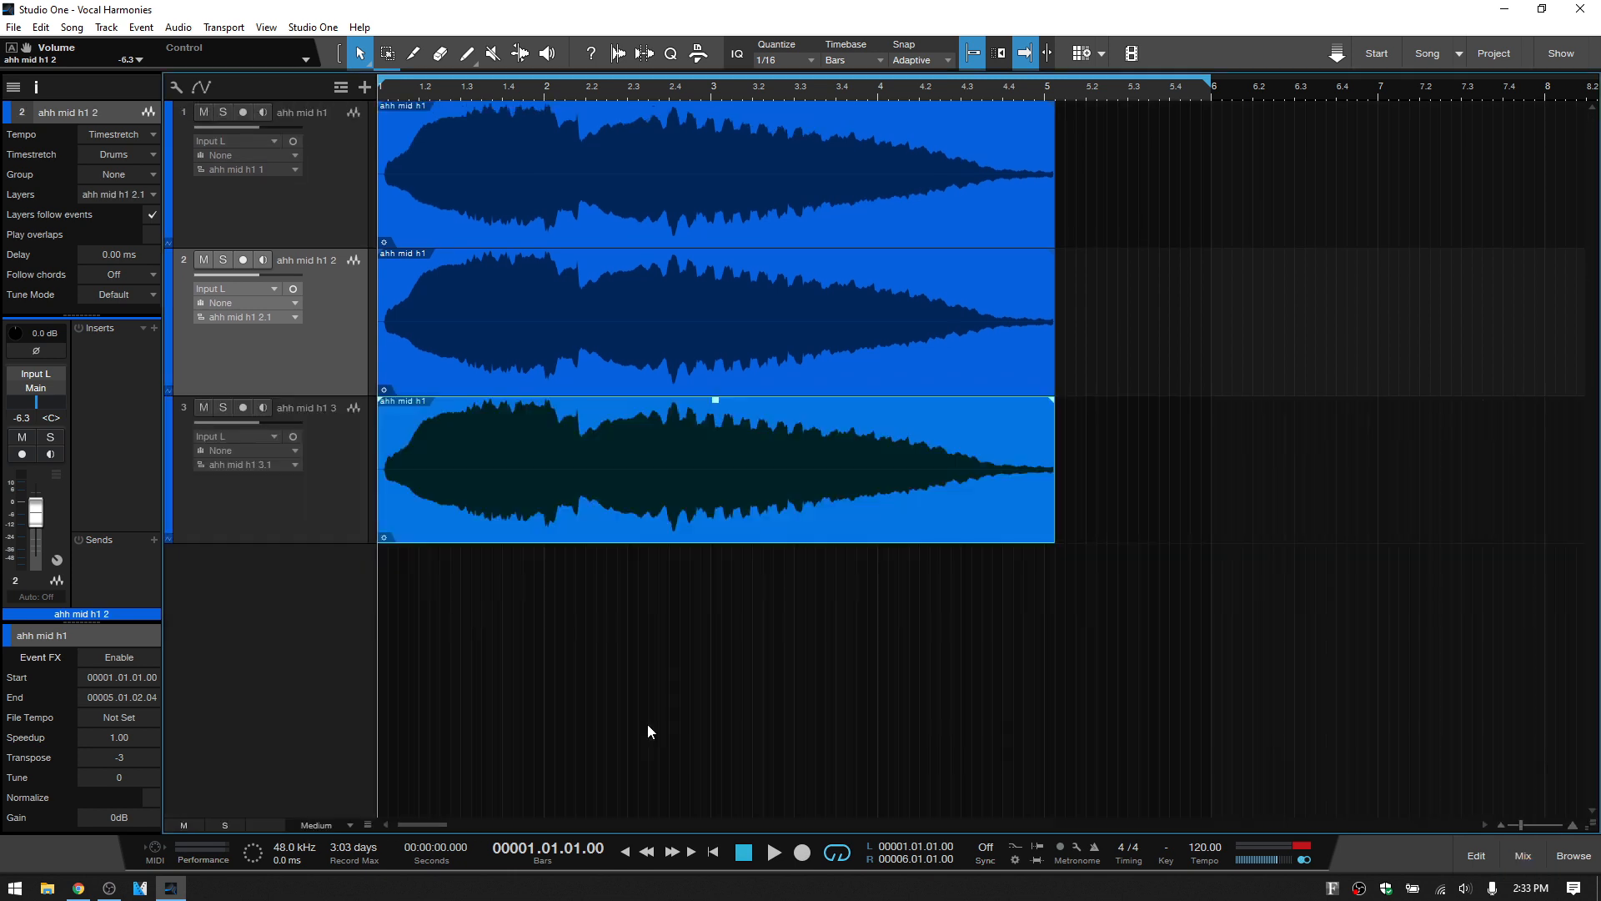
Set the timestretch mode of the second and third vocal tracks to Solo - Elastique Pro Monophonic Formant and play back the harmony
{"action": "left_click", "coordinate": [299, 347]}
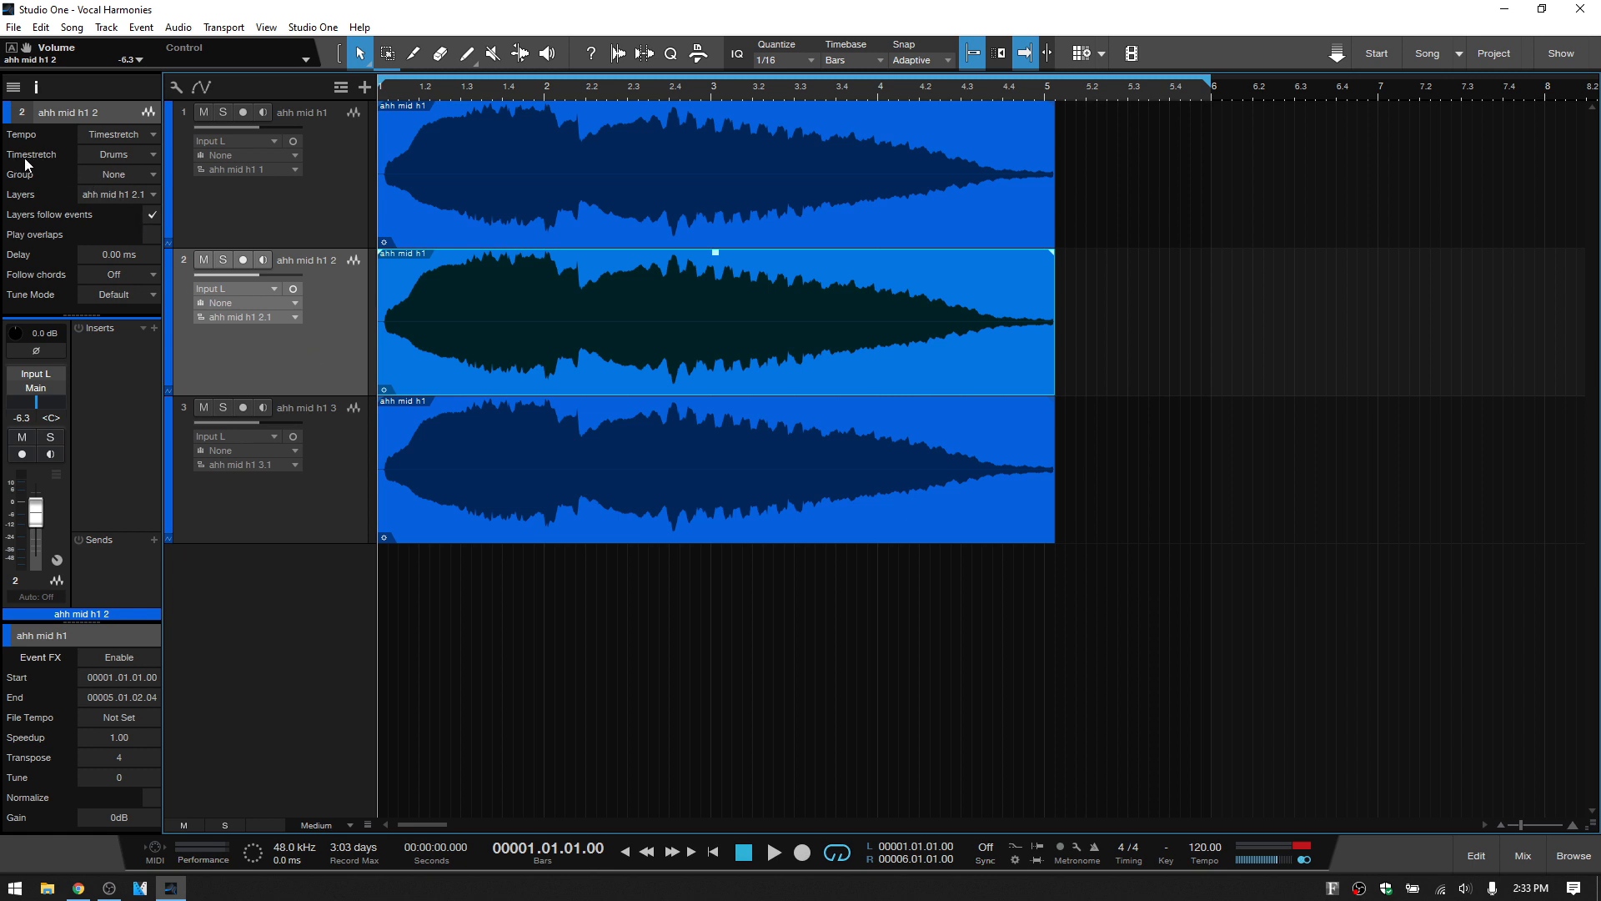
{"action": "left_click", "coordinate": [153, 155]}
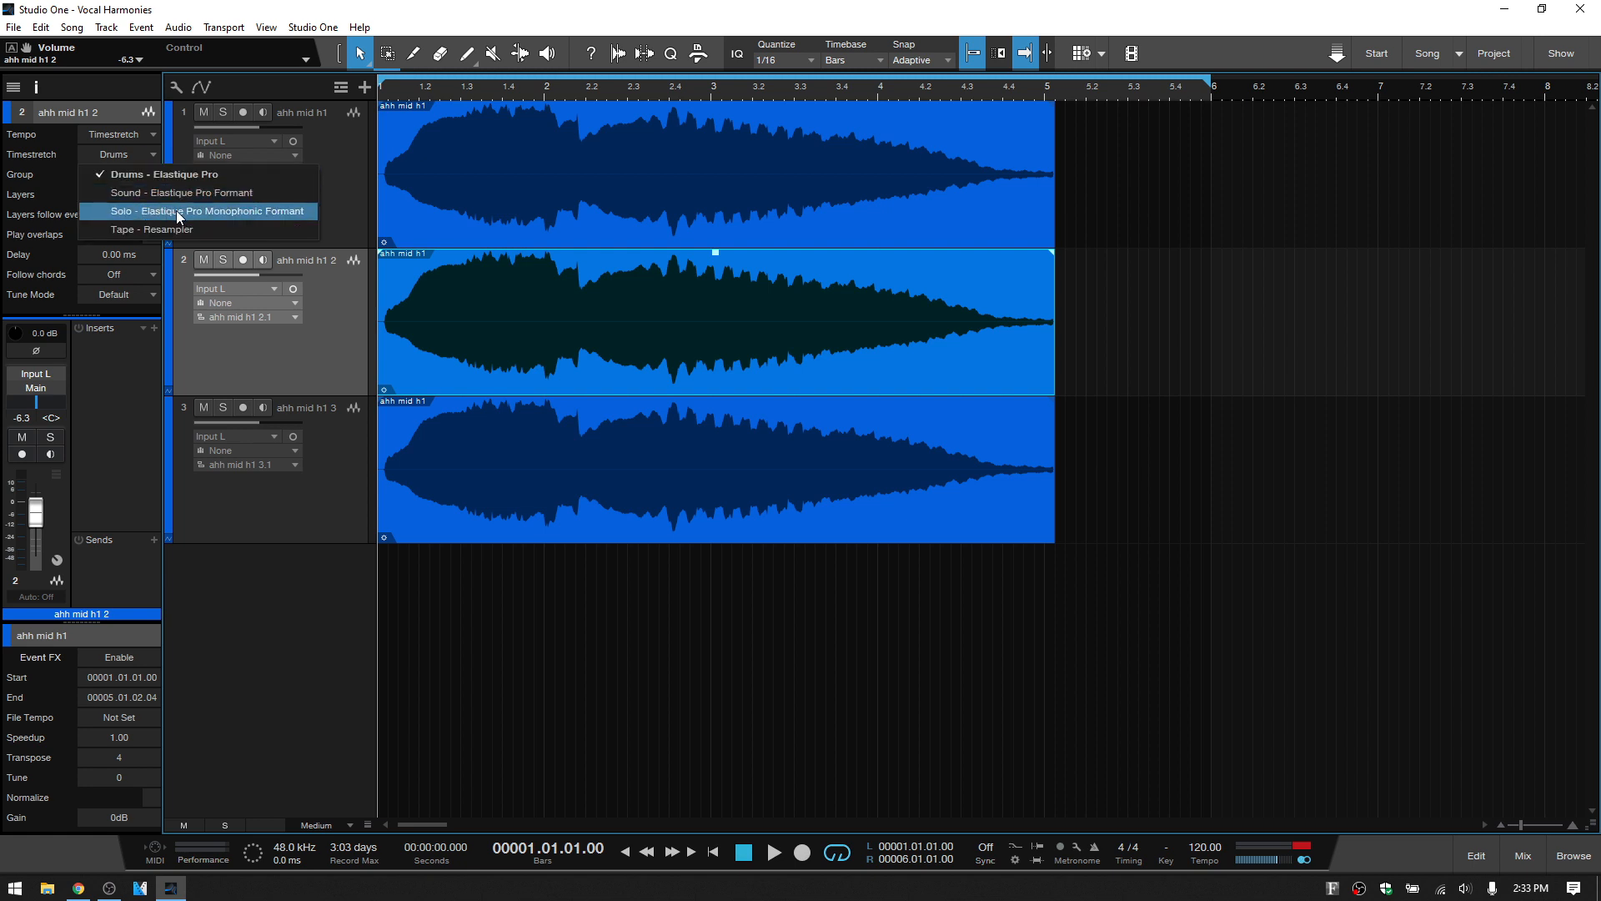
{"action": "left_click", "coordinate": [252, 212]}
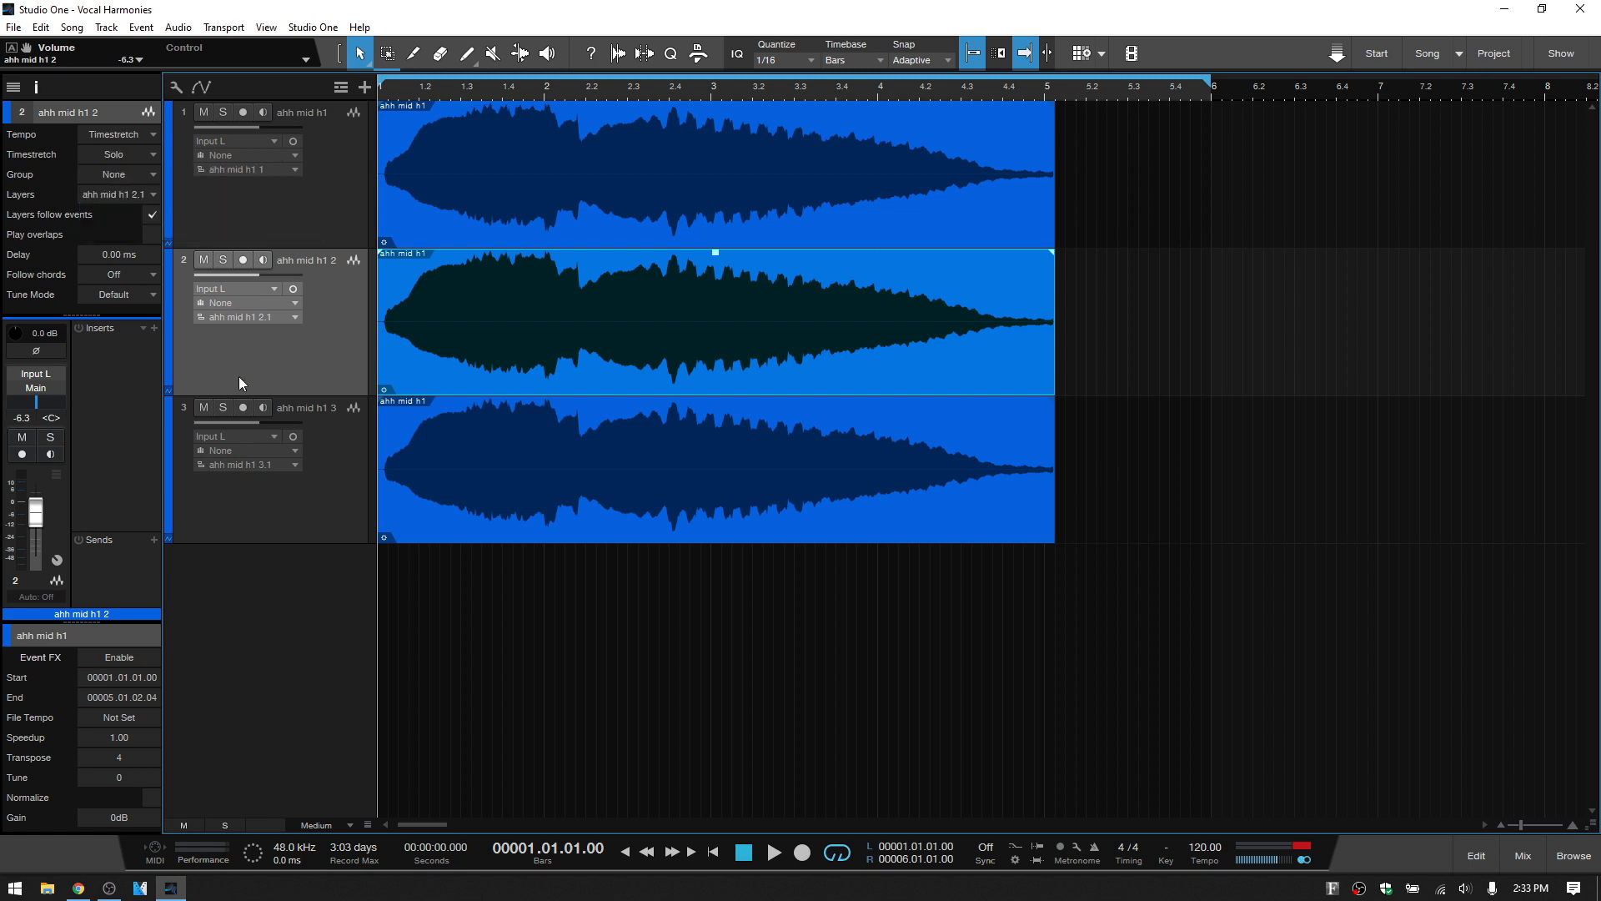
{"action": "left_click", "coordinate": [265, 509]}
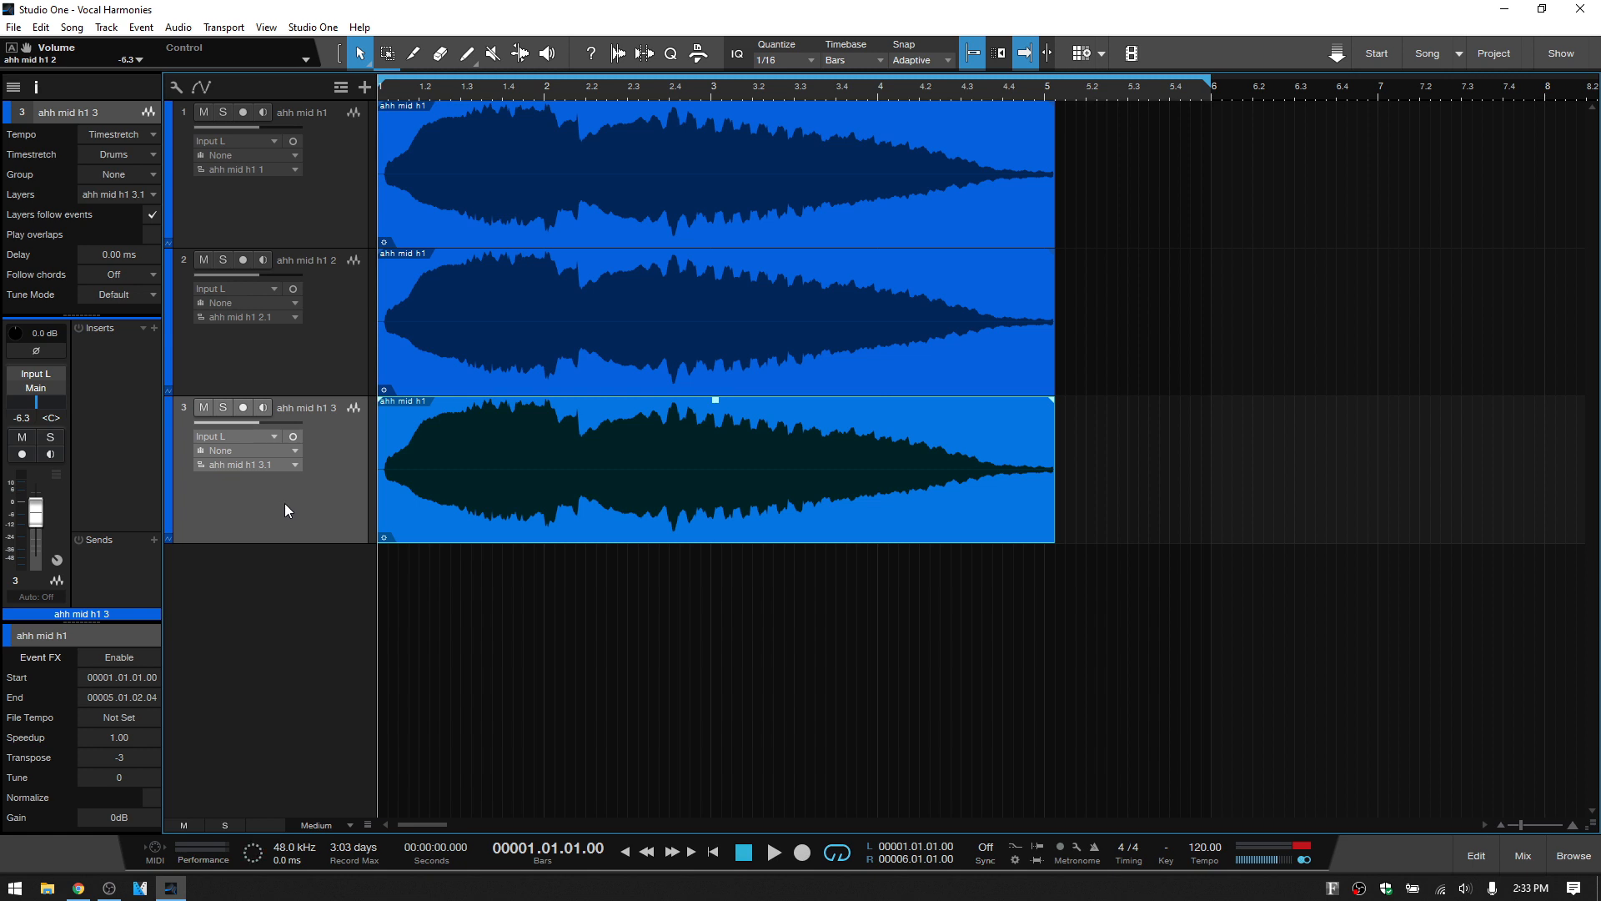
{"action": "left_click", "coordinate": [153, 152]}
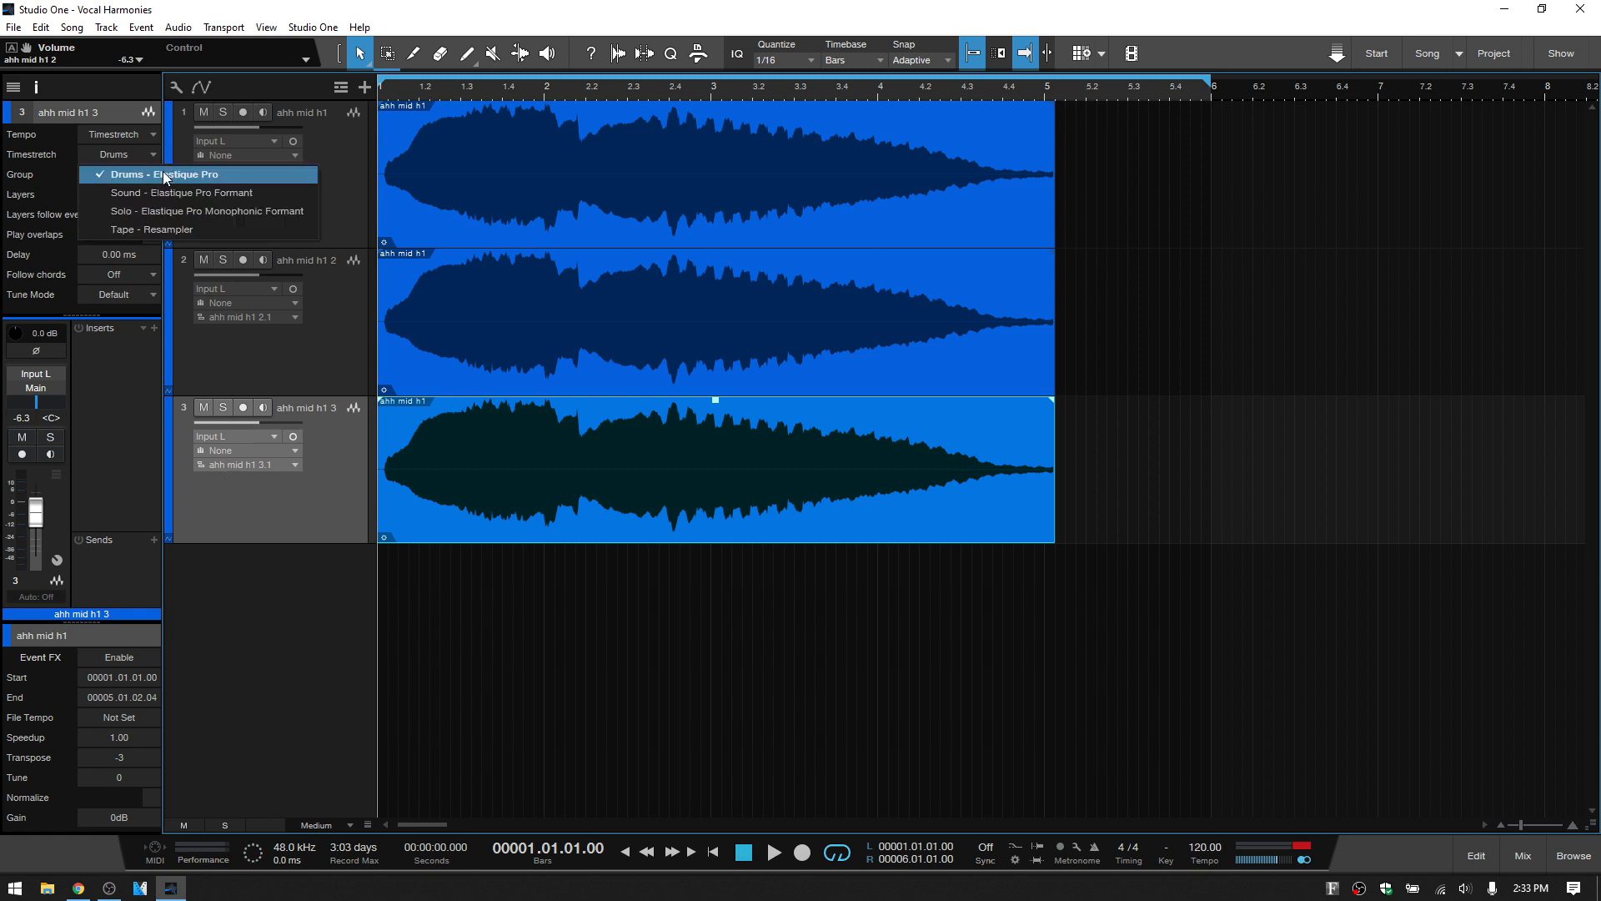
{"action": "left_click", "coordinate": [232, 210]}
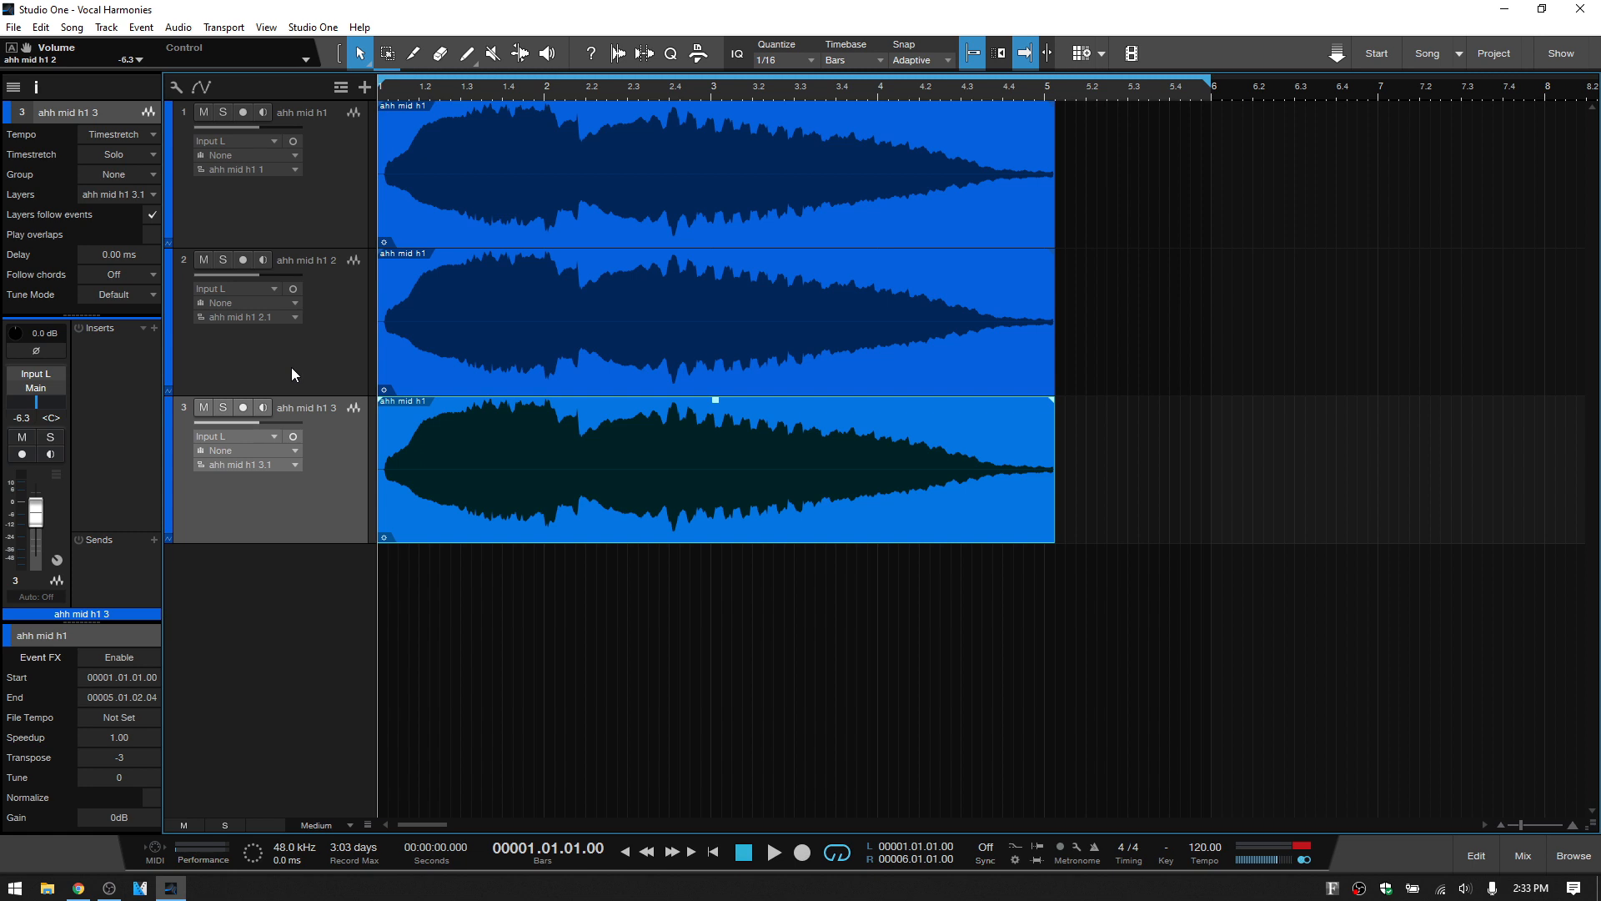
{"action": "key", "text": "space"}
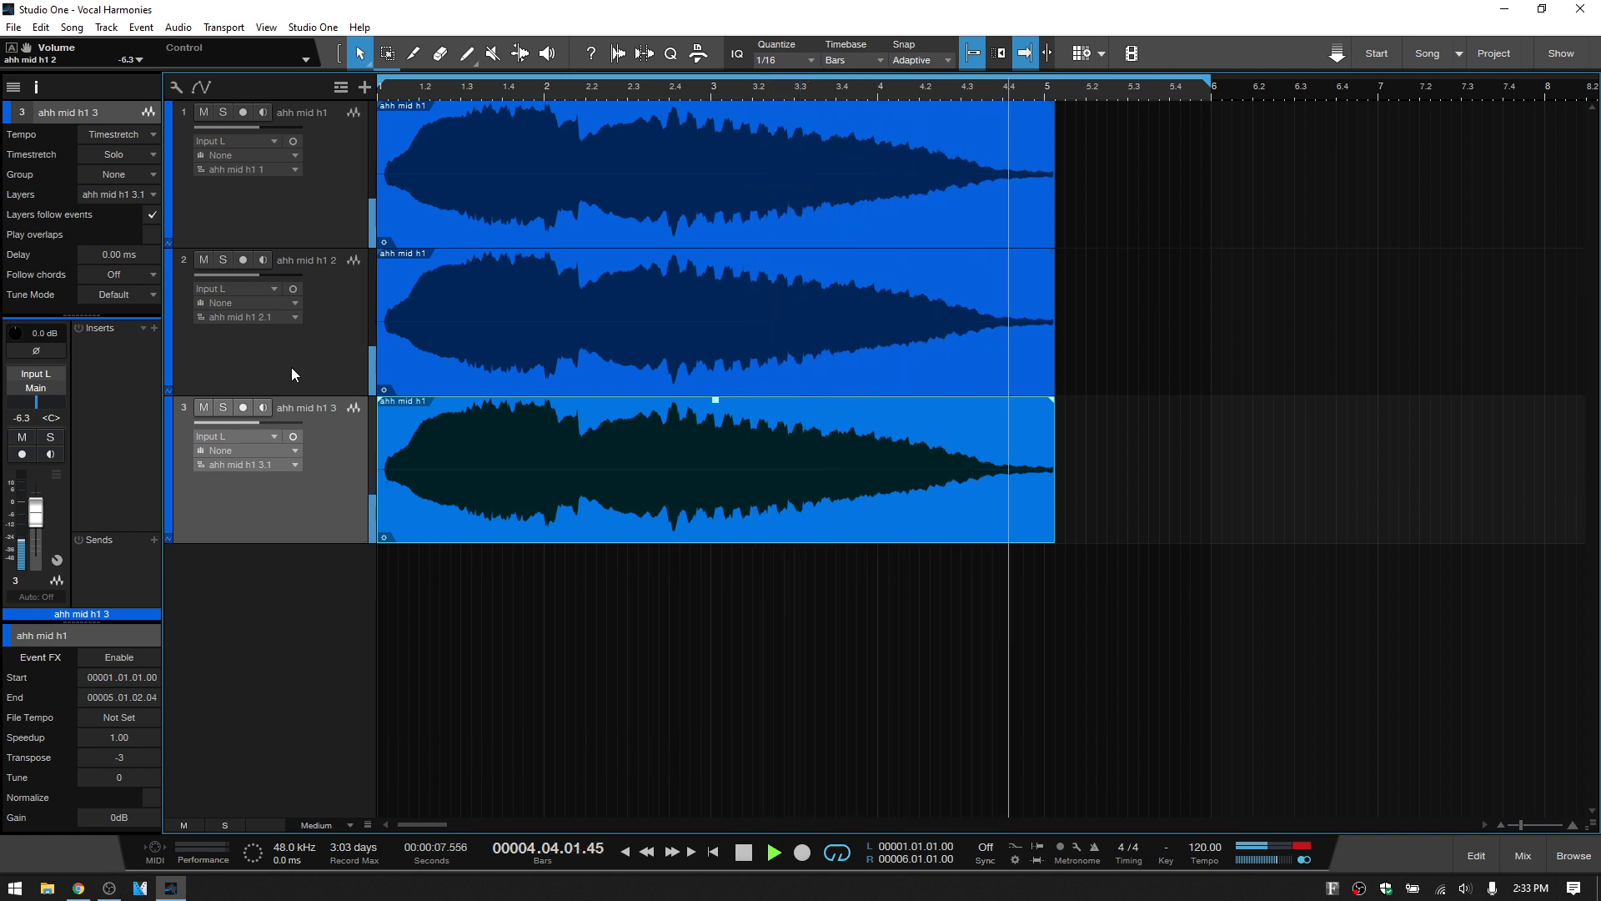
{"action": "key", "text": "space"}
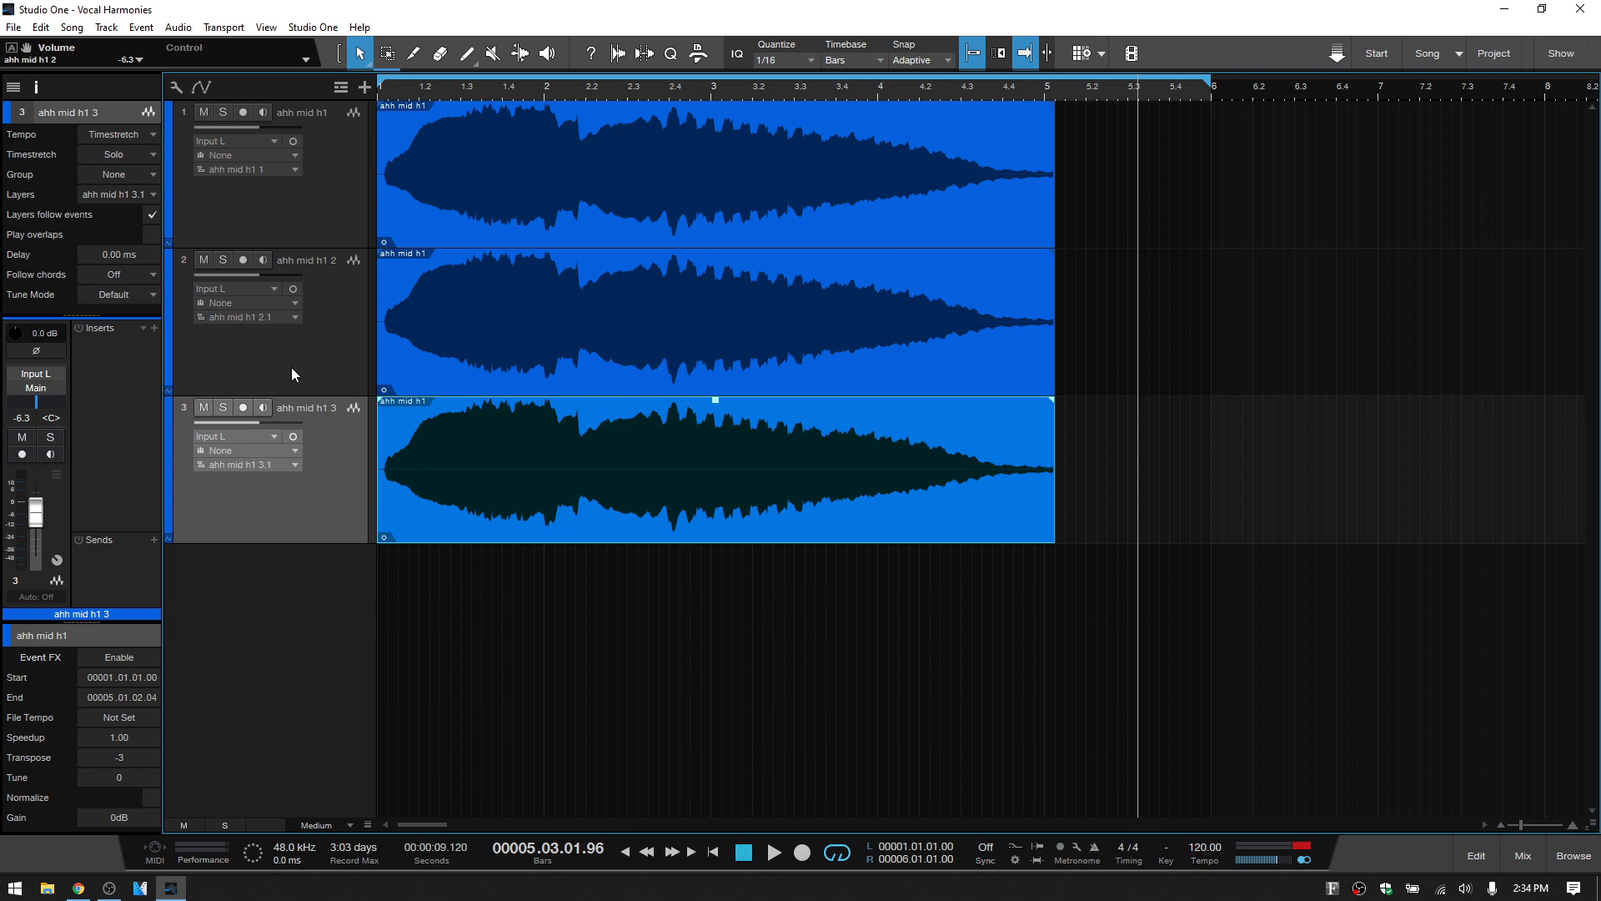
Hide the track inspector and add an FX channel to the mixer
{"action": "key", "text": "F4"}
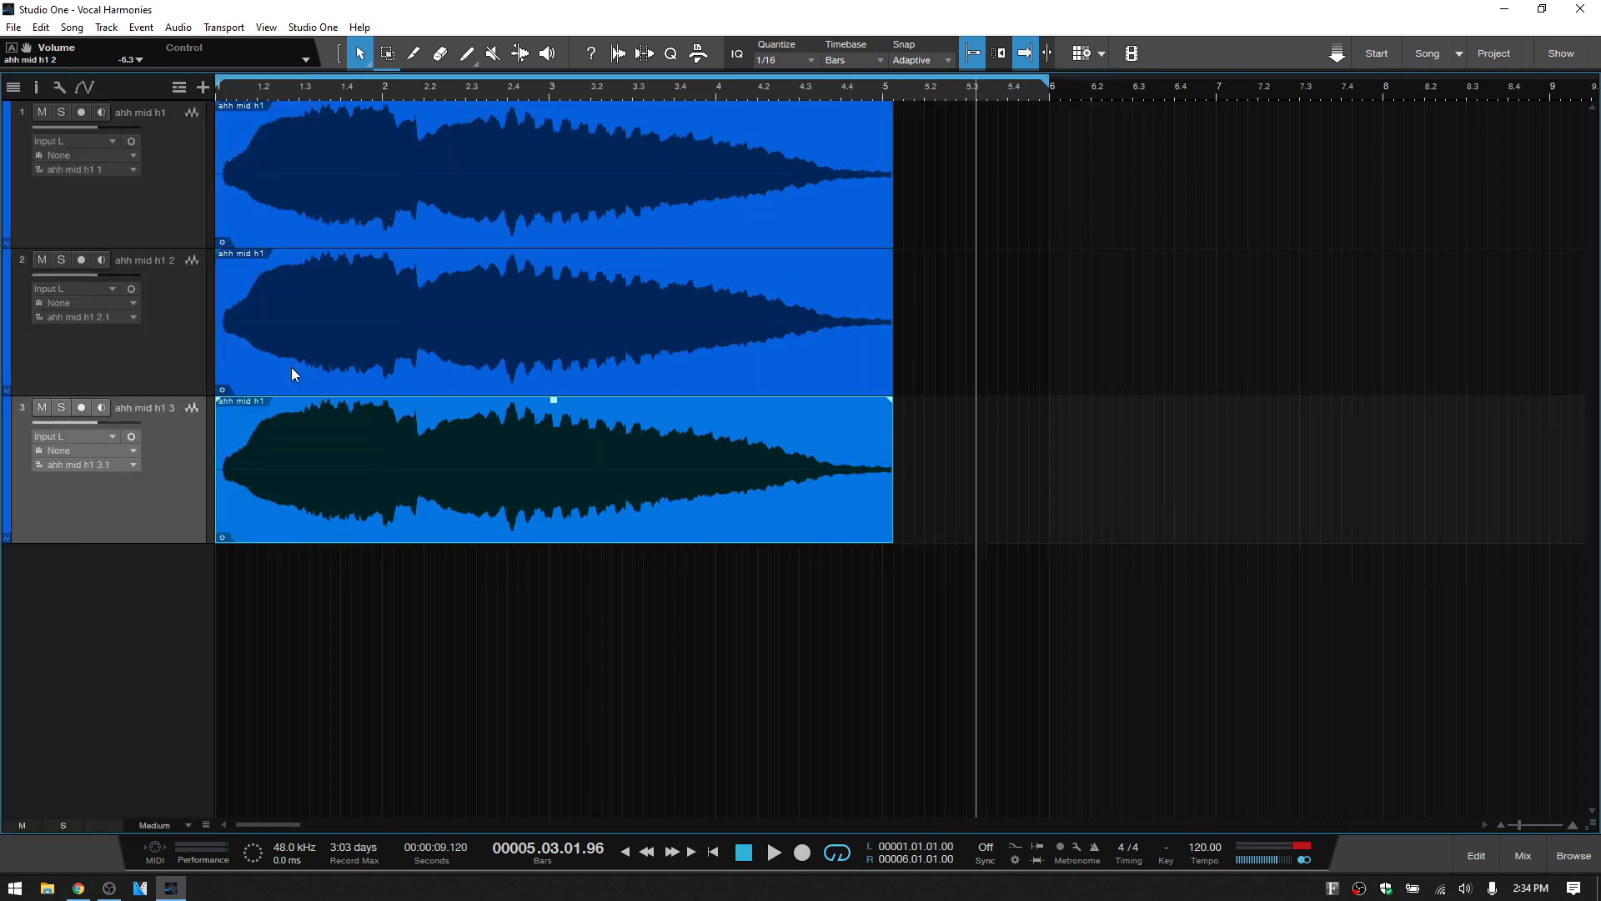
{"action": "key", "text": "F3"}
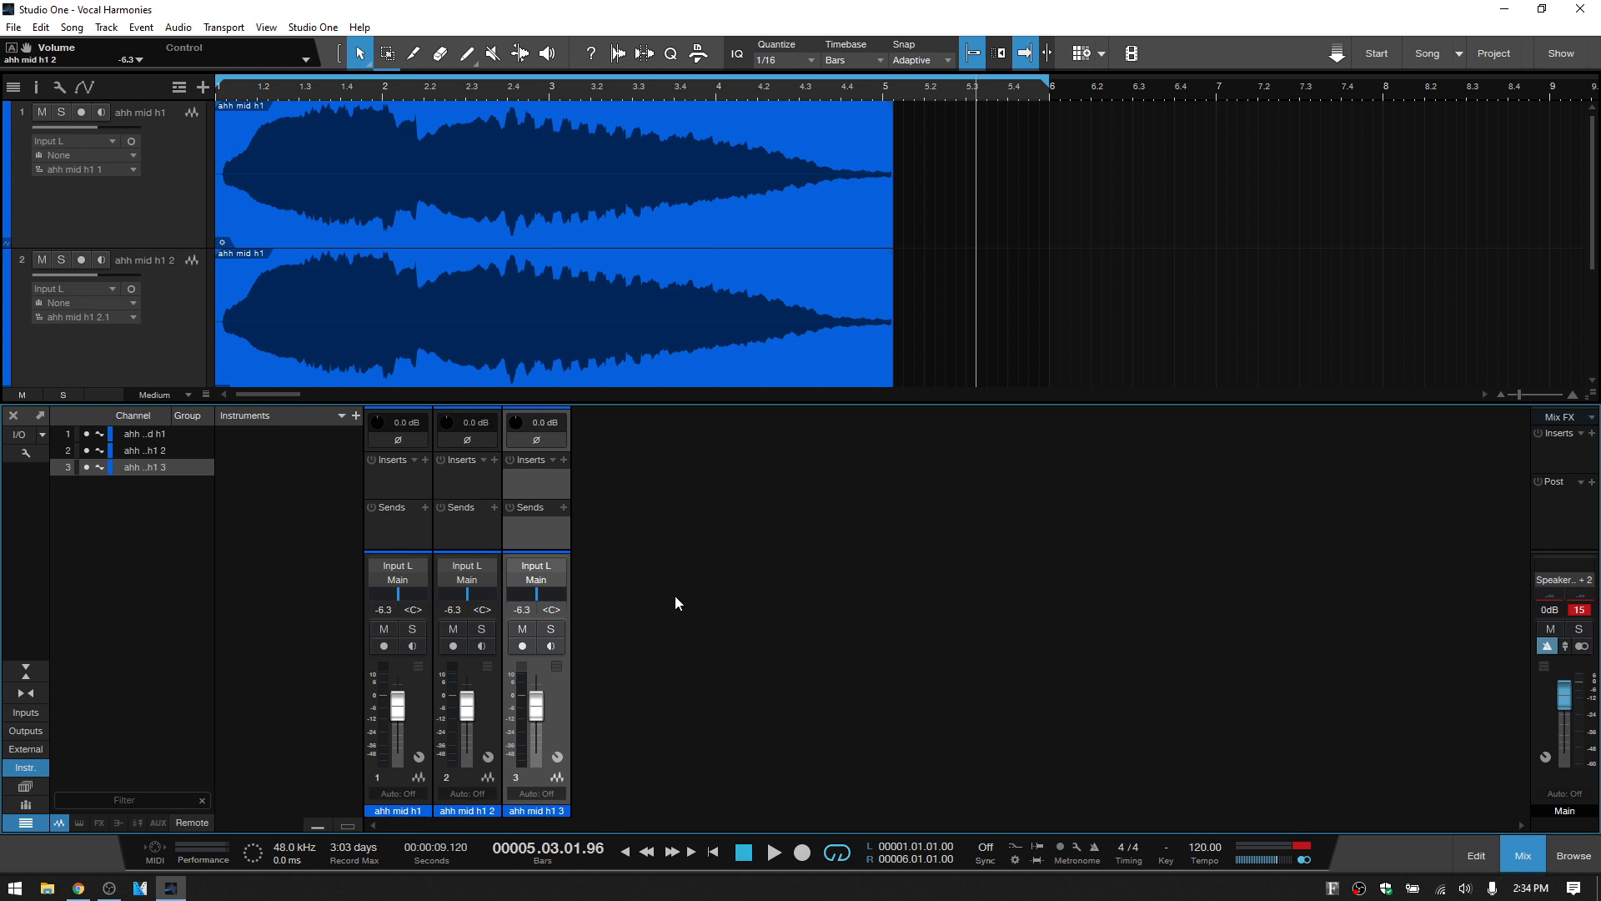
{"action": "right_click", "coordinate": [707, 585]}
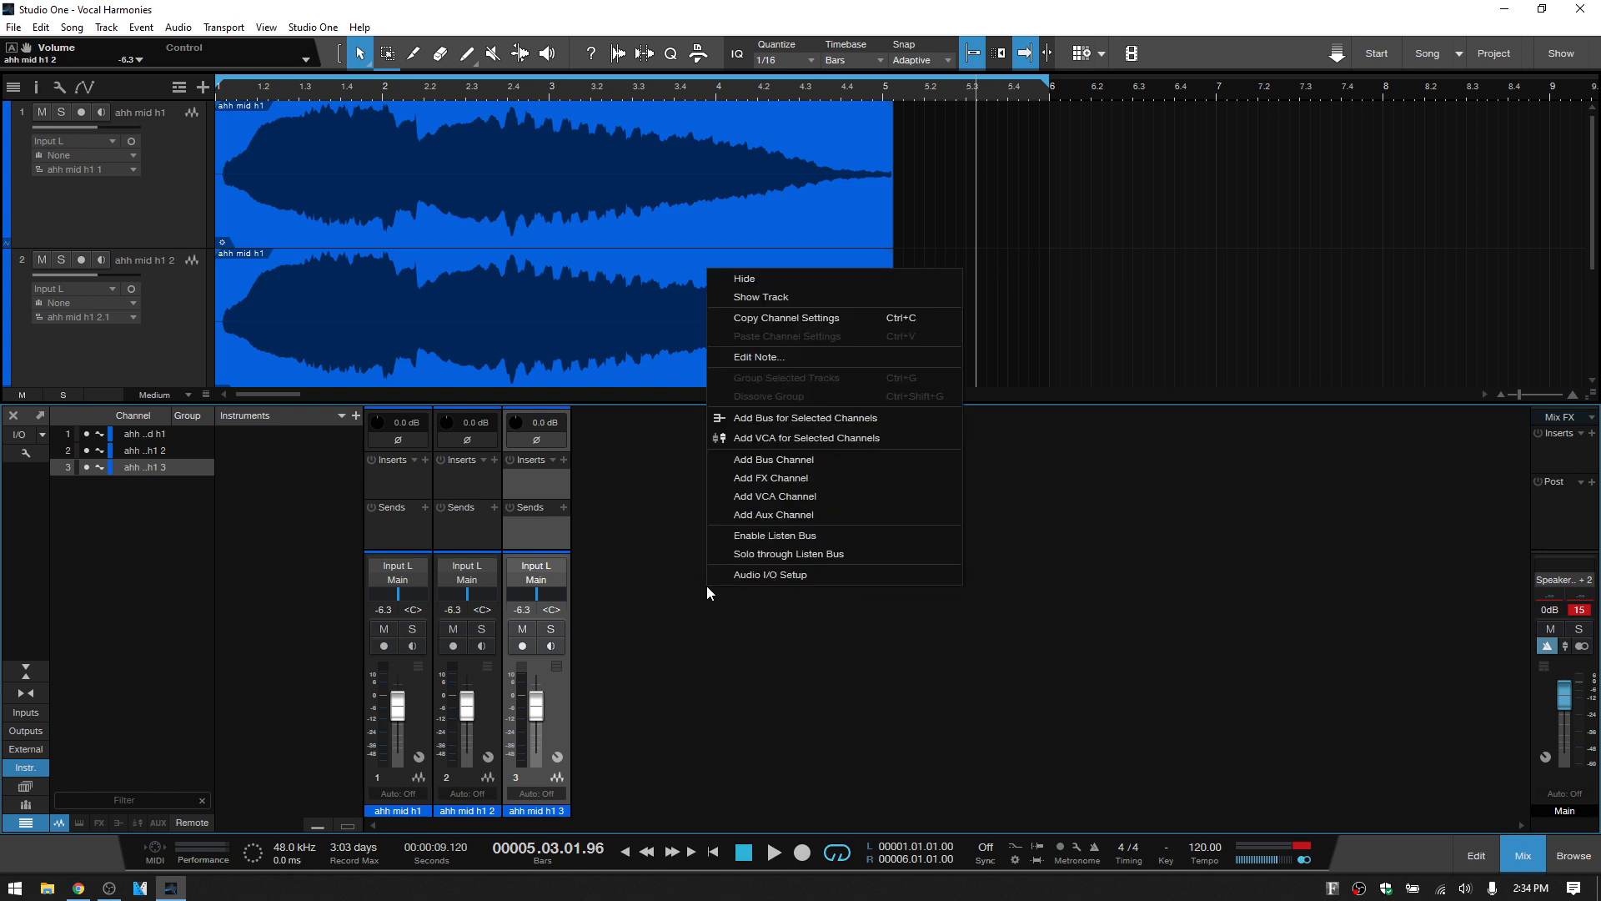
{"action": "left_click", "coordinate": [768, 478]}
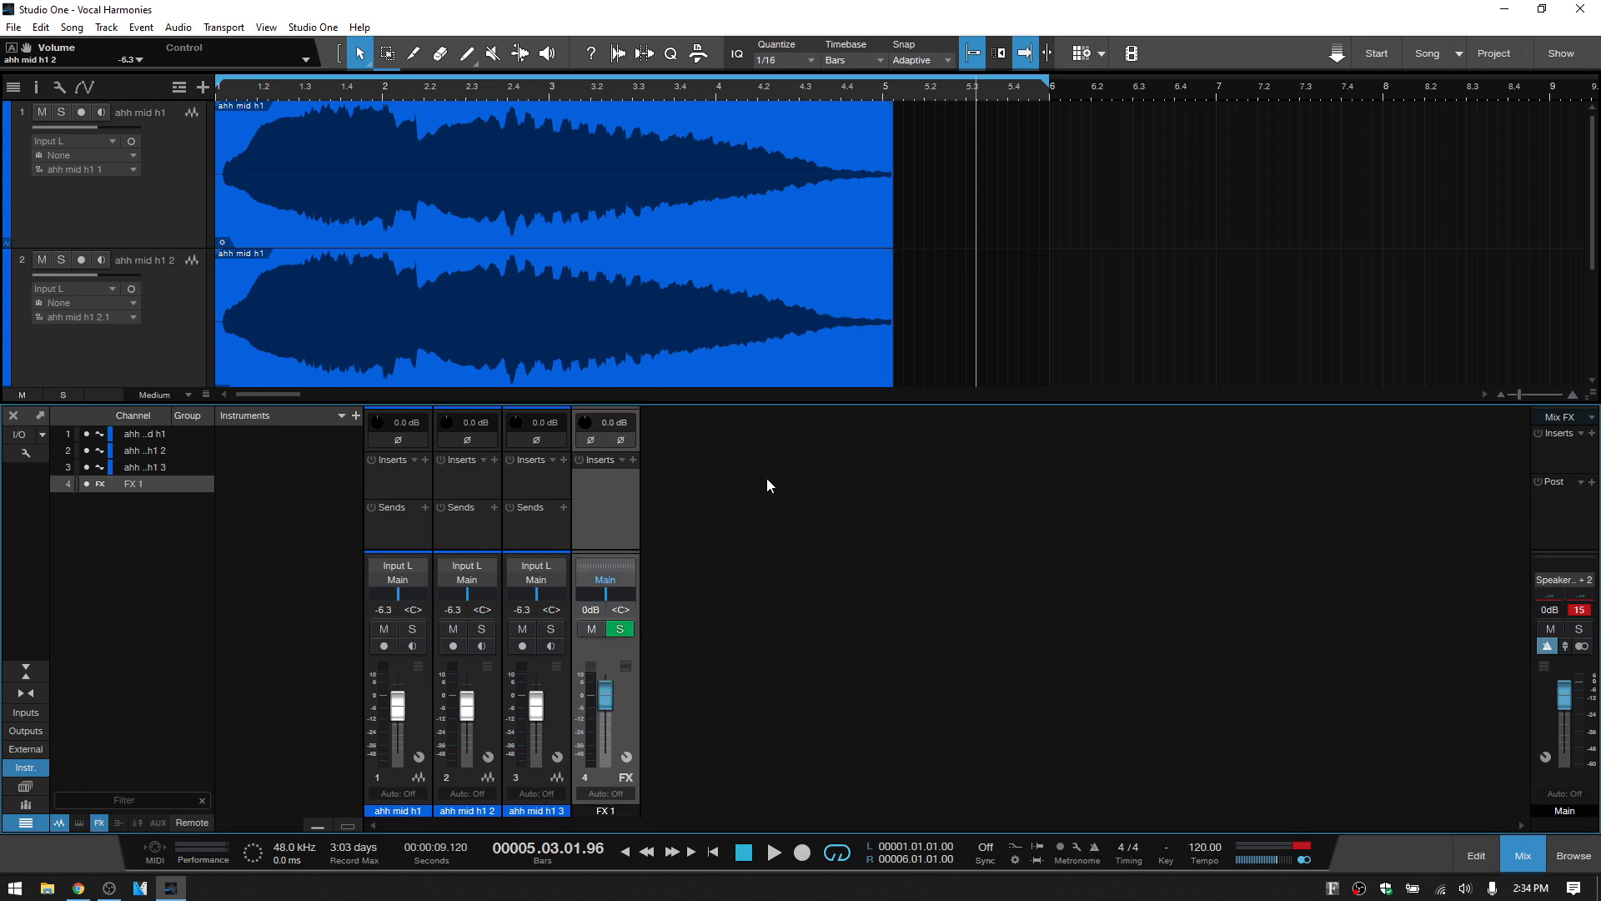
Insert a Room Reverb on the FX 1 channel, load its Church preset, and close the effect window
{"action": "left_click", "coordinate": [633, 459]}
{"action": "scroll", "coordinate": [712, 332], "scroll_direction": "down", "scroll_amount": 5}
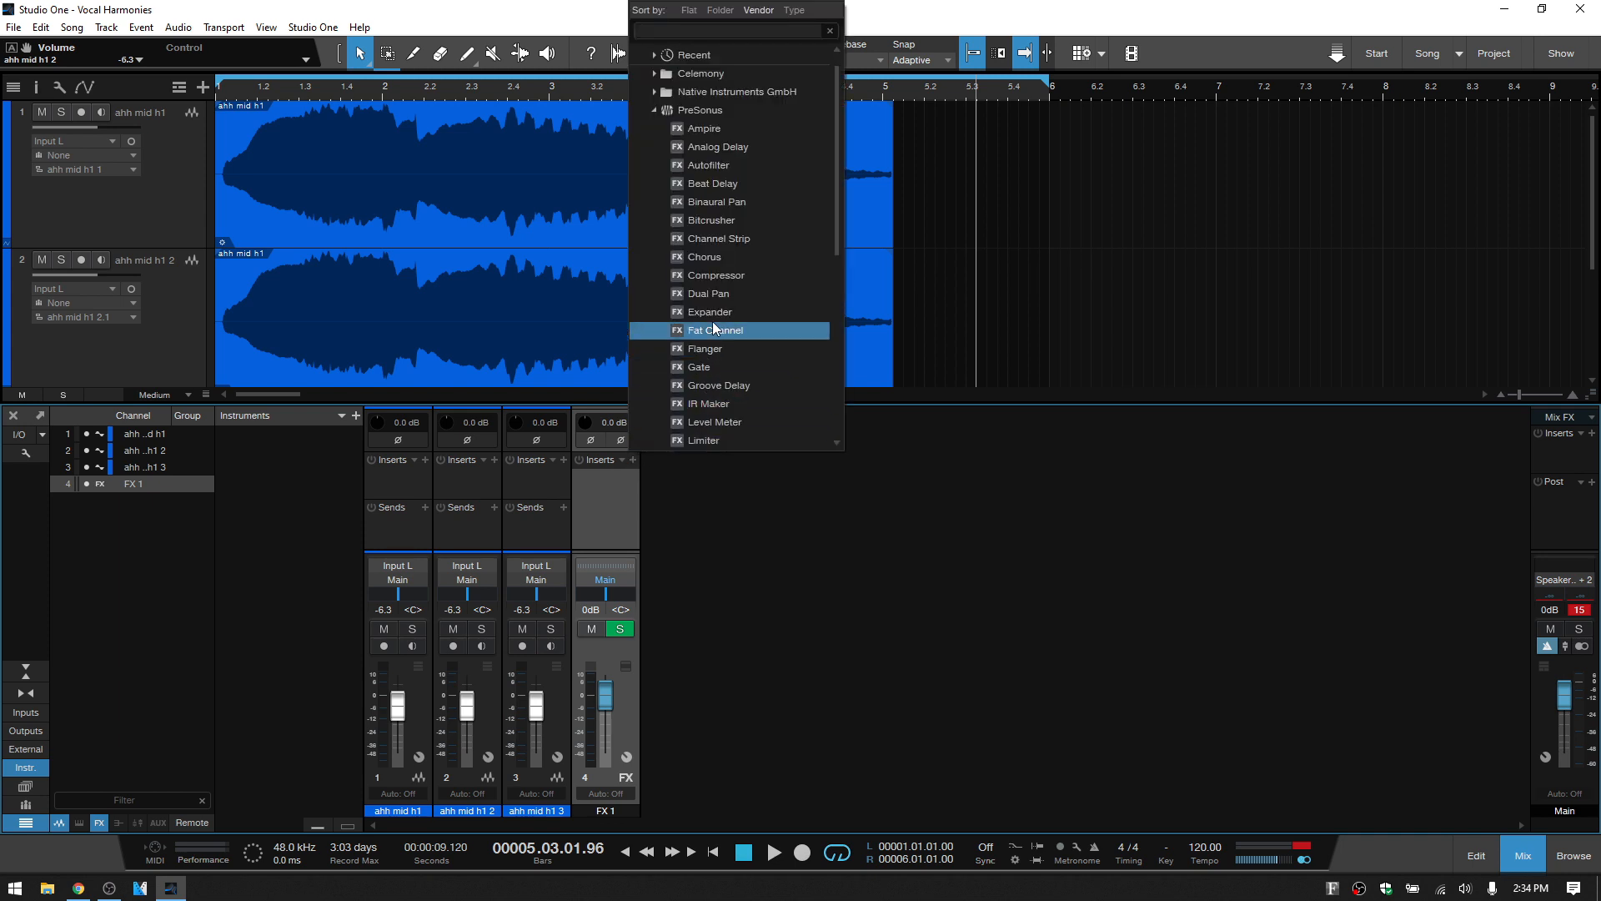
{"action": "scroll", "coordinate": [712, 332], "scroll_direction": "down", "scroll_amount": 3}
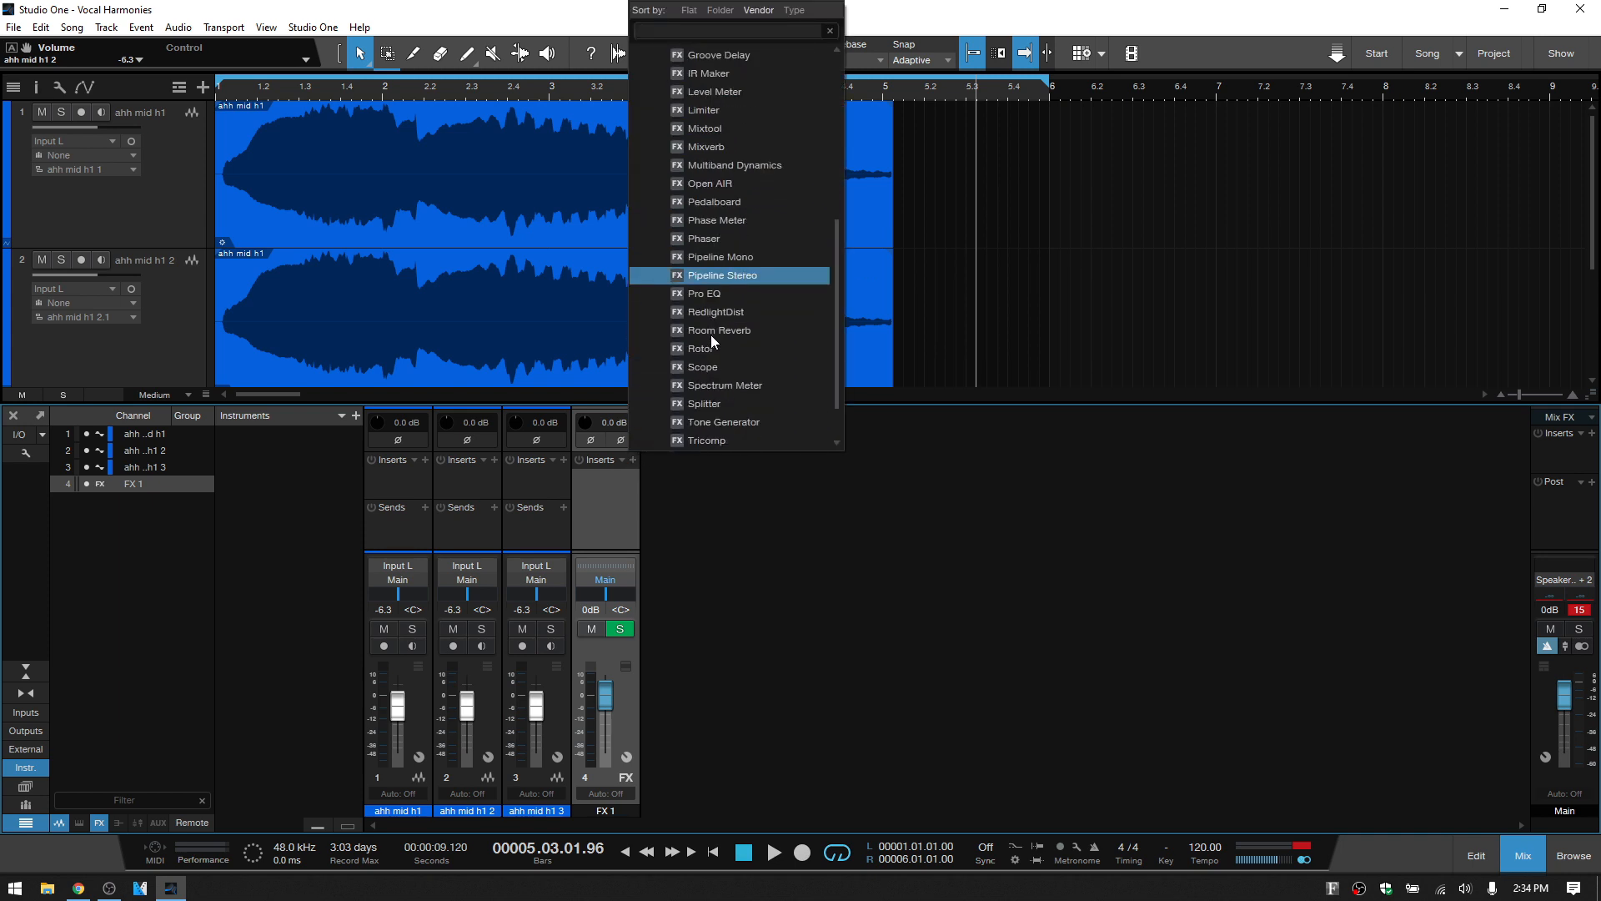
{"action": "left_click", "coordinate": [723, 332]}
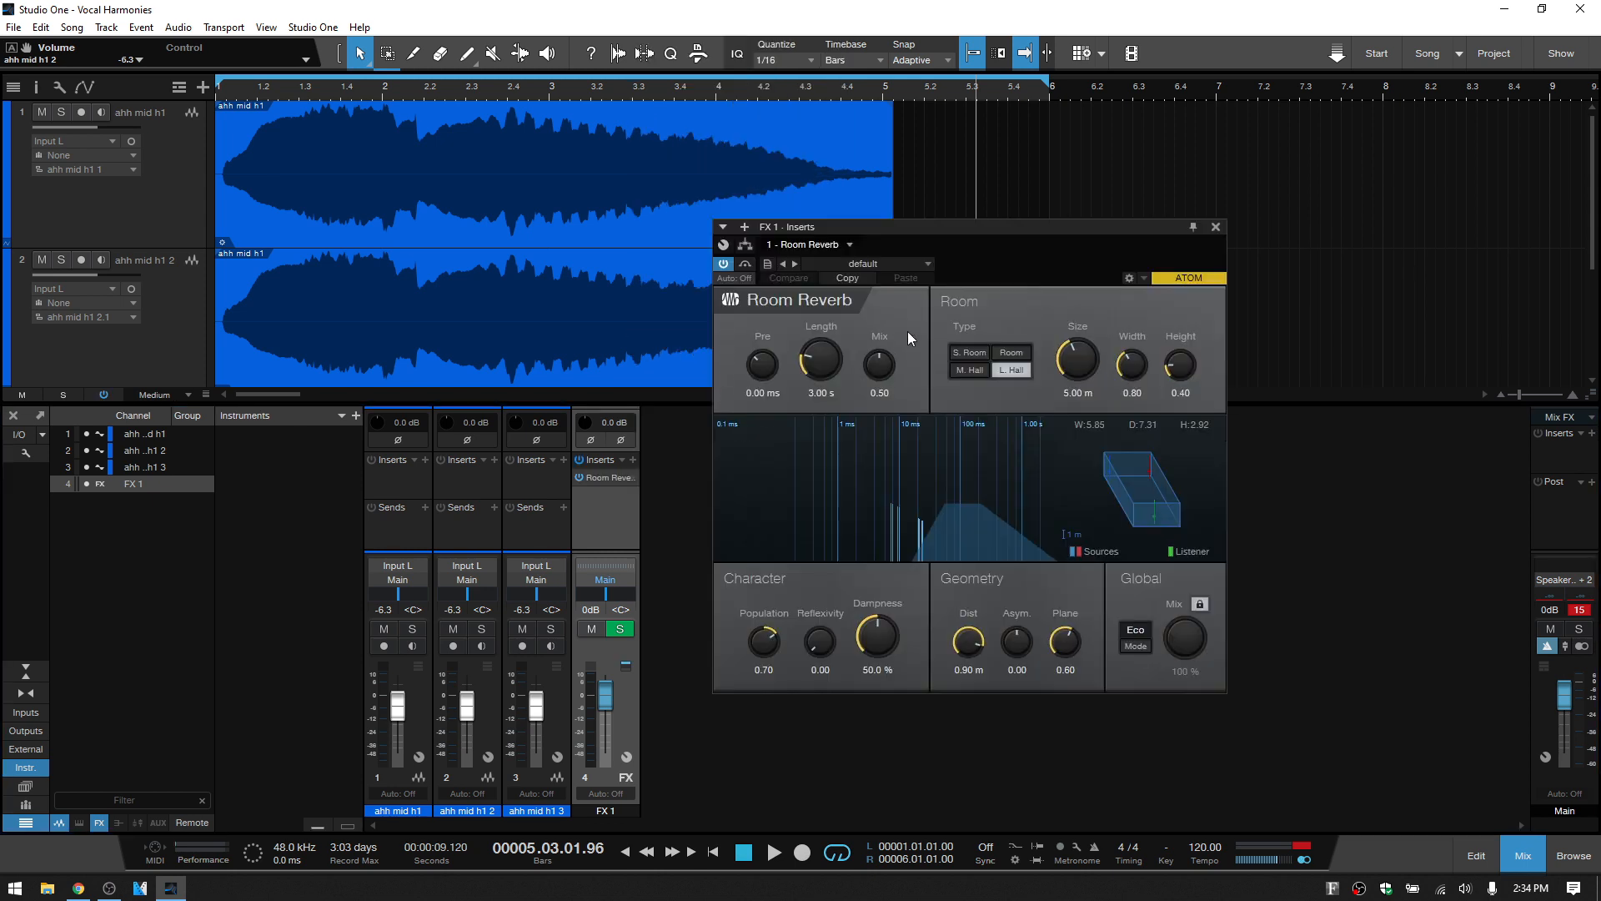
{"action": "left_click", "coordinate": [928, 263]}
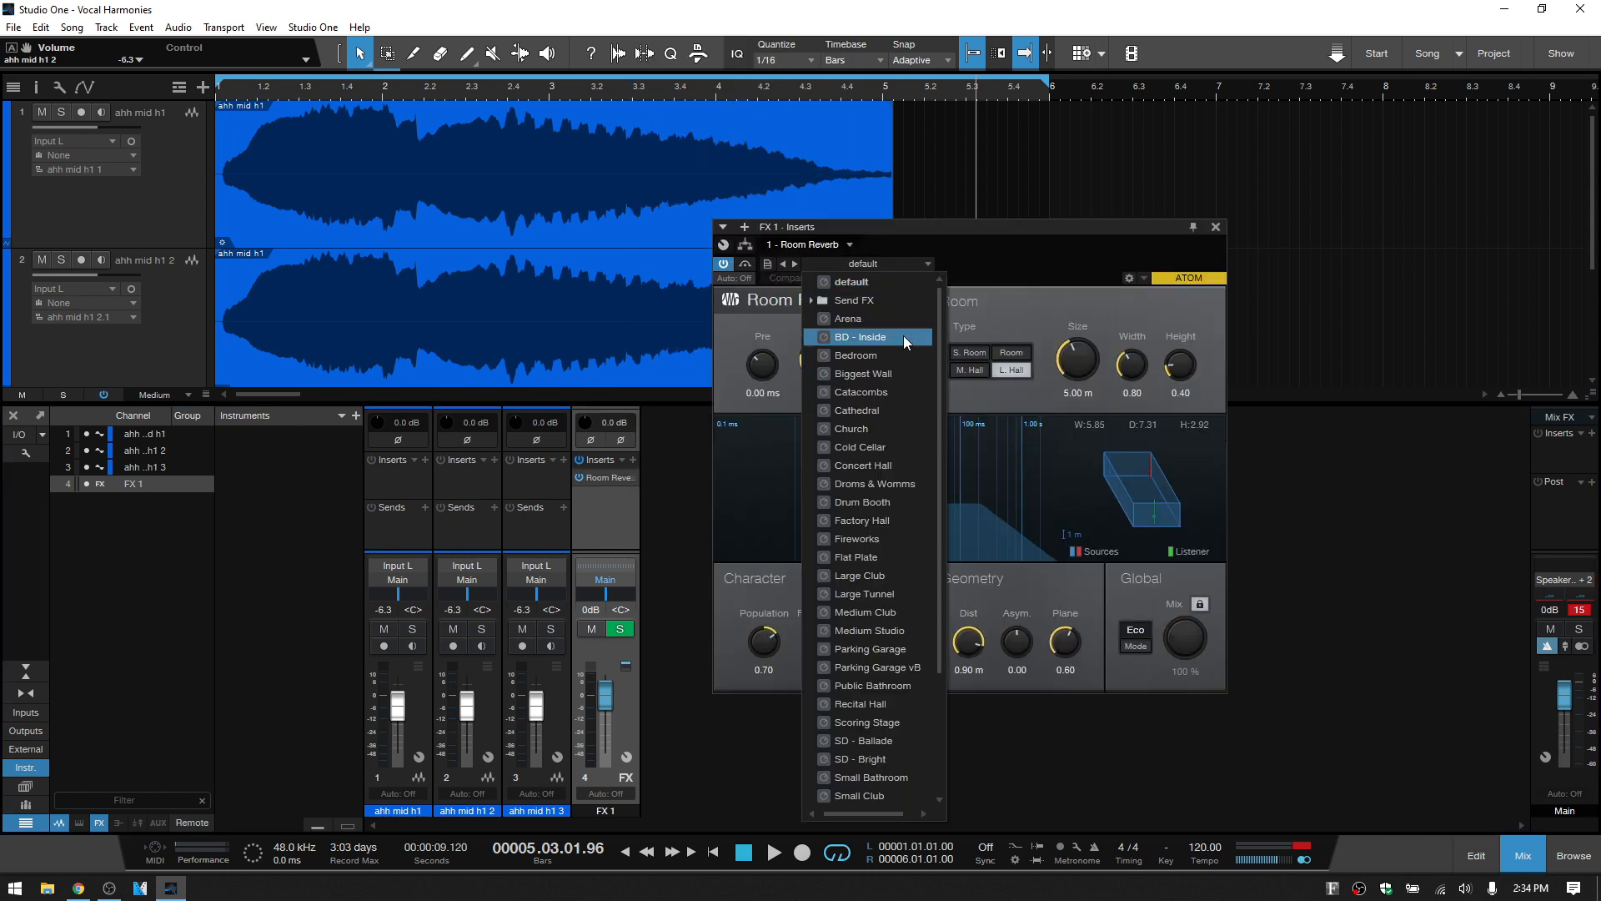
{"action": "left_click", "coordinate": [859, 429]}
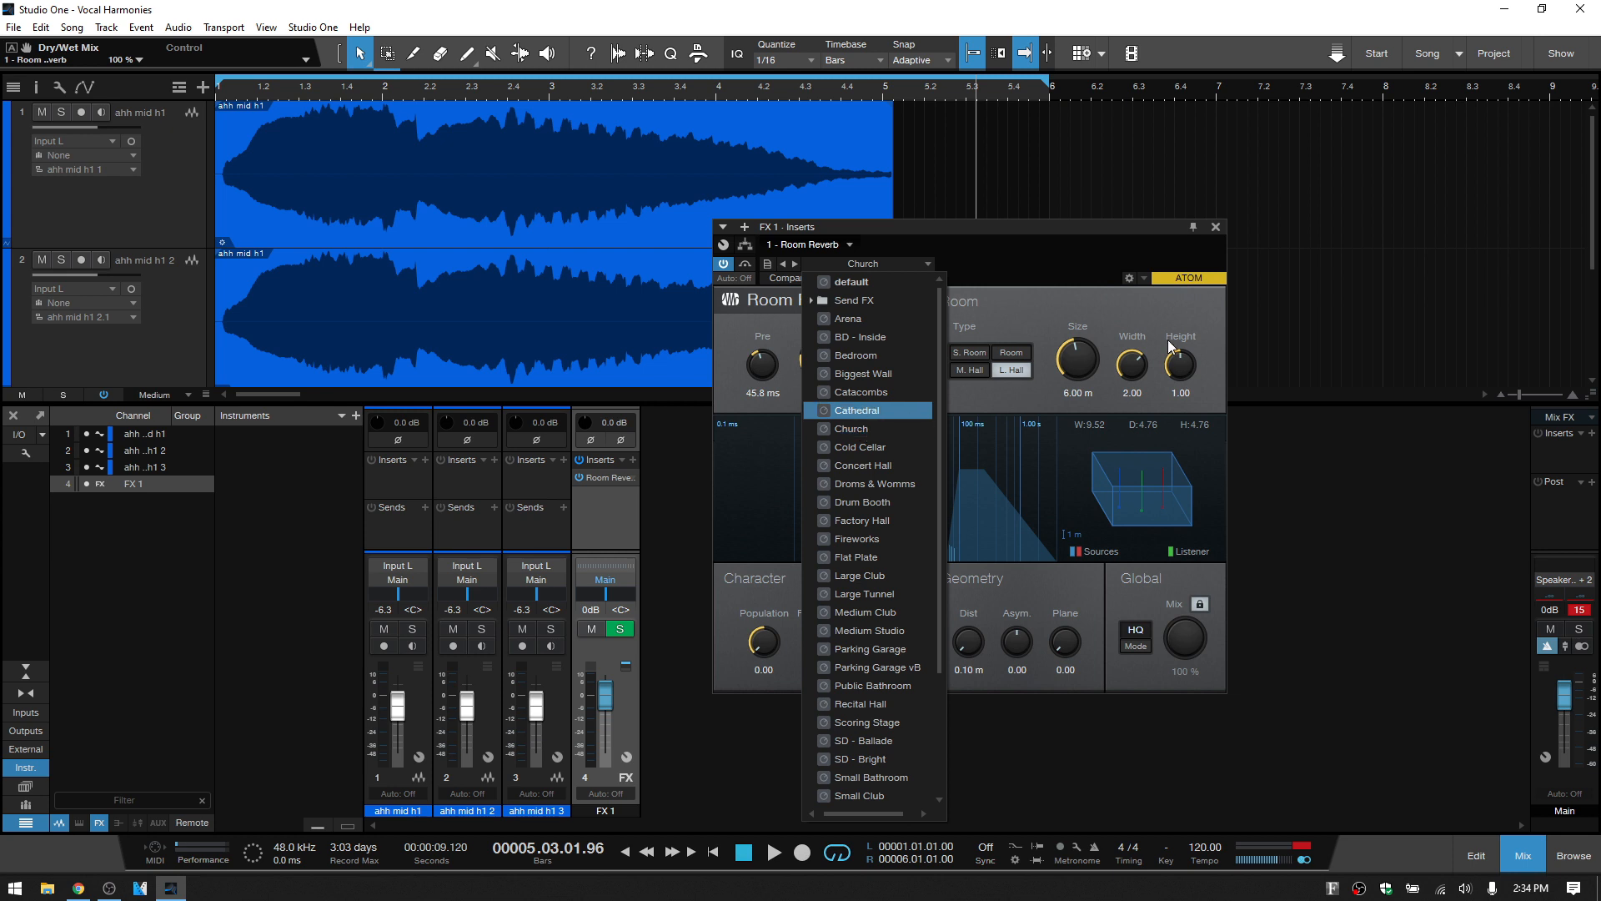
{"action": "left_click", "coordinate": [1215, 228]}
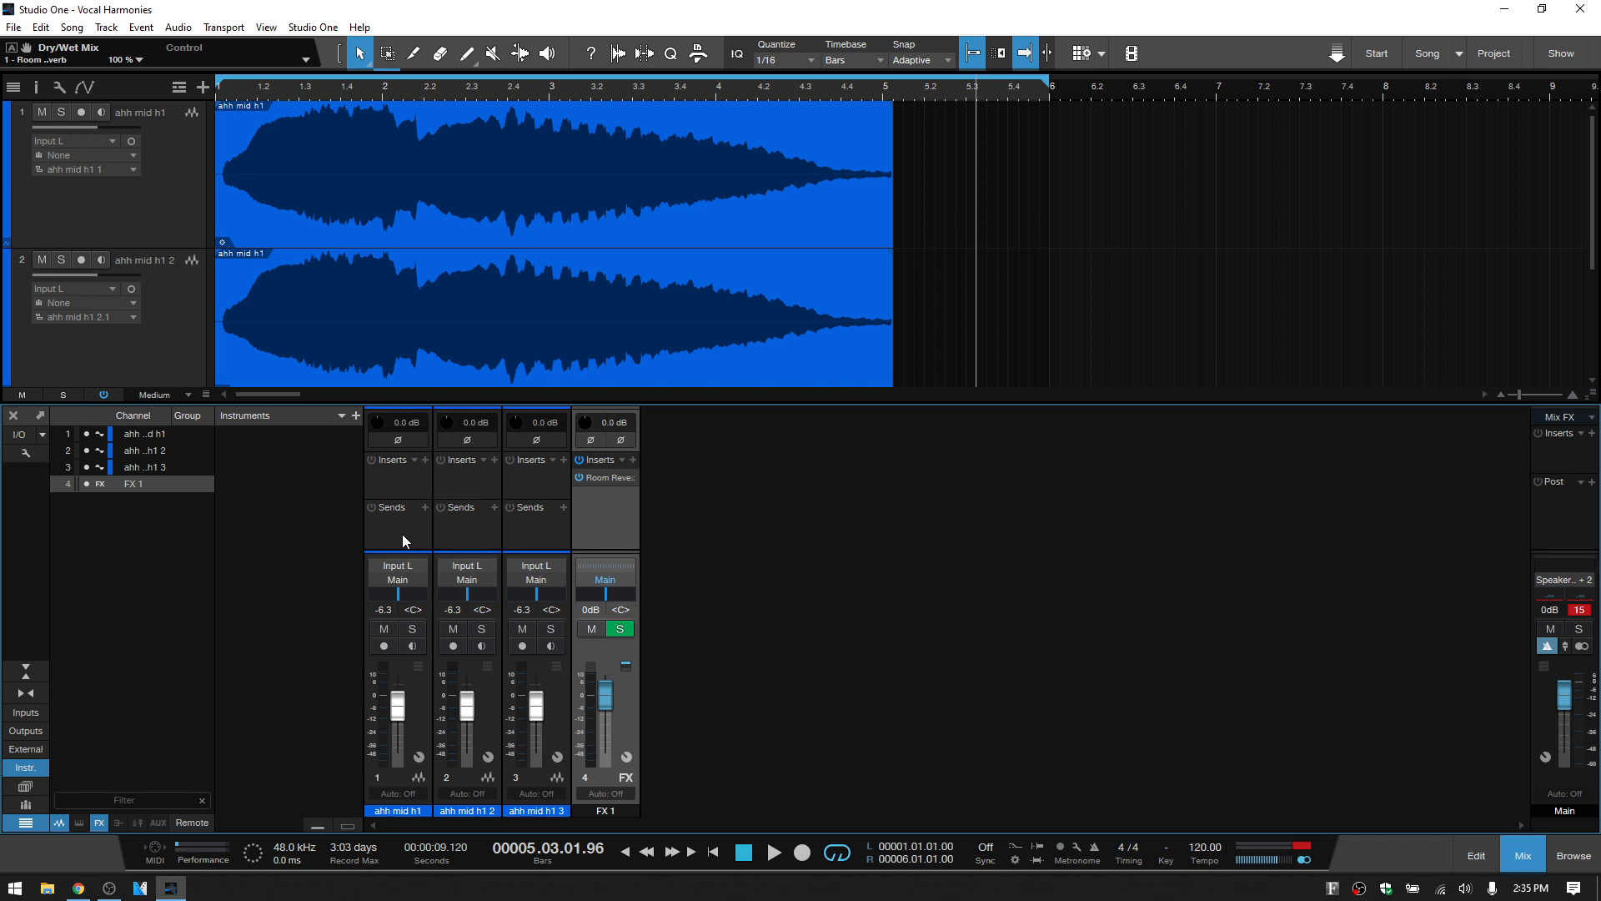
Add a send to FX 1 on each of the three vocal channels
{"action": "left_click", "coordinate": [425, 508]}
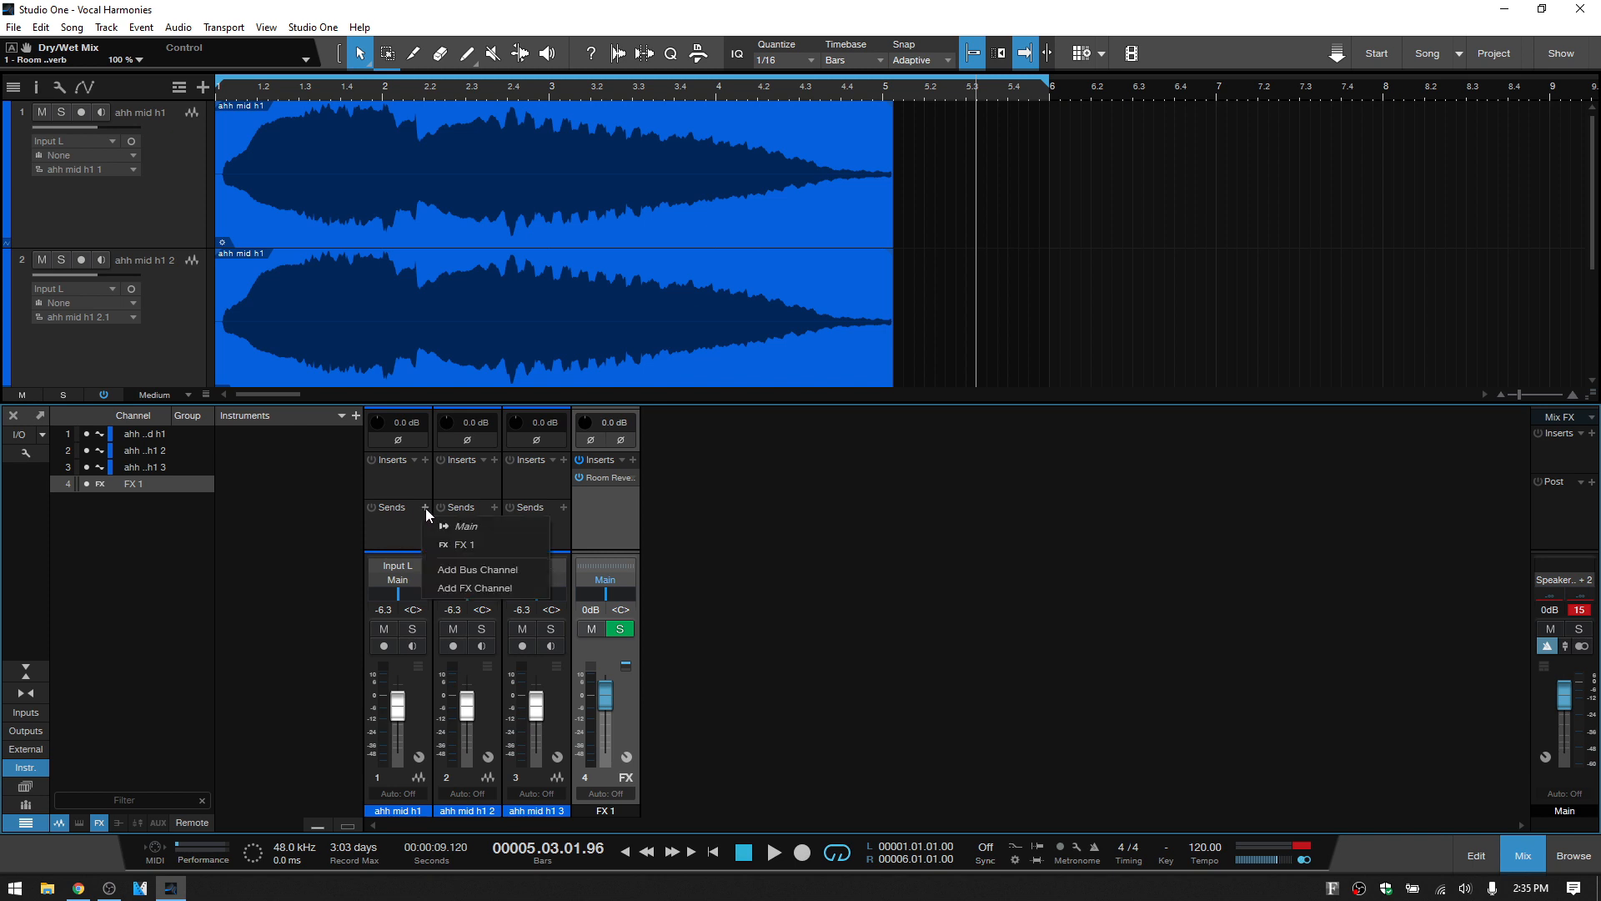
{"action": "left_click", "coordinate": [462, 547]}
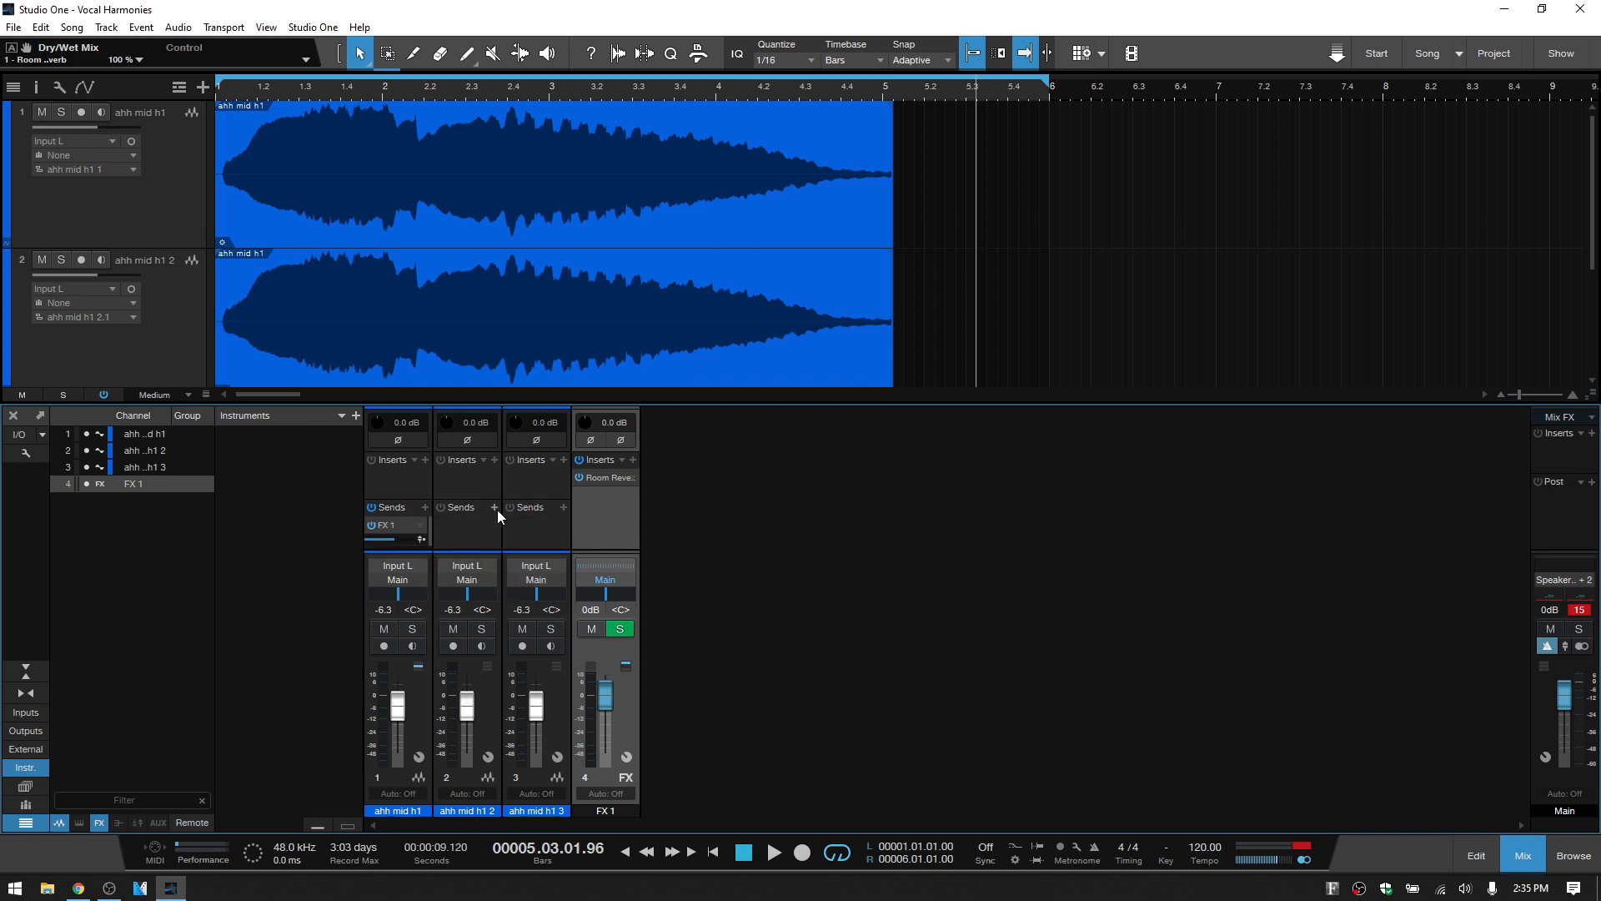
{"action": "left_click", "coordinate": [494, 508]}
{"action": "left_click", "coordinate": [528, 543]}
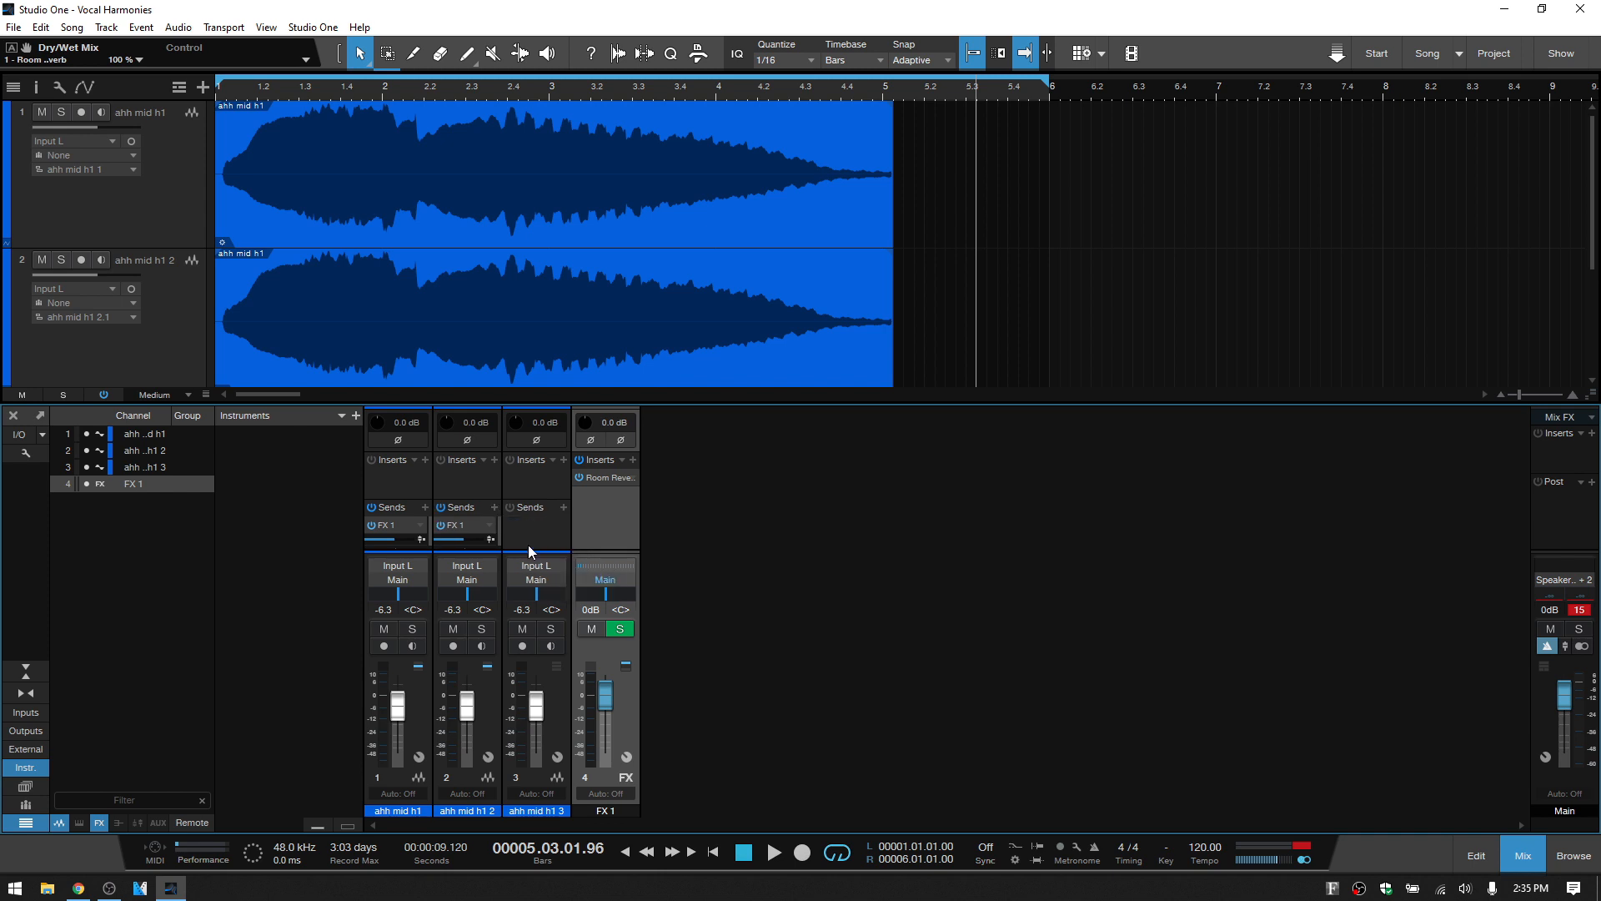
{"action": "left_click", "coordinate": [563, 506]}
{"action": "left_click", "coordinate": [593, 547]}
Play the harmony from the start and lower the FX 1 channel's volume to about -9.6 dB, stopping playback
{"action": "key", "text": "Home"}
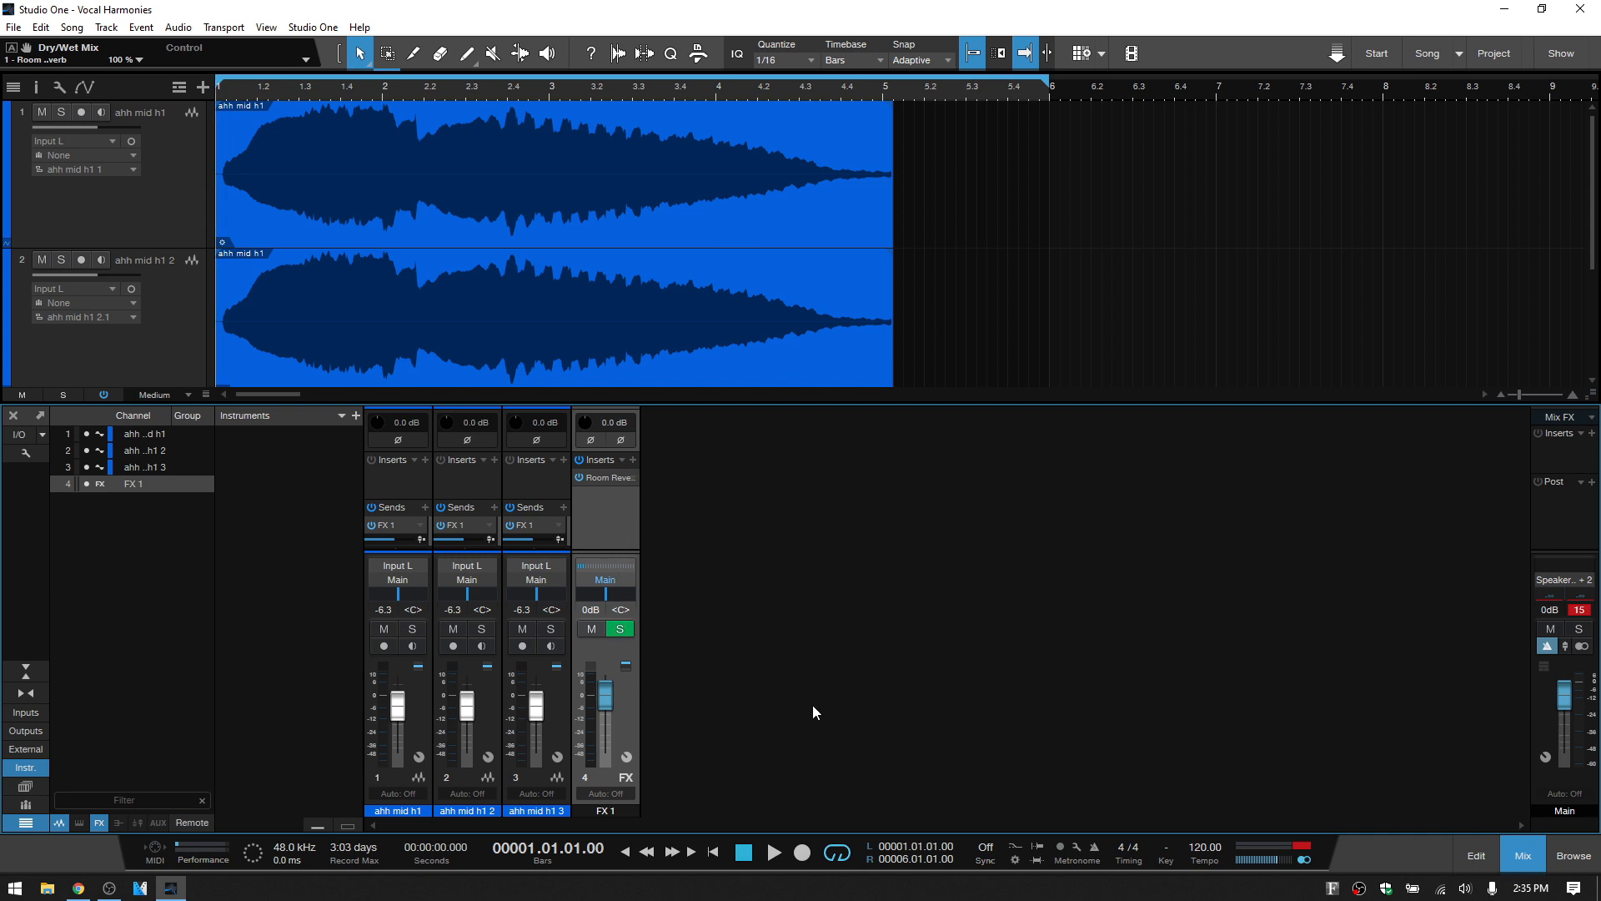
{"action": "key", "text": "space"}
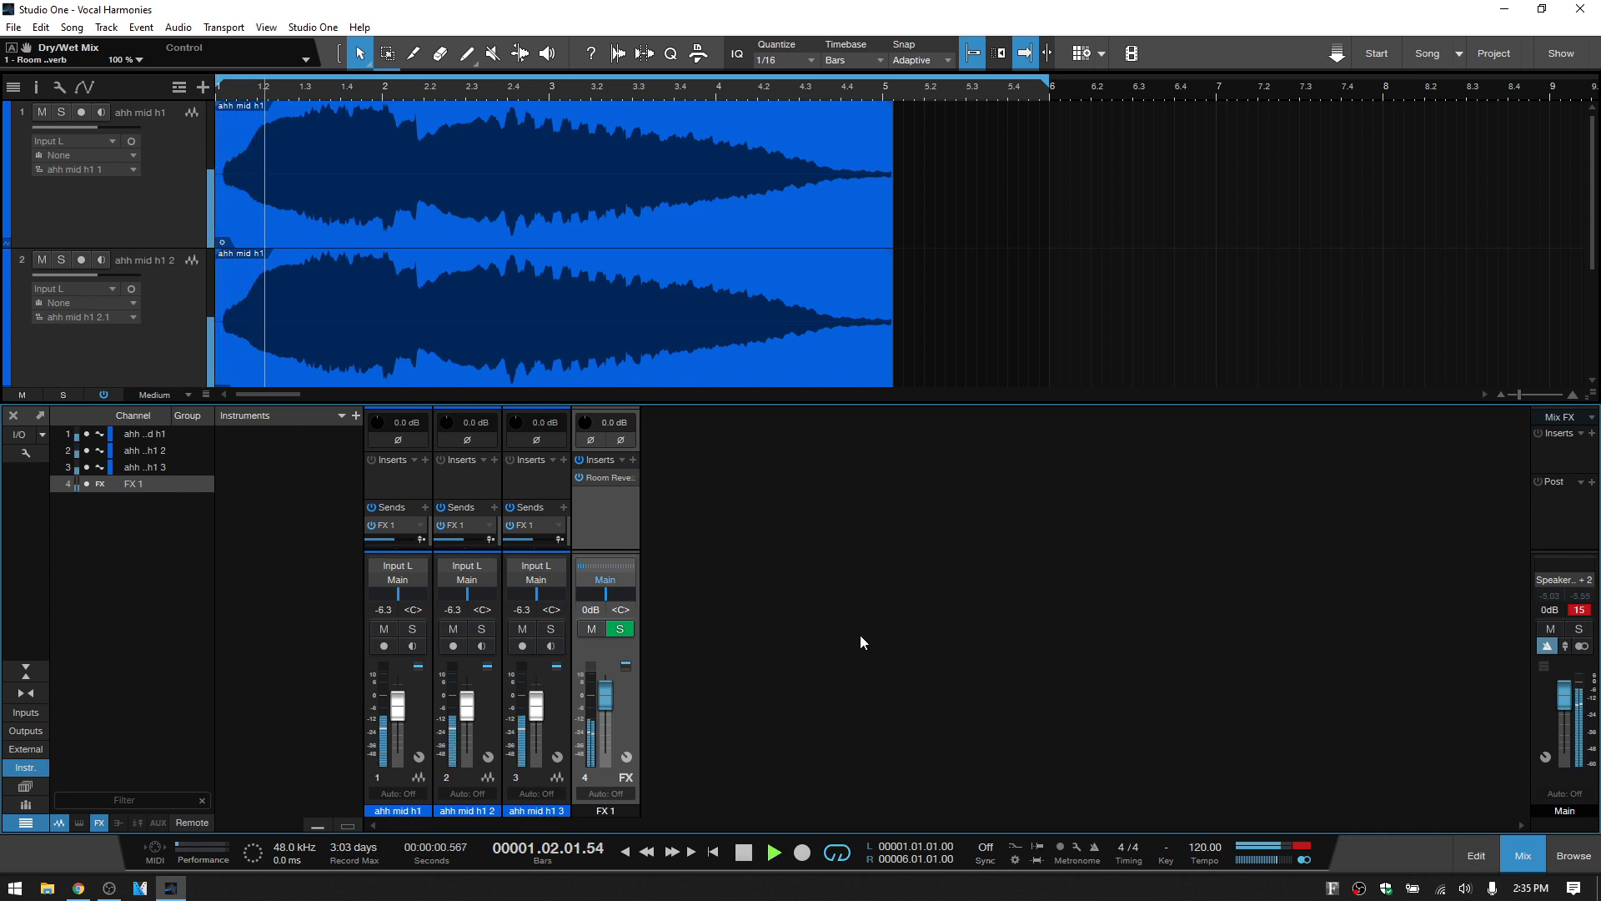
{"action": "left_click_drag", "start_coordinate": [605, 699], "coordinate": [597, 719]}
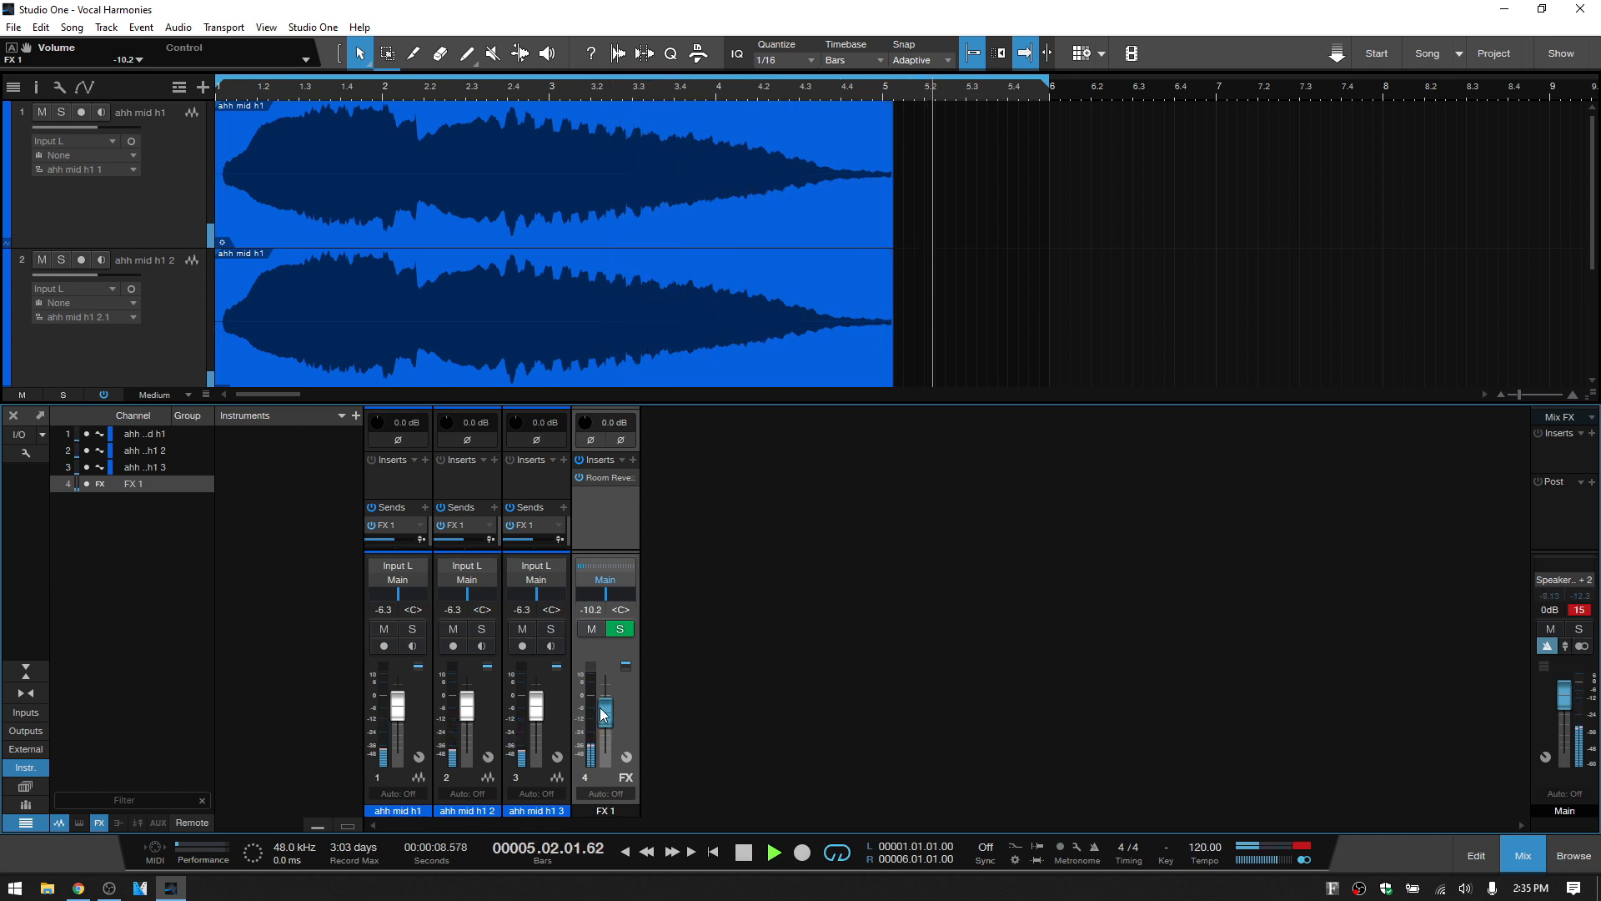
{"action": "key", "text": "space"}
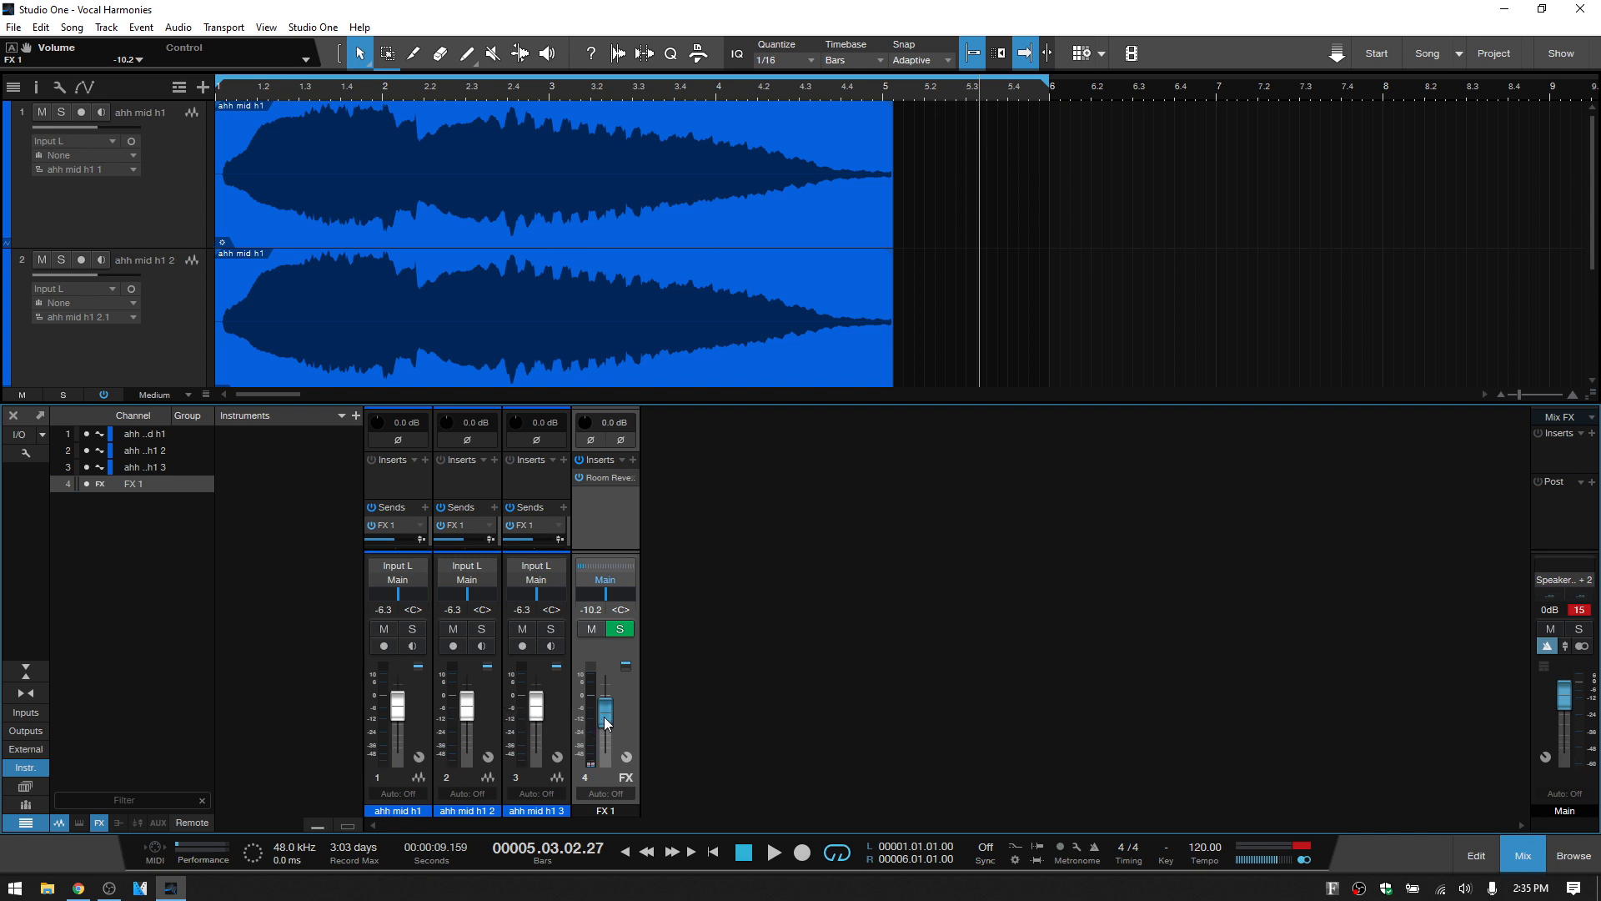
{"action": "scroll", "coordinate": [607, 722], "scroll_direction": "down", "scroll_amount": 2}
{"action": "scroll", "coordinate": [606, 722], "scroll_direction": "up", "scroll_amount": 3}
{"action": "left_click_drag", "start_coordinate": [605, 719], "coordinate": [606, 725]}
{"action": "scroll", "coordinate": [604, 717], "scroll_direction": "up", "scroll_amount": 3}
Adjust the FX 1 send levels, the first vocal's to about -8.9 dB, and lower the second and third vocal channels to about -10.2 and -13.1 dB
{"action": "mouse_move", "coordinate": [394, 539]}
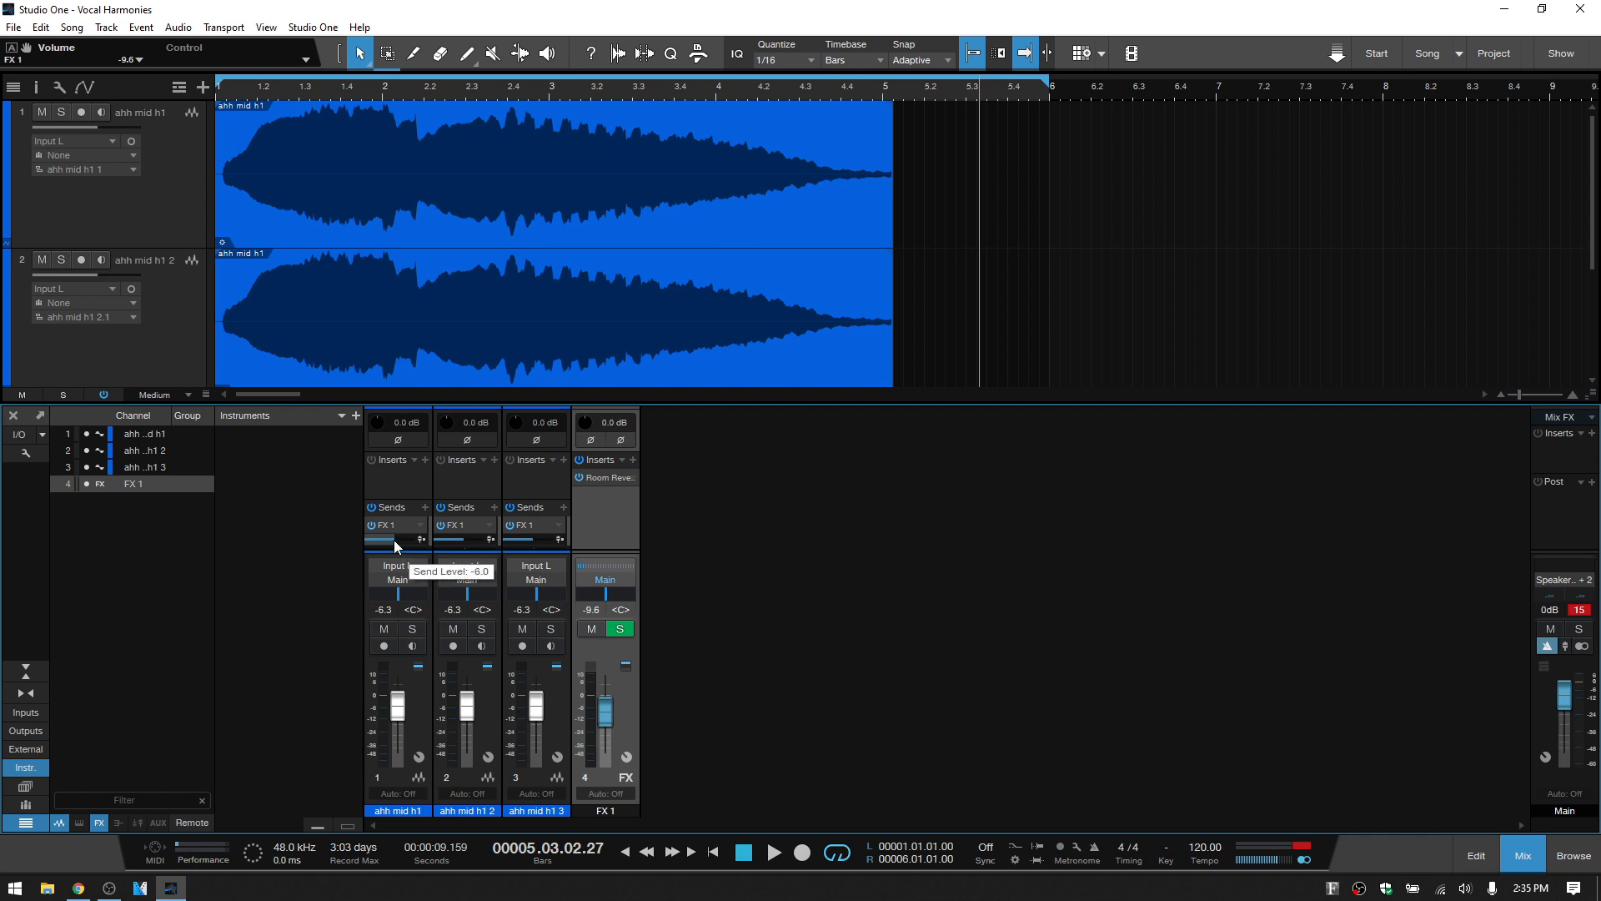
{"action": "left_click_drag", "start_coordinate": [394, 539], "coordinate": [388, 540]}
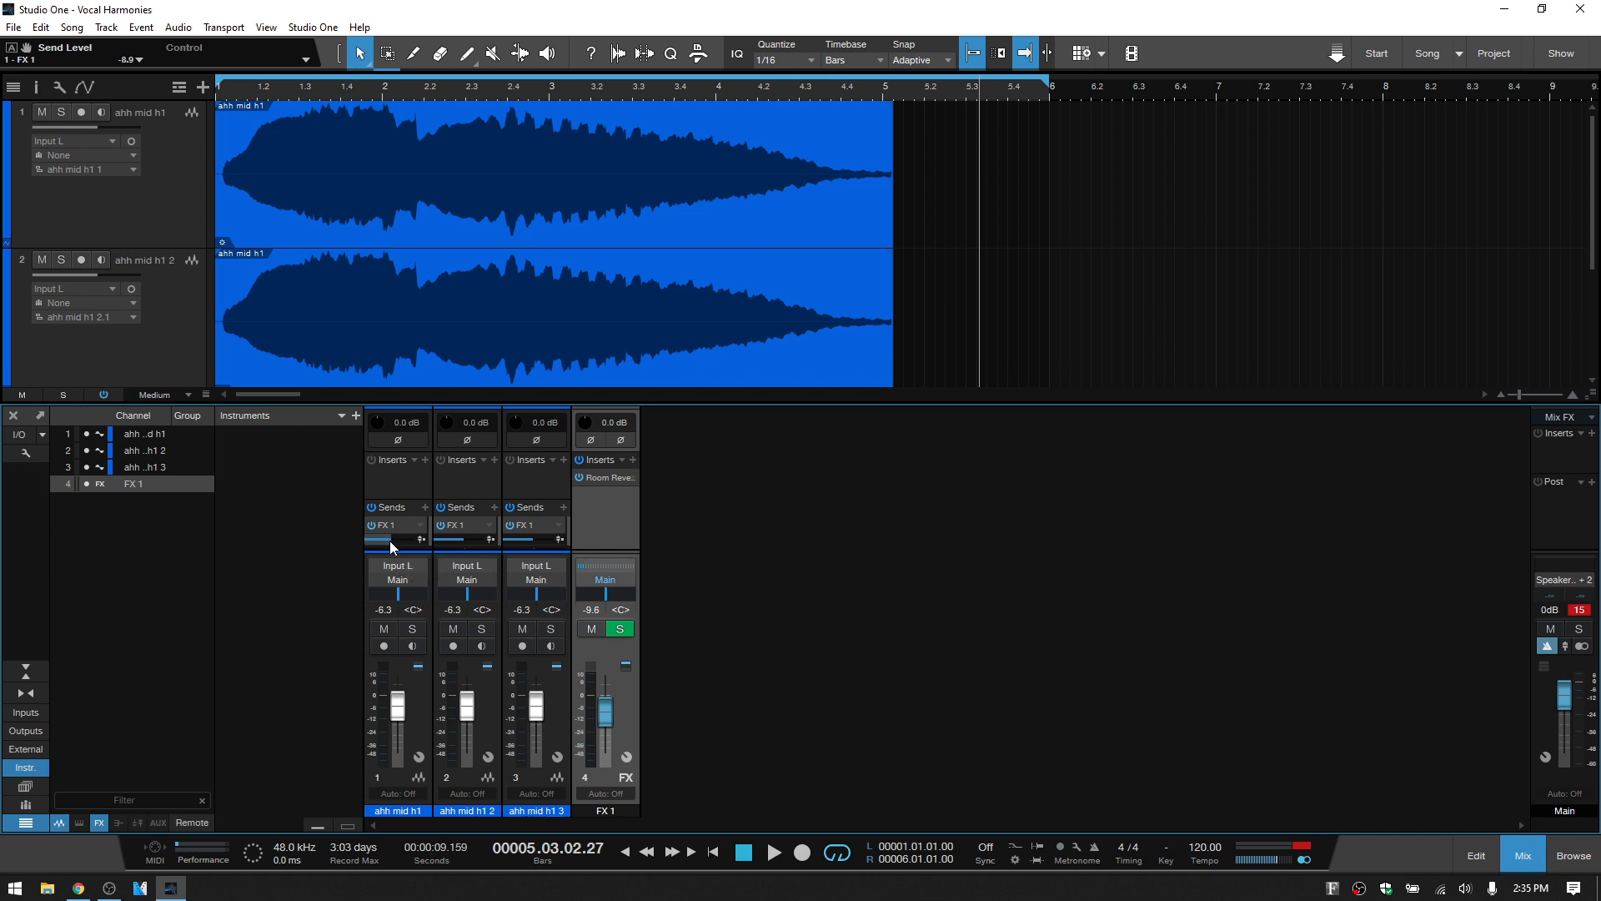
{"action": "left_click_drag", "start_coordinate": [463, 538], "coordinate": [538, 538]}
{"action": "left_click_drag", "start_coordinate": [468, 710], "coordinate": [539, 719]}
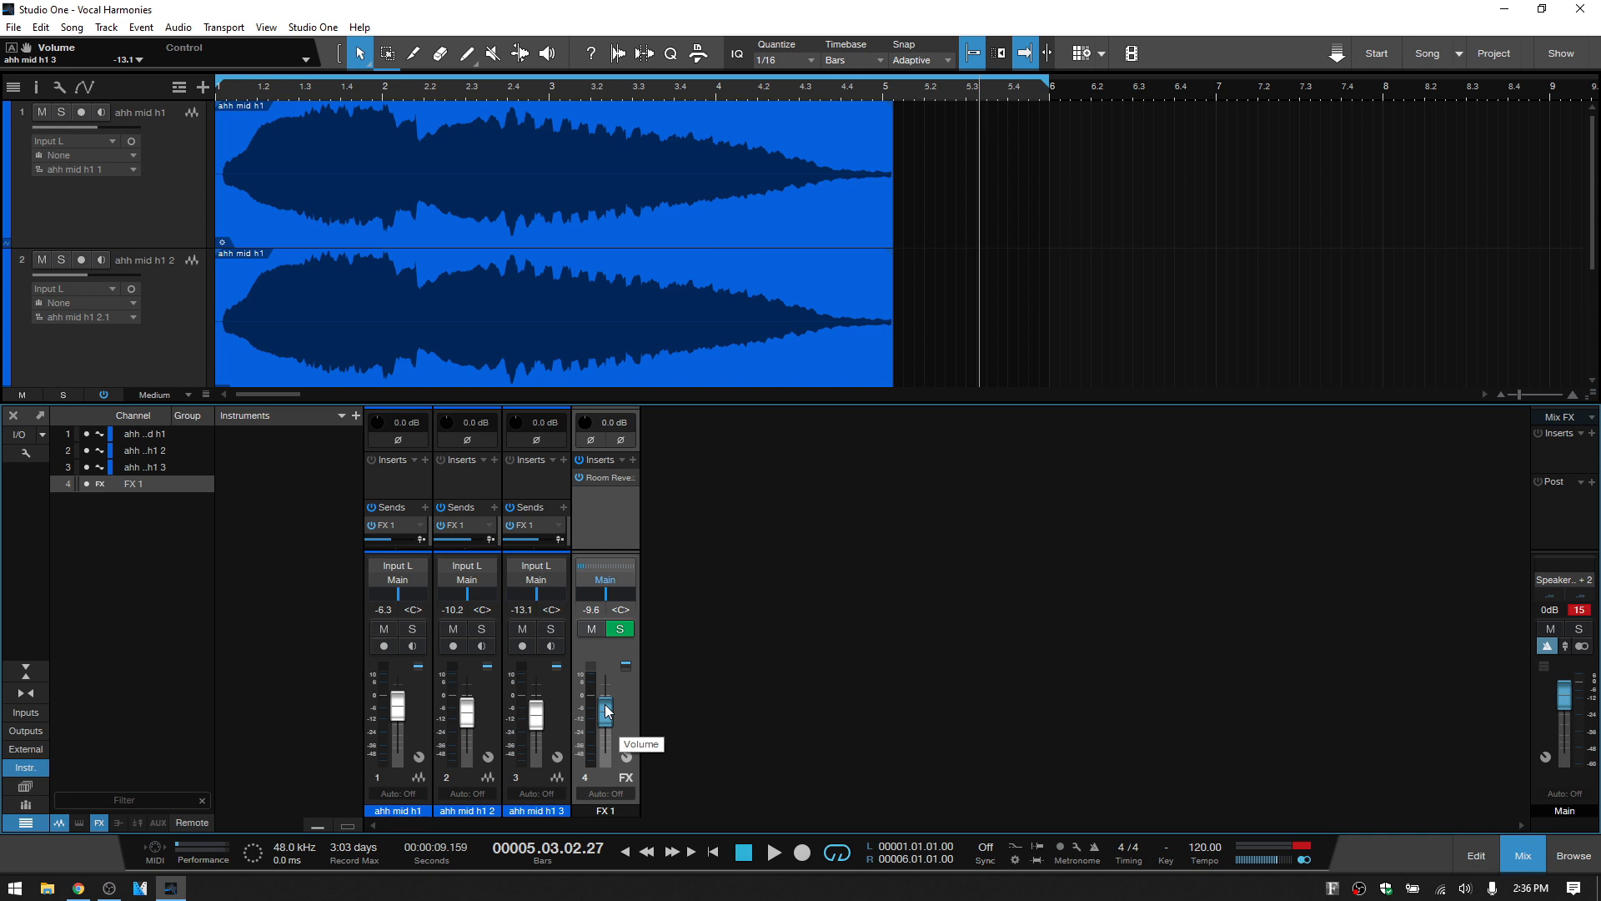
During playback, rebalance the vocal channels to about -4.4, -13.1 and -15.0 dB and lower FX 1 to about -23.6 dB
{"action": "key", "text": "space"}
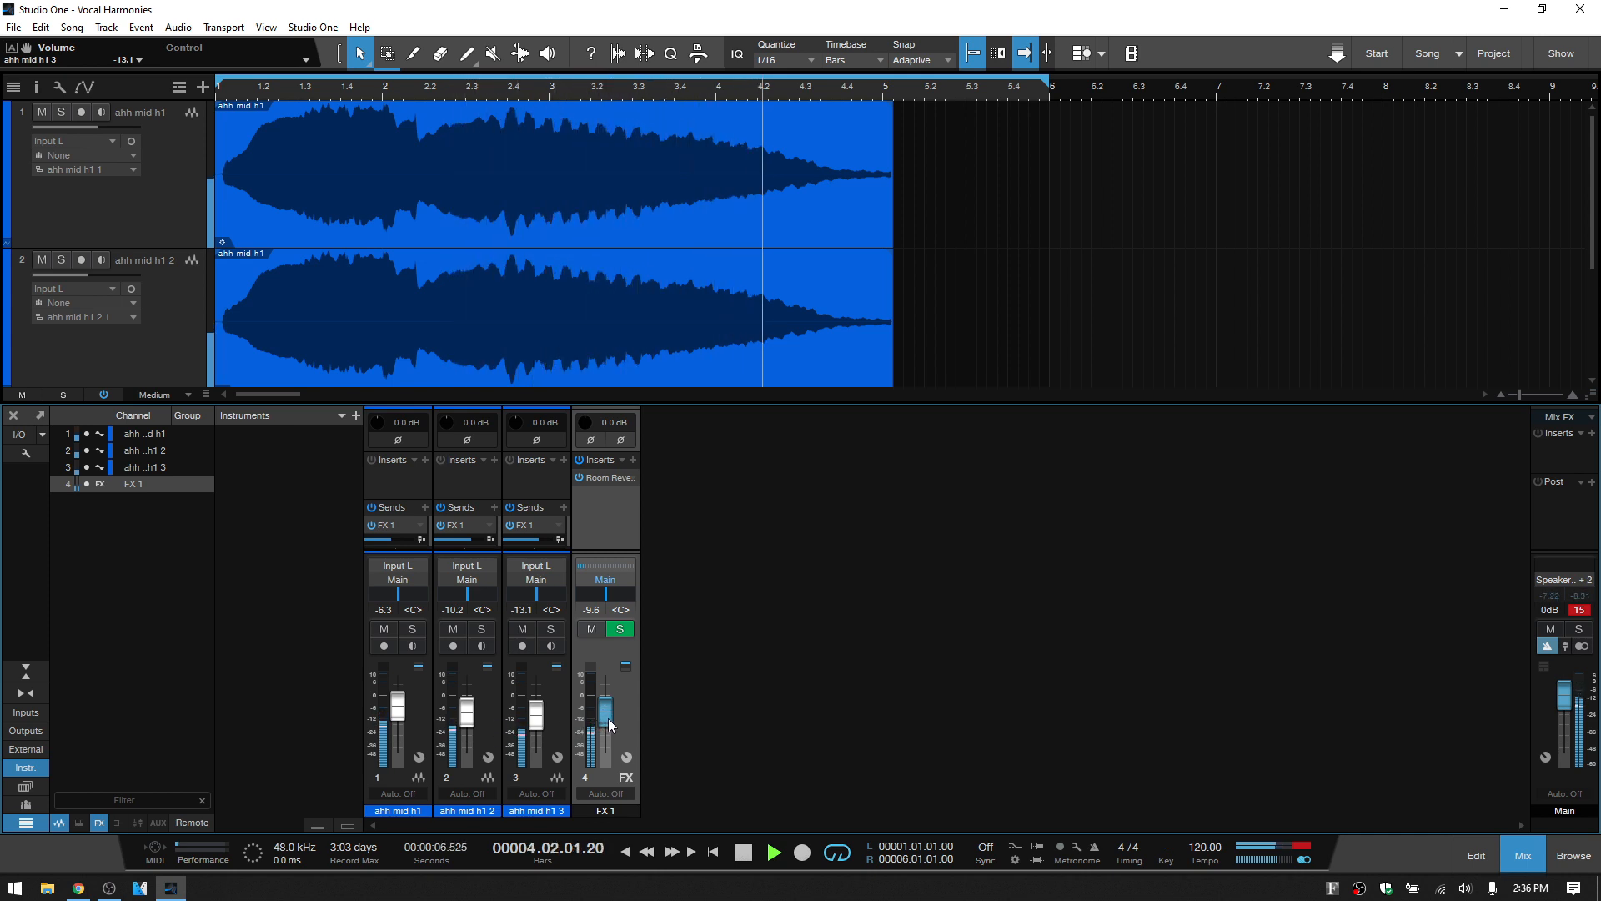
{"action": "scroll", "coordinate": [606, 717], "scroll_direction": "up", "scroll_amount": 1}
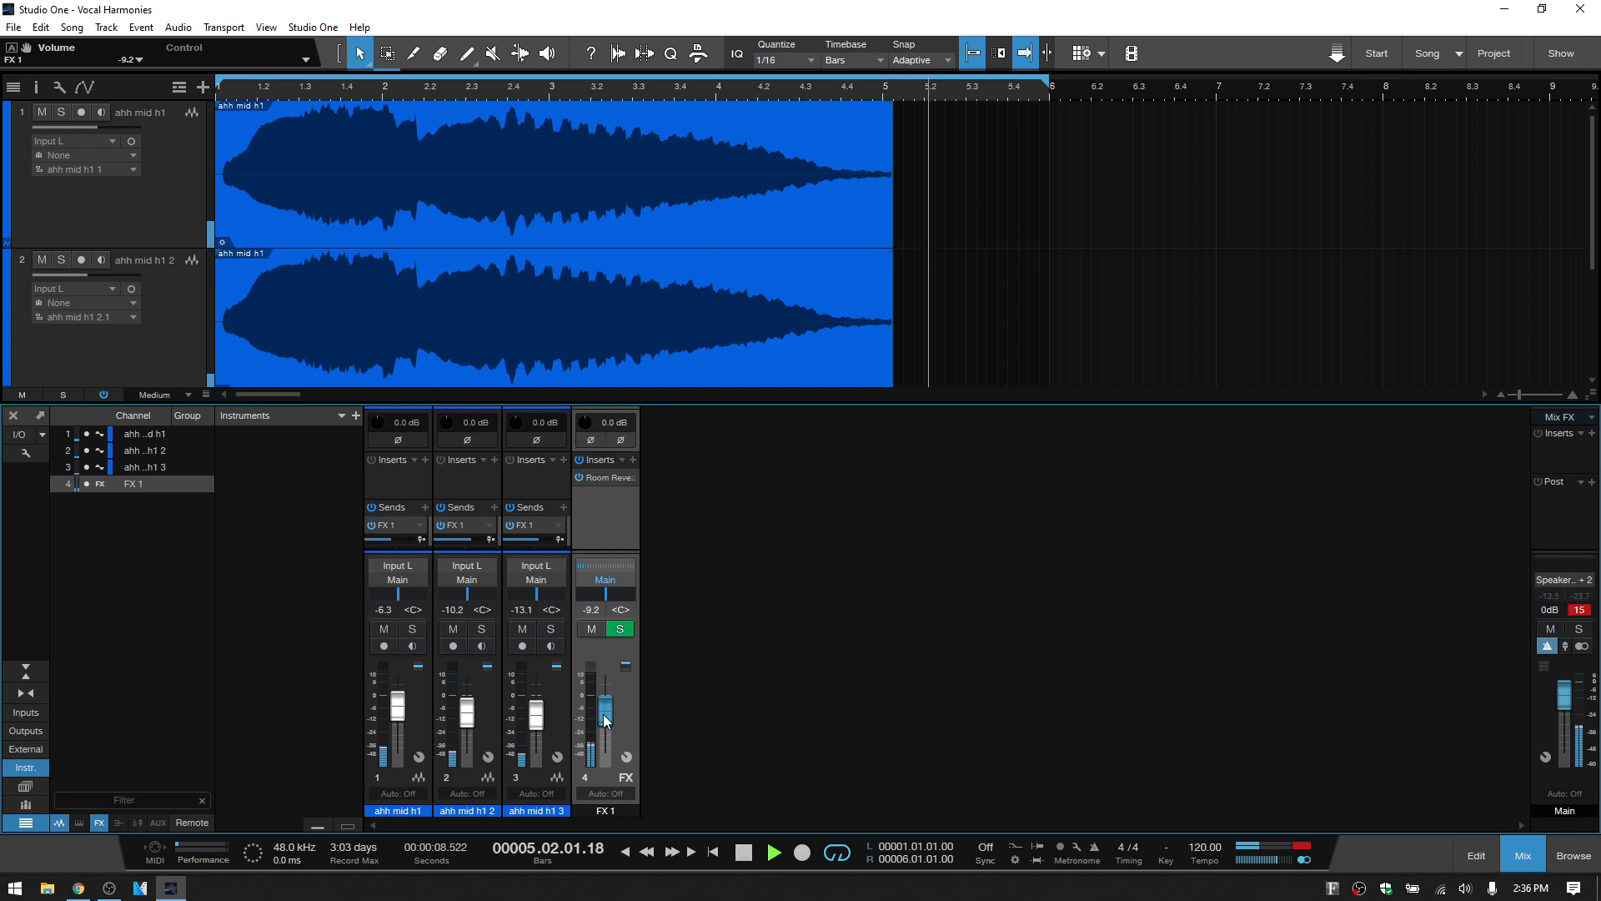
{"action": "left_click_drag", "start_coordinate": [607, 721], "coordinate": [538, 729]}
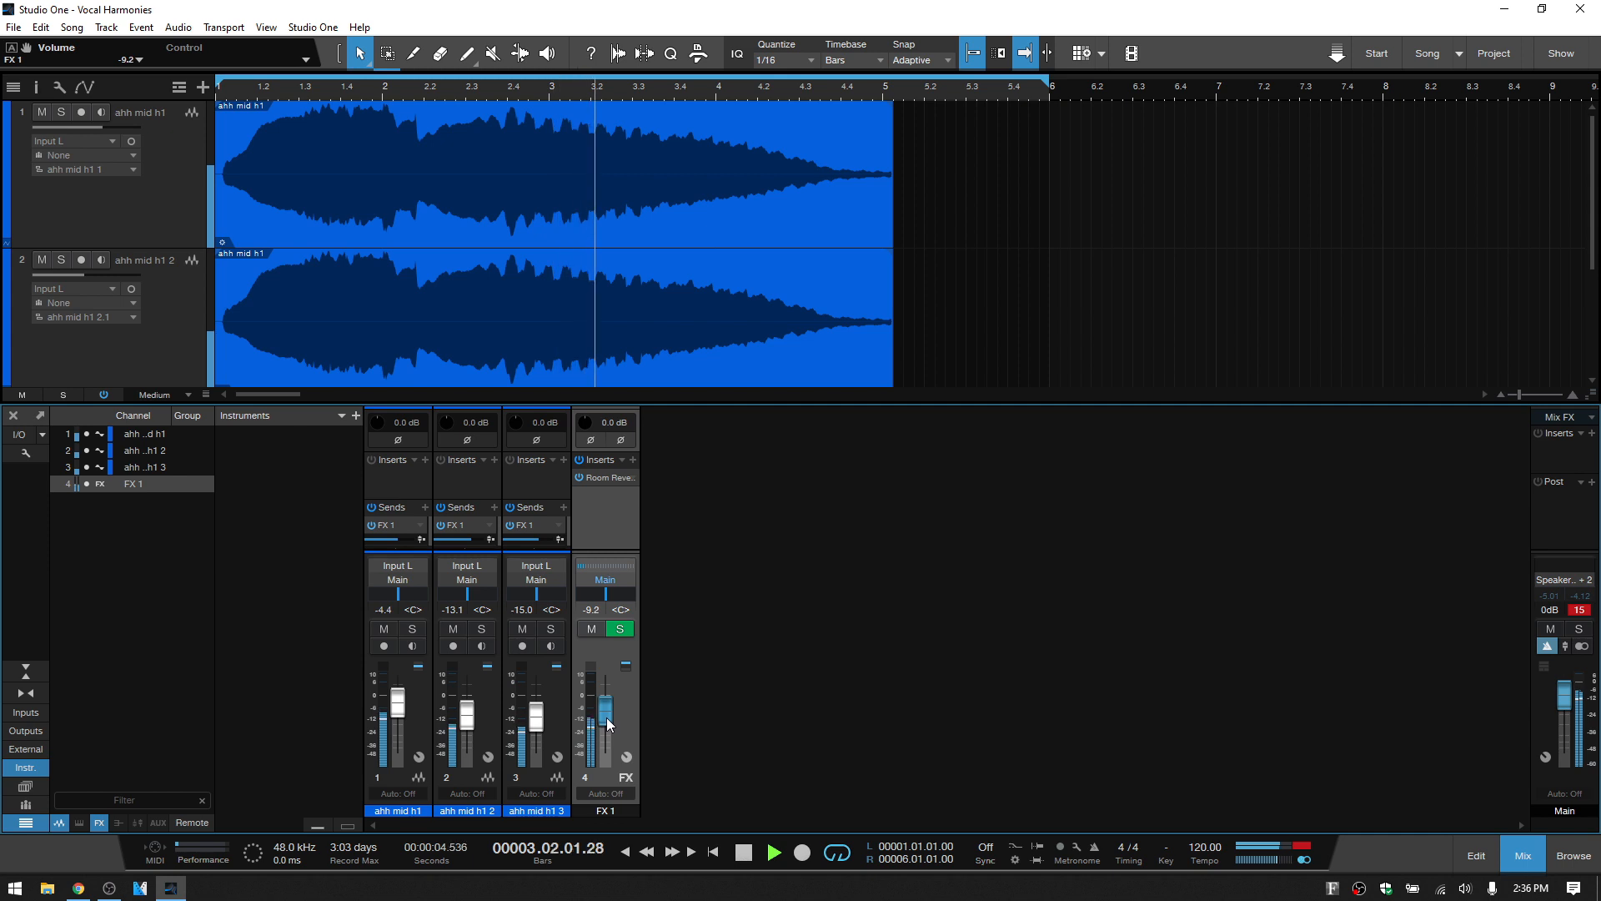
{"action": "left_click_drag", "start_coordinate": [607, 723], "coordinate": [607, 730]}
{"action": "key", "text": "space"}
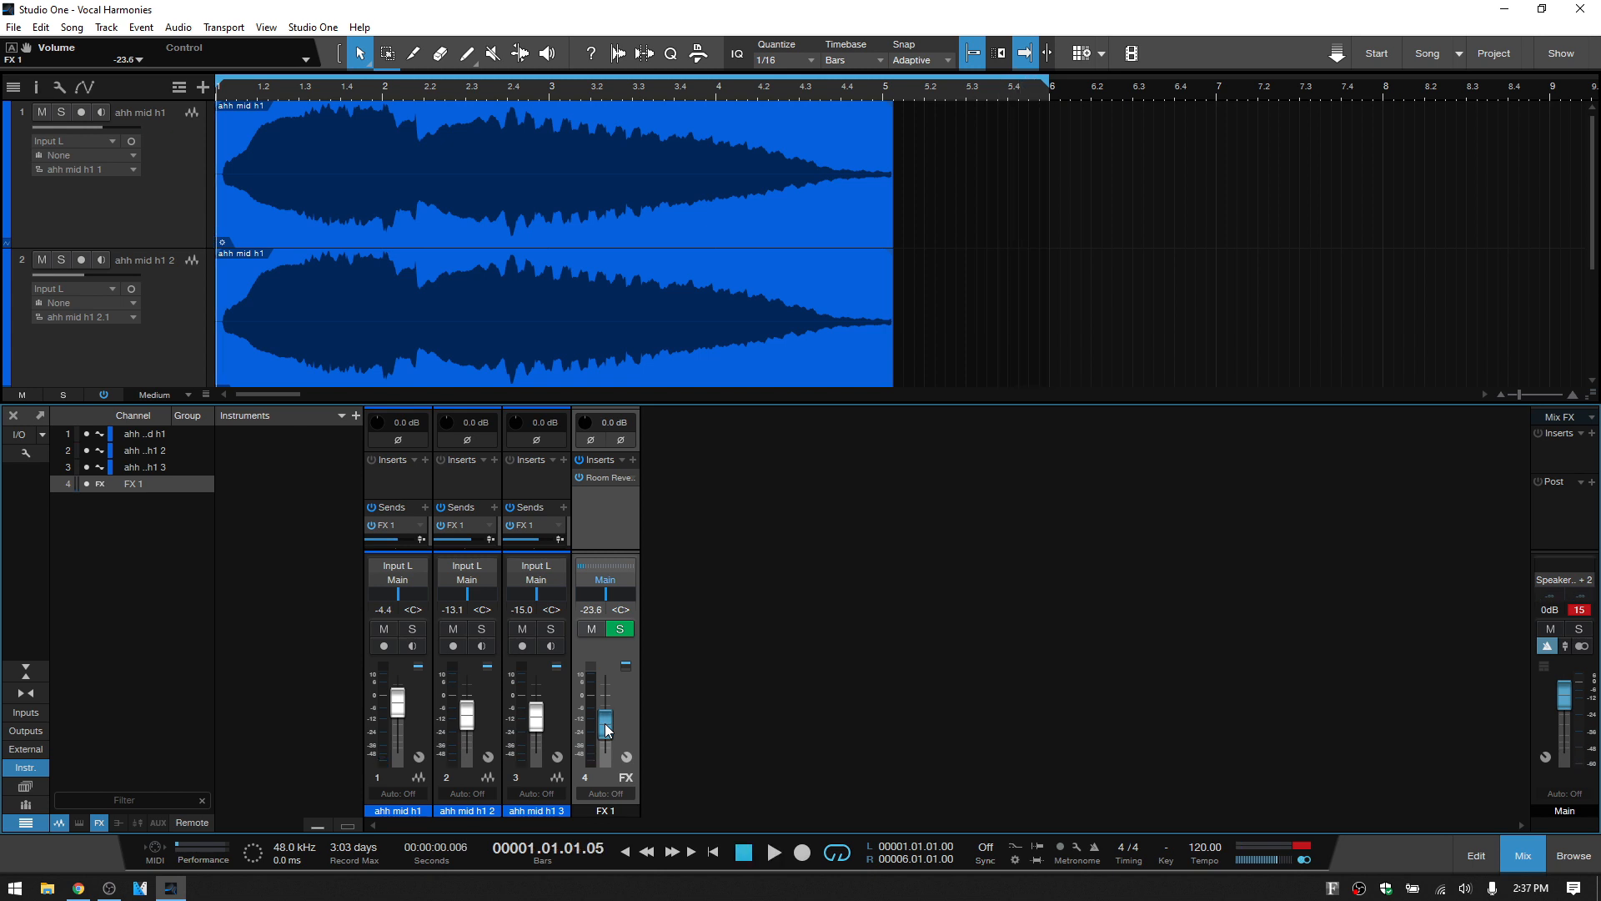
Reopen the Room Reverb on FX 1 to review its settings and presets, and close it
{"action": "left_click", "coordinate": [599, 479]}
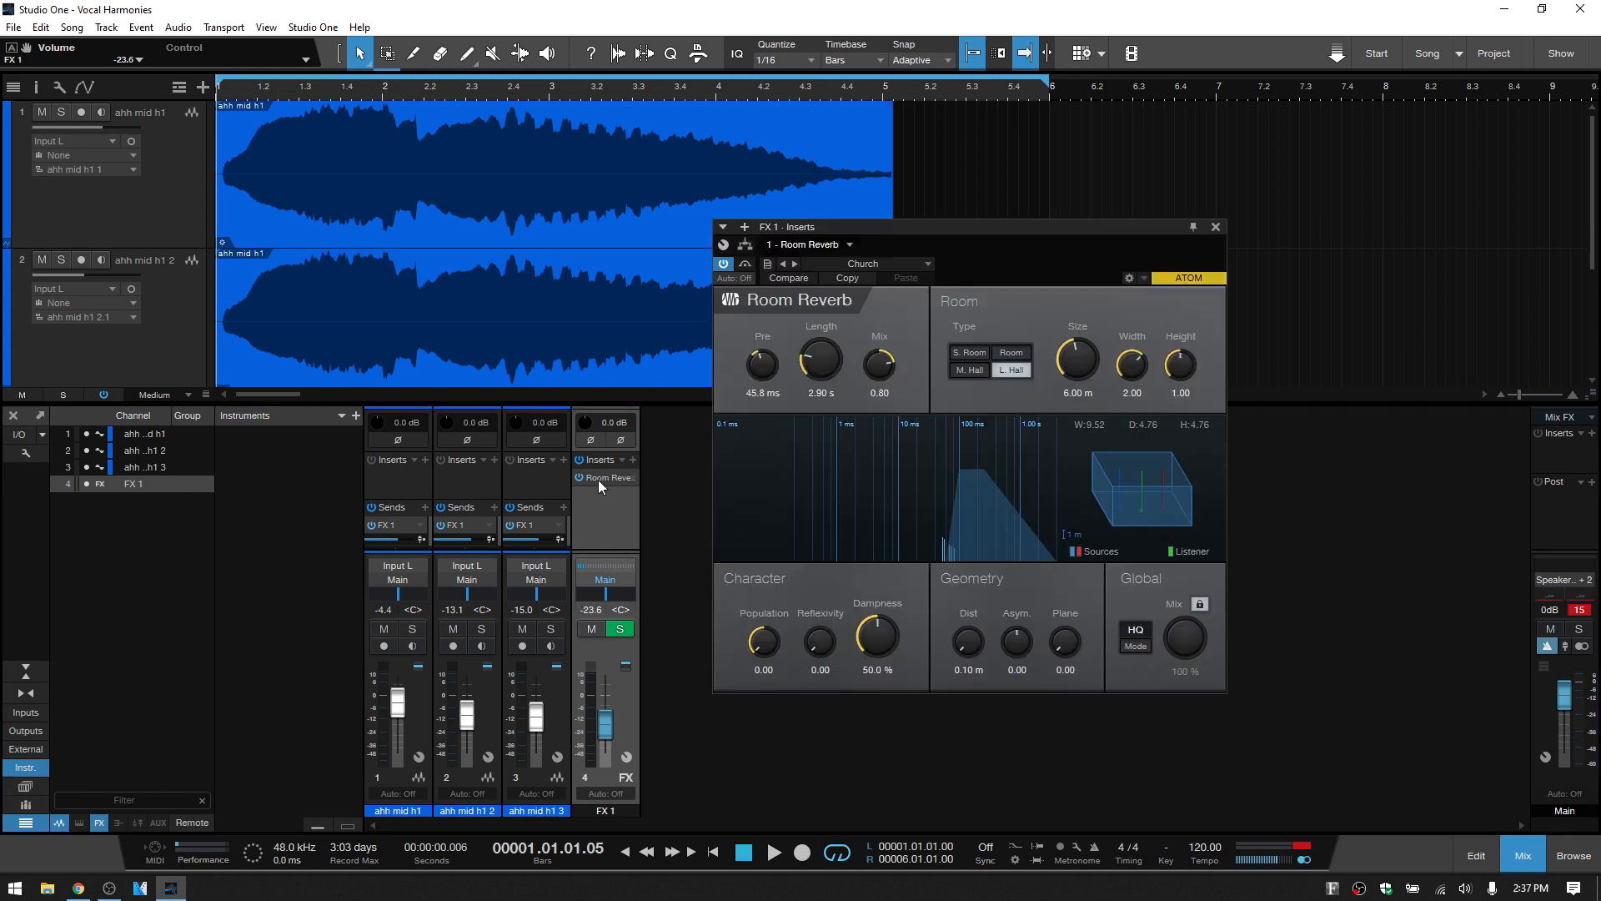
{"action": "left_click", "coordinate": [890, 266]}
{"action": "left_click", "coordinate": [1049, 262]}
{"action": "left_click", "coordinate": [1214, 227]}
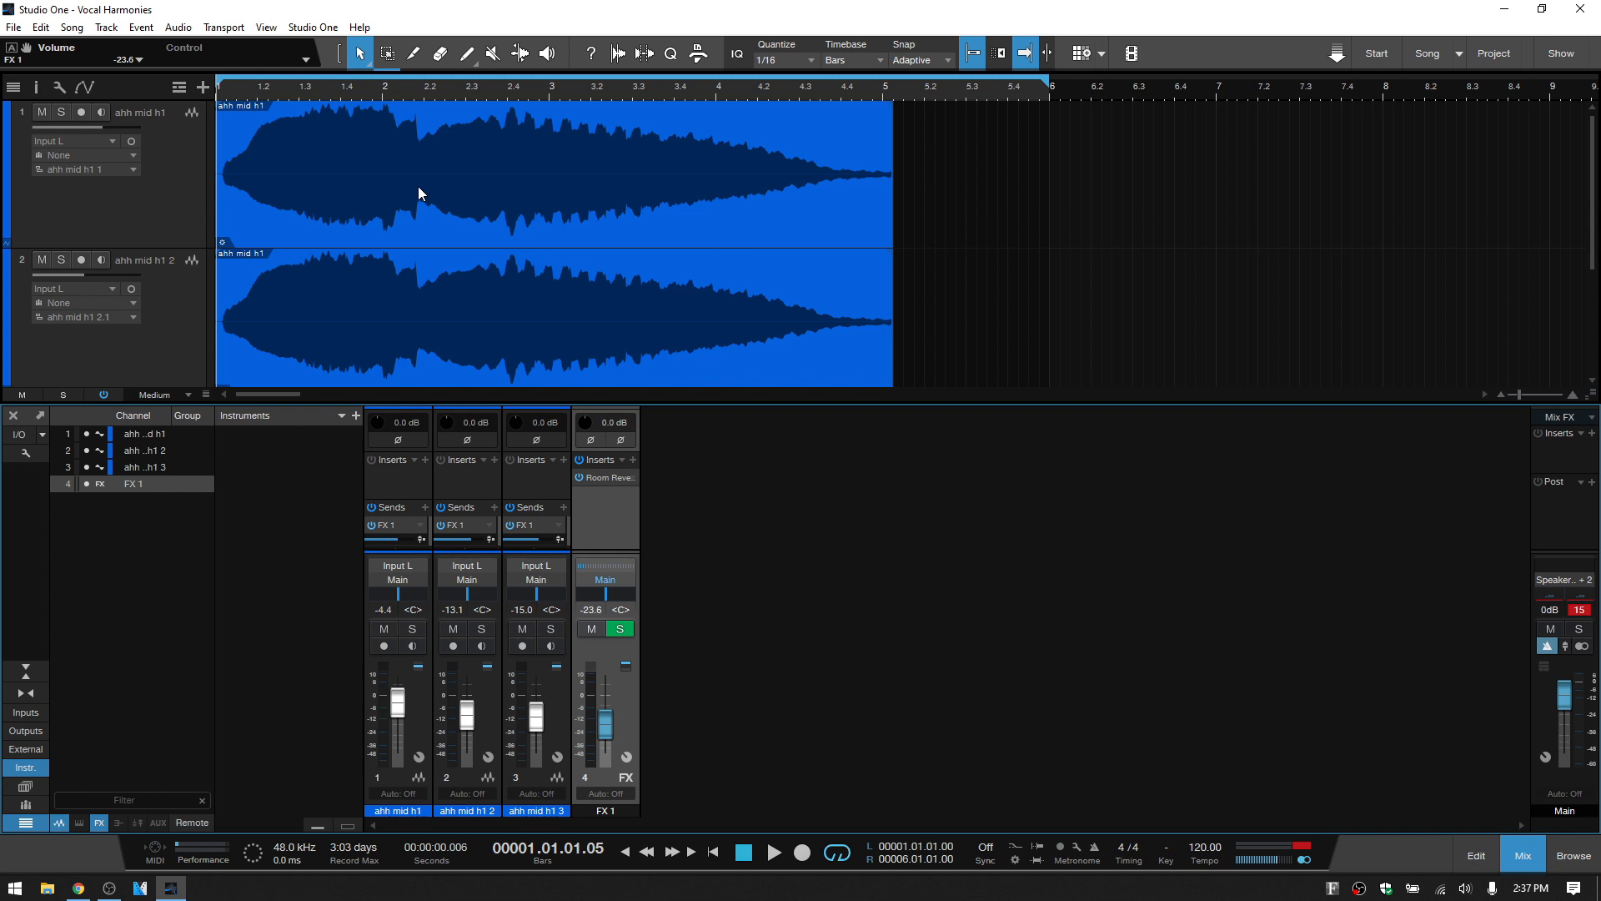
Remove the FX 1 channel and hide the mixer
{"action": "right_click", "coordinate": [626, 703]}
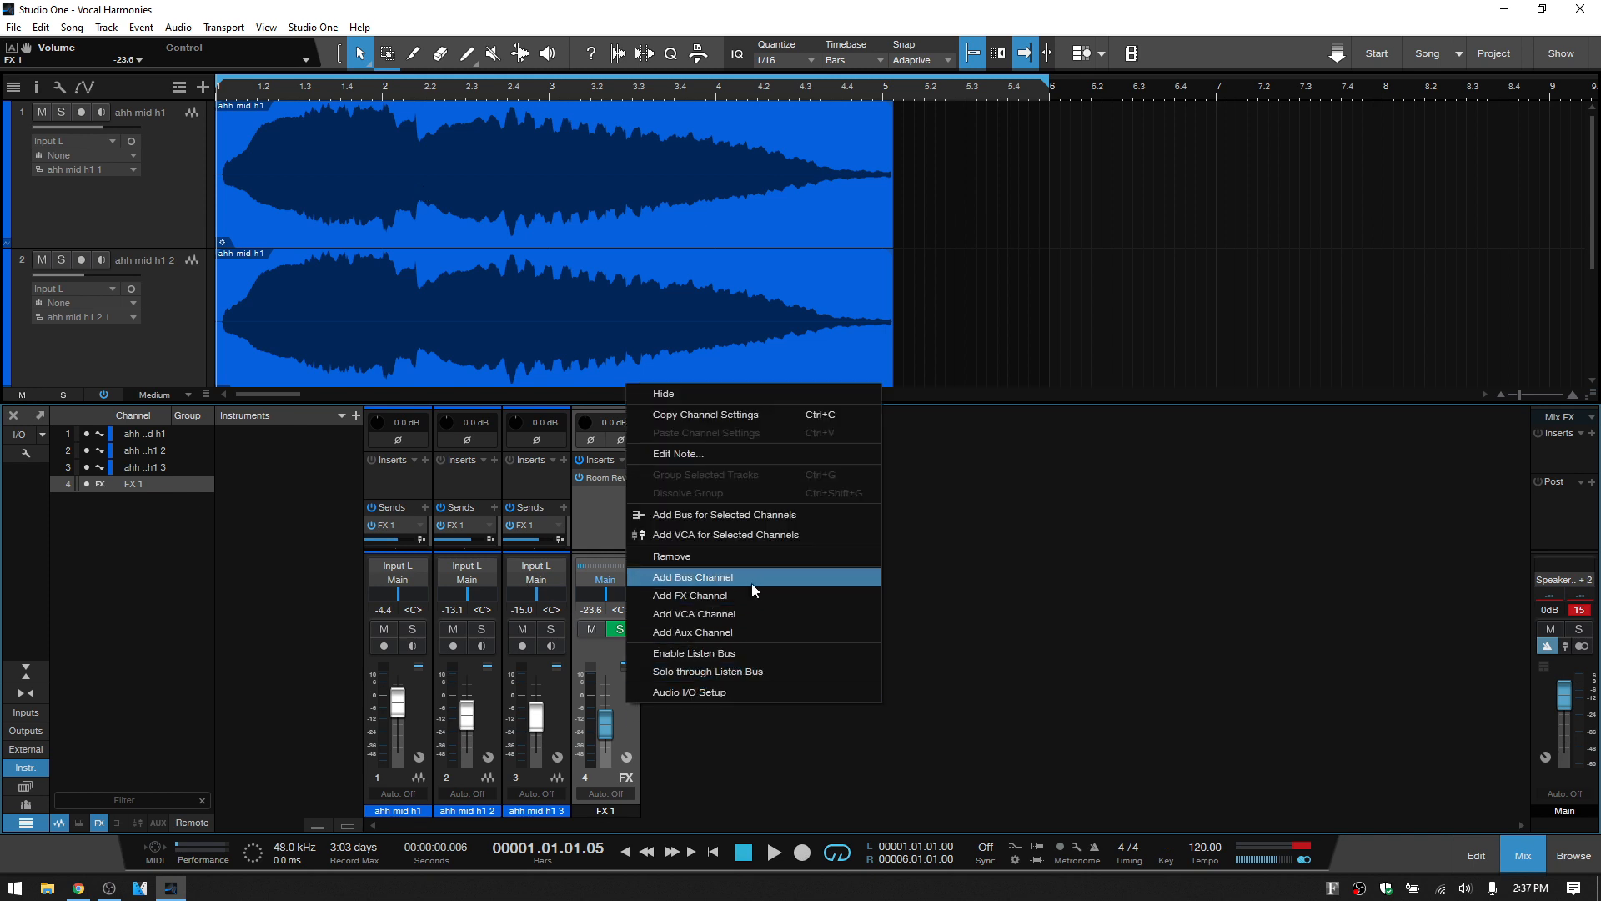
{"action": "left_click", "coordinate": [719, 563]}
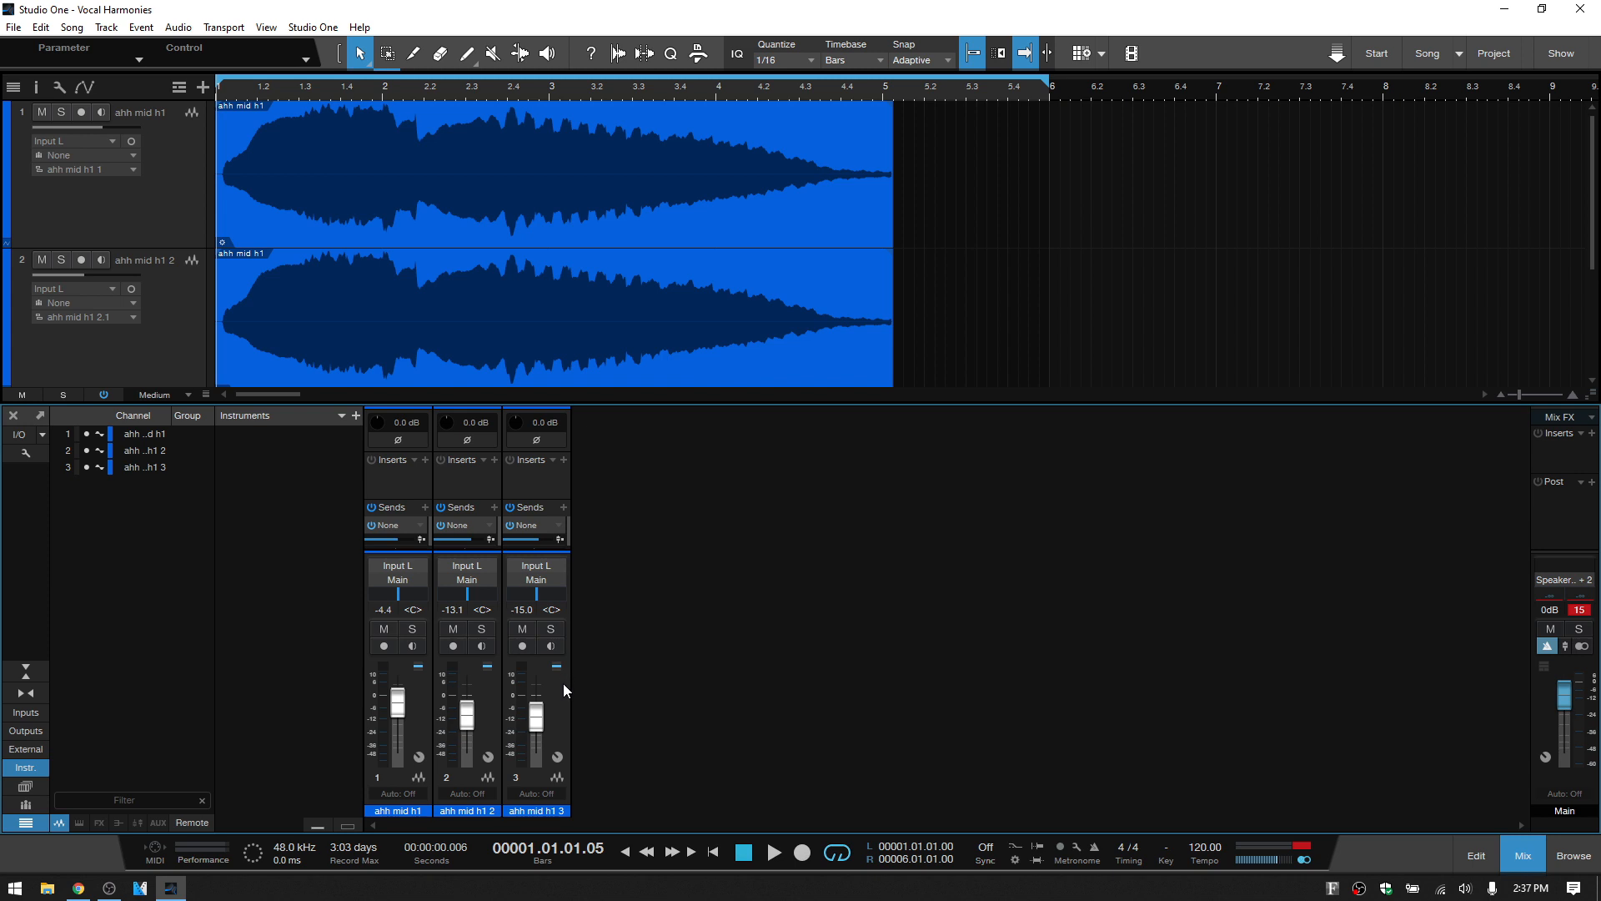
{"action": "left_click", "coordinate": [1524, 857]}
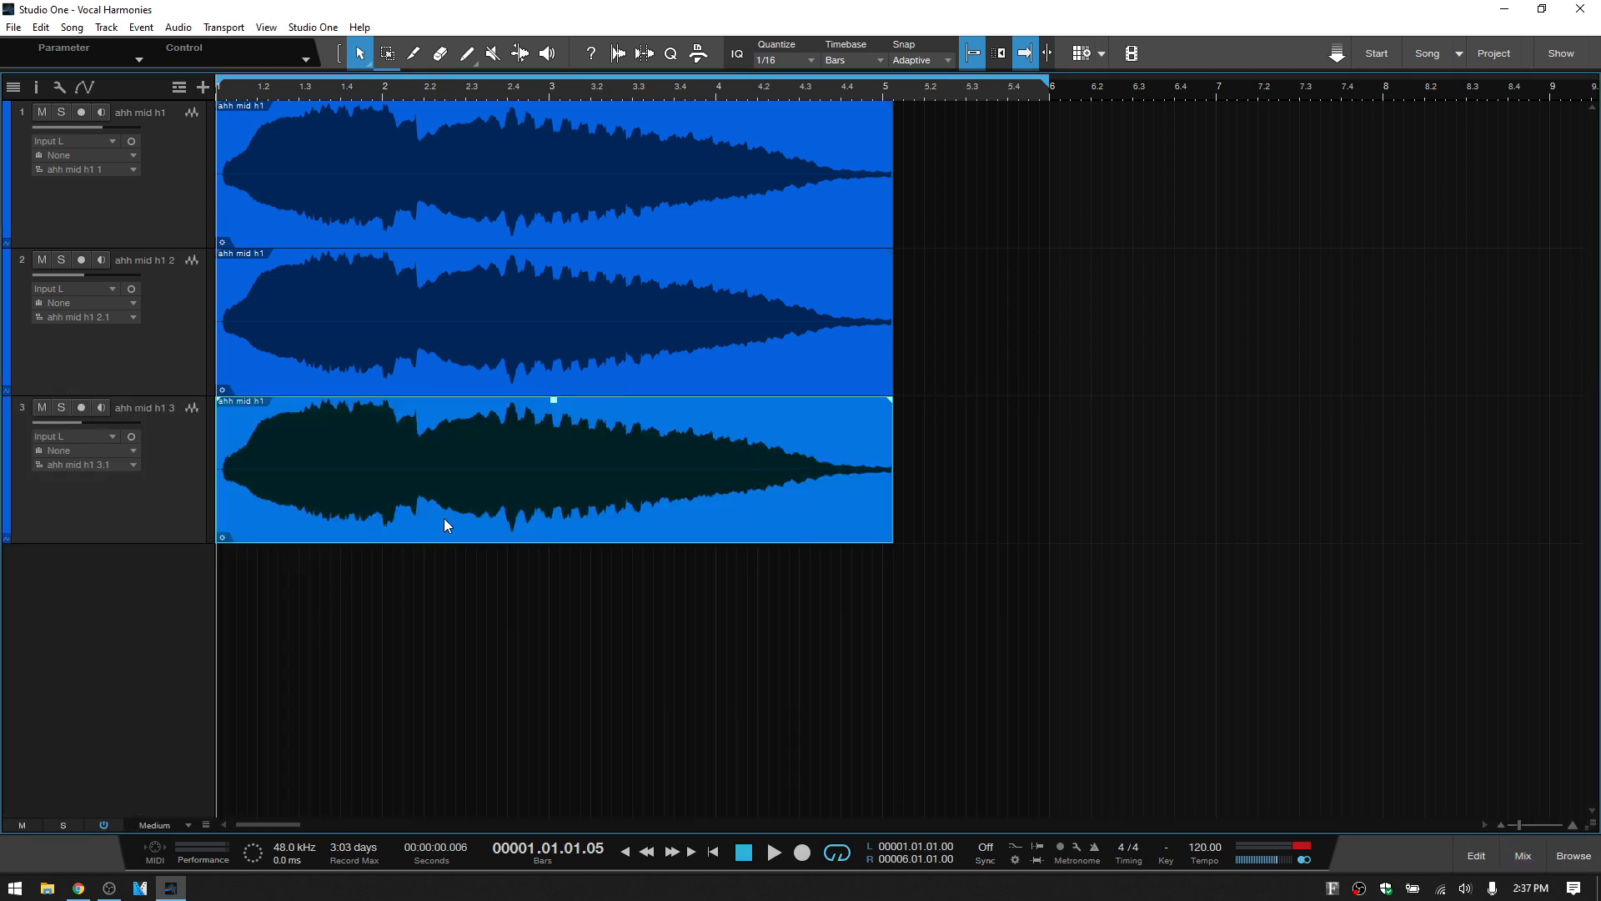
Delete the second and third vocal clips and remove their tracks, keeping only the original vocal track
{"action": "key", "text": "Delete"}
{"action": "left_click", "coordinate": [472, 358]}
{"action": "key", "text": "Delete"}
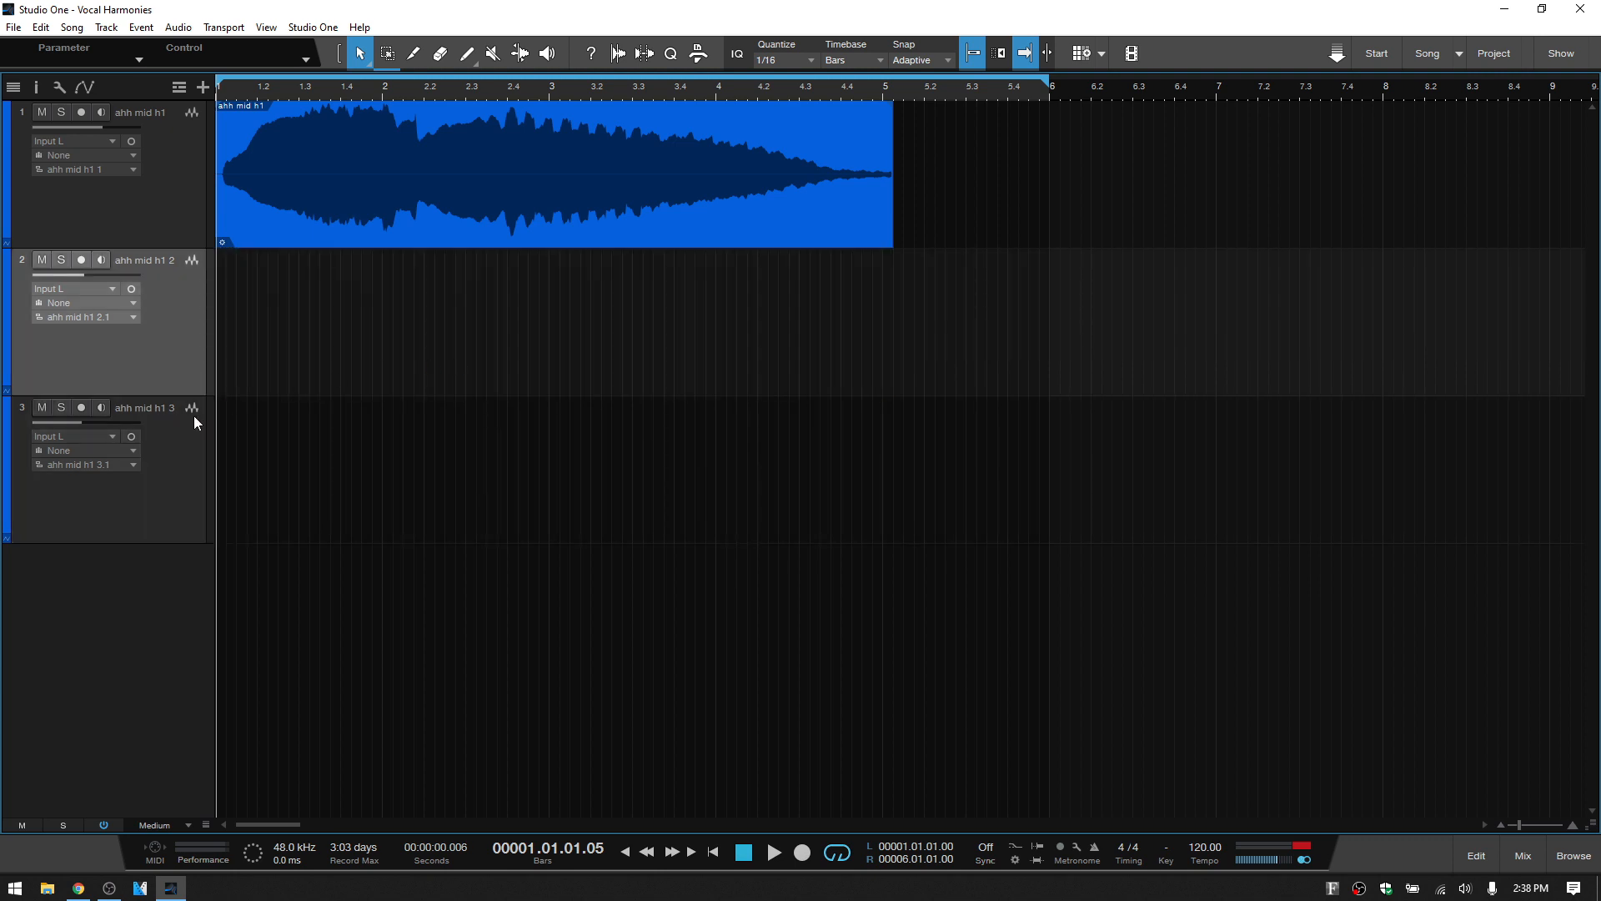
{"action": "left_click", "coordinate": [163, 476]}
{"action": "key", "text": "Delete"}
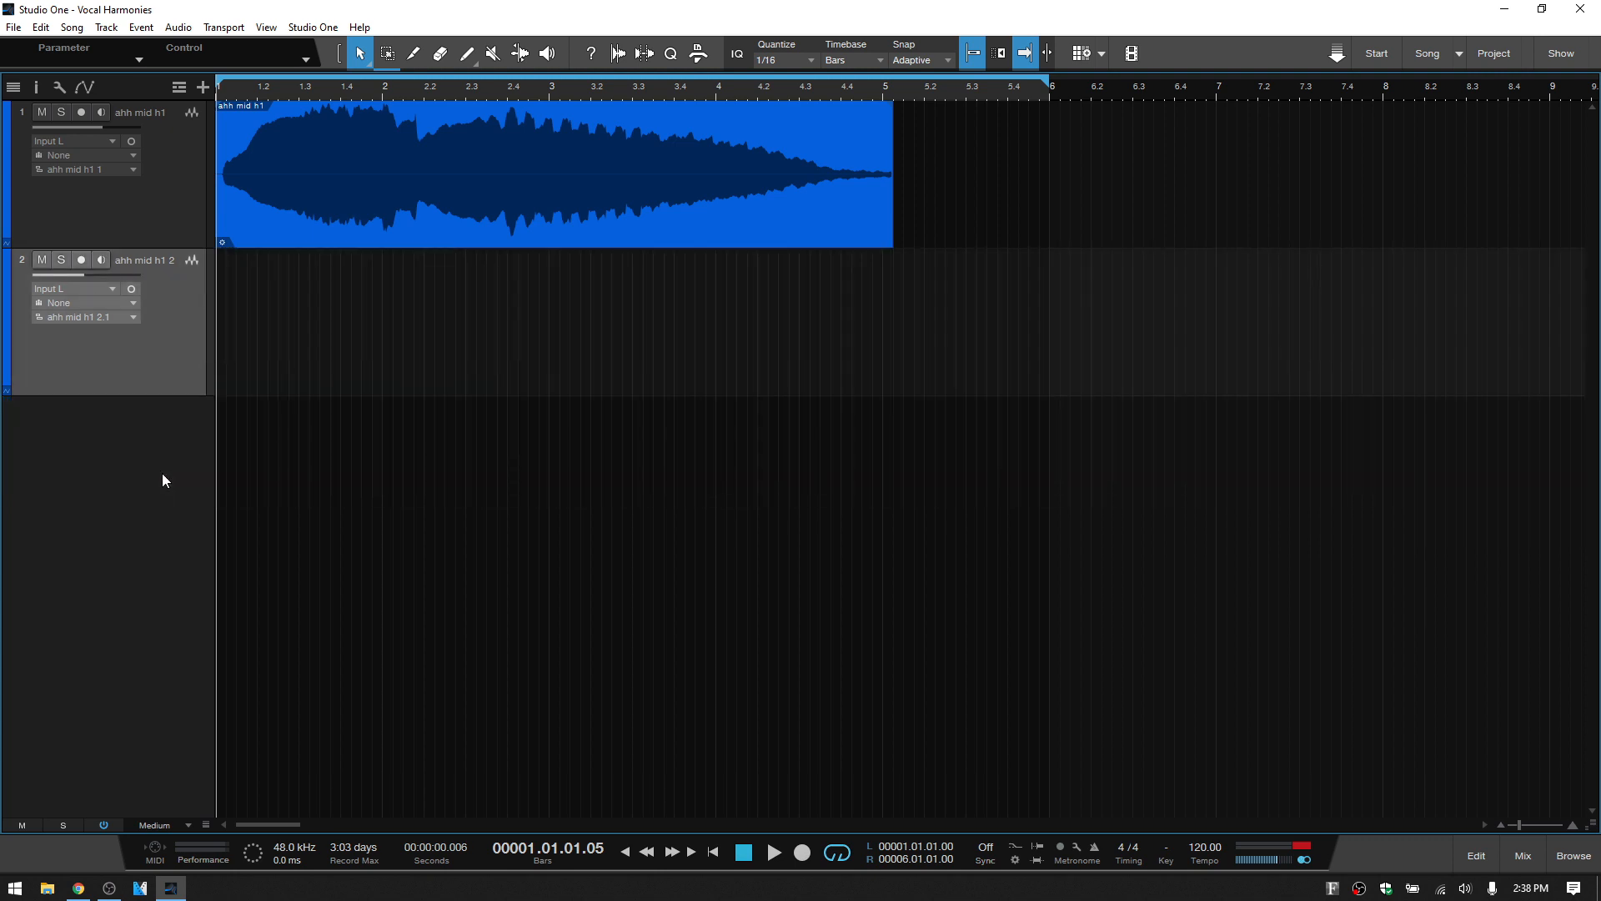
{"action": "key", "text": "Delete"}
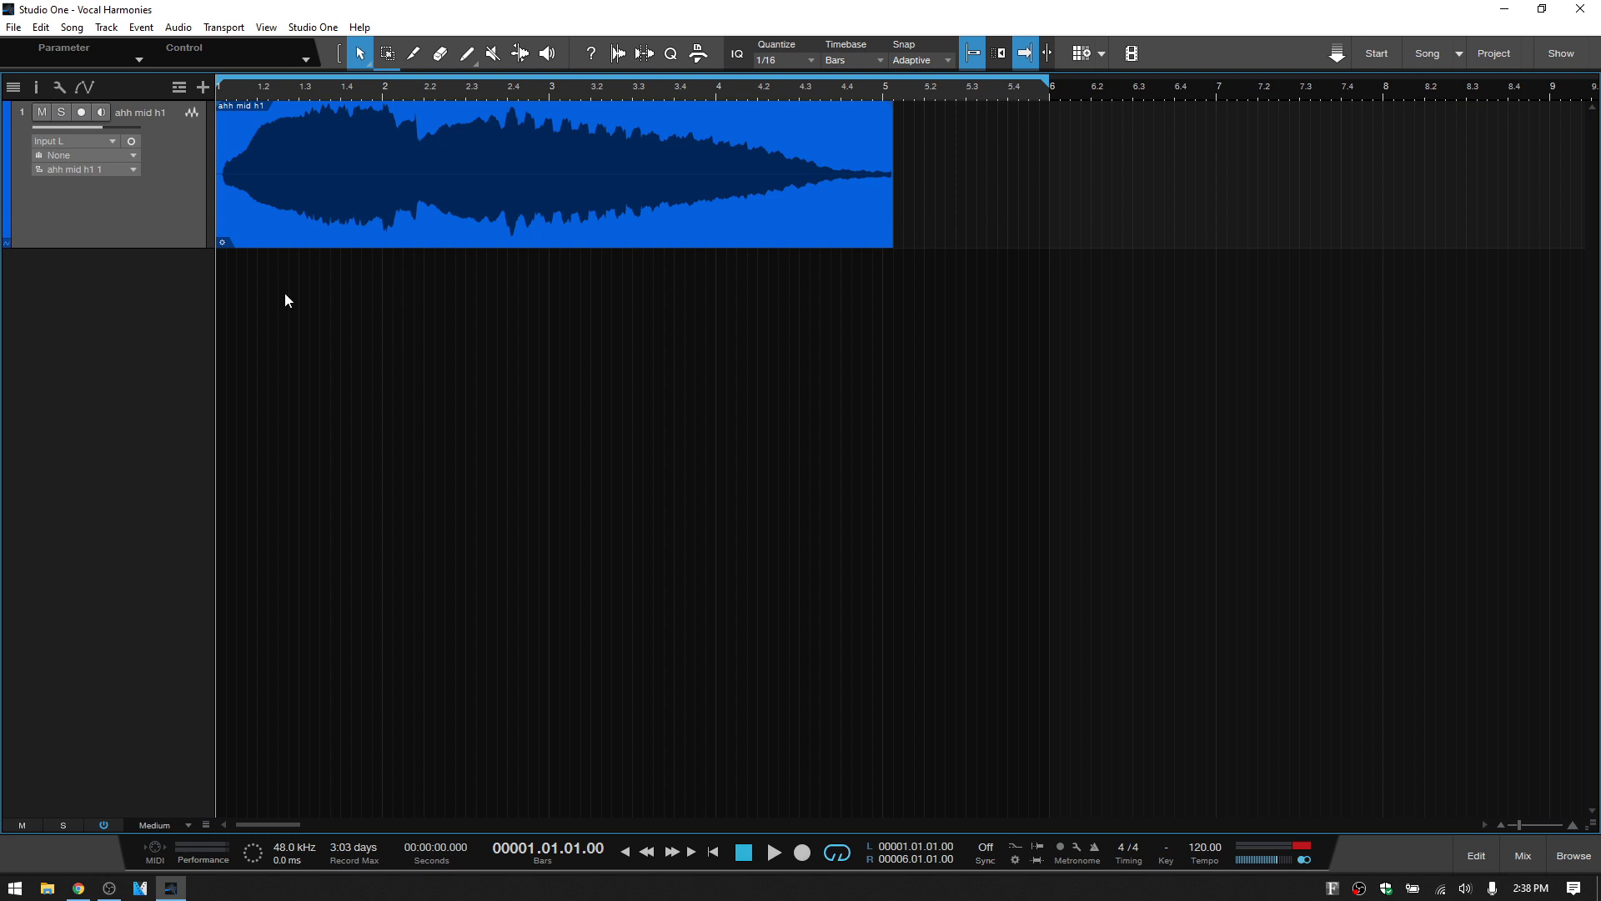
Create two complete duplicates of the original vocal track, including its audio clip
{"action": "right_click", "coordinate": [132, 204]}
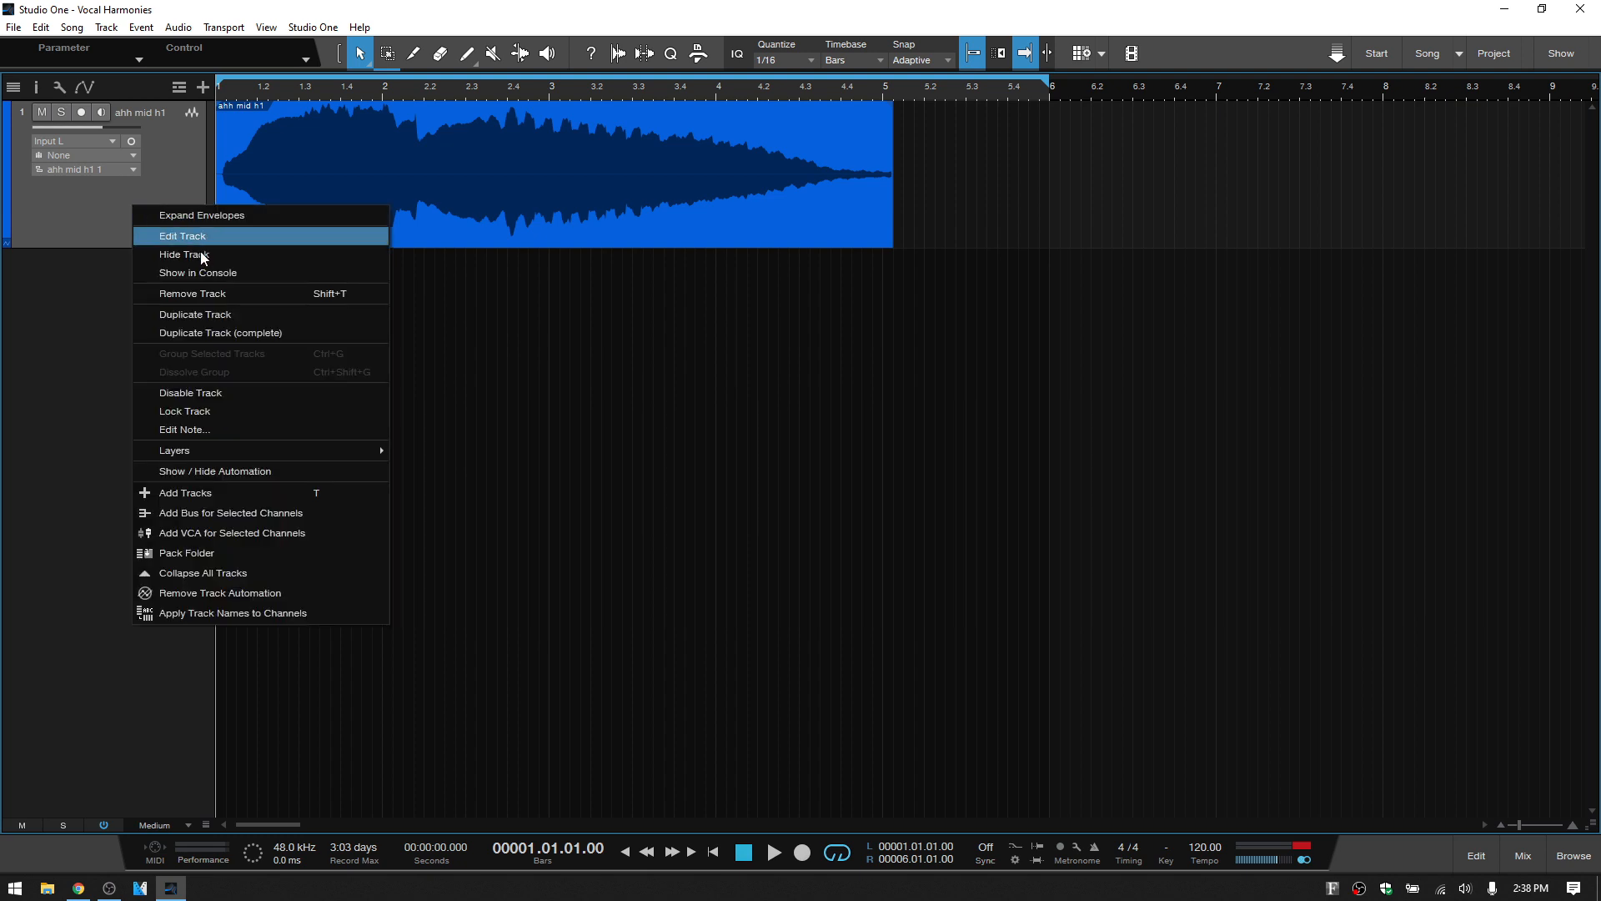
{"action": "left_click", "coordinate": [219, 333]}
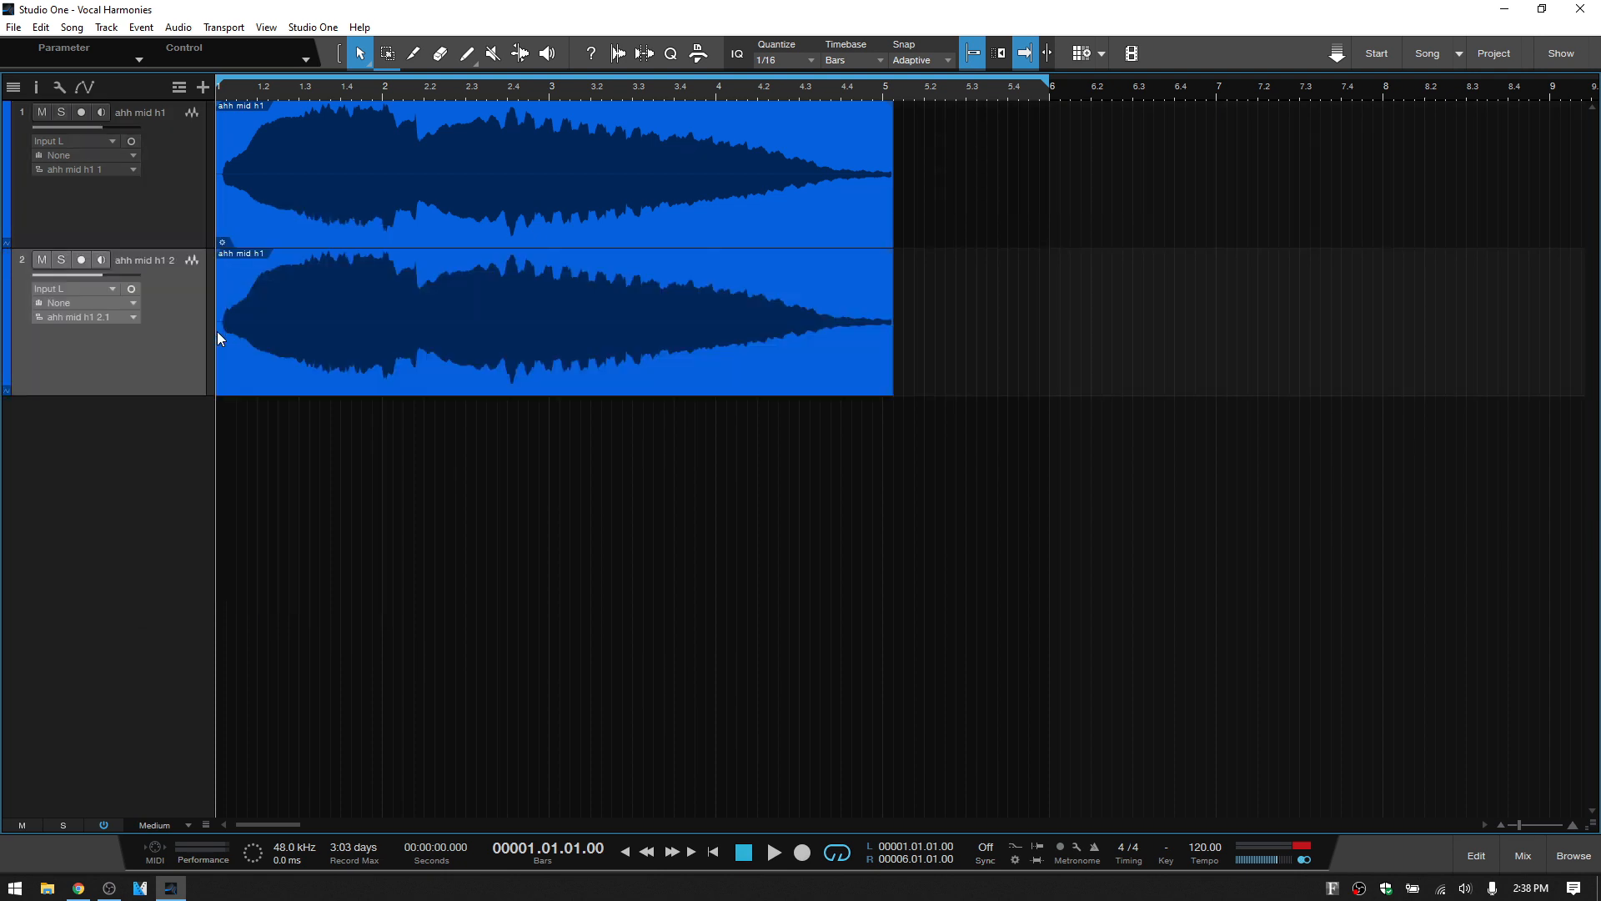
{"action": "right_click", "coordinate": [173, 341]}
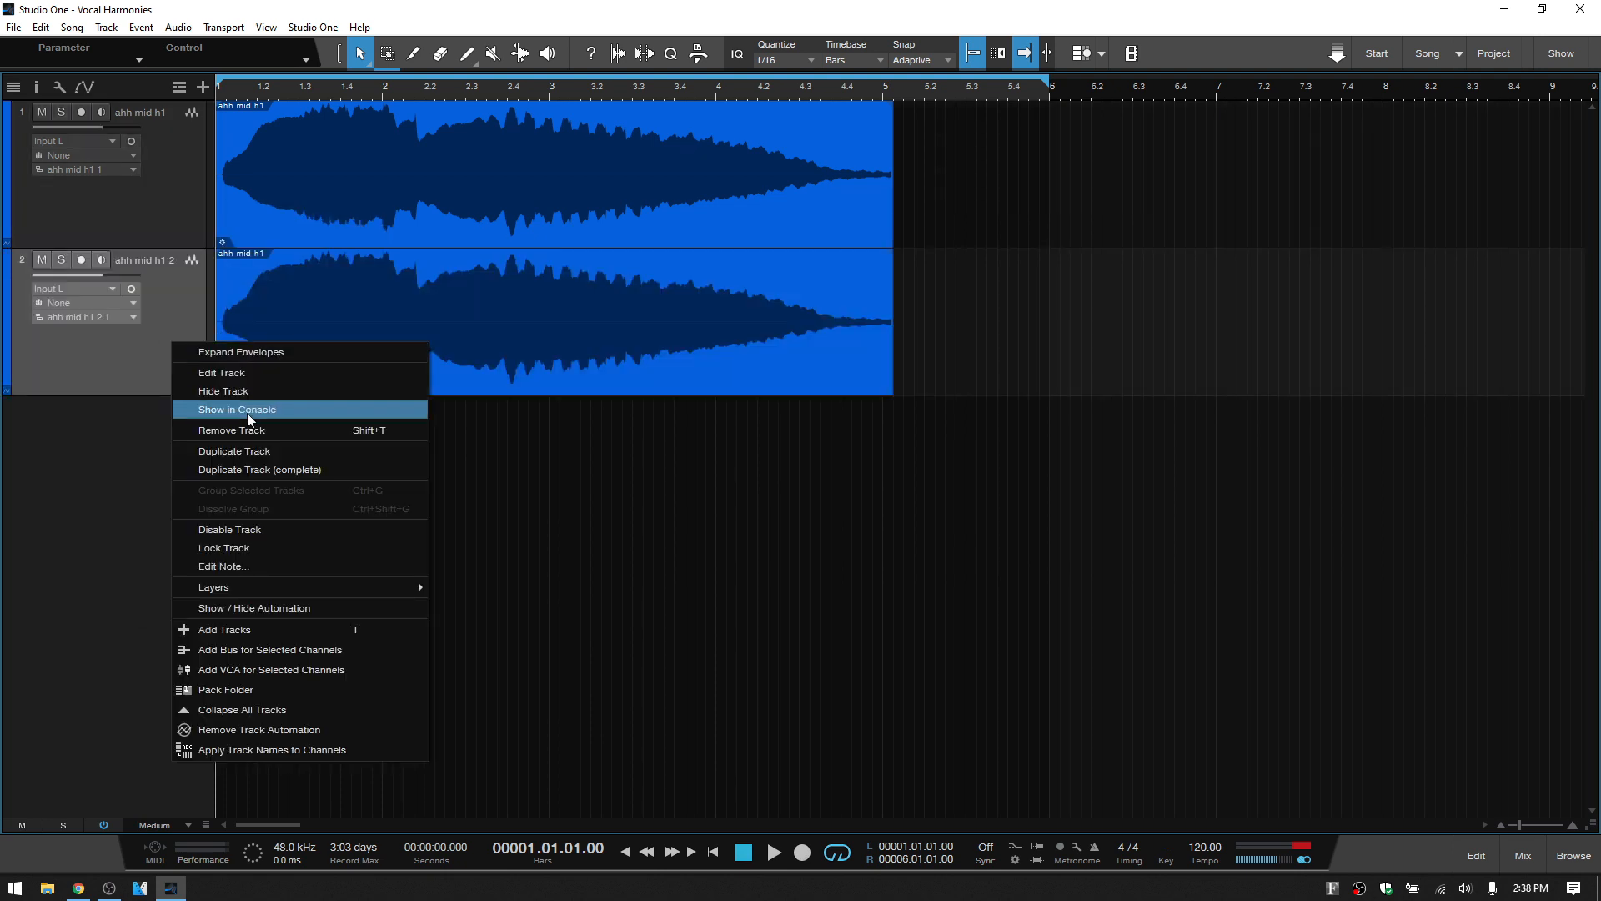
{"action": "left_click", "coordinate": [252, 468]}
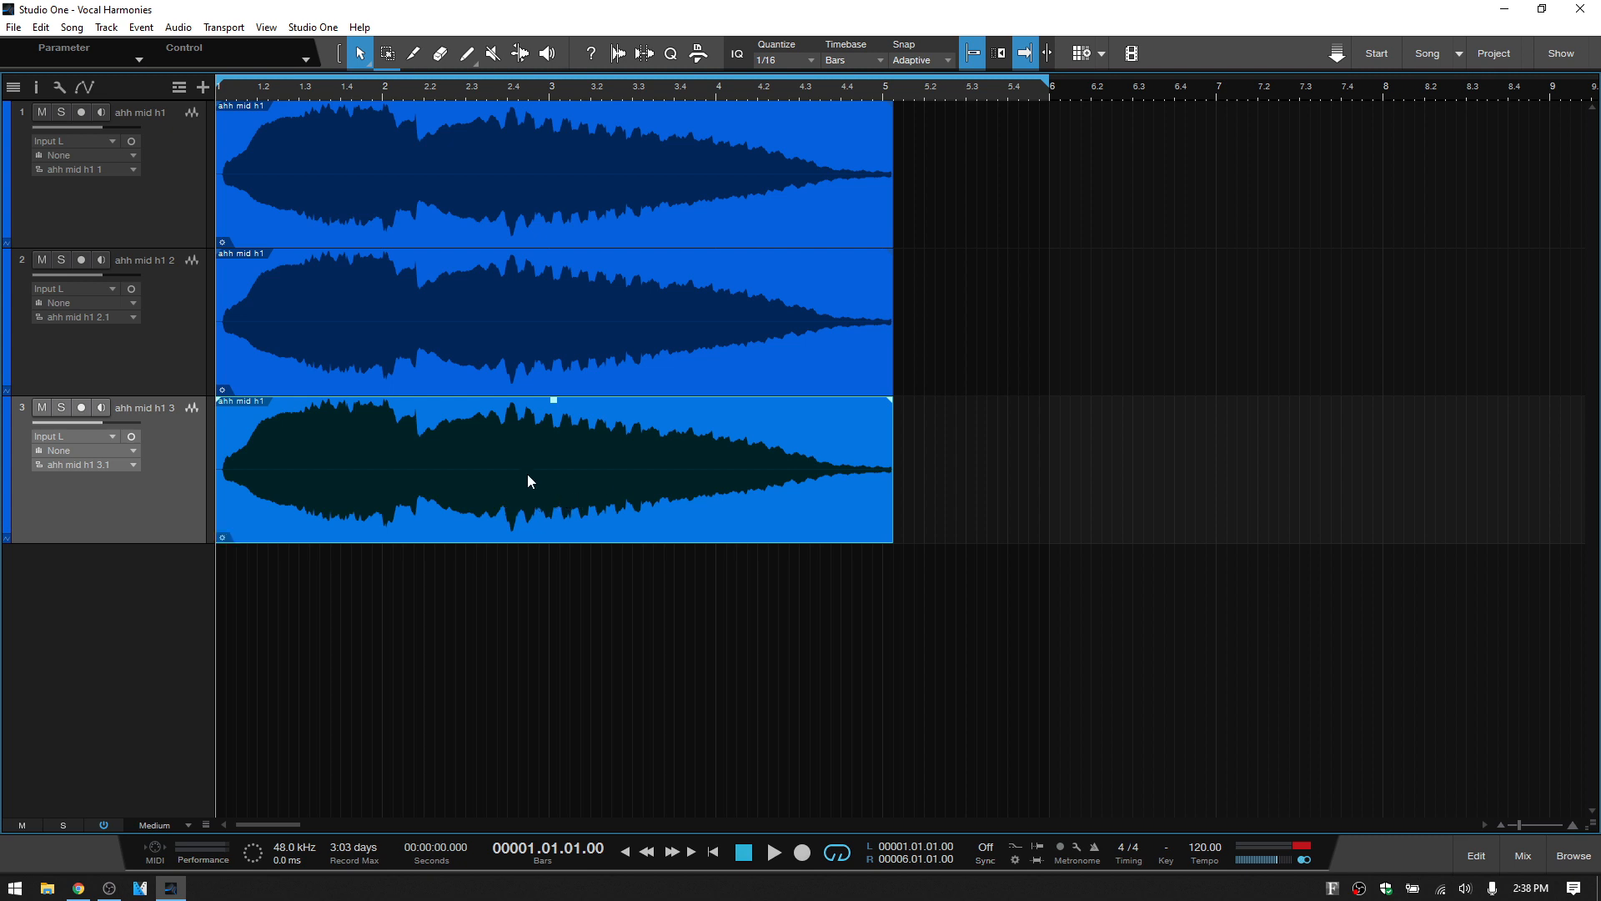
Apply Separate Shared Copies to the audio clip on the third vocal track
{"action": "right_click", "coordinate": [528, 480]}
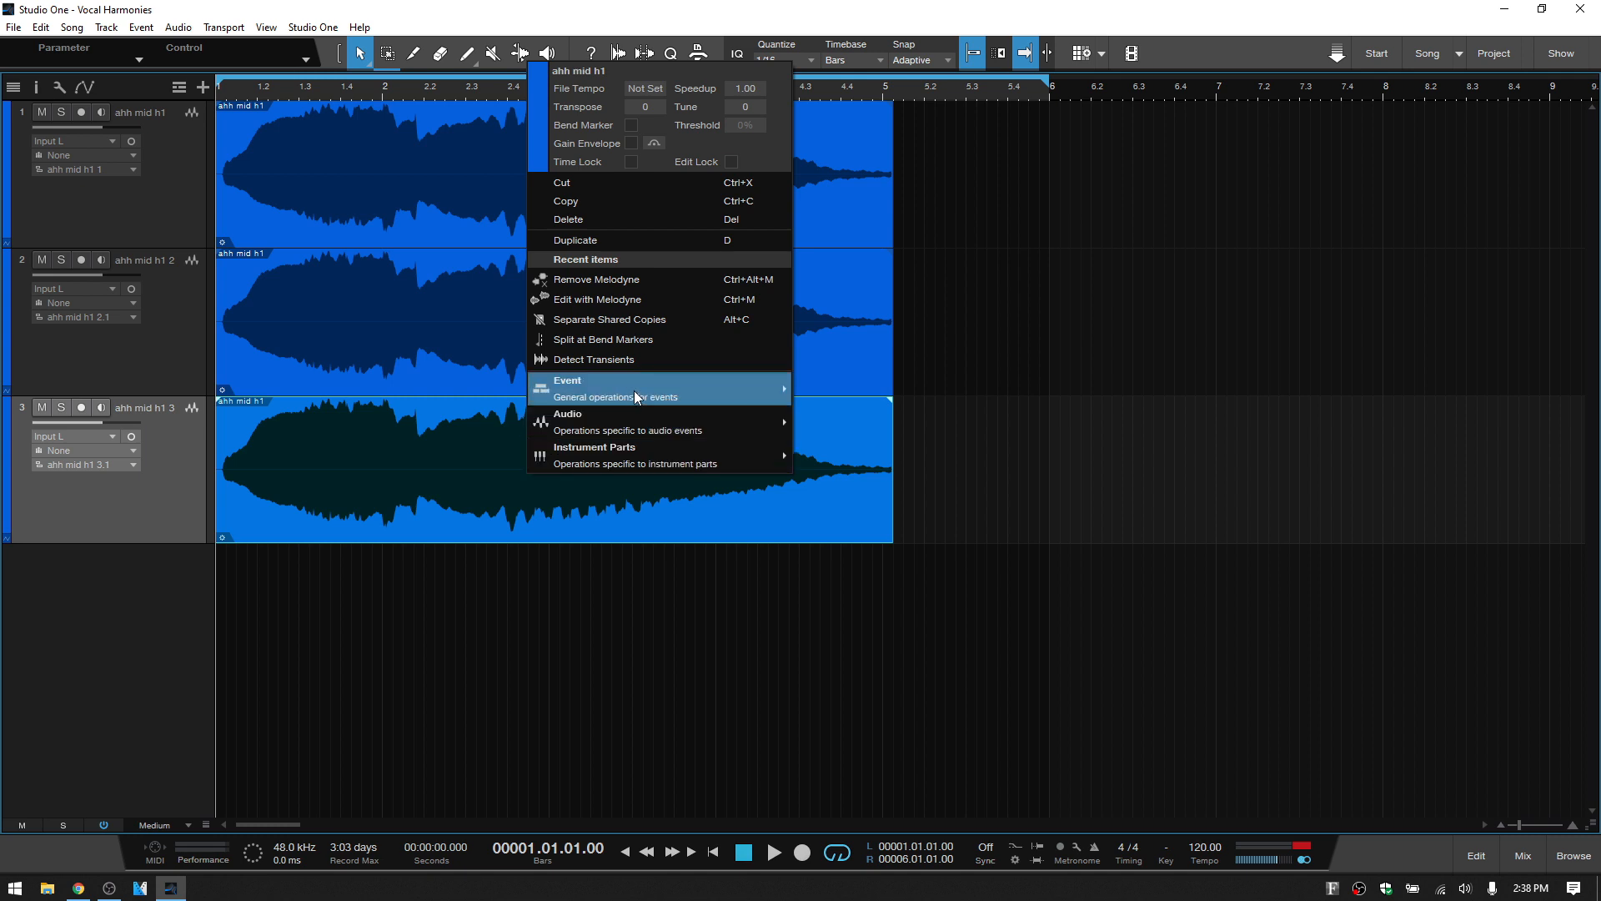
{"action": "mouse_move", "coordinate": [633, 391]}
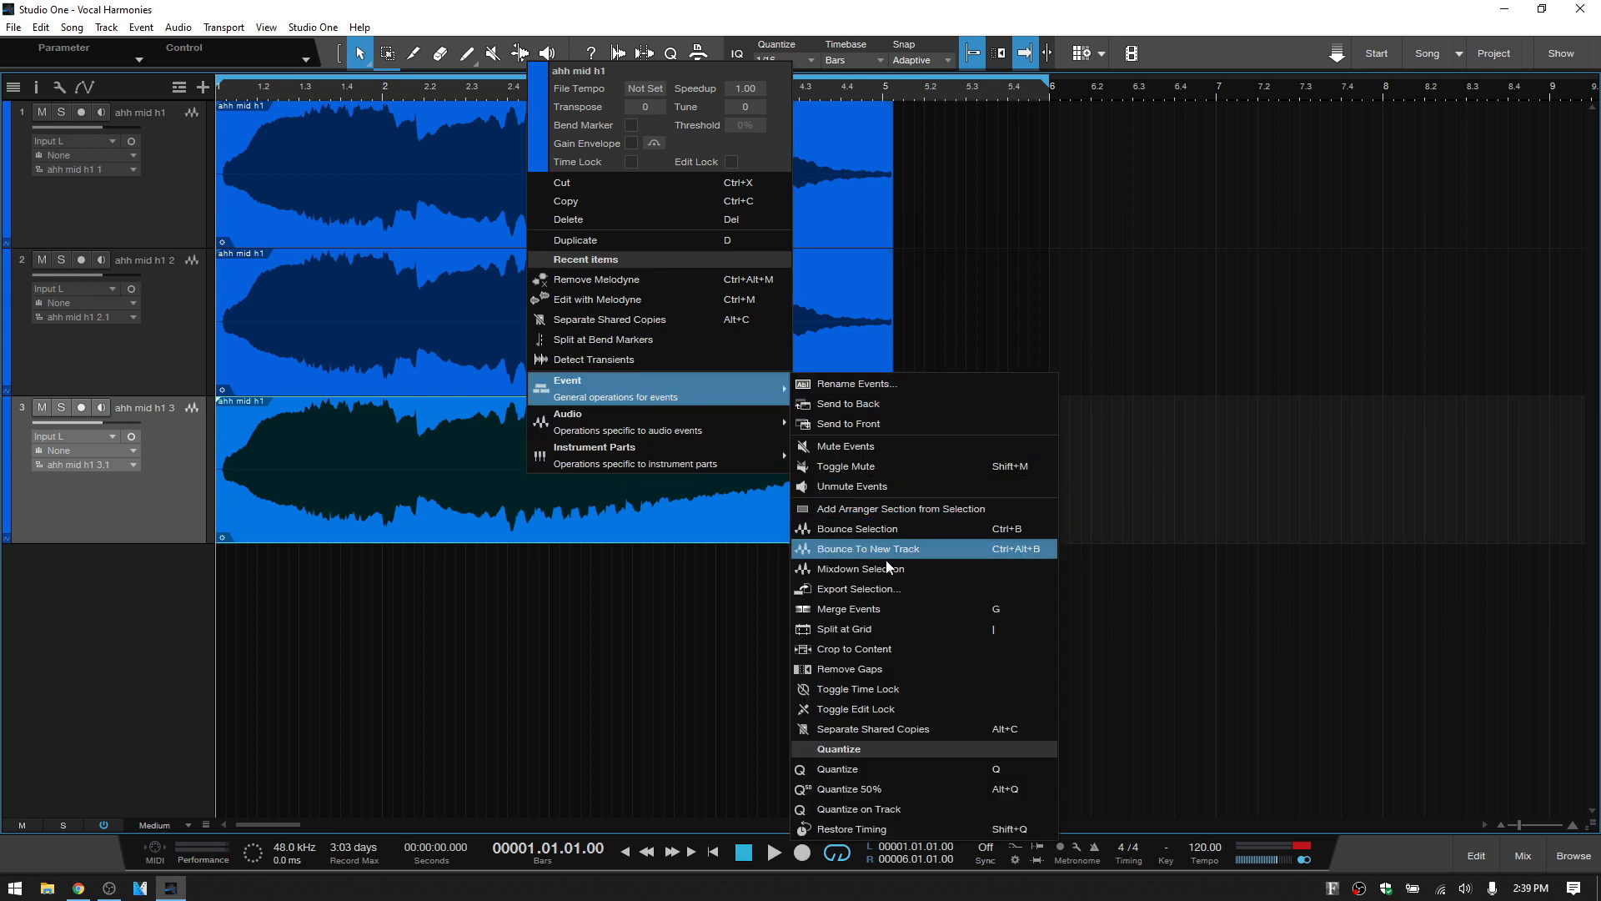
{"action": "left_click", "coordinate": [879, 730]}
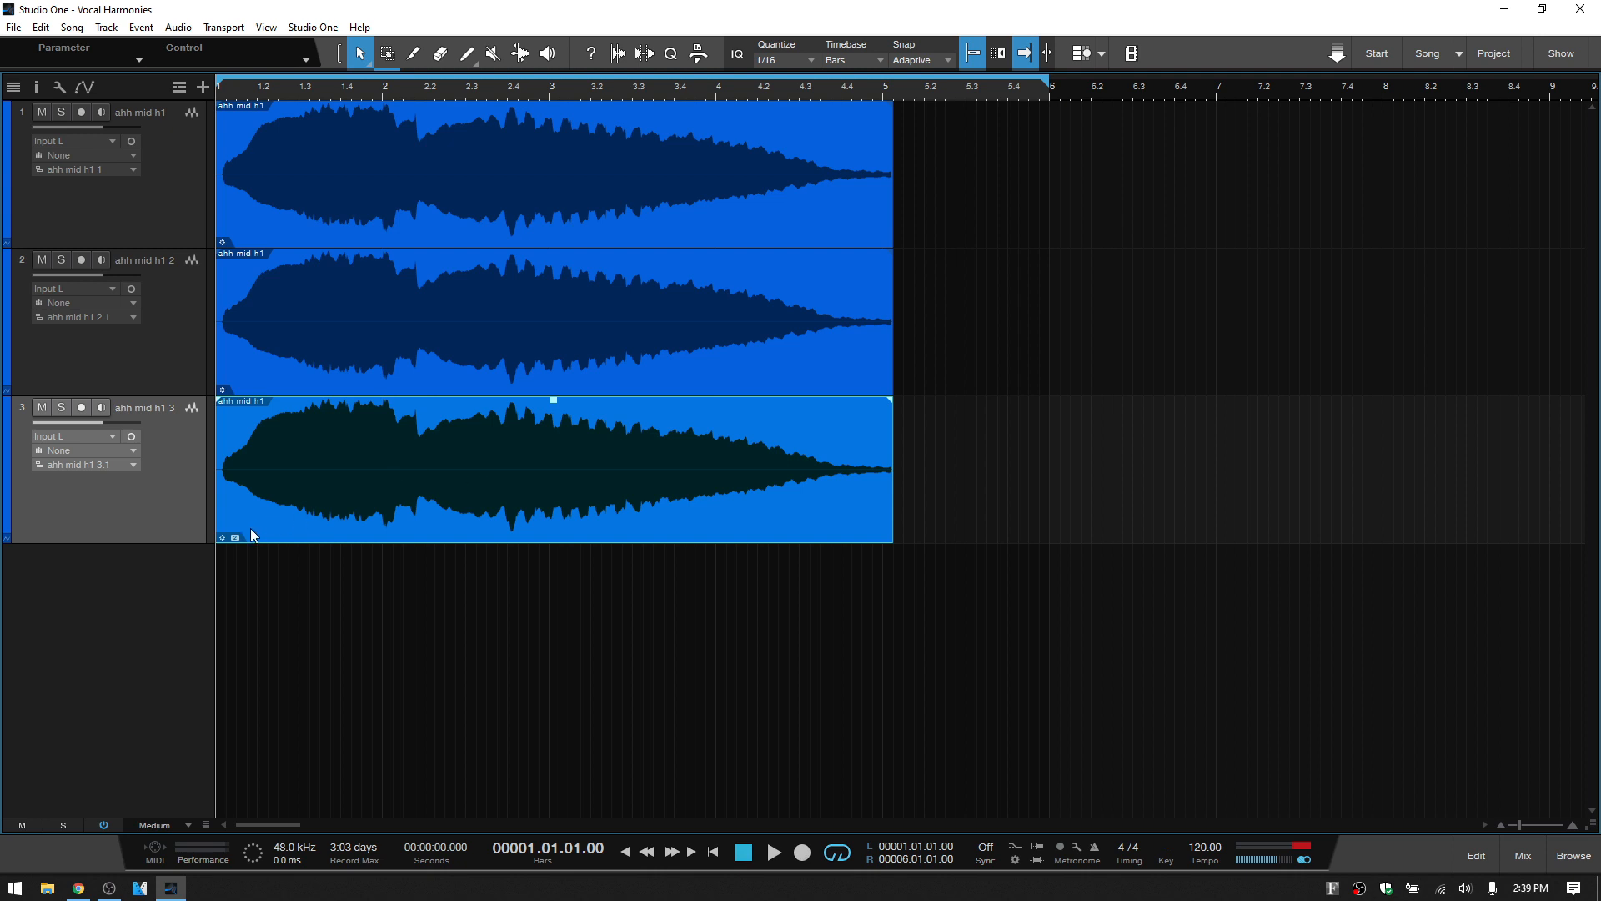
Apply Separate Shared Copies to the audio clips on the second and first vocal tracks
{"action": "left_click", "coordinate": [436, 326]}
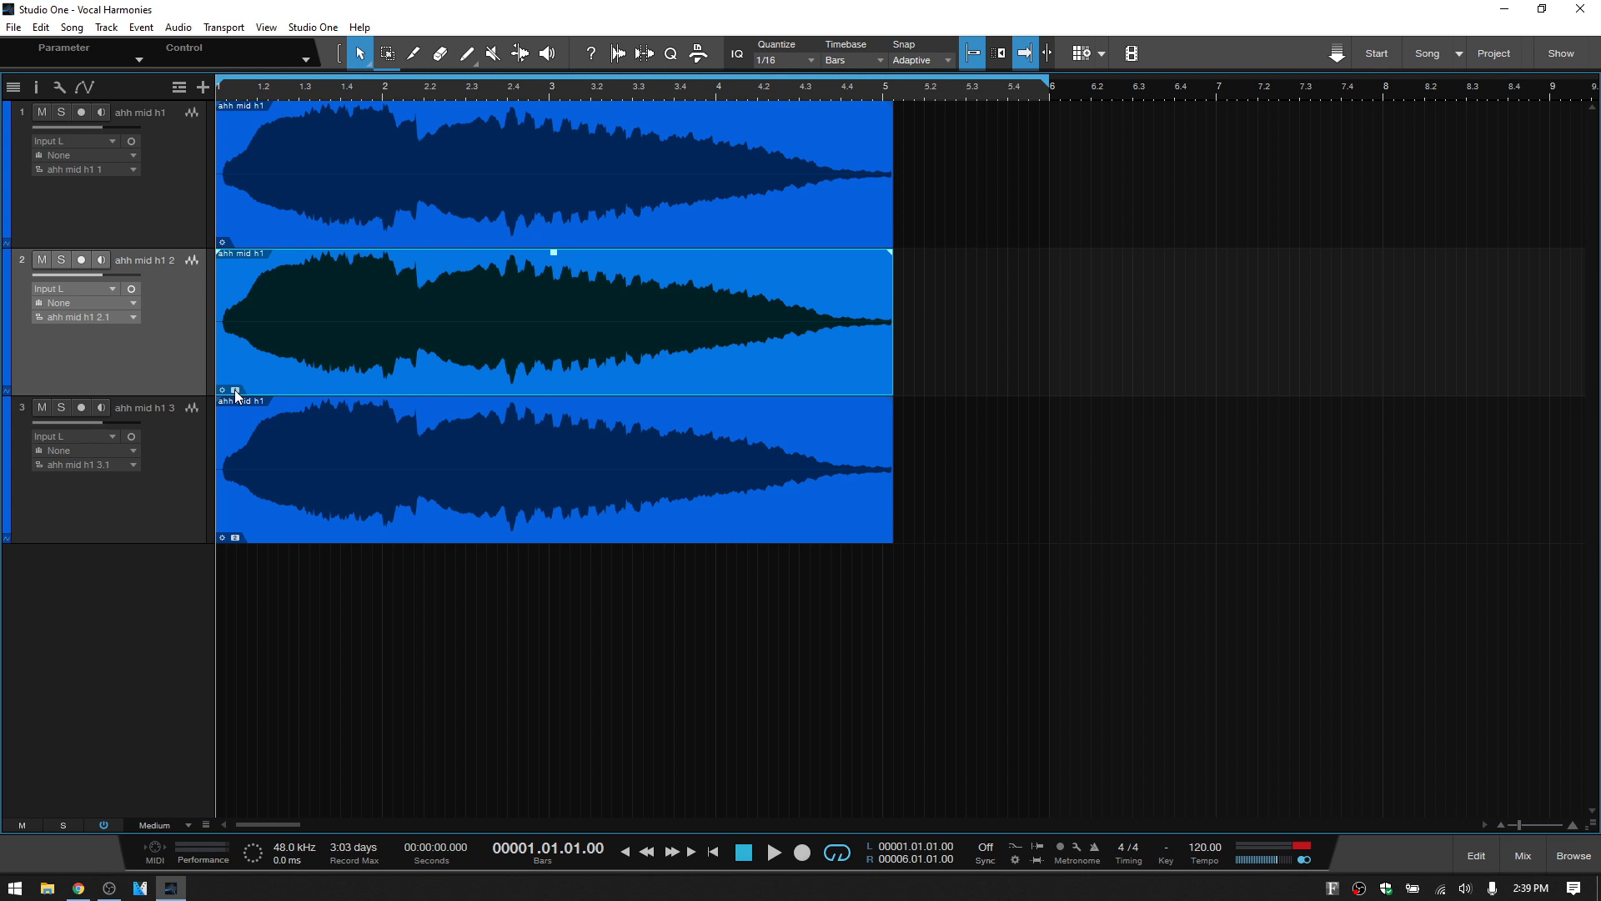
{"action": "left_click", "coordinate": [339, 196]}
Edit the second track's clip with Melodyne, centring its first note's pitch and lowering that note to C#4
{"action": "left_click", "coordinate": [400, 345]}
{"action": "key", "text": "ctrl+m"}
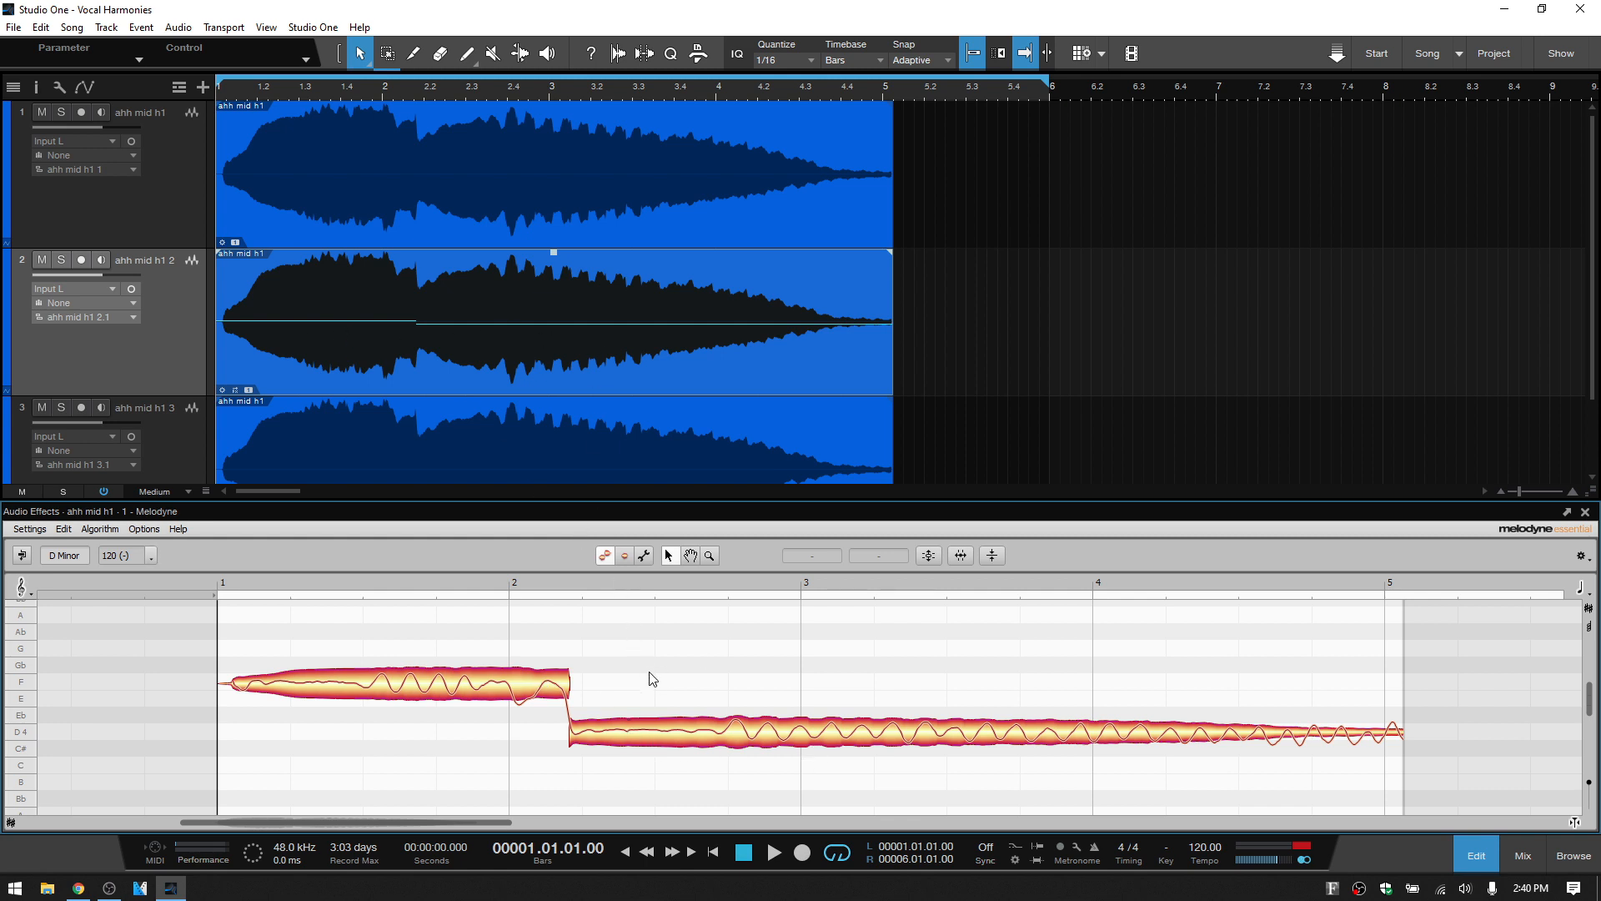
{"action": "left_click", "coordinate": [752, 736]}
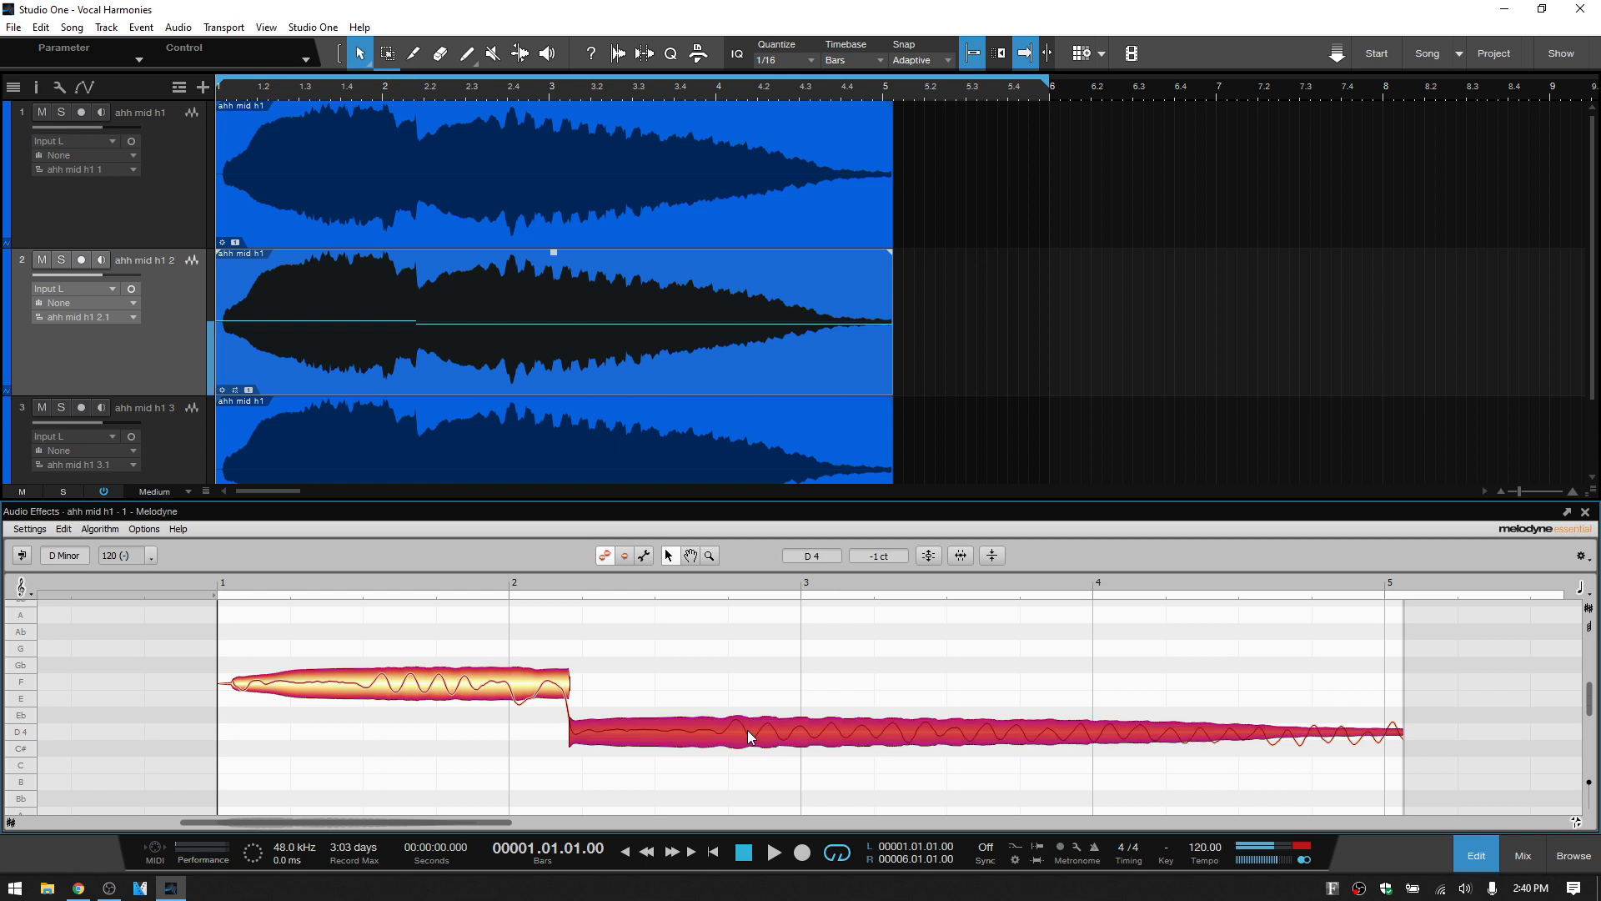
{"action": "left_click", "coordinate": [440, 689]}
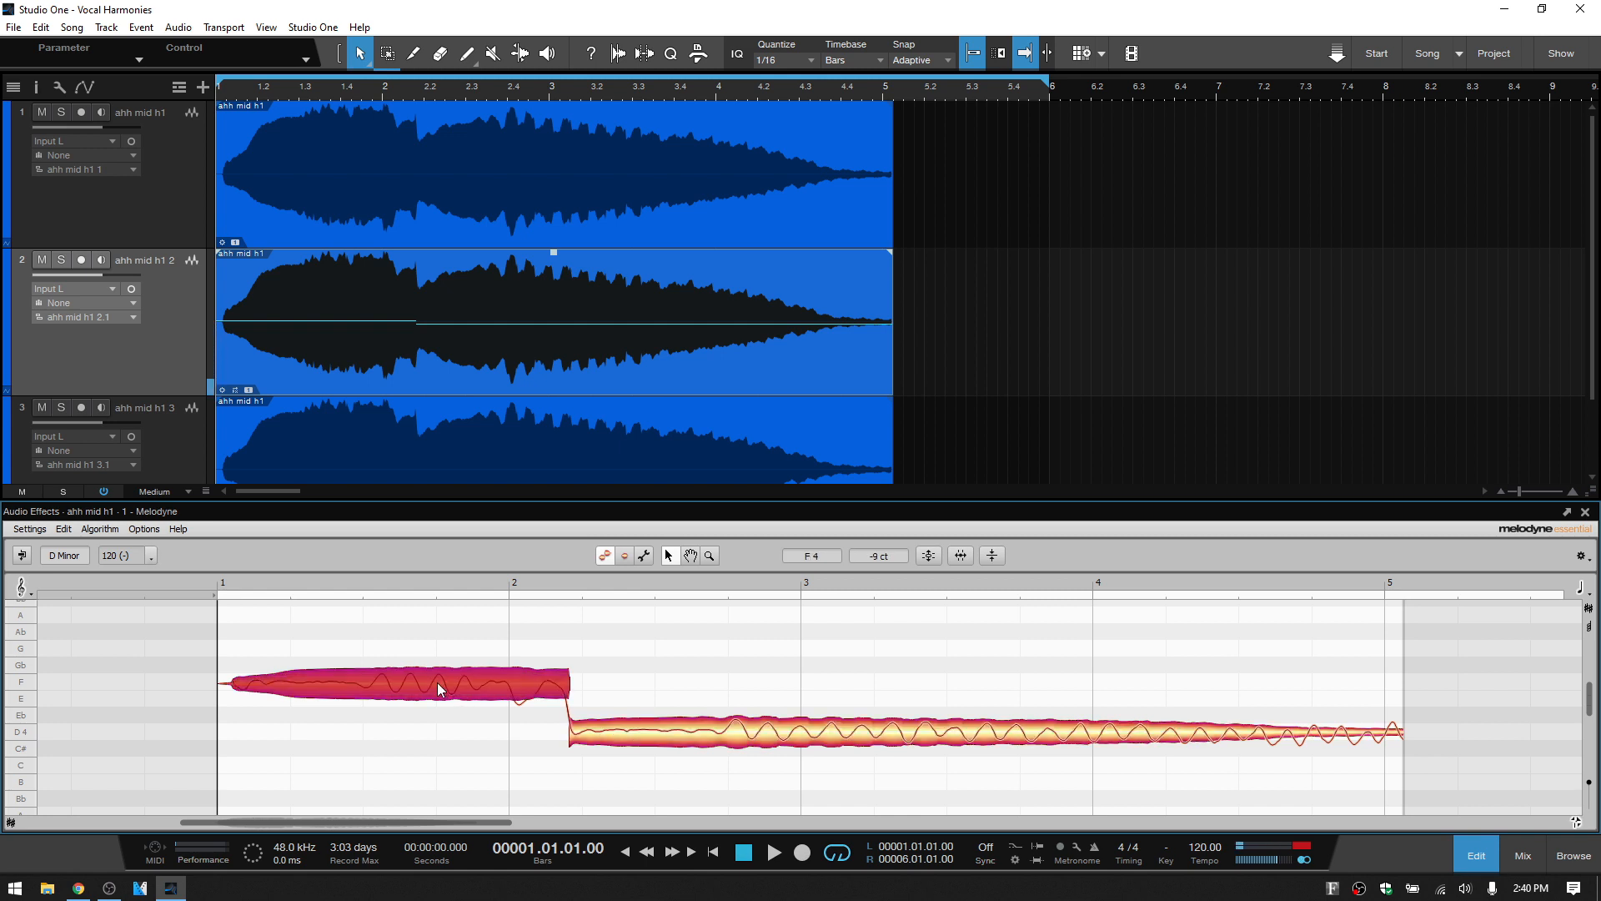
{"action": "double_click", "coordinate": [440, 687]}
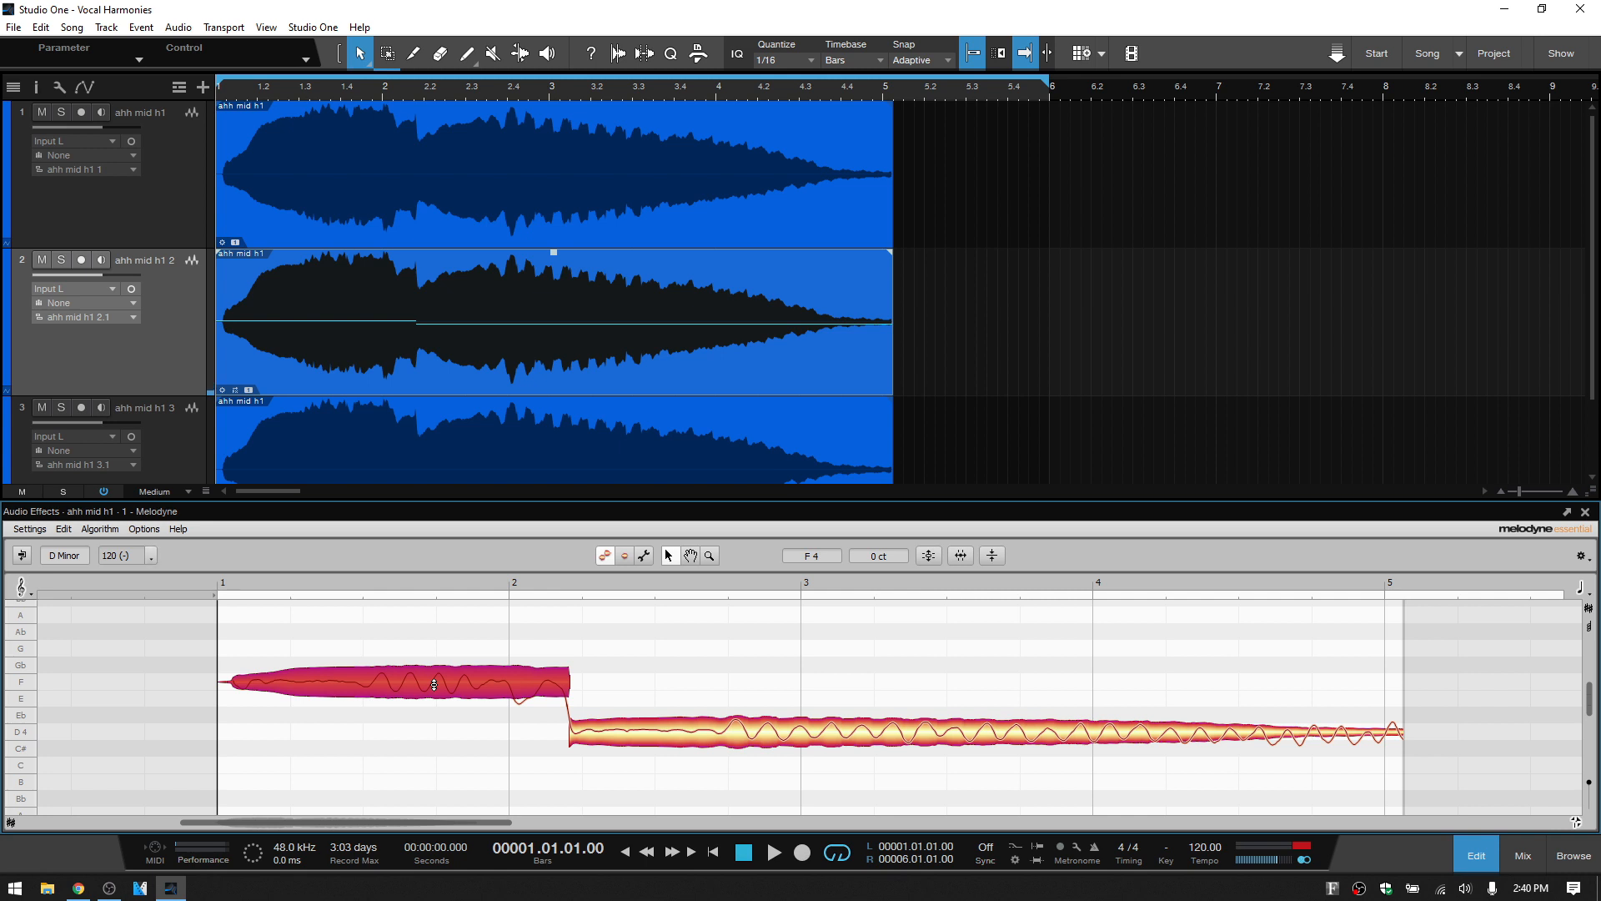
{"action": "left_click", "coordinate": [435, 680]}
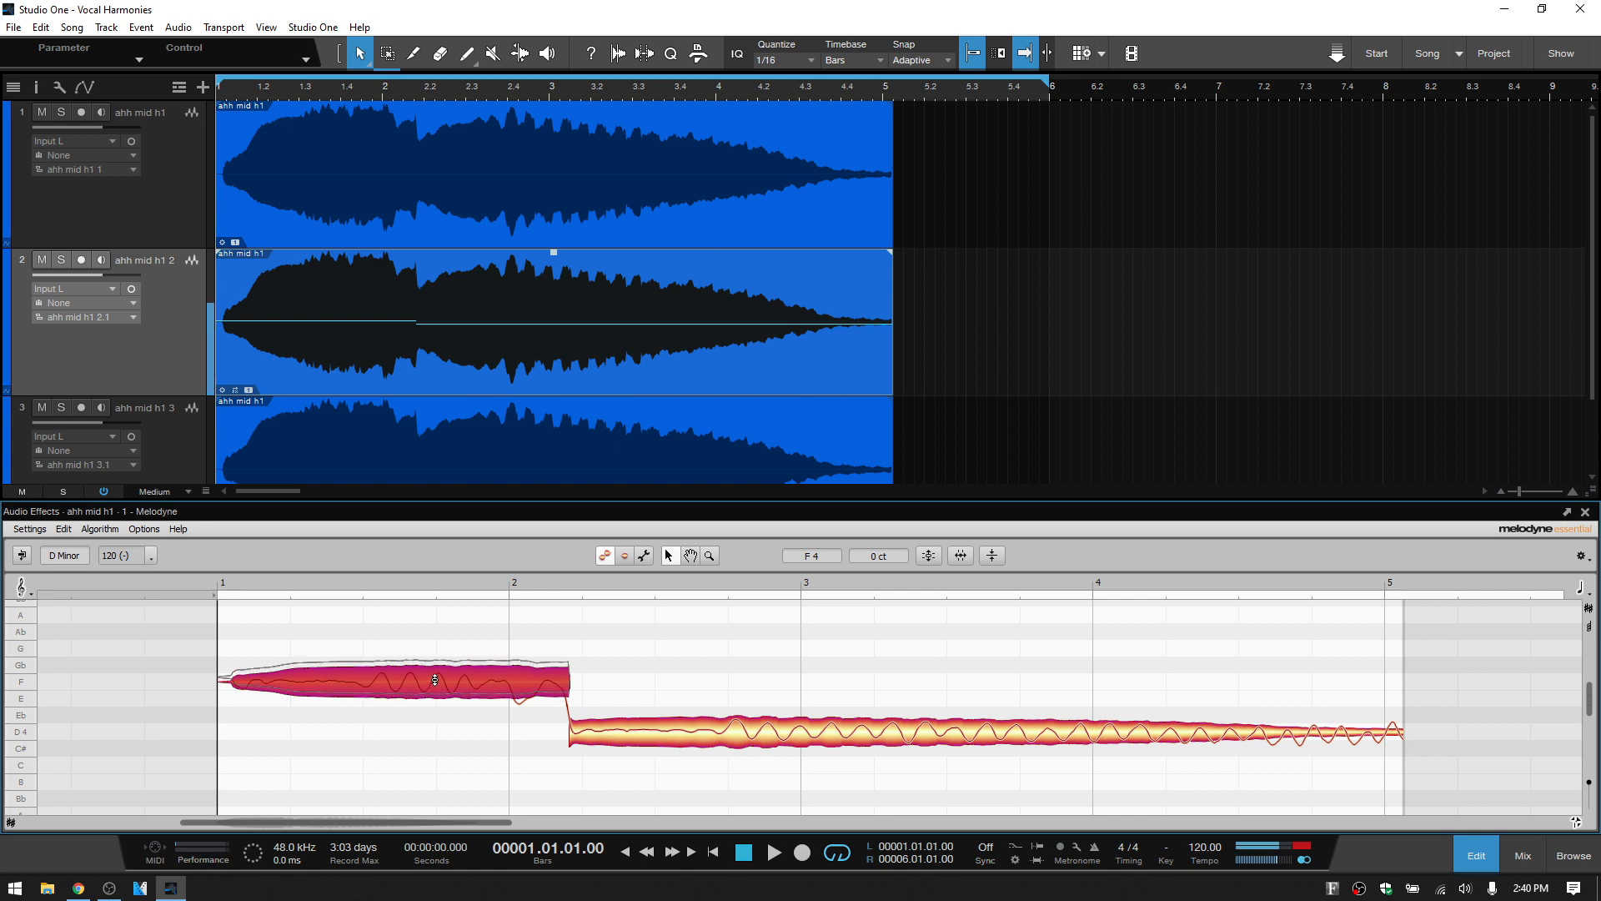
{"action": "left_click_drag", "start_coordinate": [435, 680], "coordinate": [425, 745]}
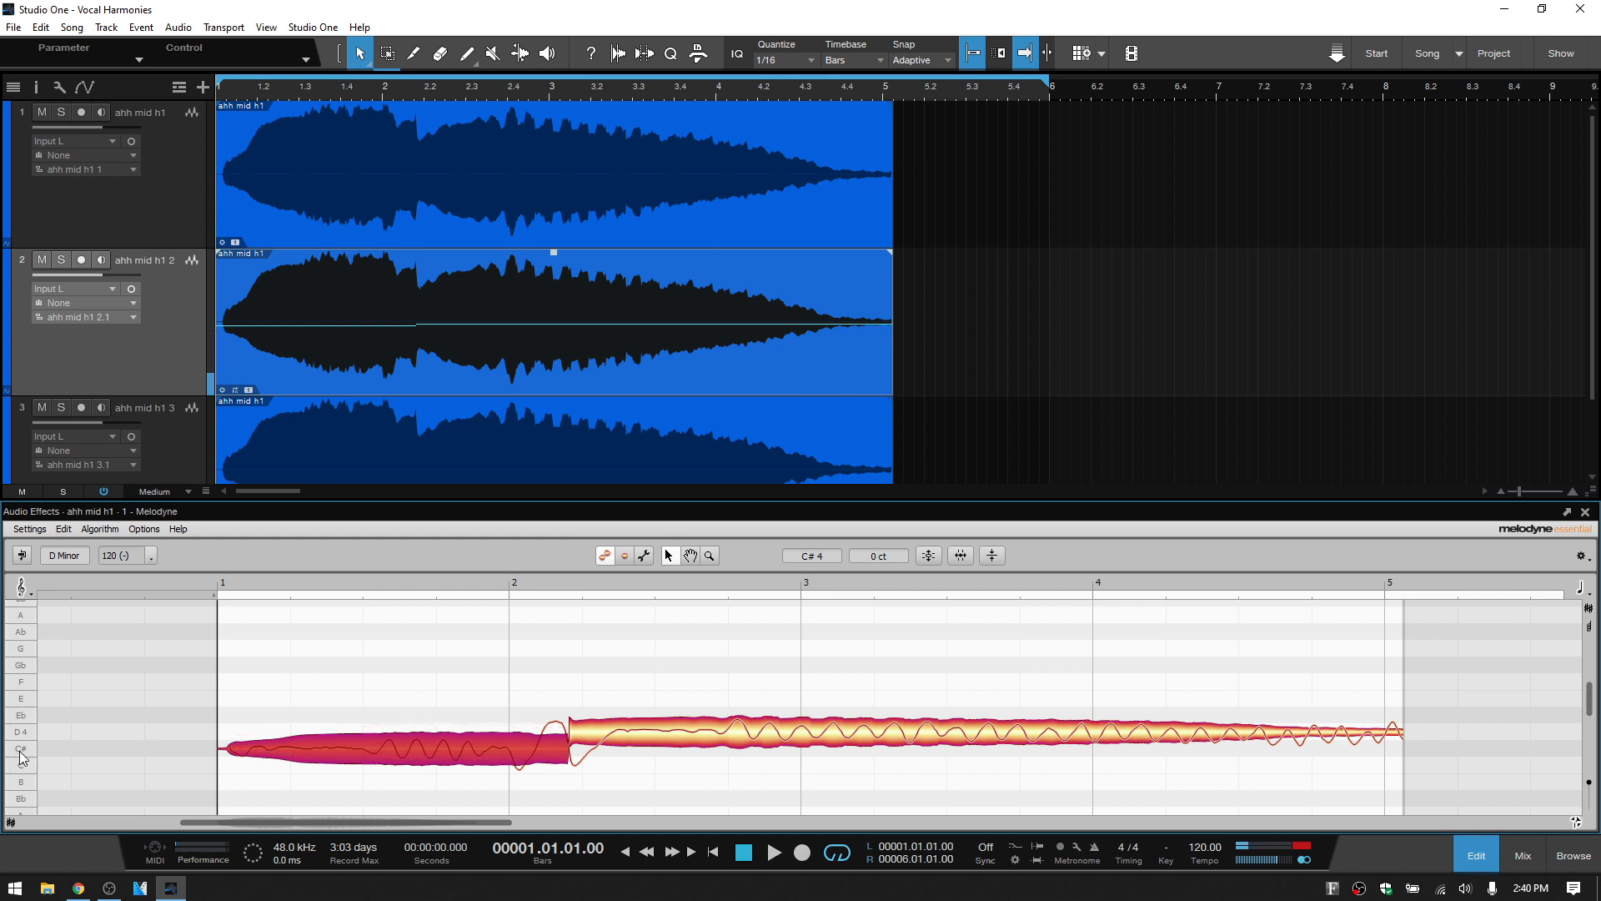
Lower the second note of the second track's clip to Bb 3 in Melodyne
{"action": "scroll", "coordinate": [442, 674], "scroll_direction": "down", "scroll_amount": 1}
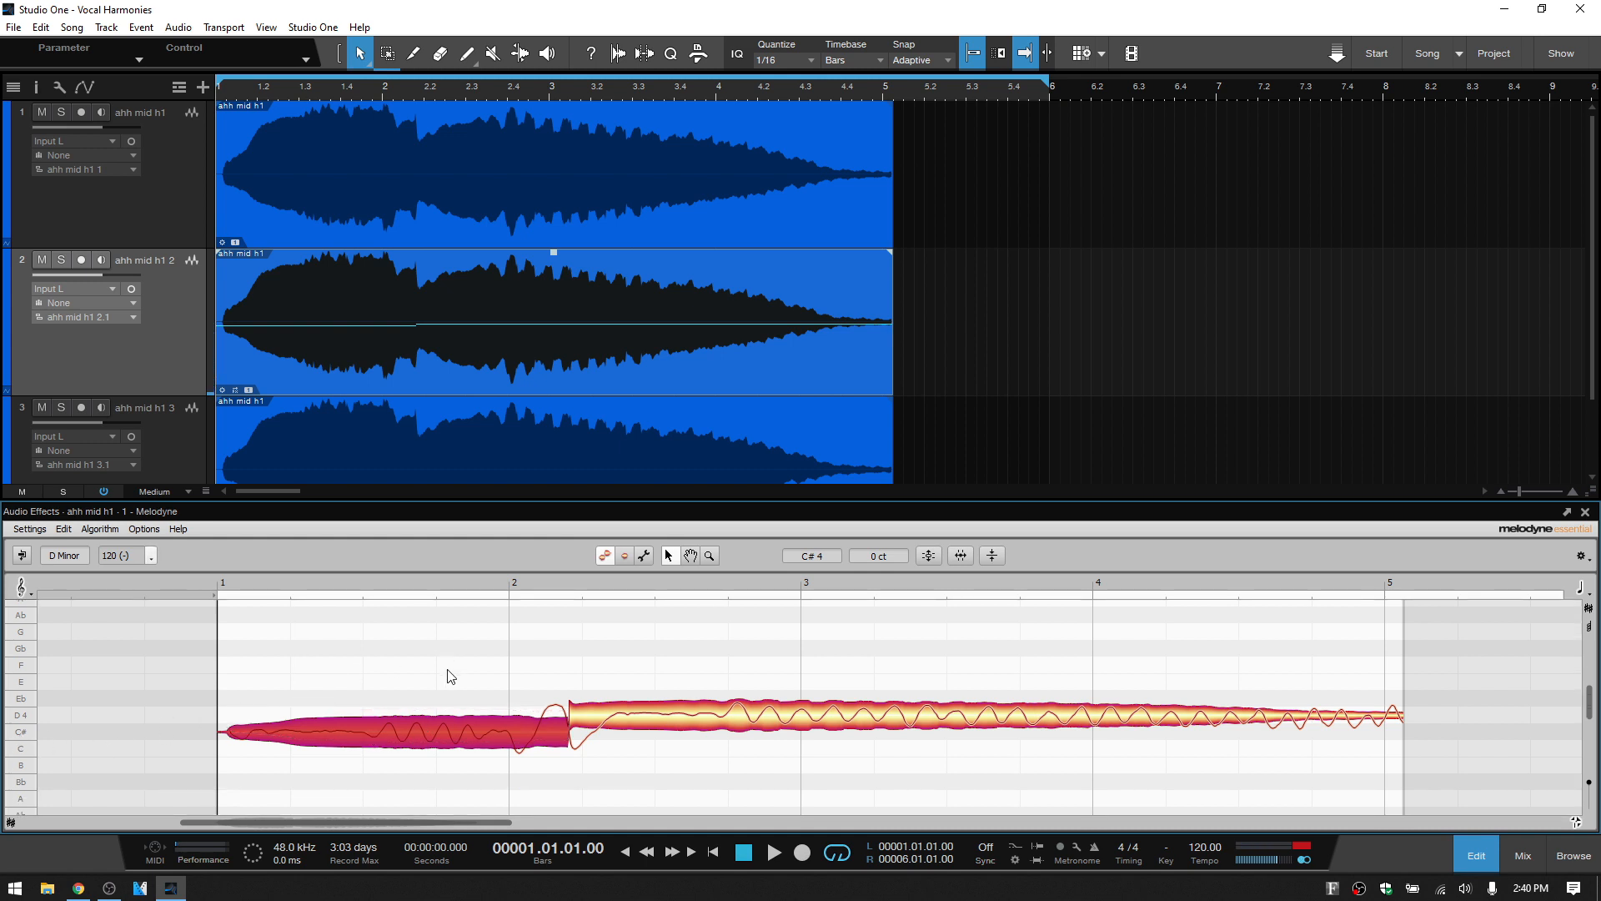
{"action": "scroll", "coordinate": [450, 676], "scroll_direction": "down", "scroll_amount": 3}
{"action": "left_click", "coordinate": [808, 660]}
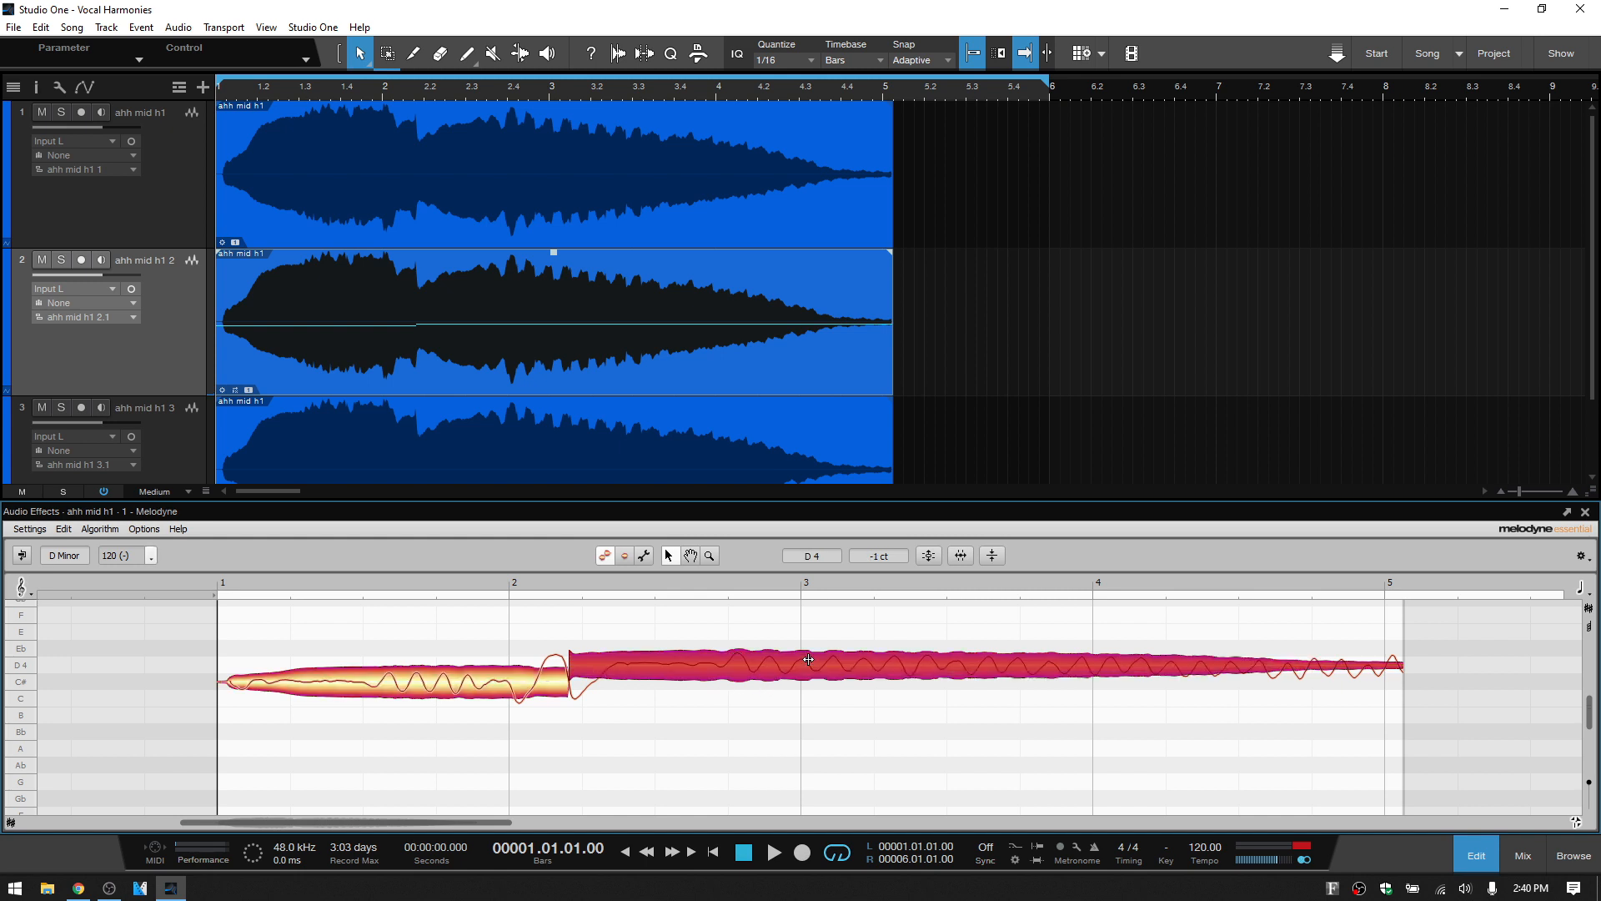
{"action": "left_click_drag", "start_coordinate": [809, 667], "coordinate": [816, 733]}
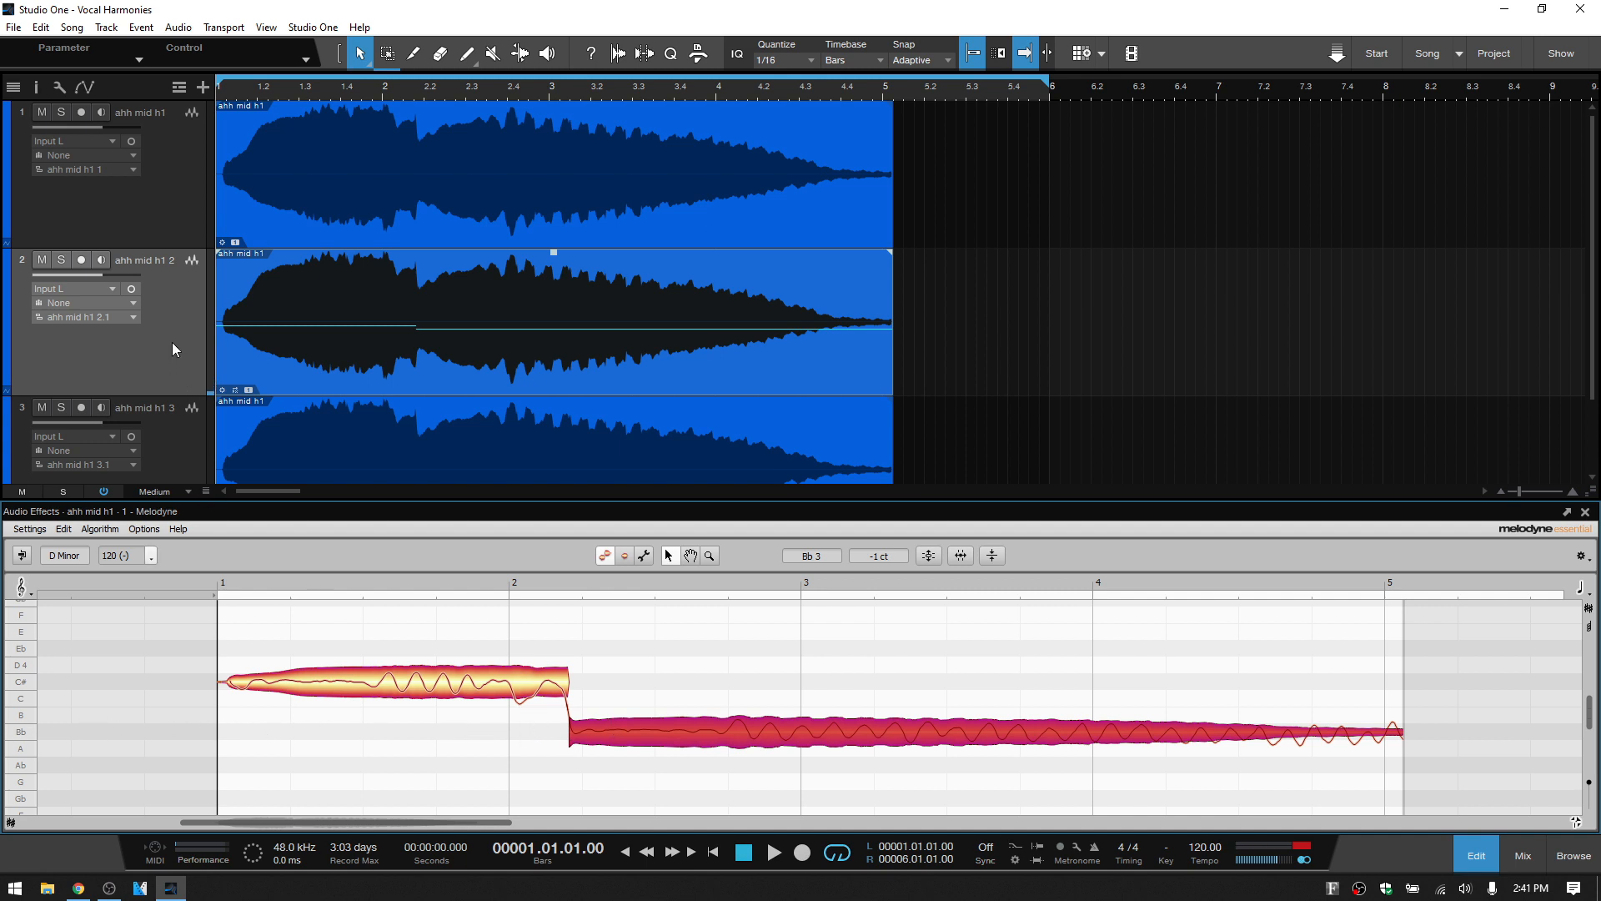
Solo the second vocal track, play back its retuned part, and take the track out of solo
{"action": "left_click", "coordinate": [168, 320]}
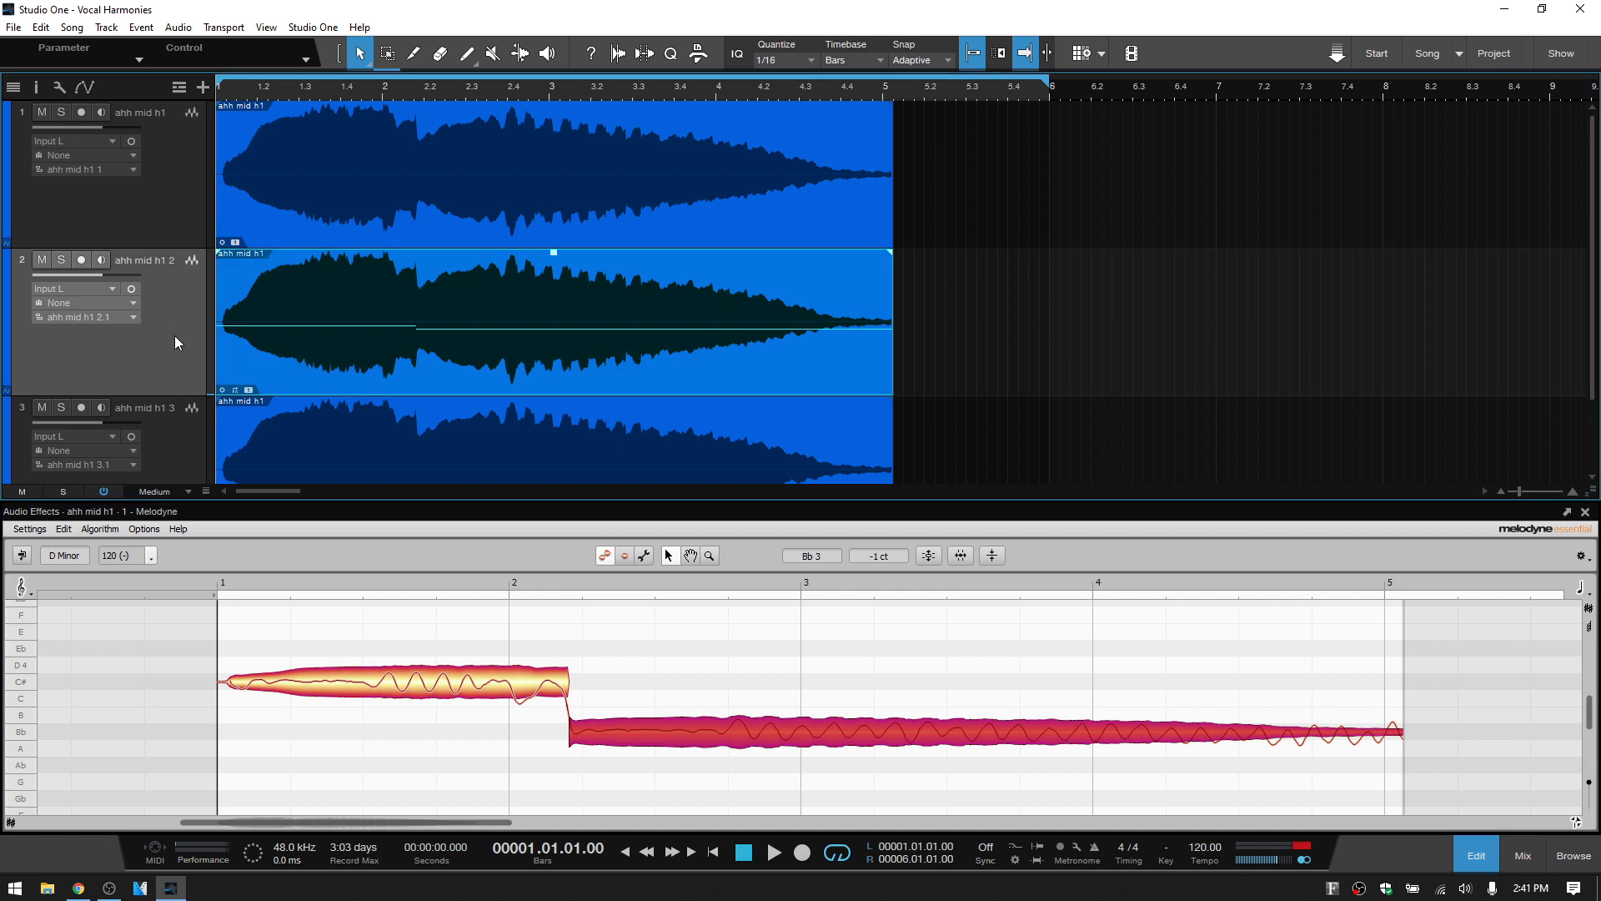
{"action": "left_click", "coordinate": [60, 261]}
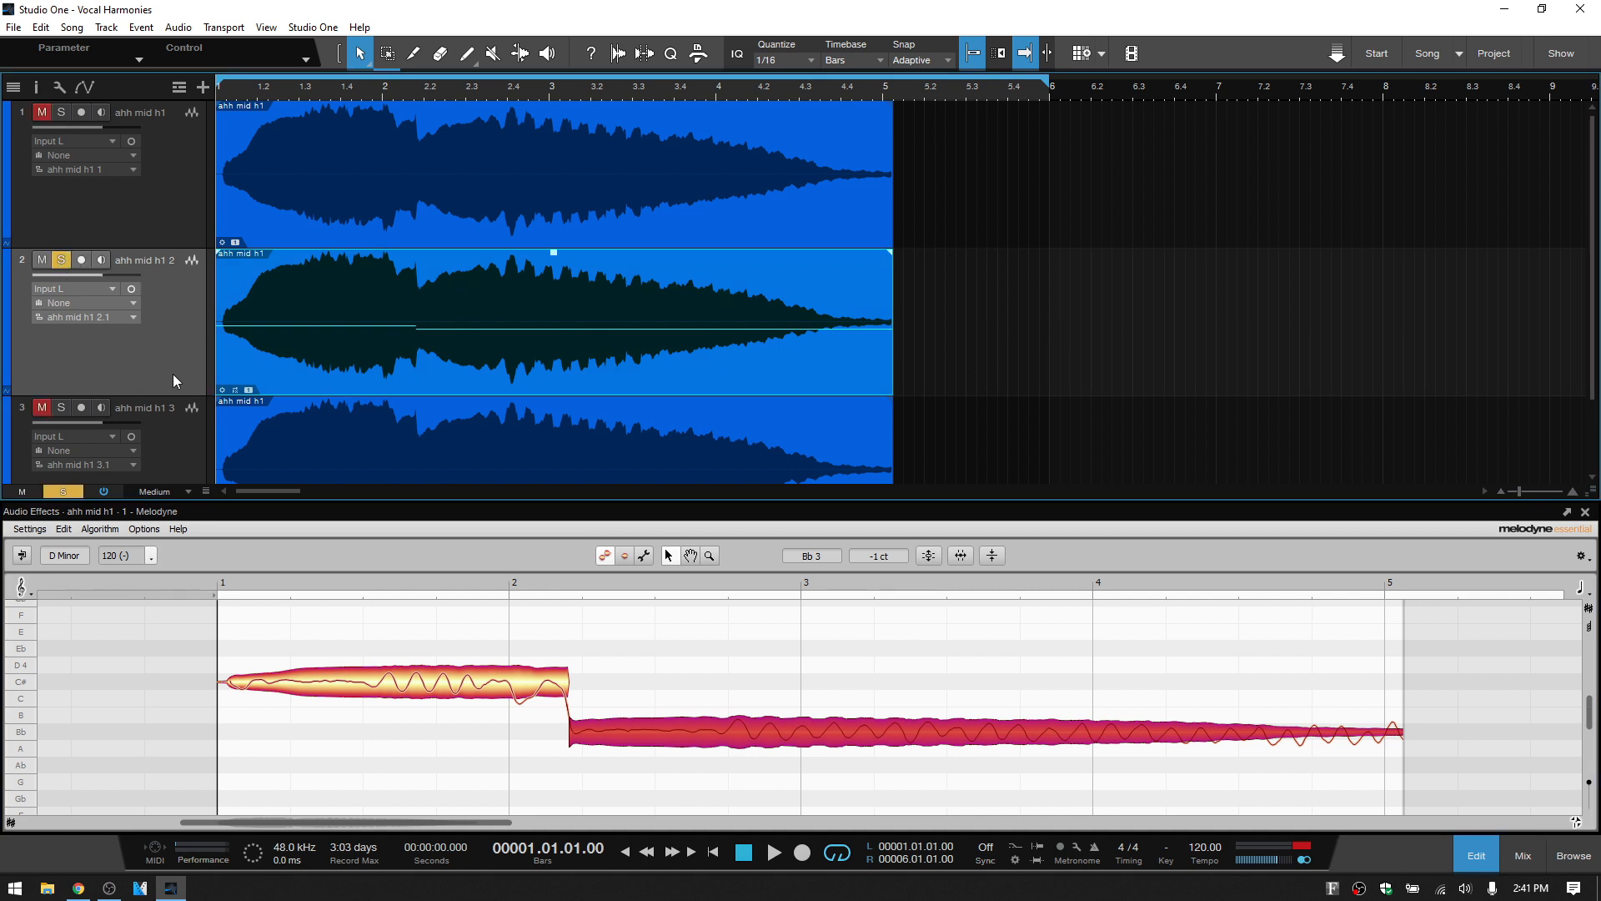
{"action": "key", "text": "space"}
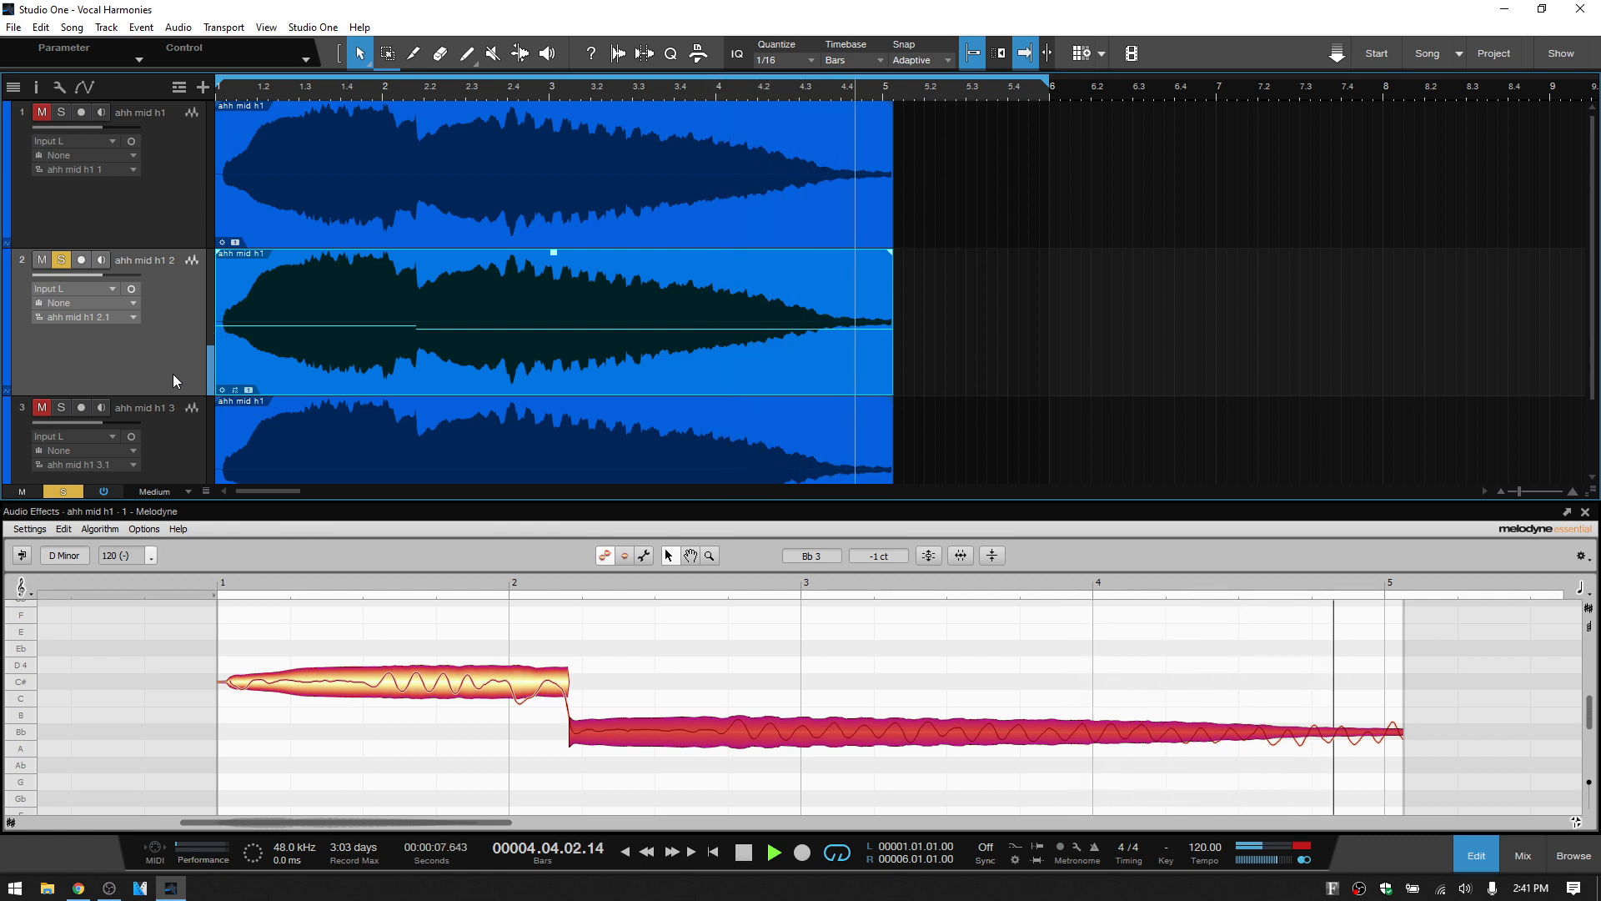
{"action": "key", "text": "space"}
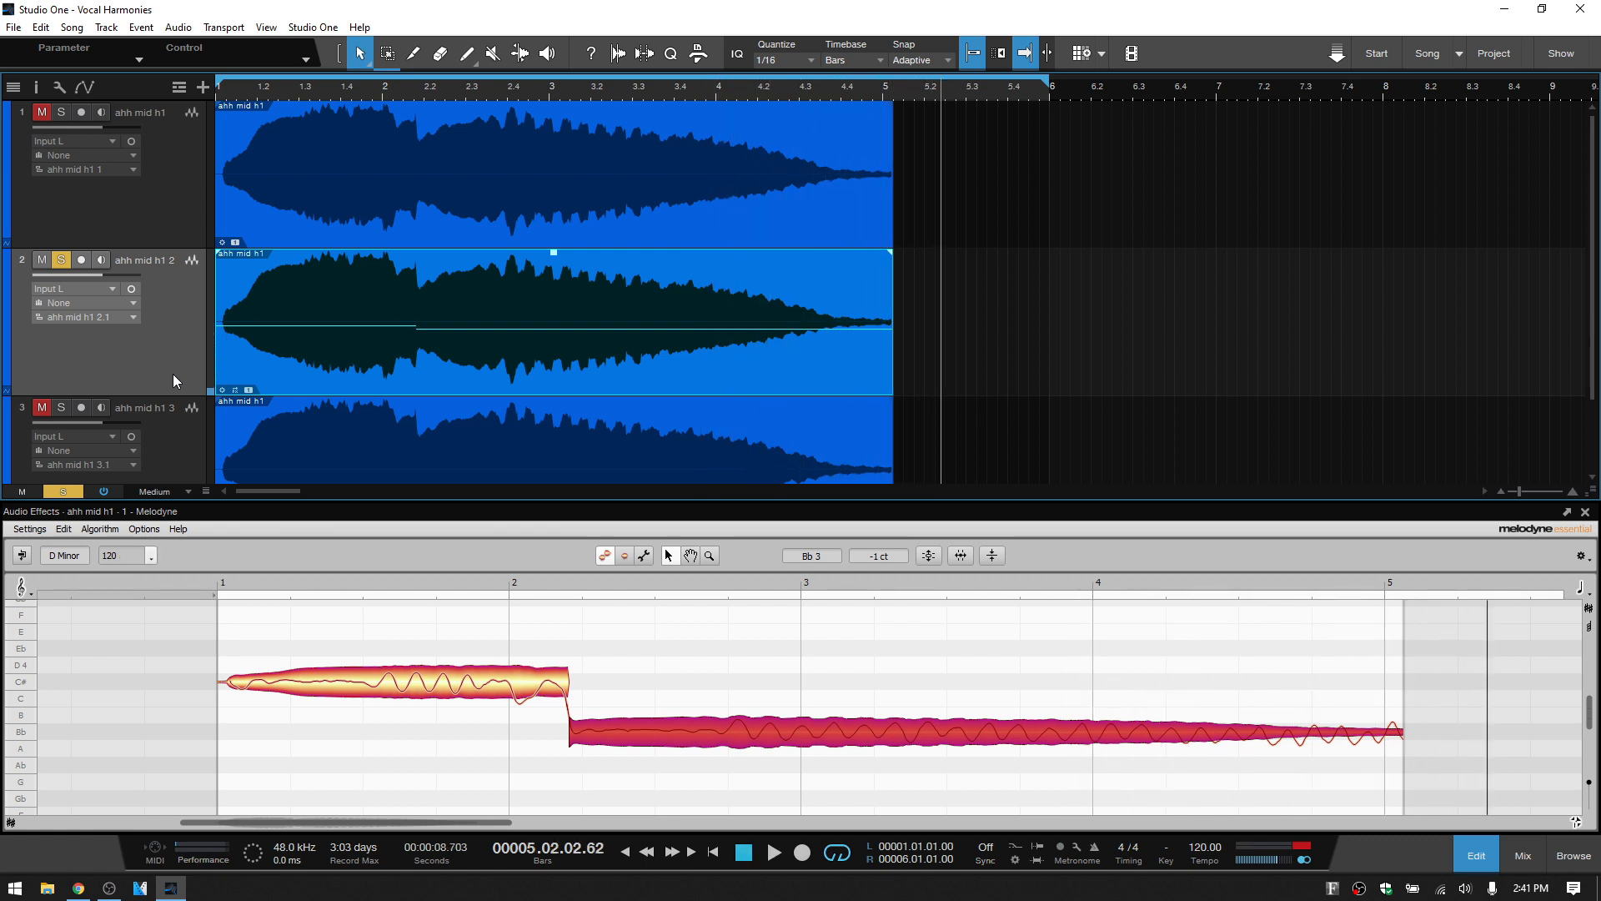
{"action": "left_click", "coordinate": [60, 260]}
Edit the third track's clip with Melodyne and raise its first note to A 4
{"action": "scroll", "coordinate": [183, 323], "scroll_direction": "down", "scroll_amount": 3}
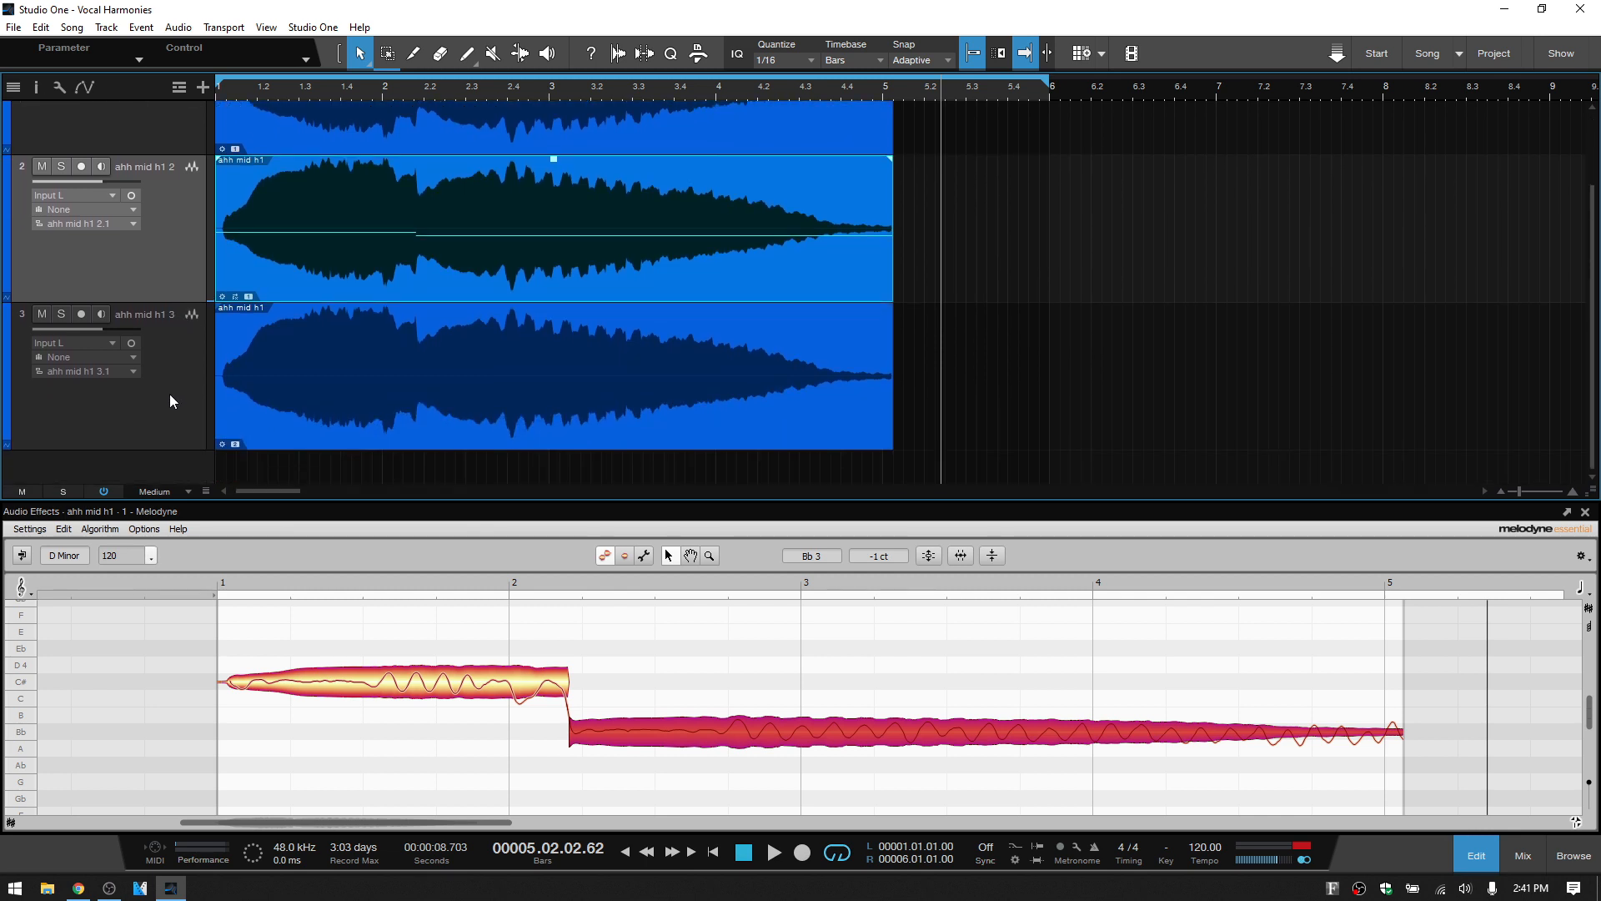
{"action": "left_click", "coordinate": [169, 394]}
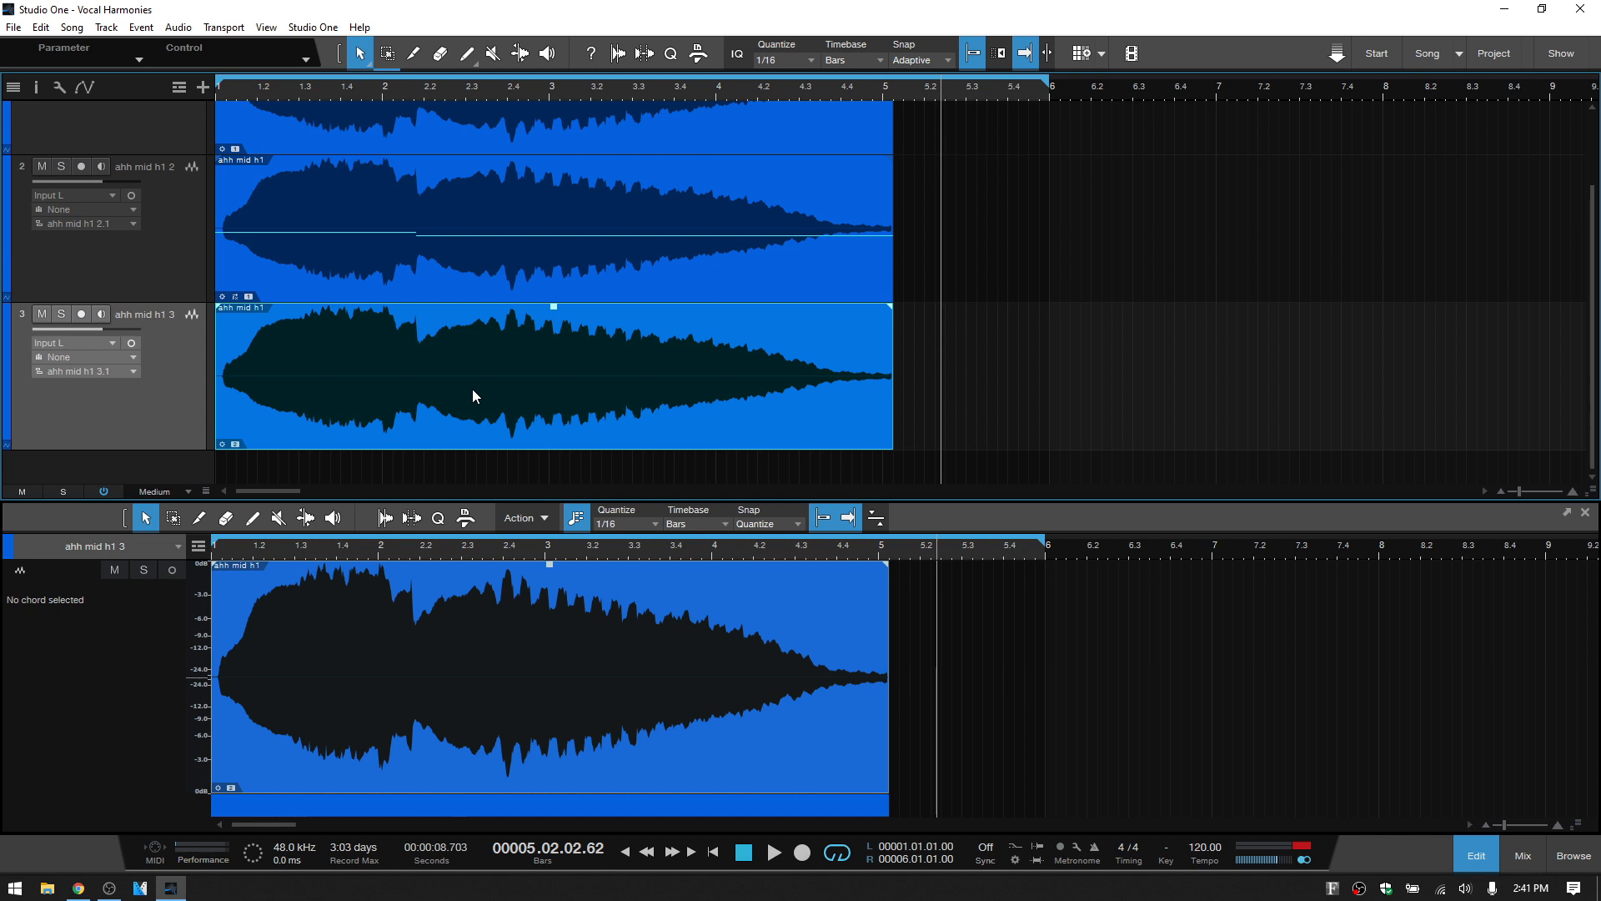
{"action": "key", "text": "ctrl+m"}
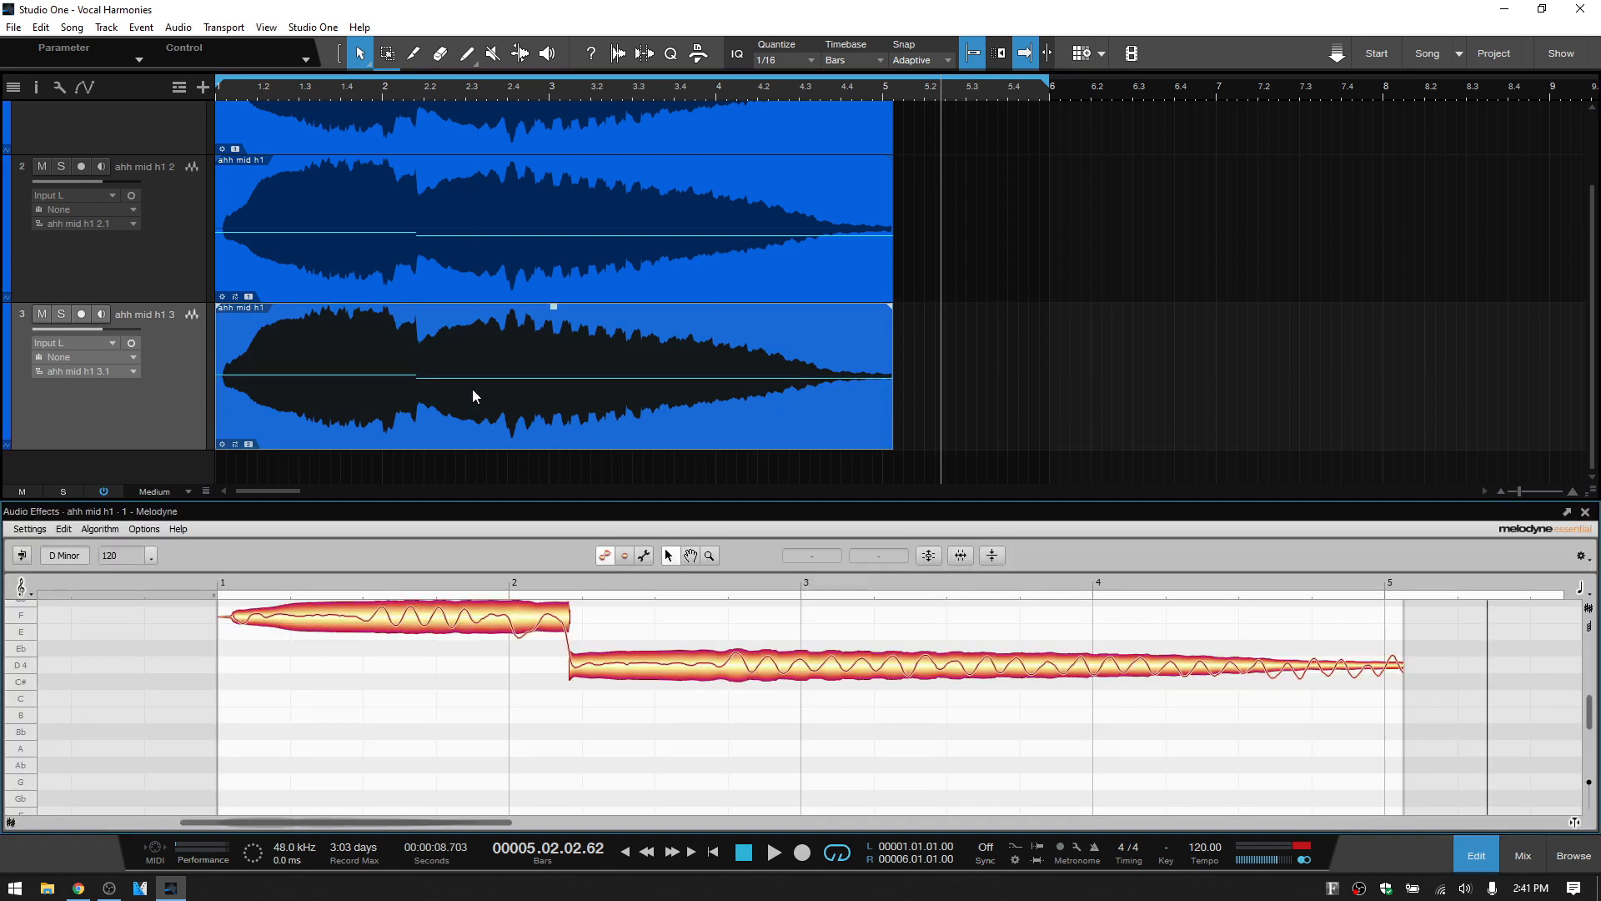
{"action": "scroll", "coordinate": [546, 701], "scroll_direction": "up", "scroll_amount": 3}
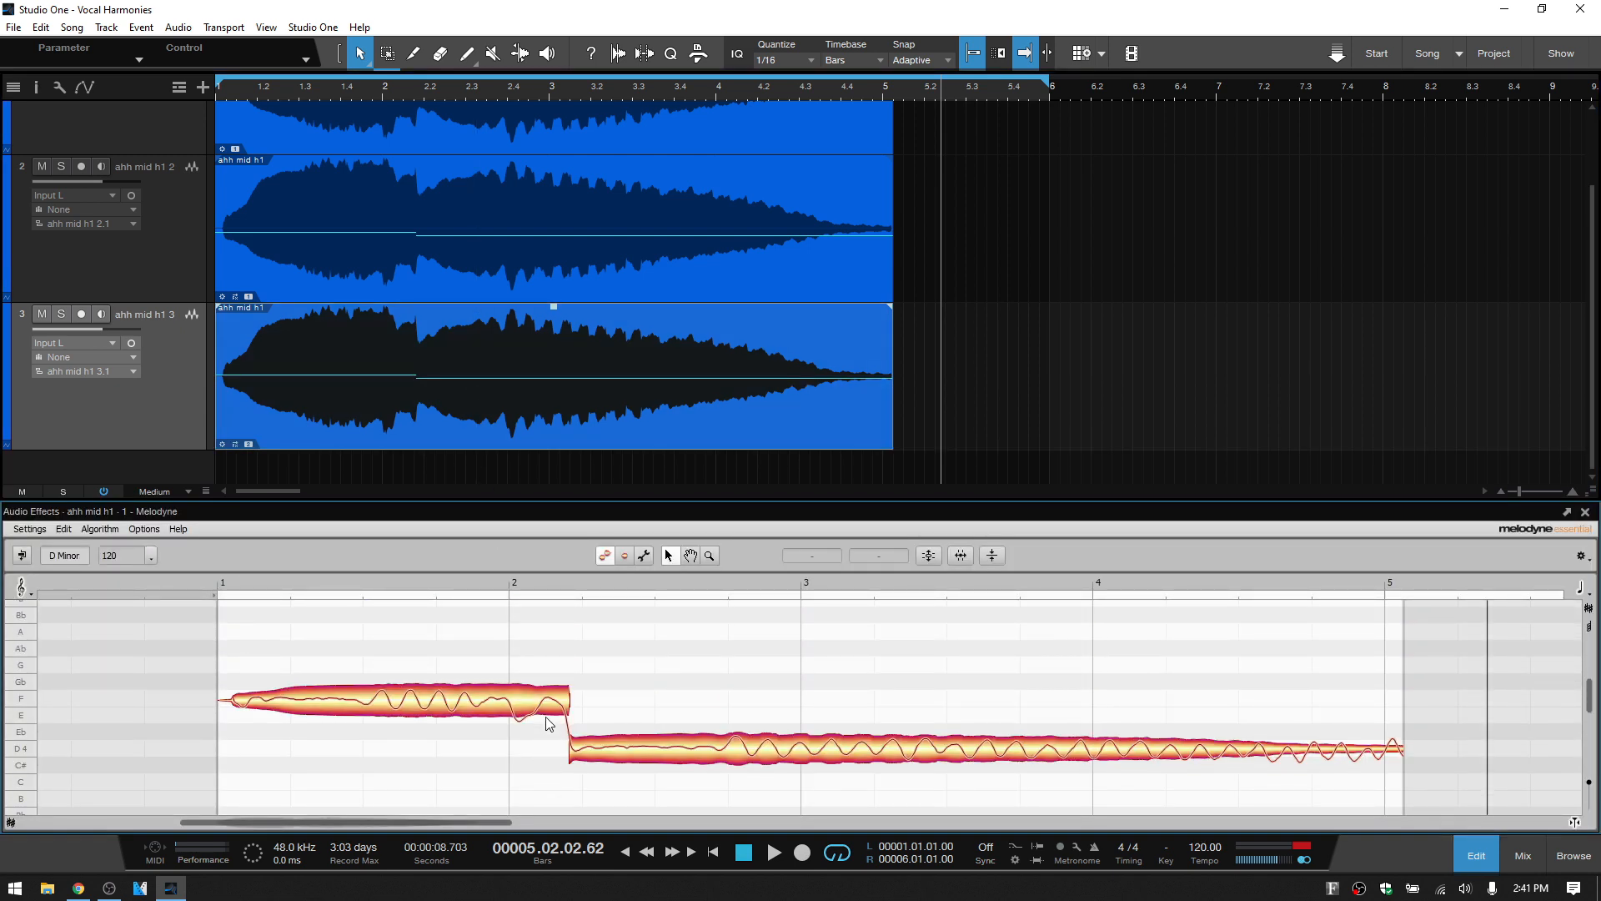
{"action": "left_click", "coordinate": [429, 713]}
{"action": "left_click_drag", "start_coordinate": [430, 713], "coordinate": [431, 642]}
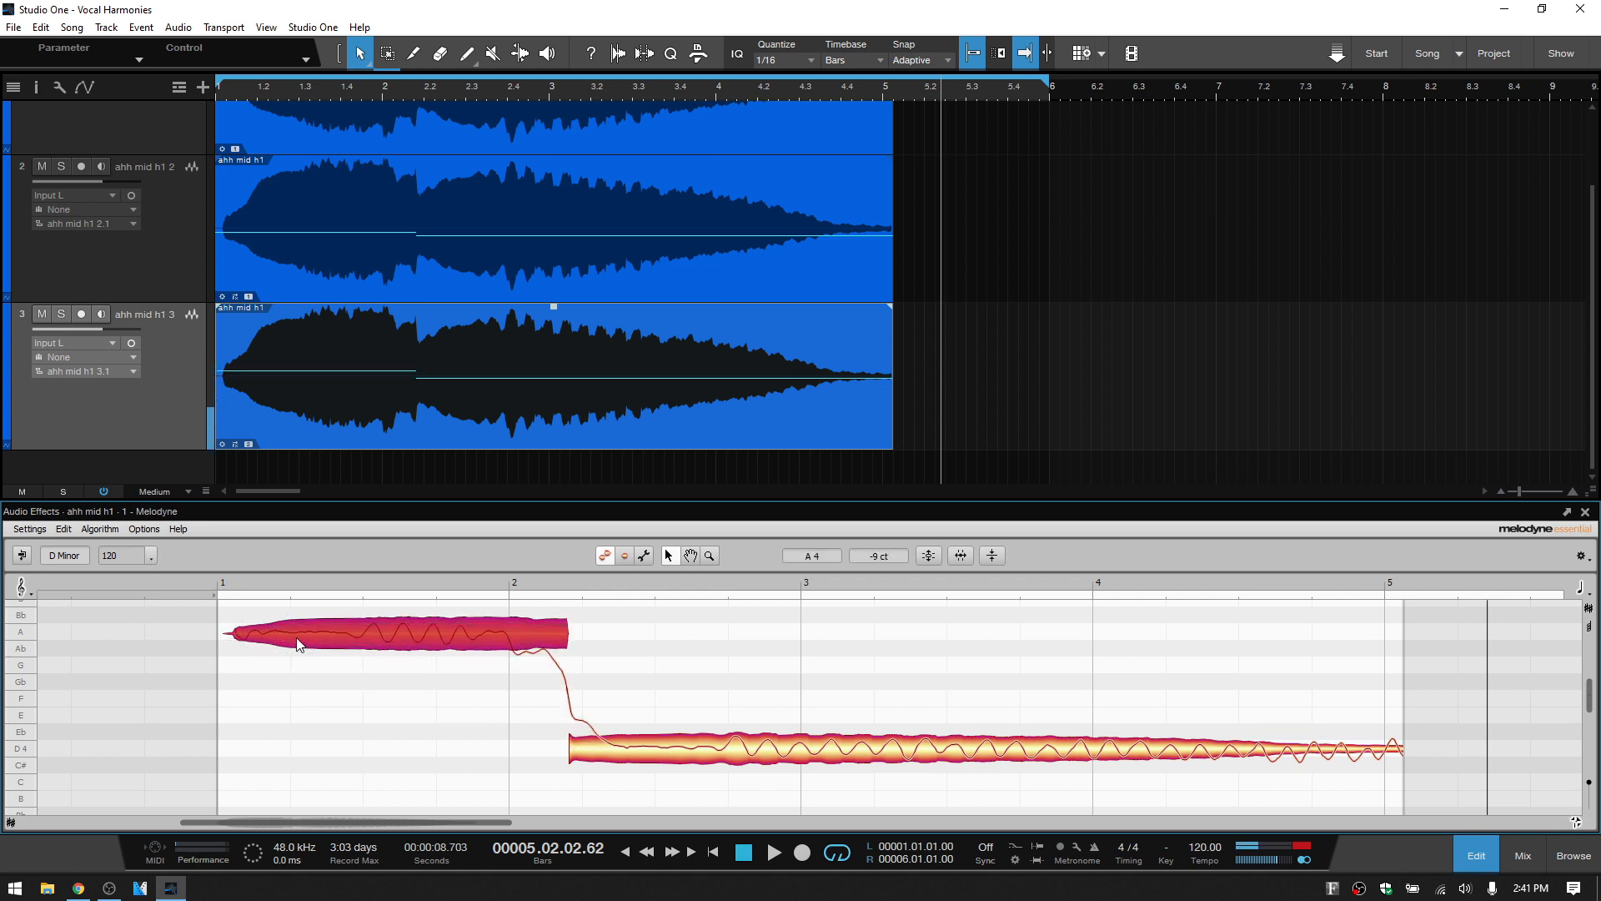
Raise the second note of the third track's clip to Bb 4 and close the Melodyne editor
{"action": "left_click", "coordinate": [707, 761]}
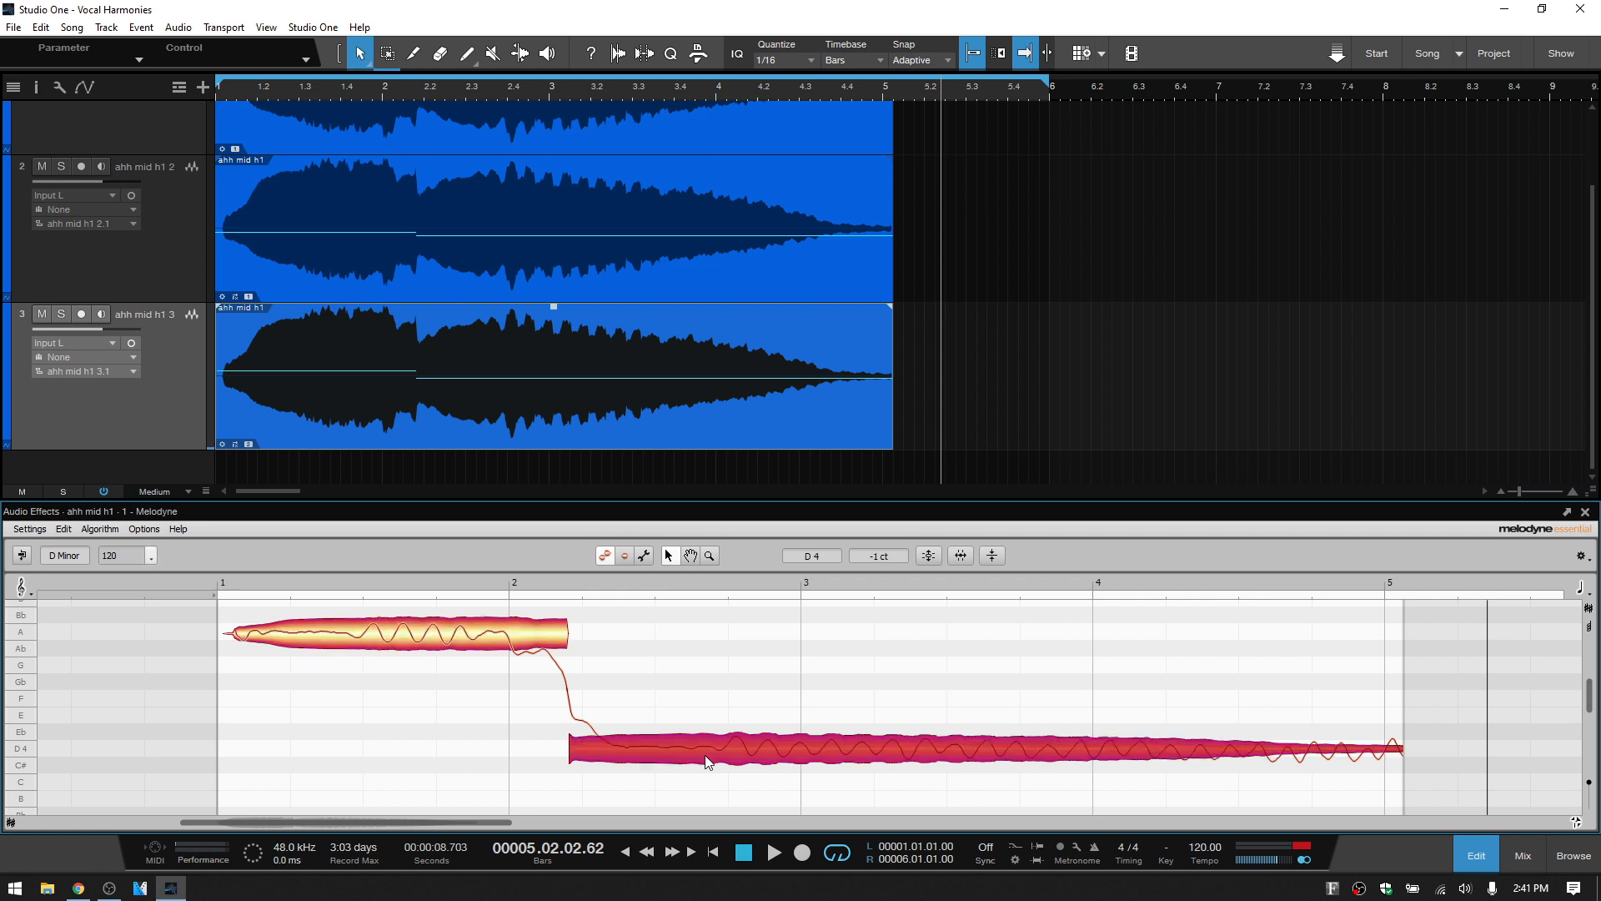
{"action": "left_click_drag", "start_coordinate": [706, 761], "coordinate": [719, 615]}
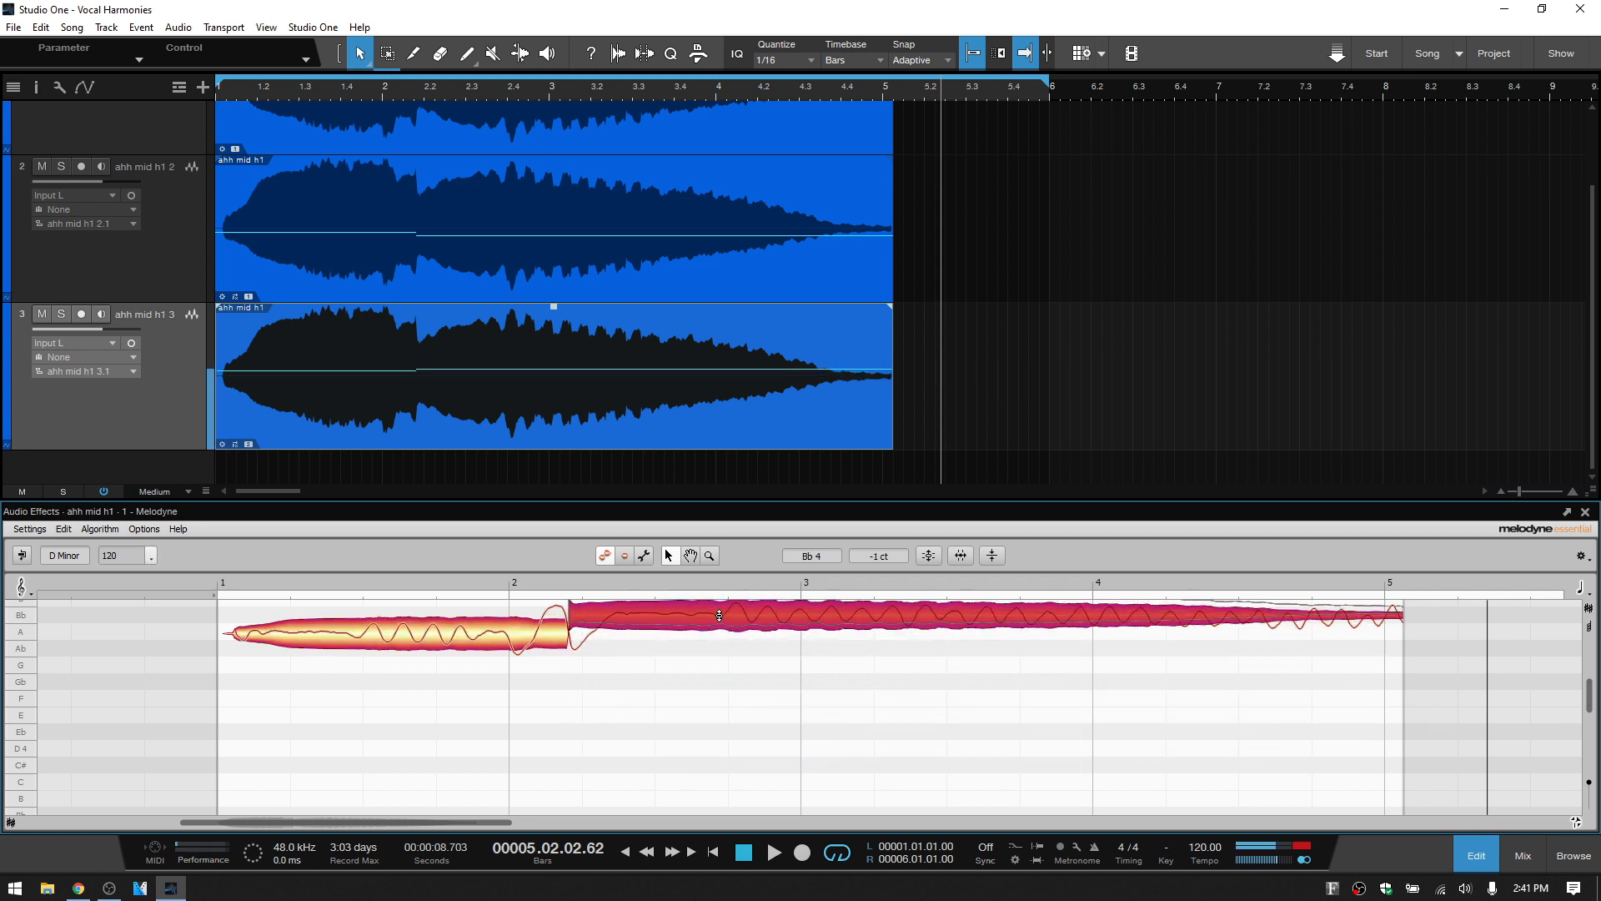
{"action": "scroll", "coordinate": [790, 693], "scroll_direction": "up", "scroll_amount": 2}
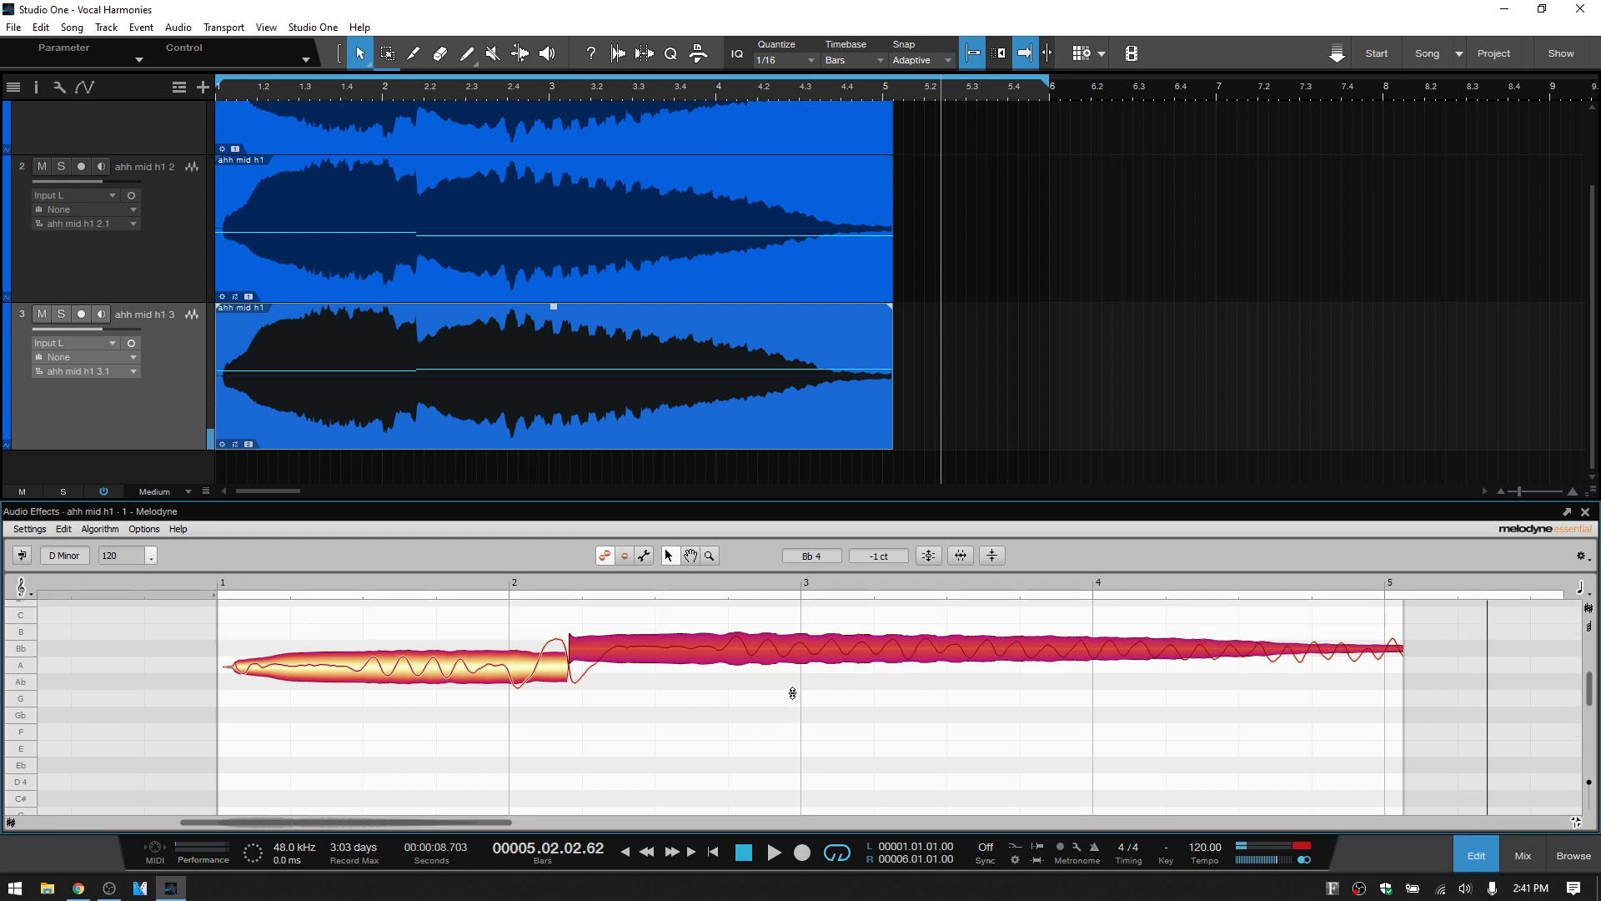
{"action": "left_click_drag", "start_coordinate": [731, 657], "coordinate": [730, 651]}
{"action": "left_click", "coordinate": [1474, 859]}
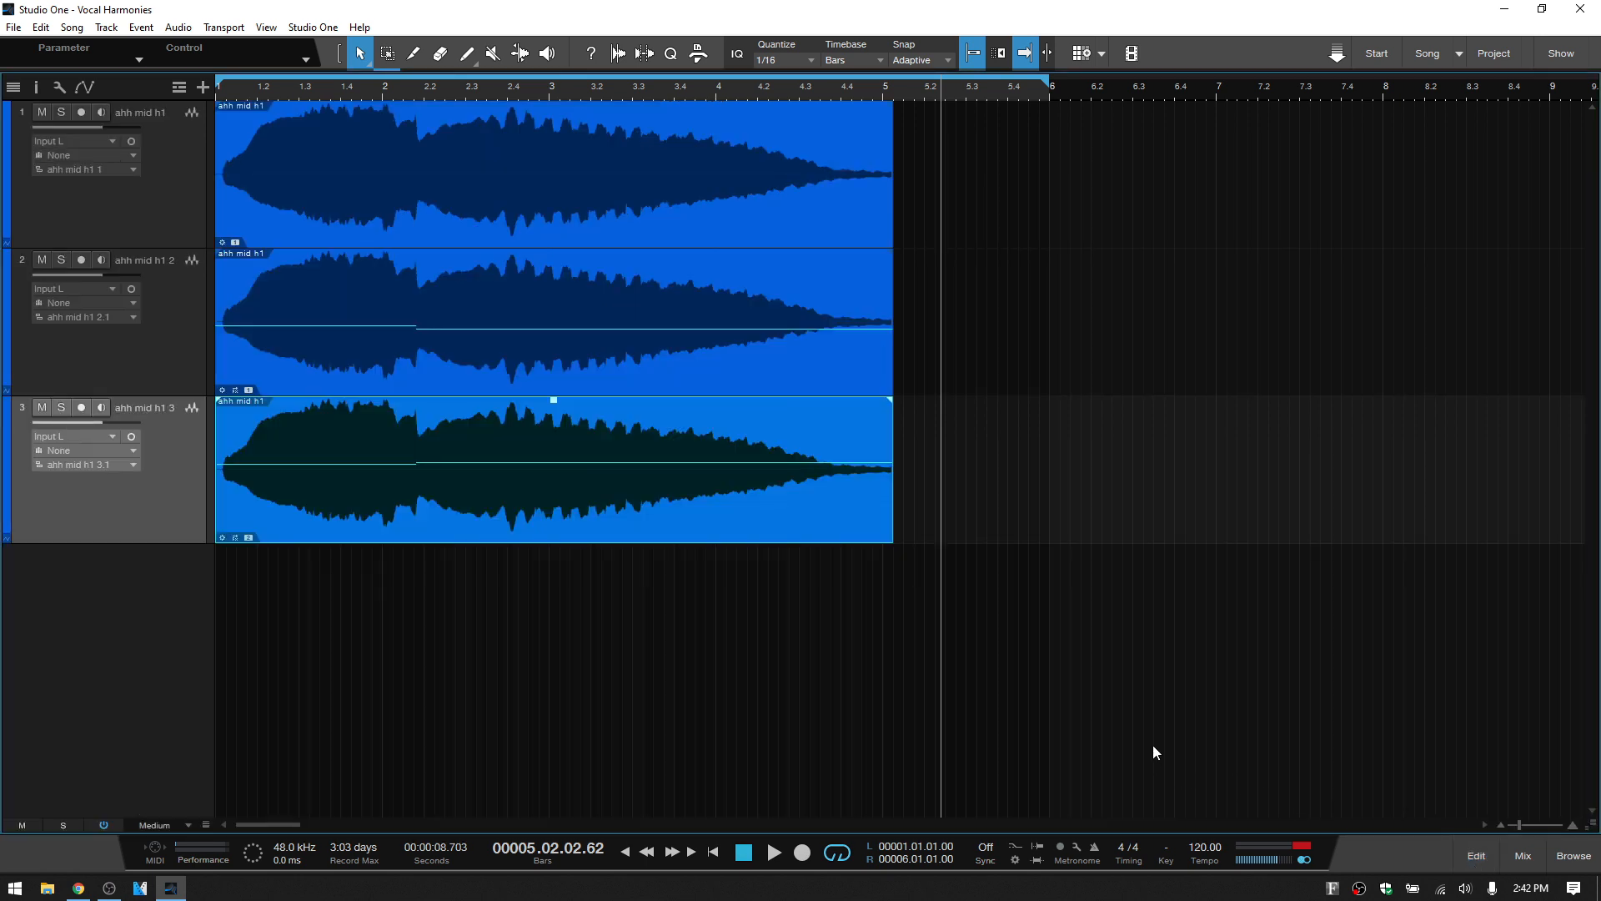
Play all three vocal tracks together from the start of the song and stop playback
{"action": "key", "text": "Home"}
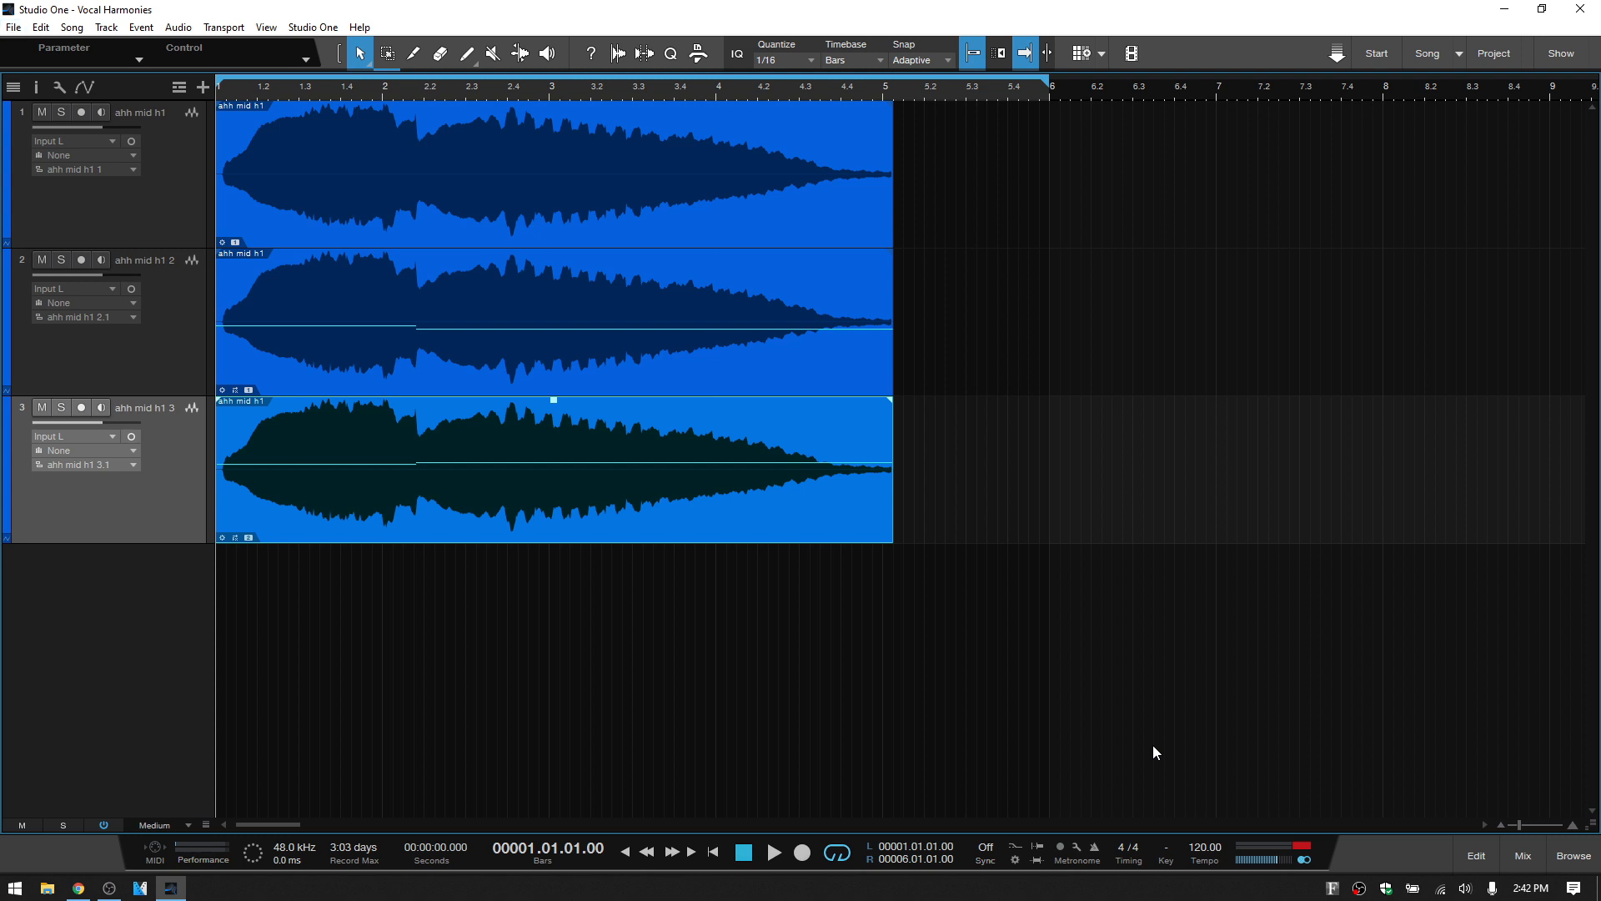
{"action": "key", "text": "space"}
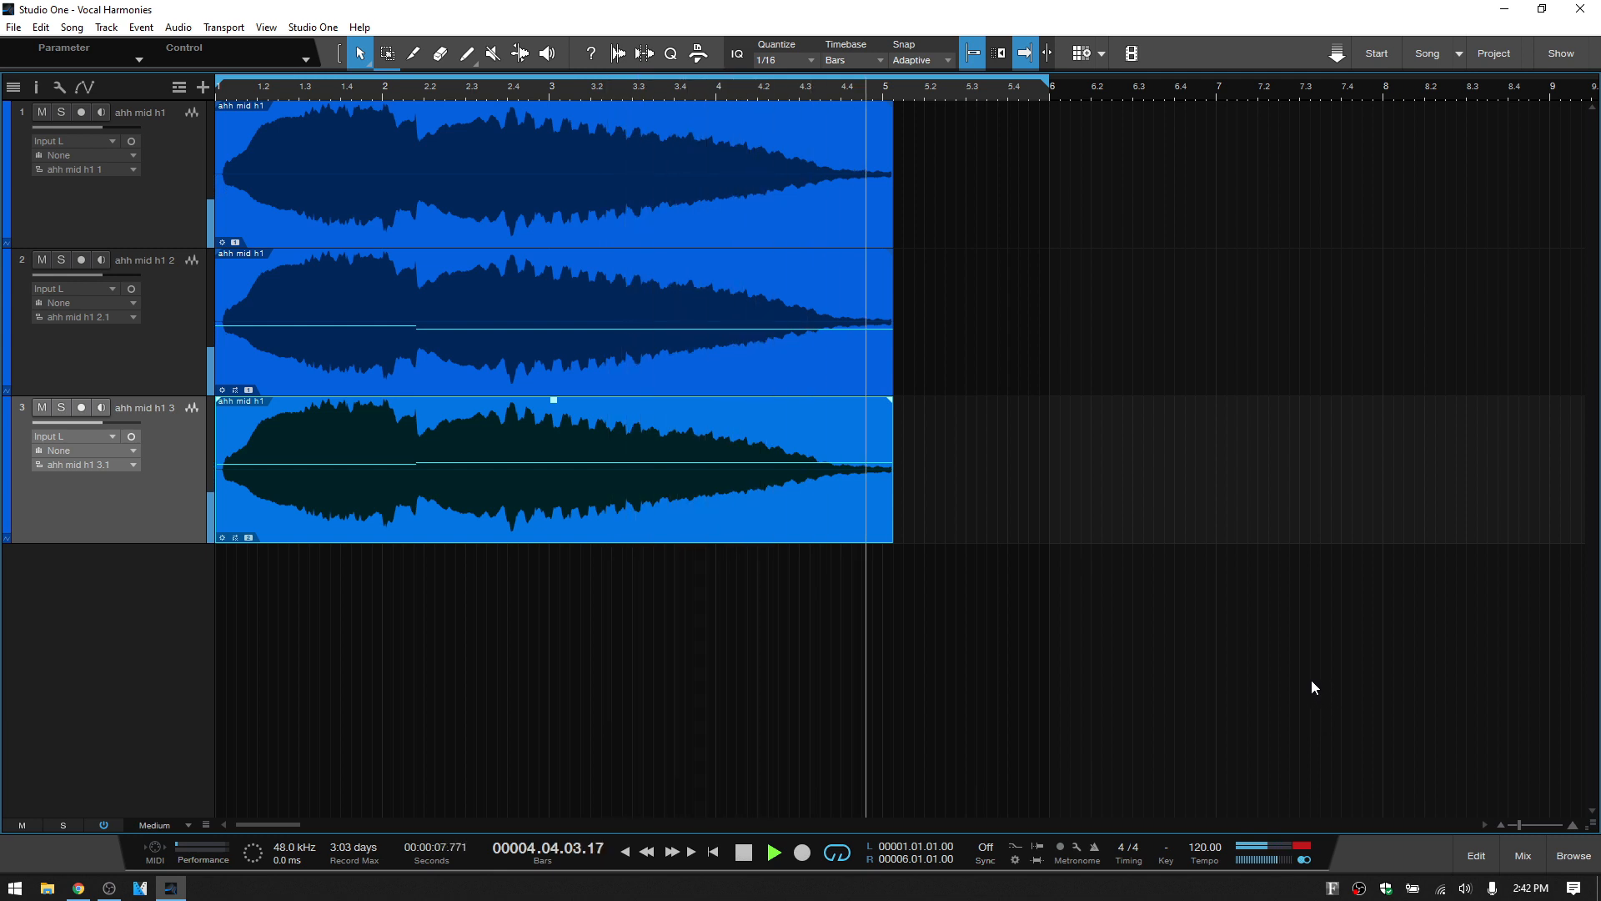
{"action": "key", "text": "space"}
Show the mixer and lower the volume of all three vocal channels together to -7.7 dB
{"action": "key", "text": "F3"}
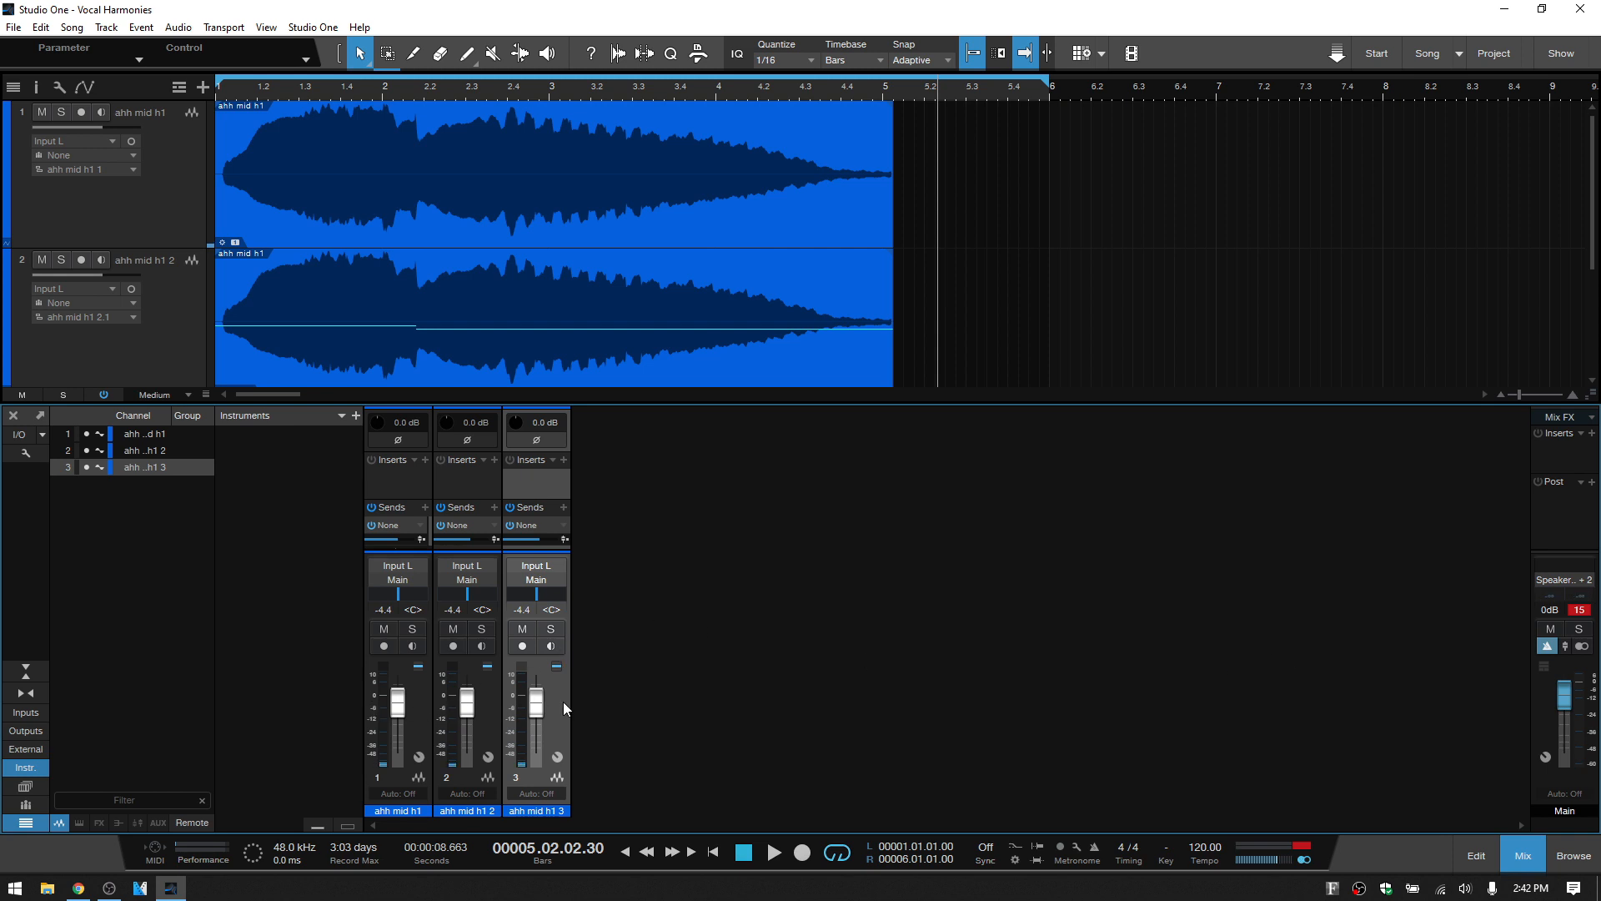
{"action": "left_click", "coordinate": [413, 724], "text": "shift"}
{"action": "left_click_drag", "start_coordinate": [459, 704], "coordinate": [464, 711]}
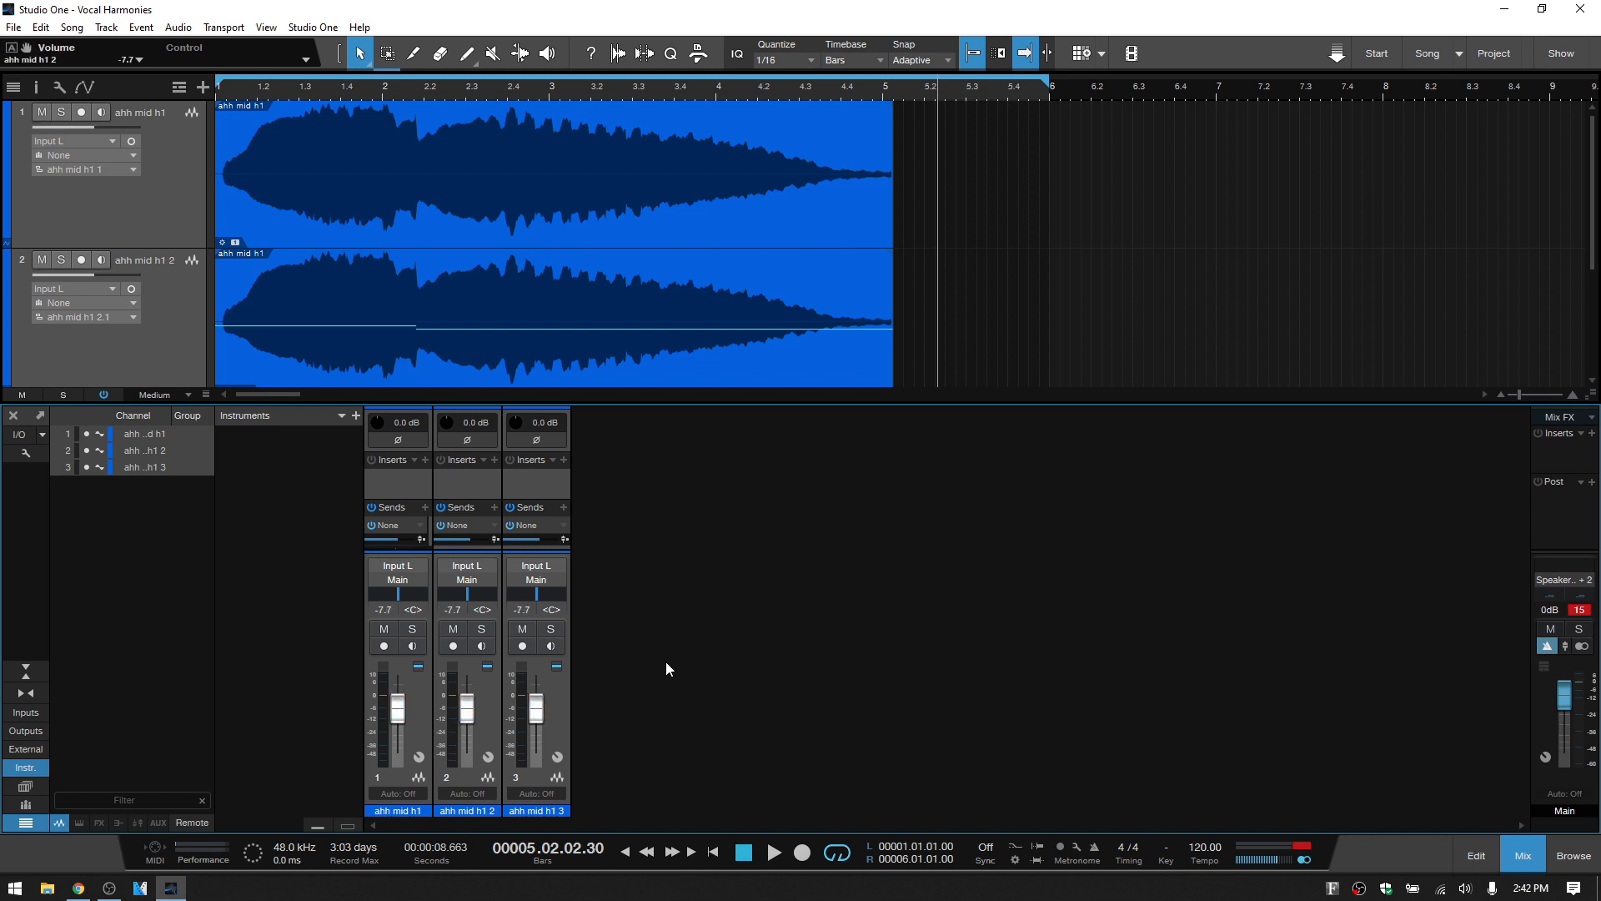
Add an FX channel to the mixer and insert the PreSonus Room Reverb on it
{"action": "right_click", "coordinate": [666, 662]}
{"action": "left_click", "coordinate": [749, 554]}
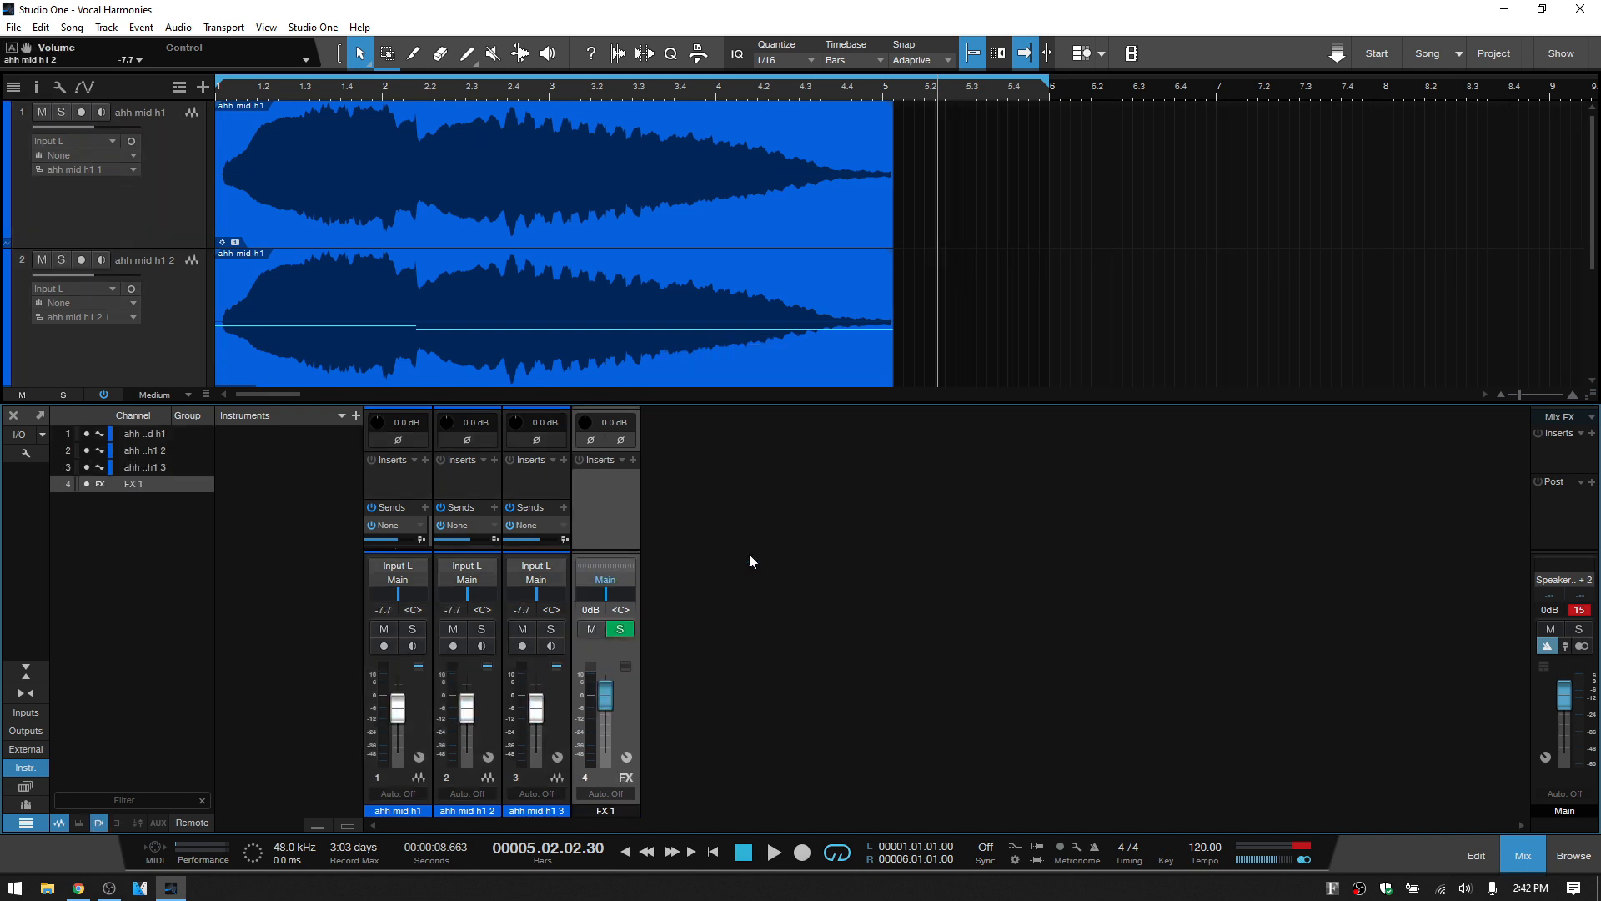
{"action": "left_click", "coordinate": [632, 460]}
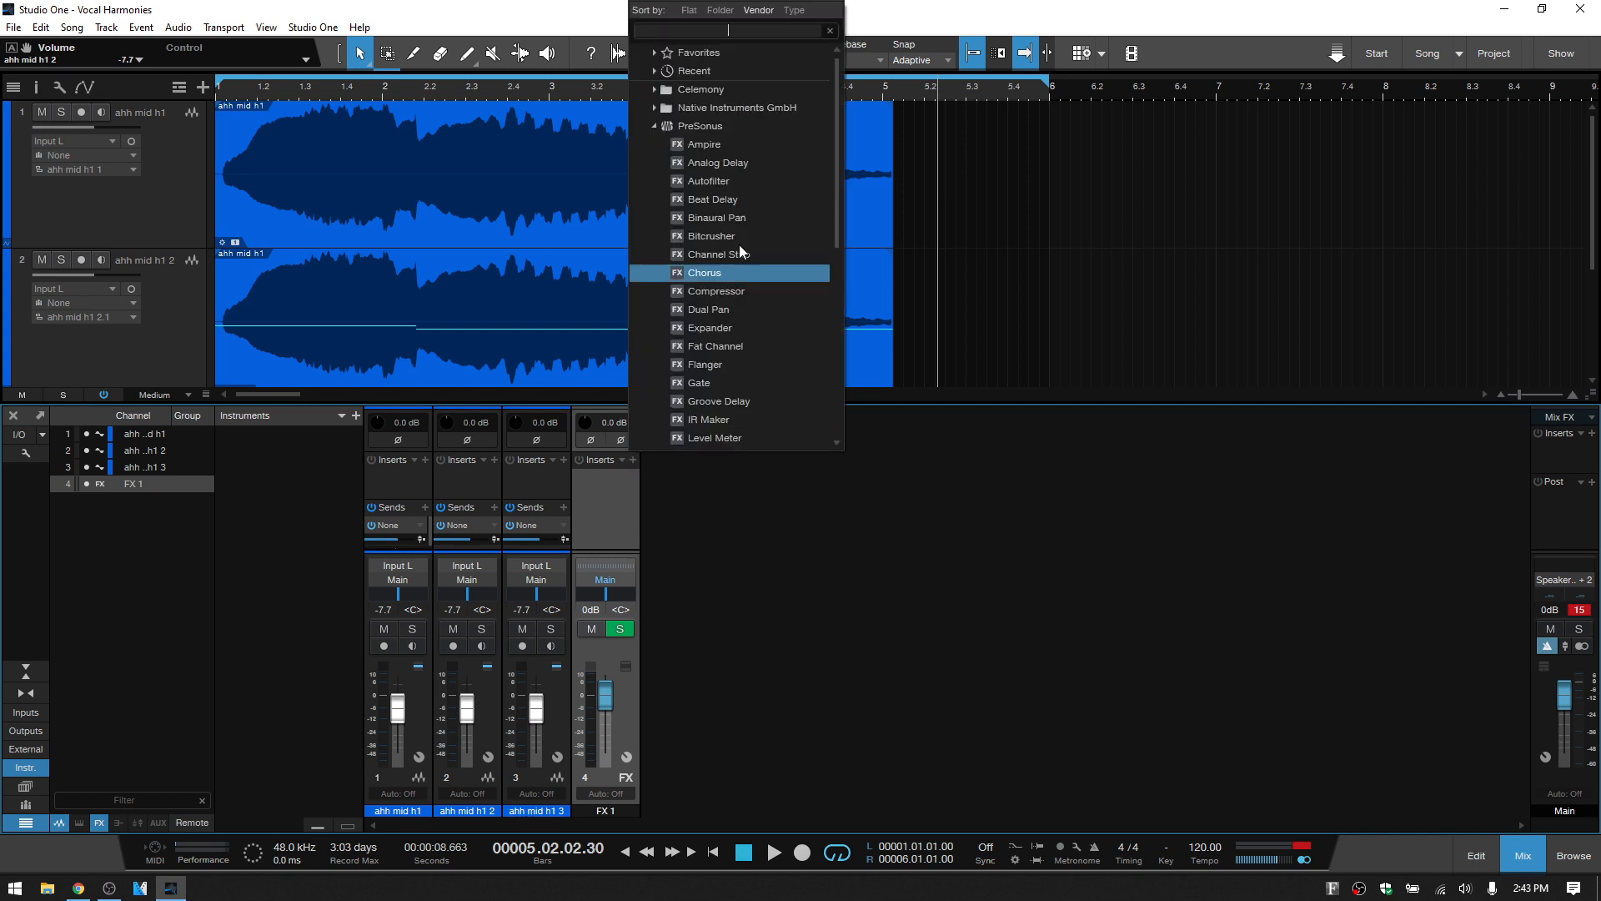
{"action": "scroll", "coordinate": [738, 250], "scroll_direction": "down", "scroll_amount": 4}
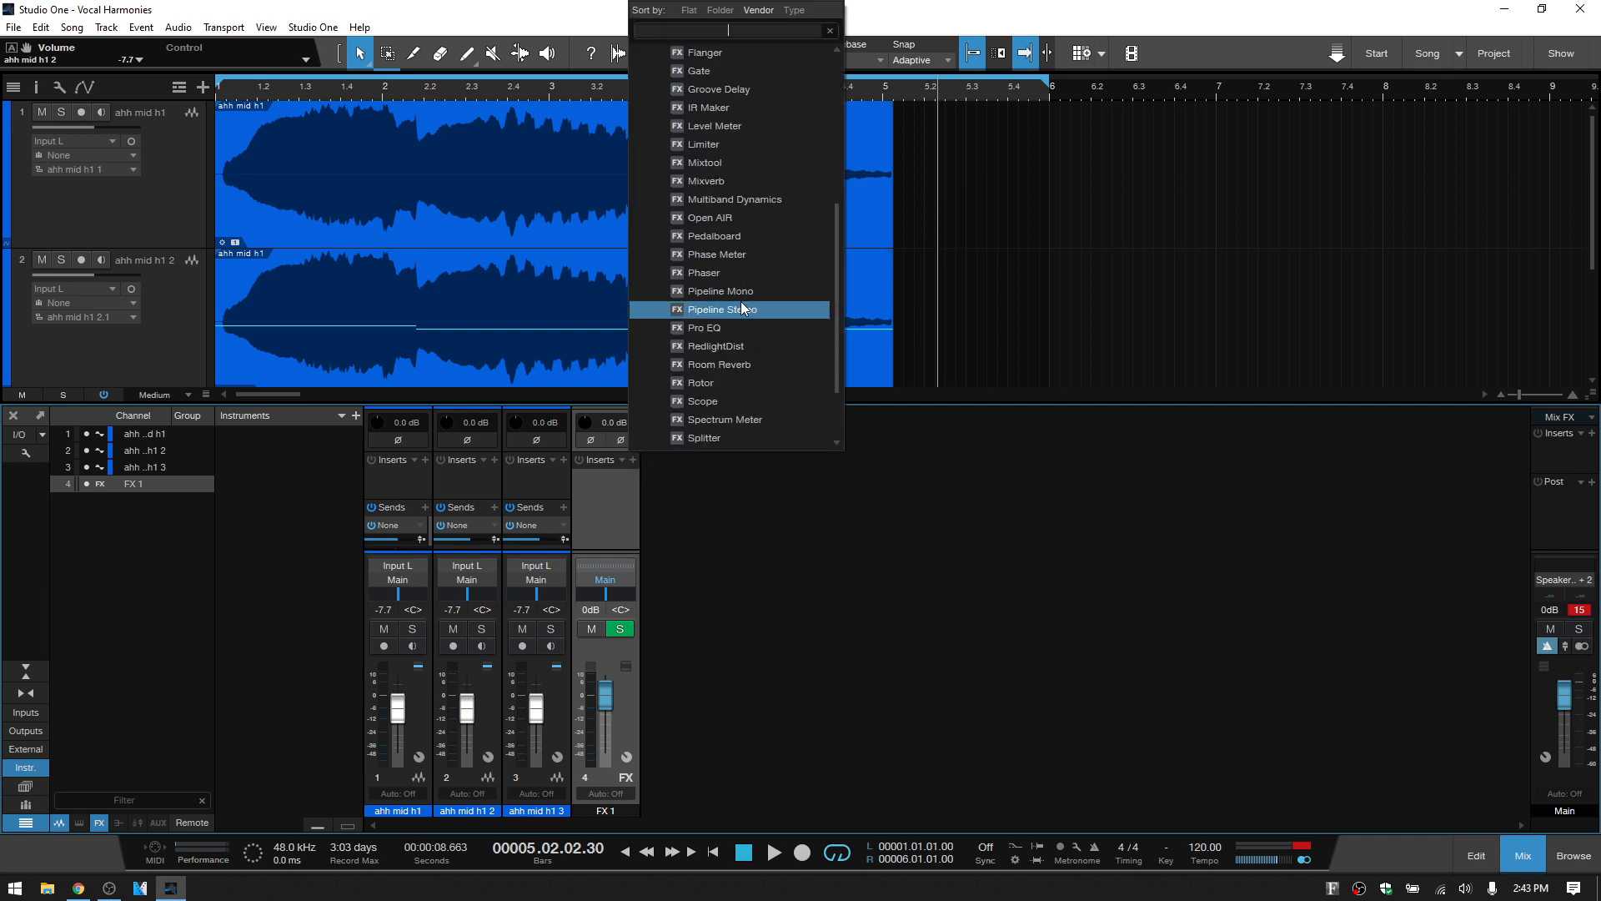
{"action": "left_click", "coordinate": [741, 357]}
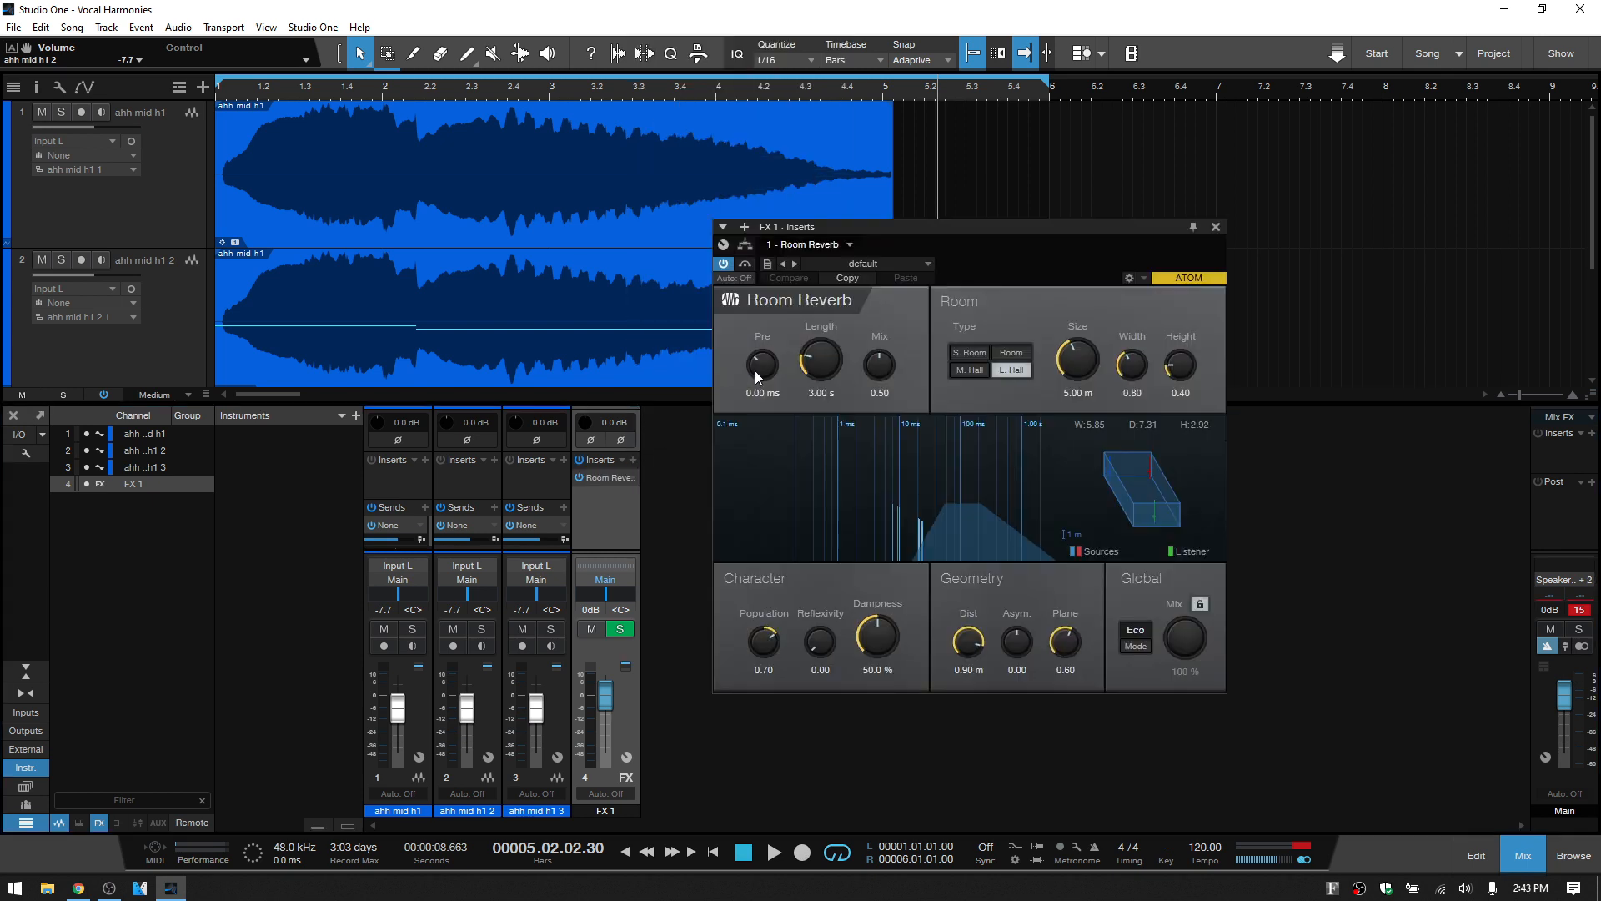
Load the Church preset in the Room Reverb and close the plug-in window
{"action": "left_click", "coordinate": [919, 264]}
{"action": "left_click", "coordinate": [864, 427]}
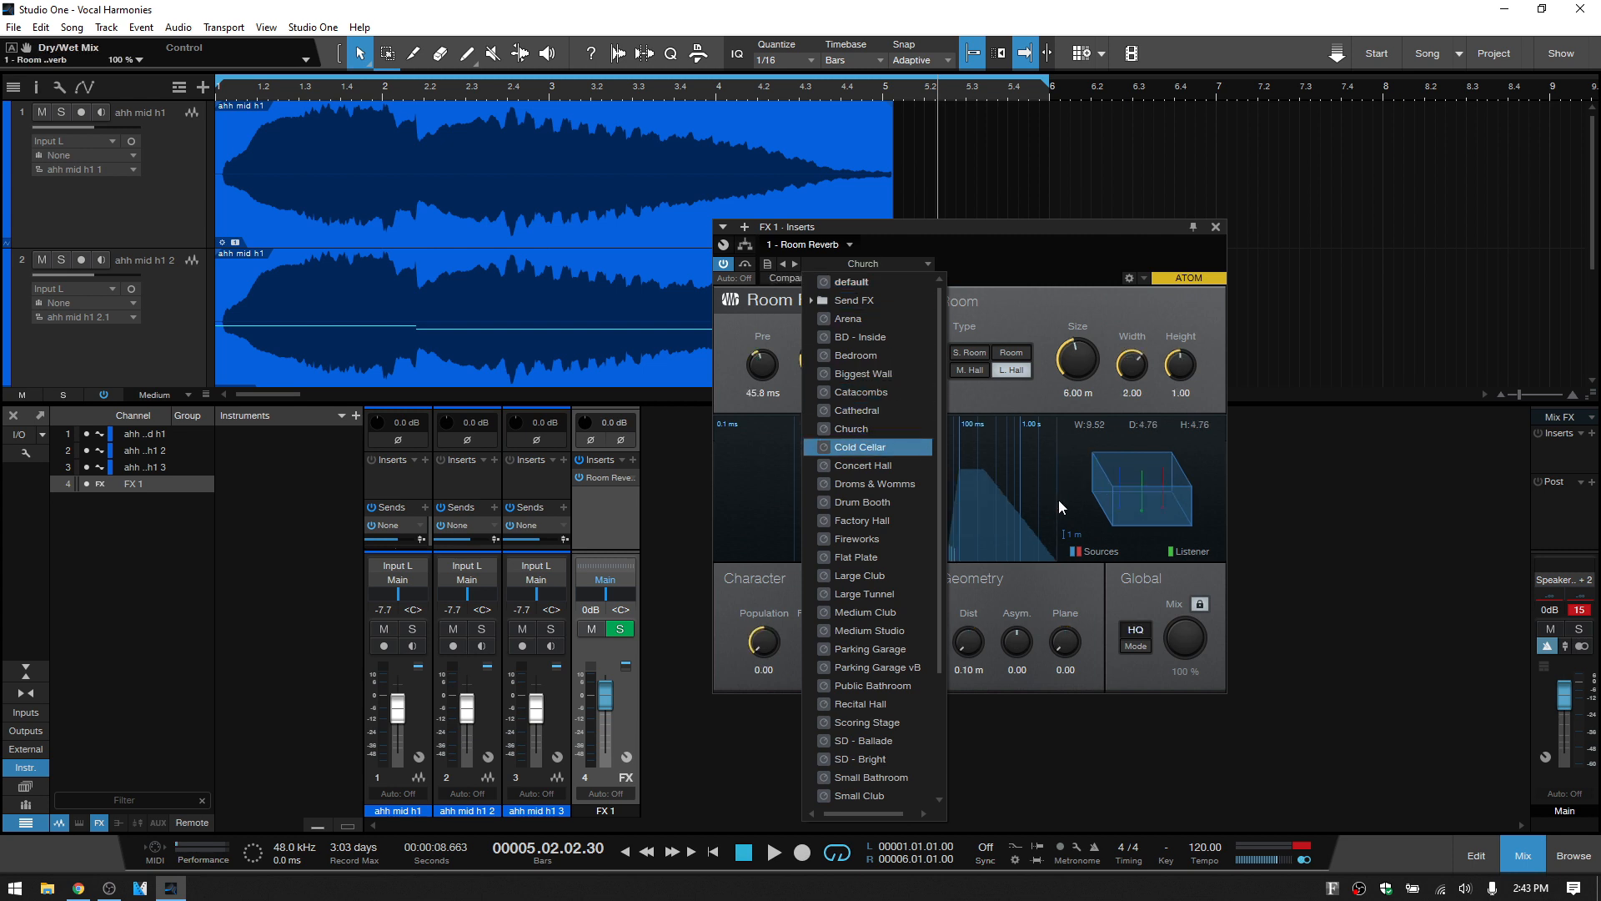
{"action": "left_click", "coordinate": [1058, 499]}
{"action": "left_click", "coordinate": [1216, 227]}
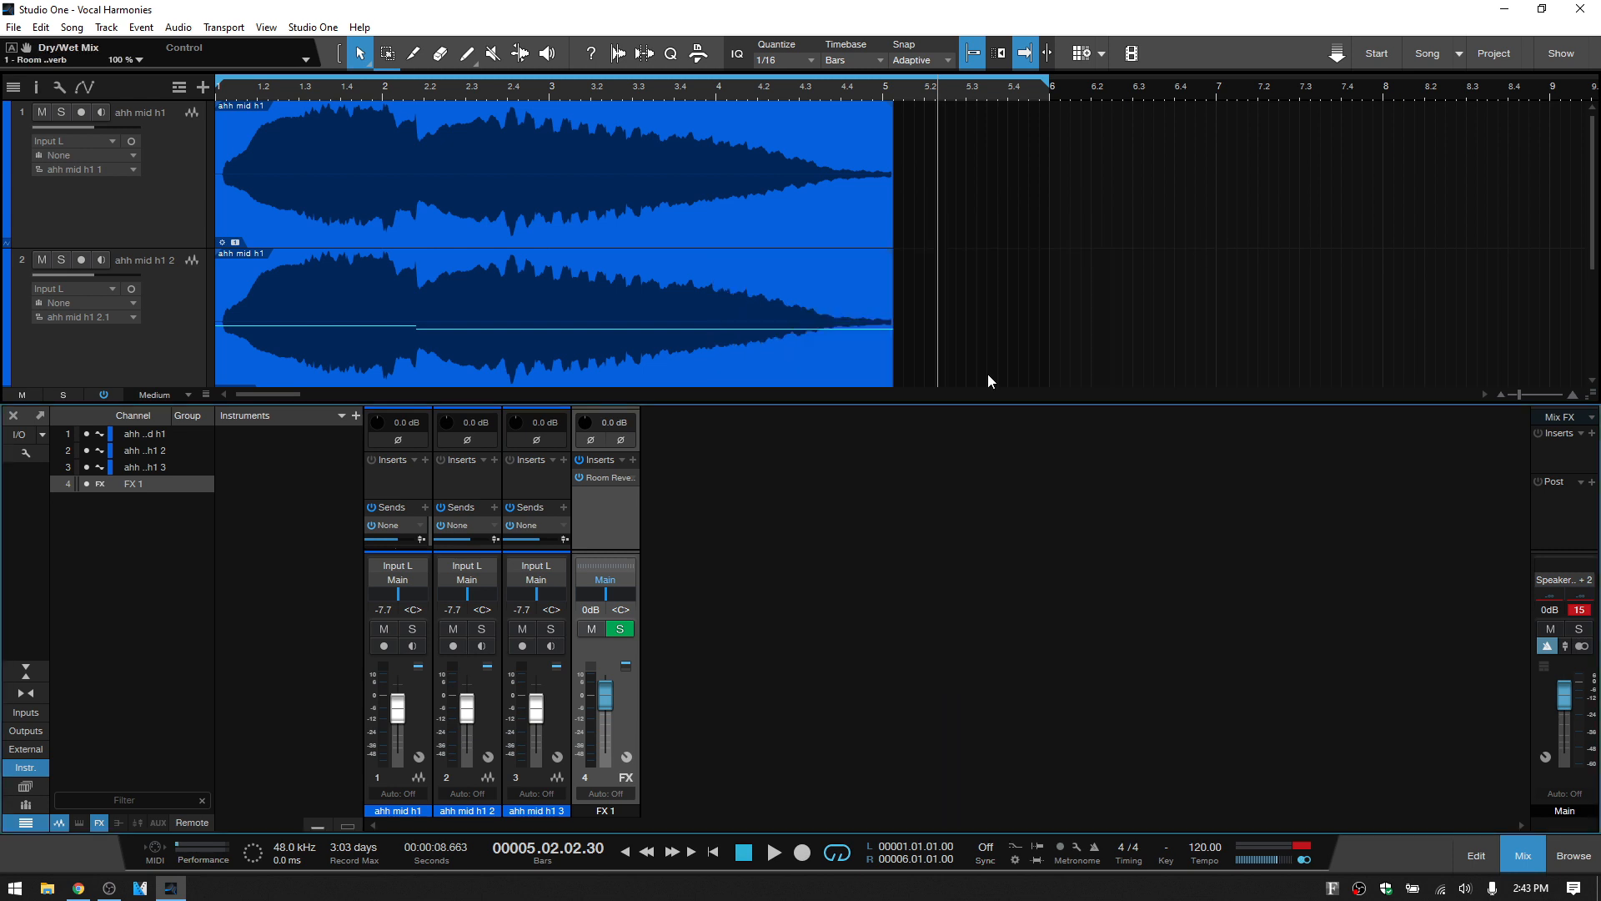
Route a send from each of the three vocal channels to FX 1
{"action": "left_click", "coordinate": [554, 523]}
{"action": "left_click", "coordinate": [589, 560]}
{"action": "left_click", "coordinate": [489, 523]}
{"action": "left_click", "coordinate": [589, 563]}
{"action": "left_click", "coordinate": [415, 526]}
{"action": "left_click", "coordinate": [470, 562]}
Lower the FX 1 channel to -16.0 dB and, during playback, raise the first vocal channel to -5.3 dB
{"action": "left_click_drag", "start_coordinate": [608, 693], "coordinate": [607, 712]}
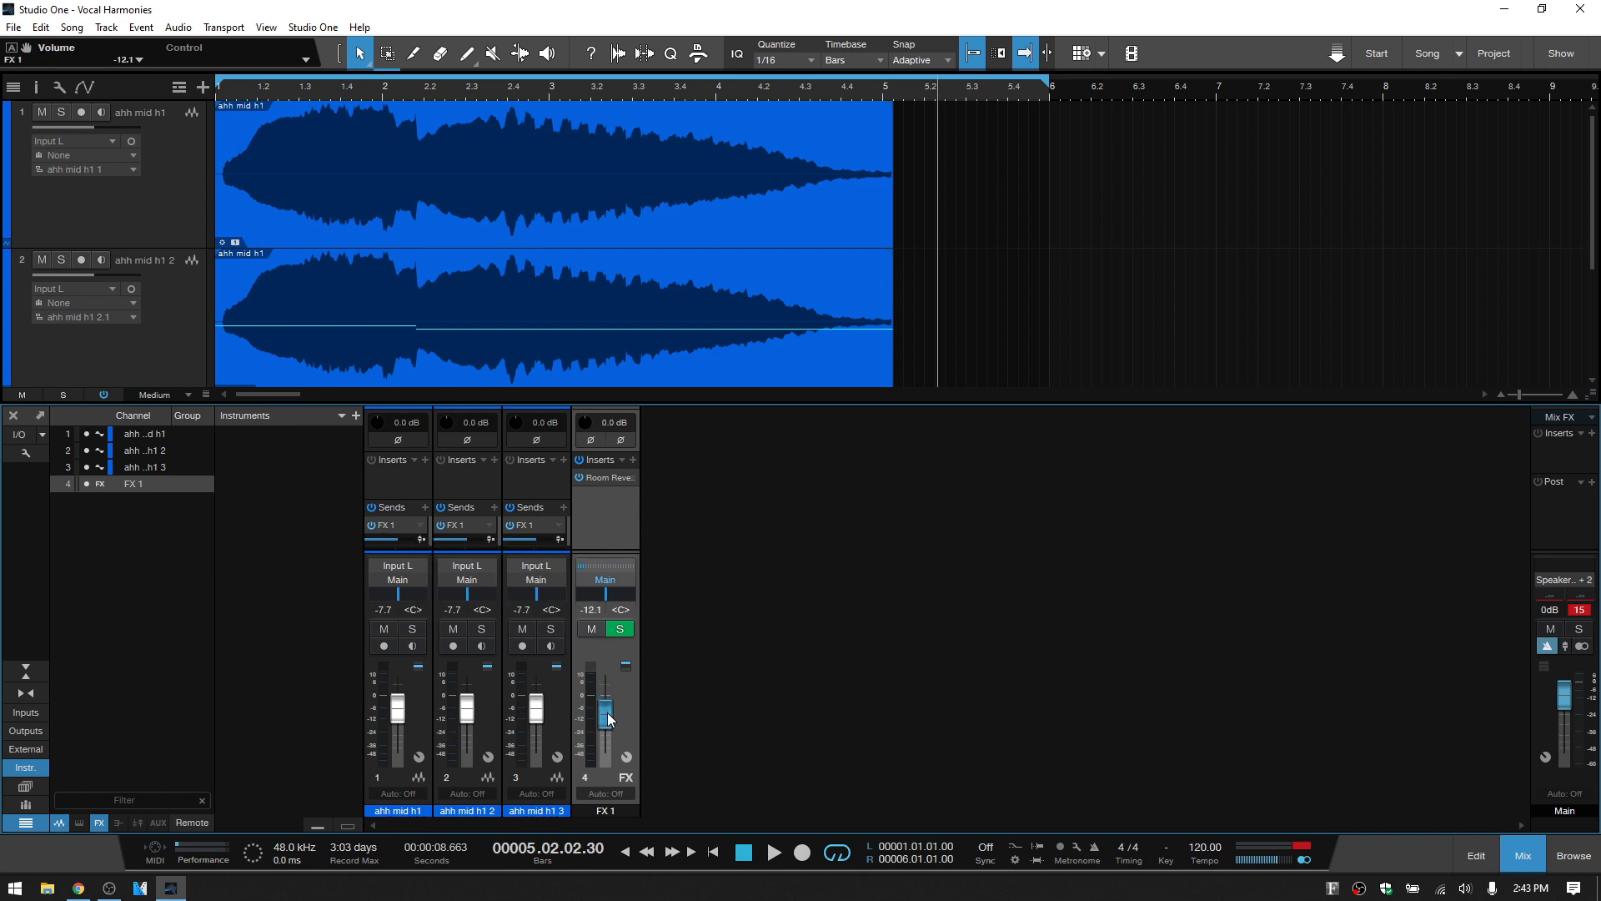
{"action": "key", "text": "space"}
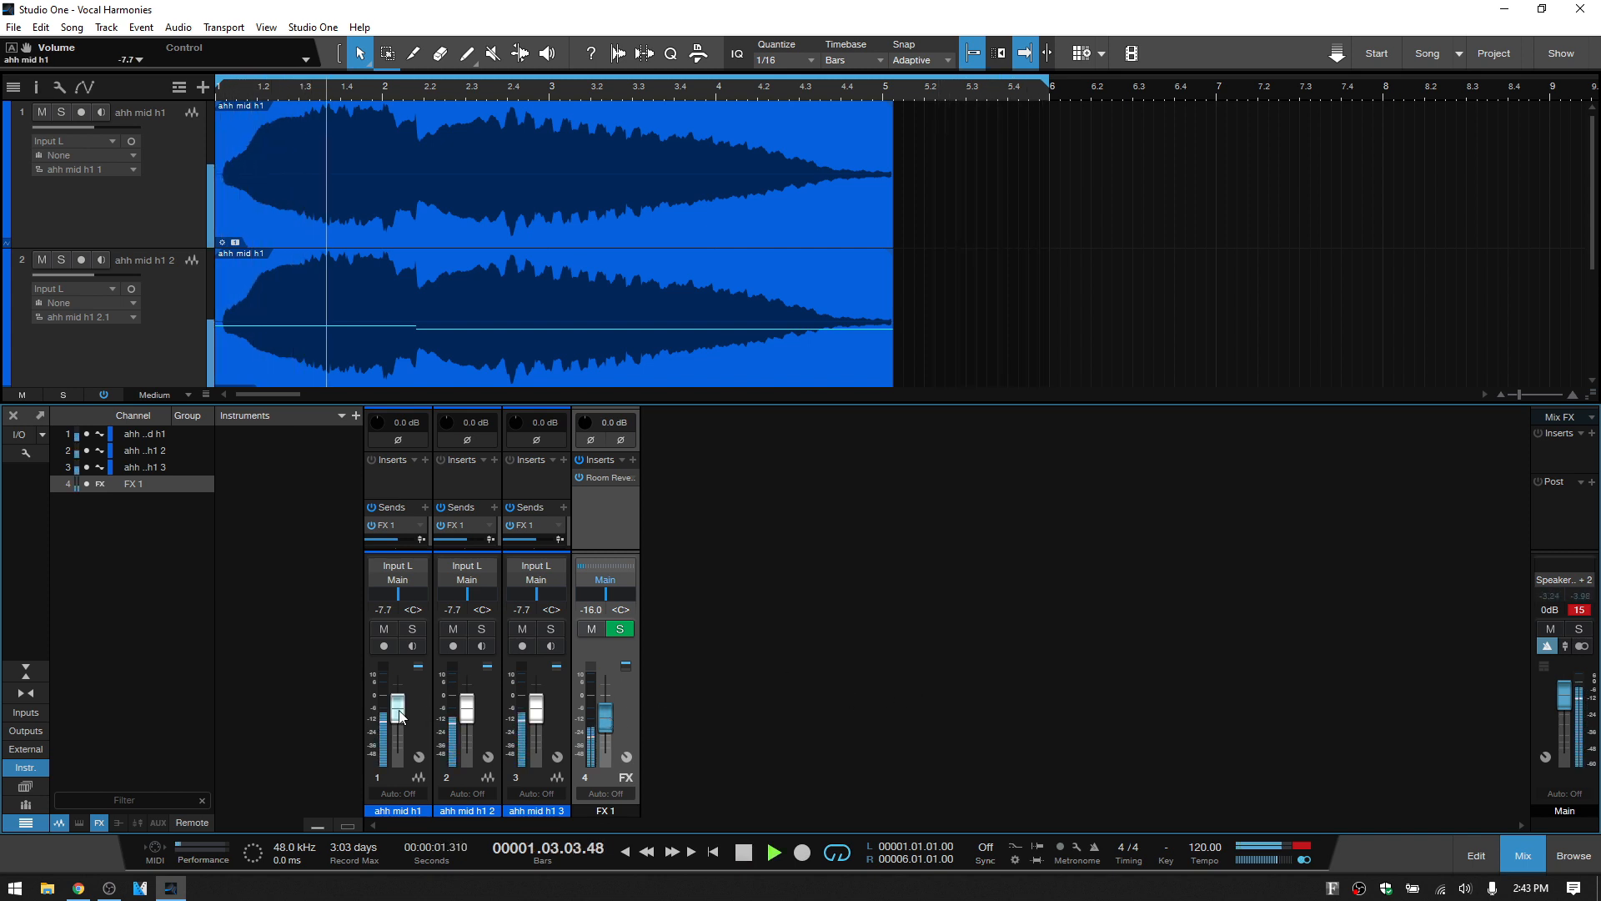
{"action": "left_click_drag", "start_coordinate": [401, 717], "coordinate": [401, 712]}
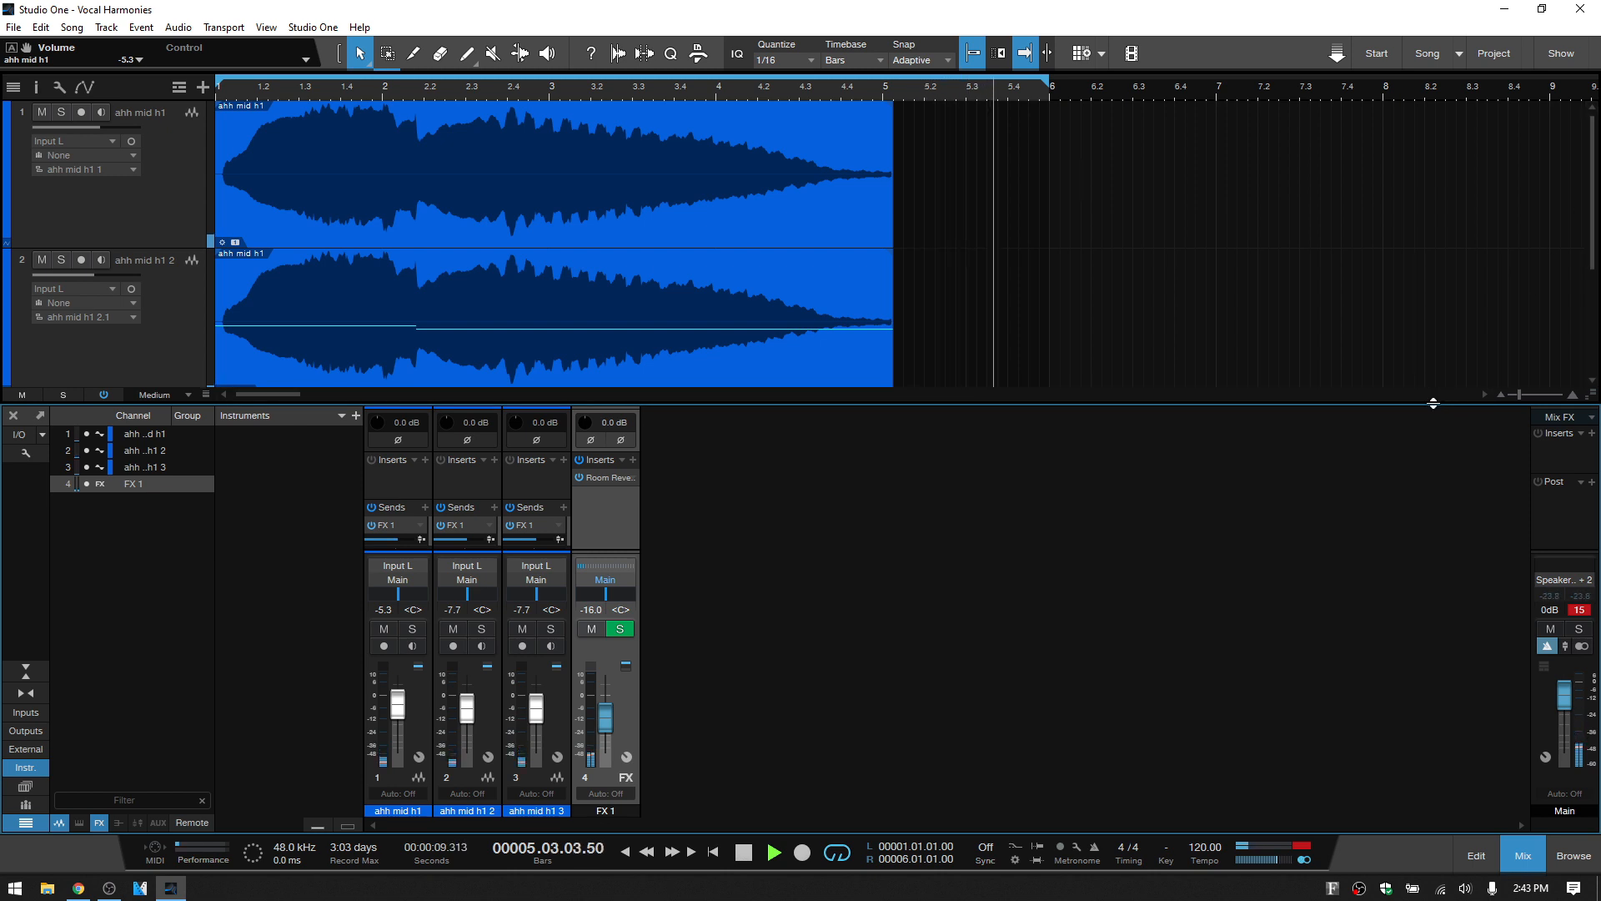
Hide the mixer and solo each of the three vocal tracks in turn to hear every part alone
{"action": "key", "text": "F3"}
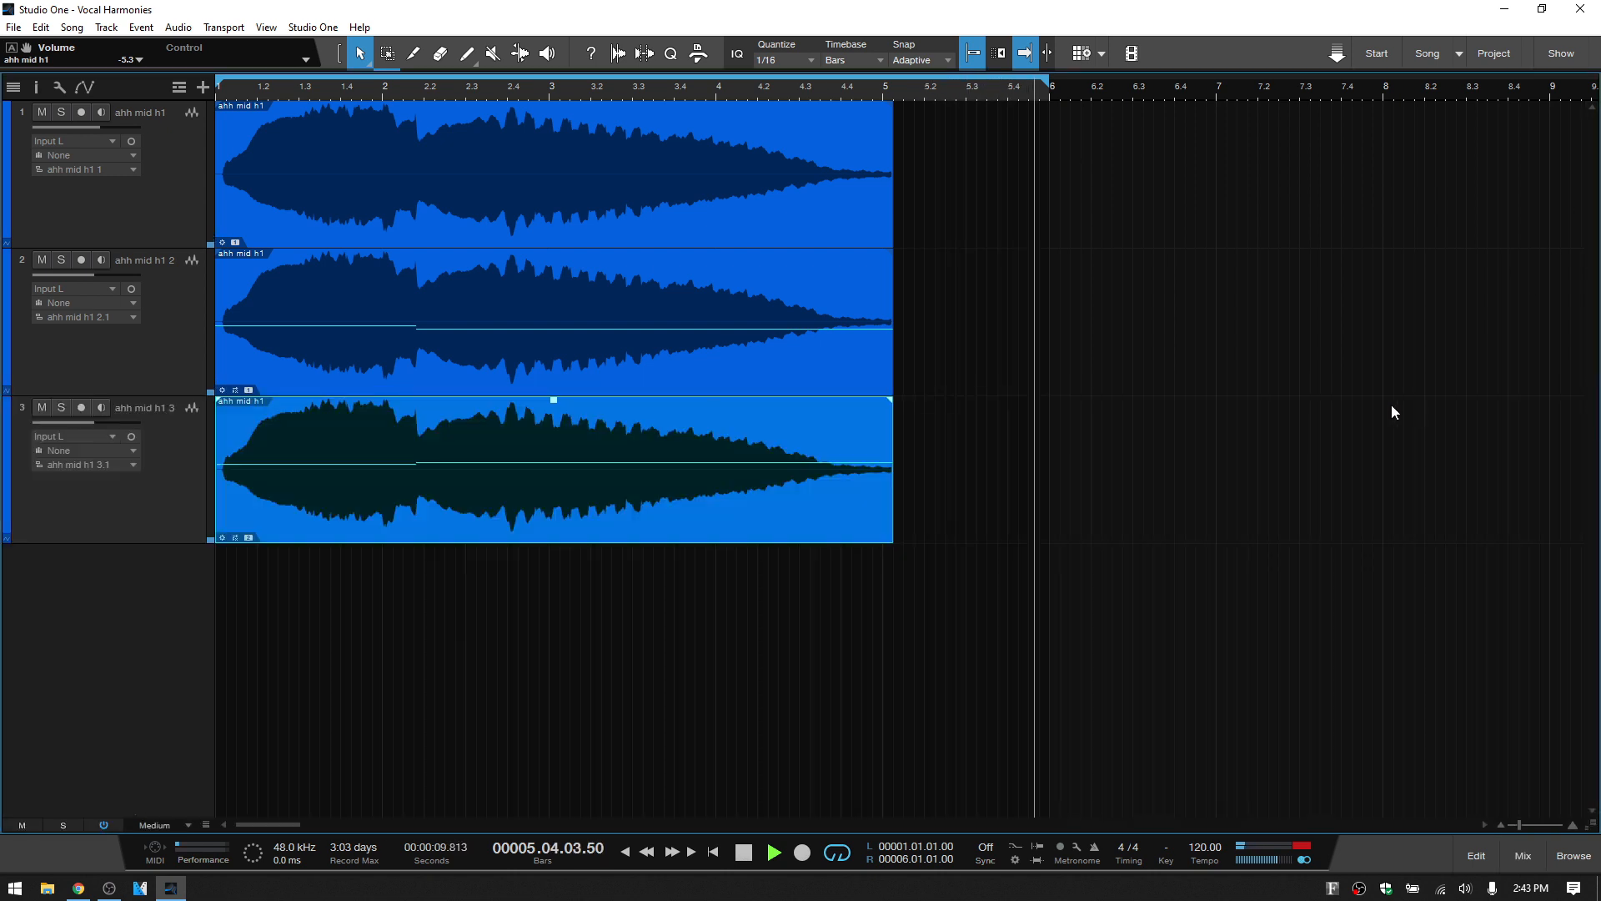
{"action": "left_click", "coordinate": [62, 111]}
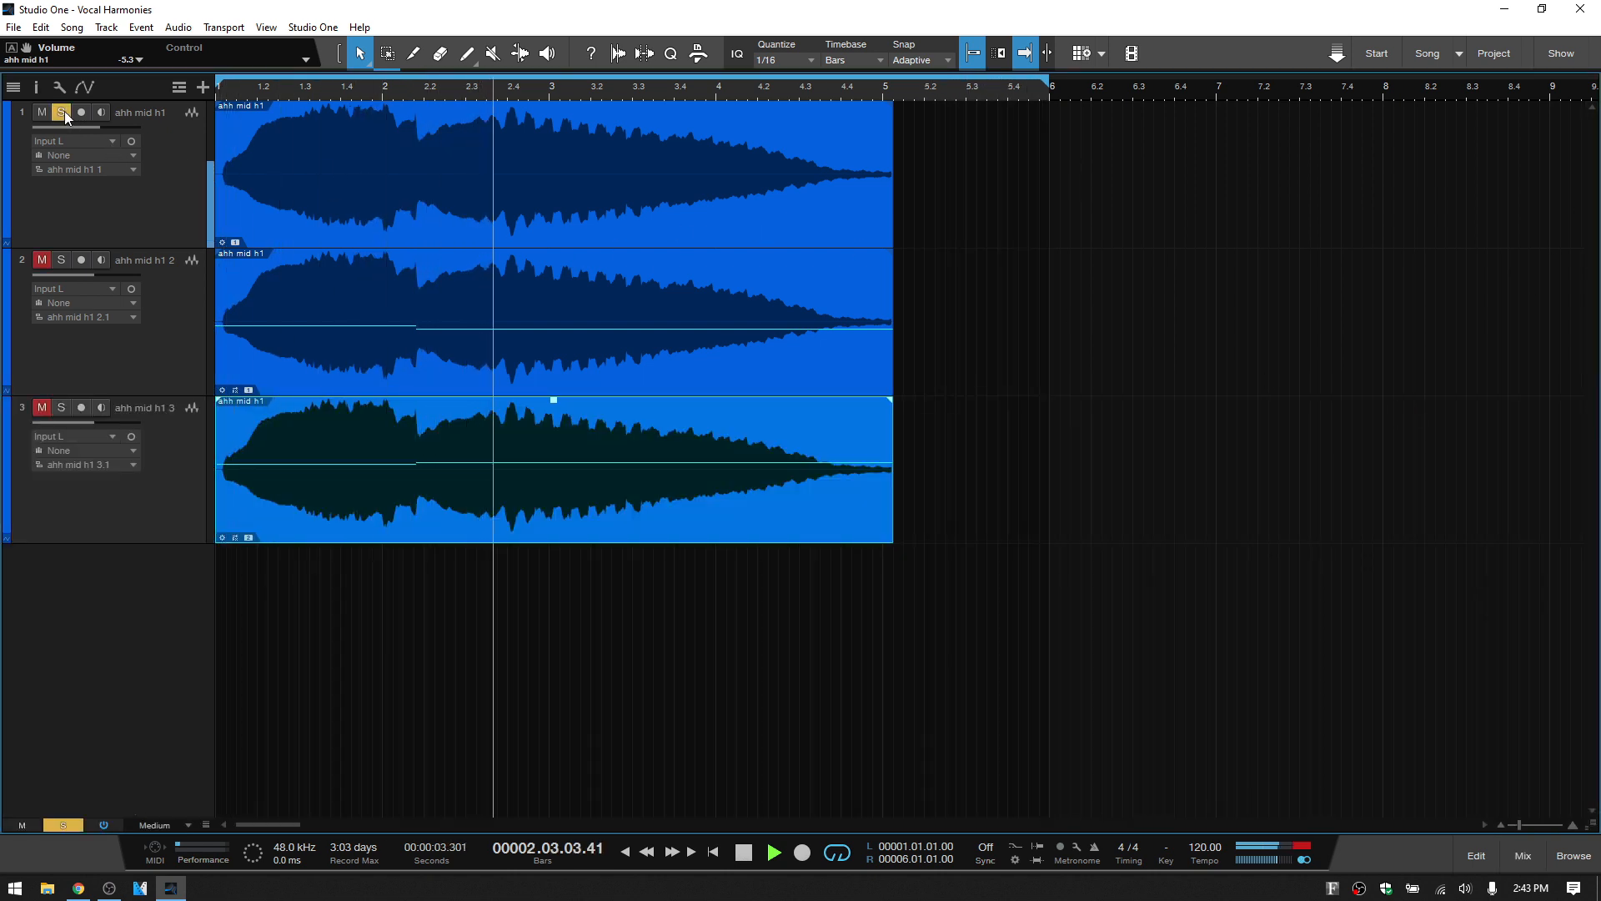
{"action": "left_click", "coordinate": [63, 112]}
{"action": "left_click", "coordinate": [64, 261]}
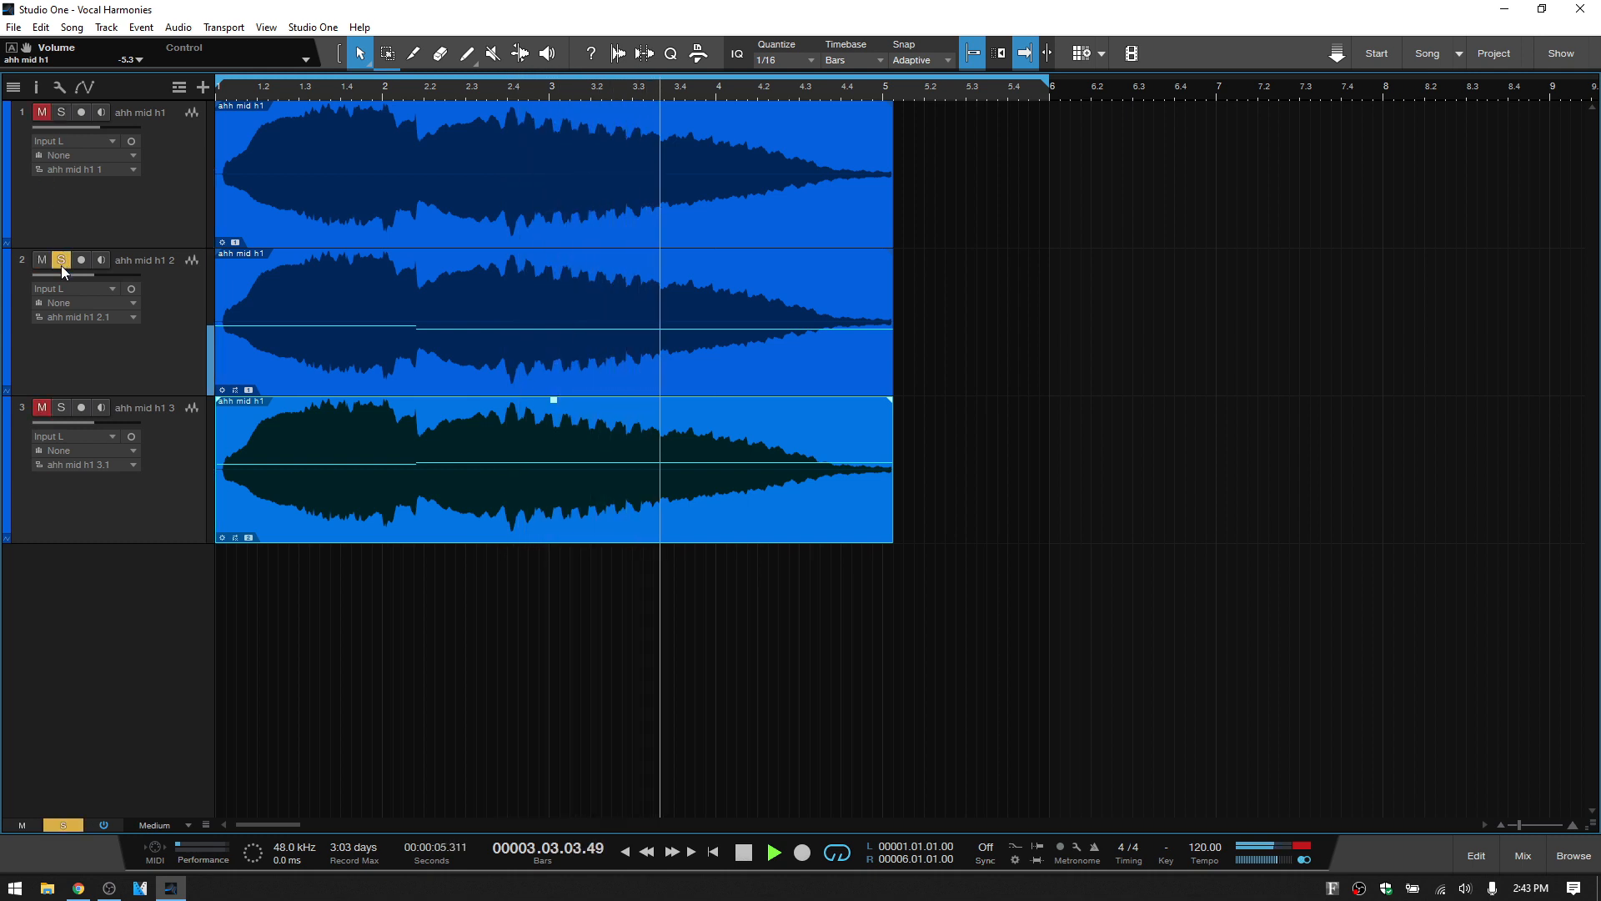
{"action": "left_click", "coordinate": [62, 264]}
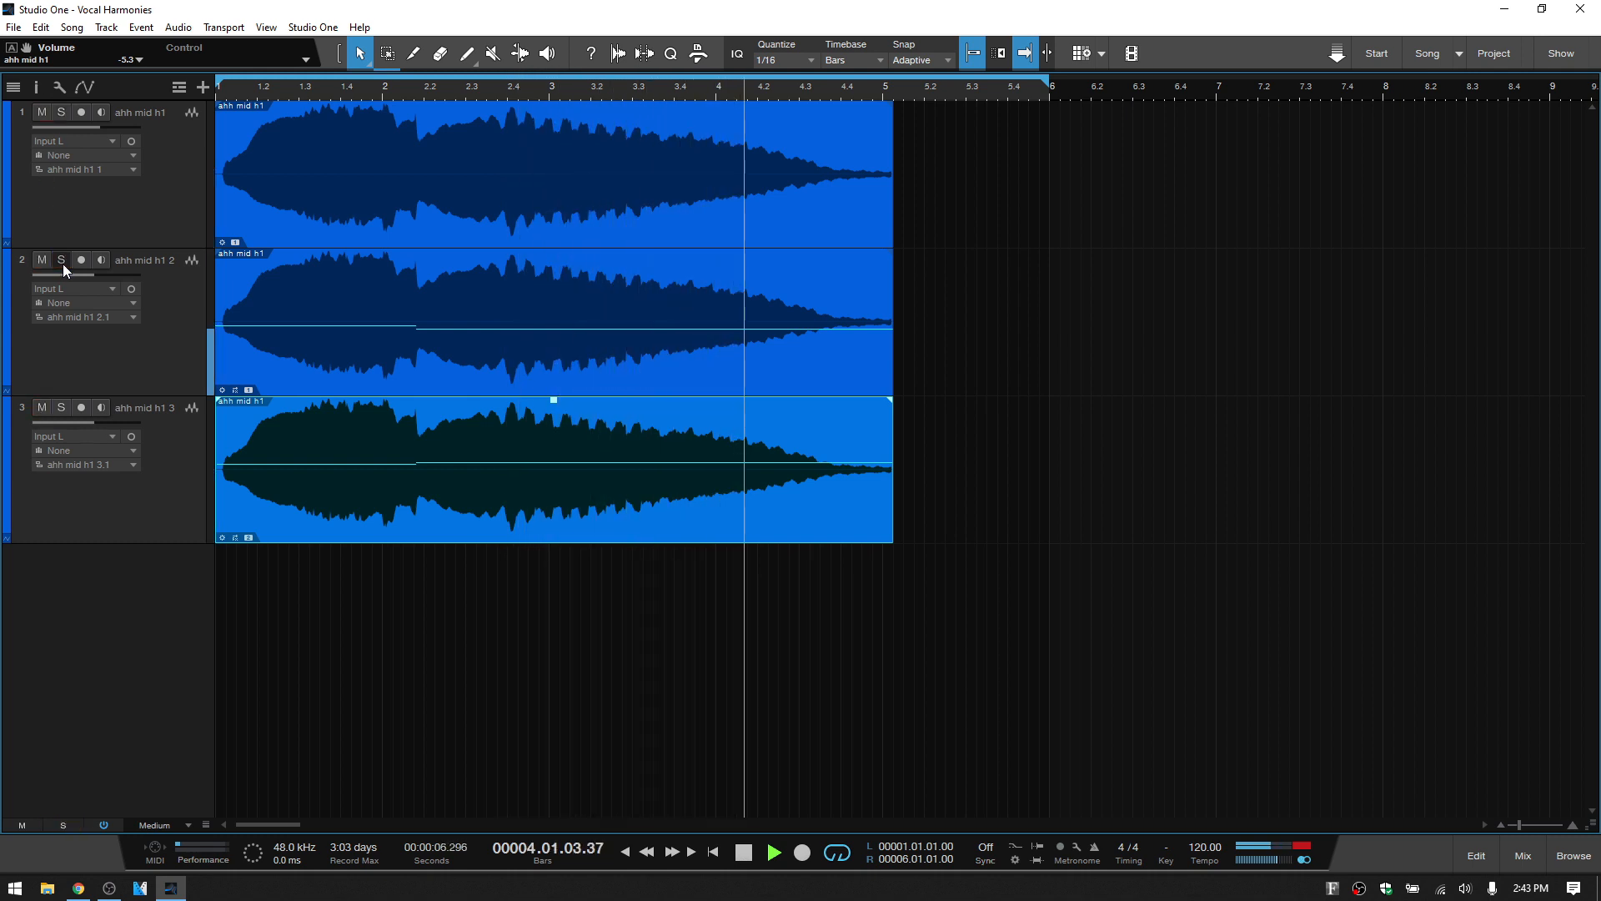
{"action": "left_click", "coordinate": [62, 410]}
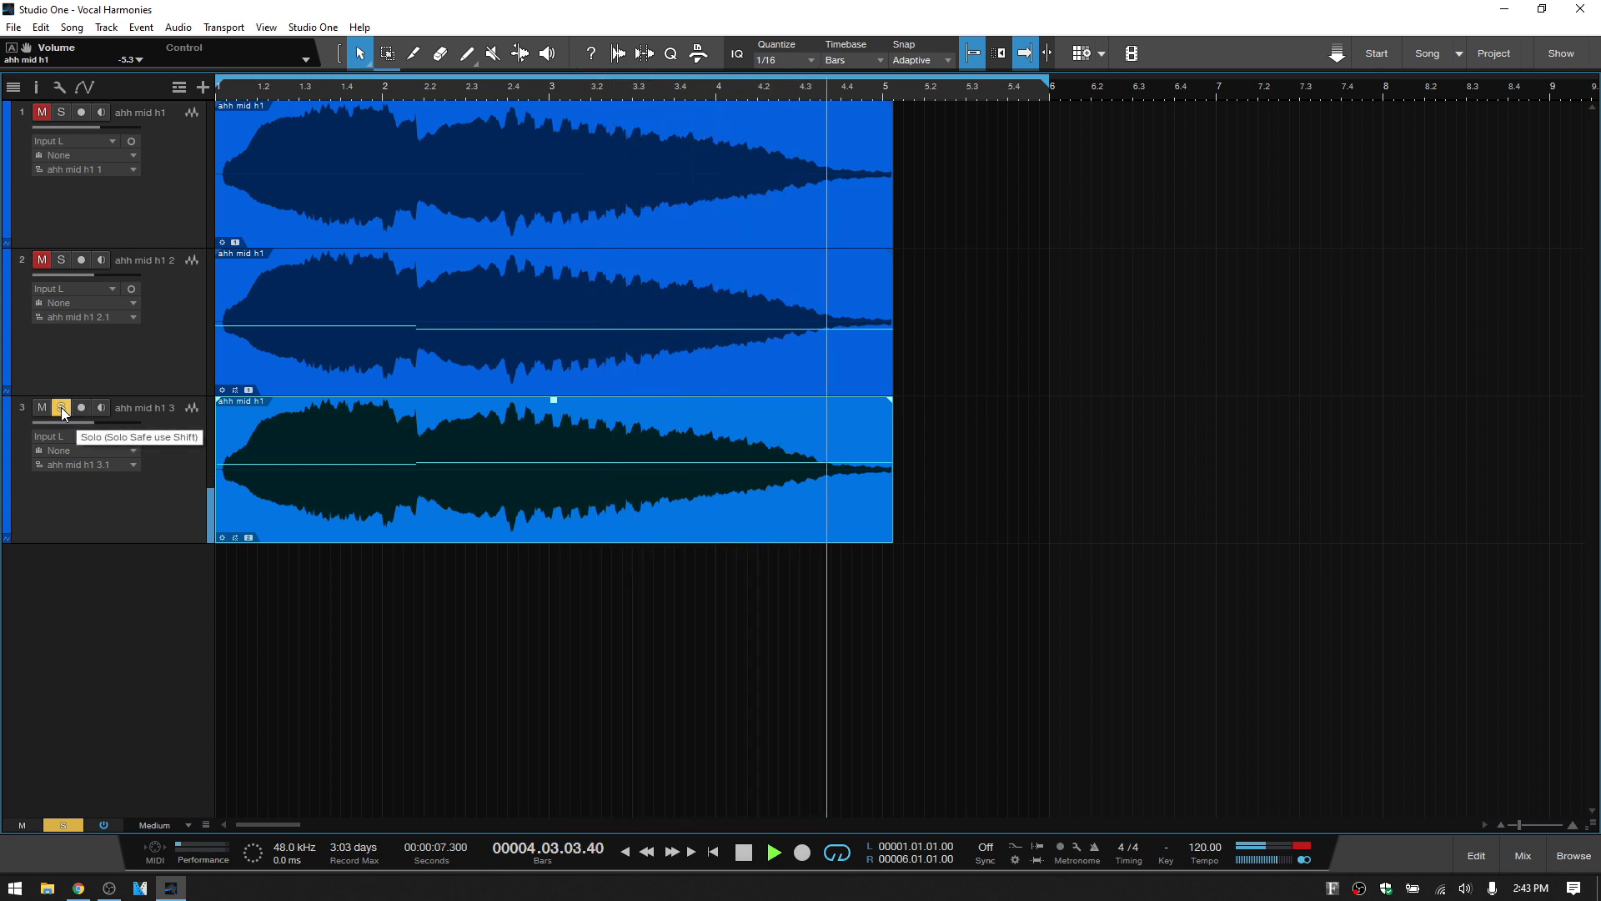
{"action": "left_click", "coordinate": [62, 407]}
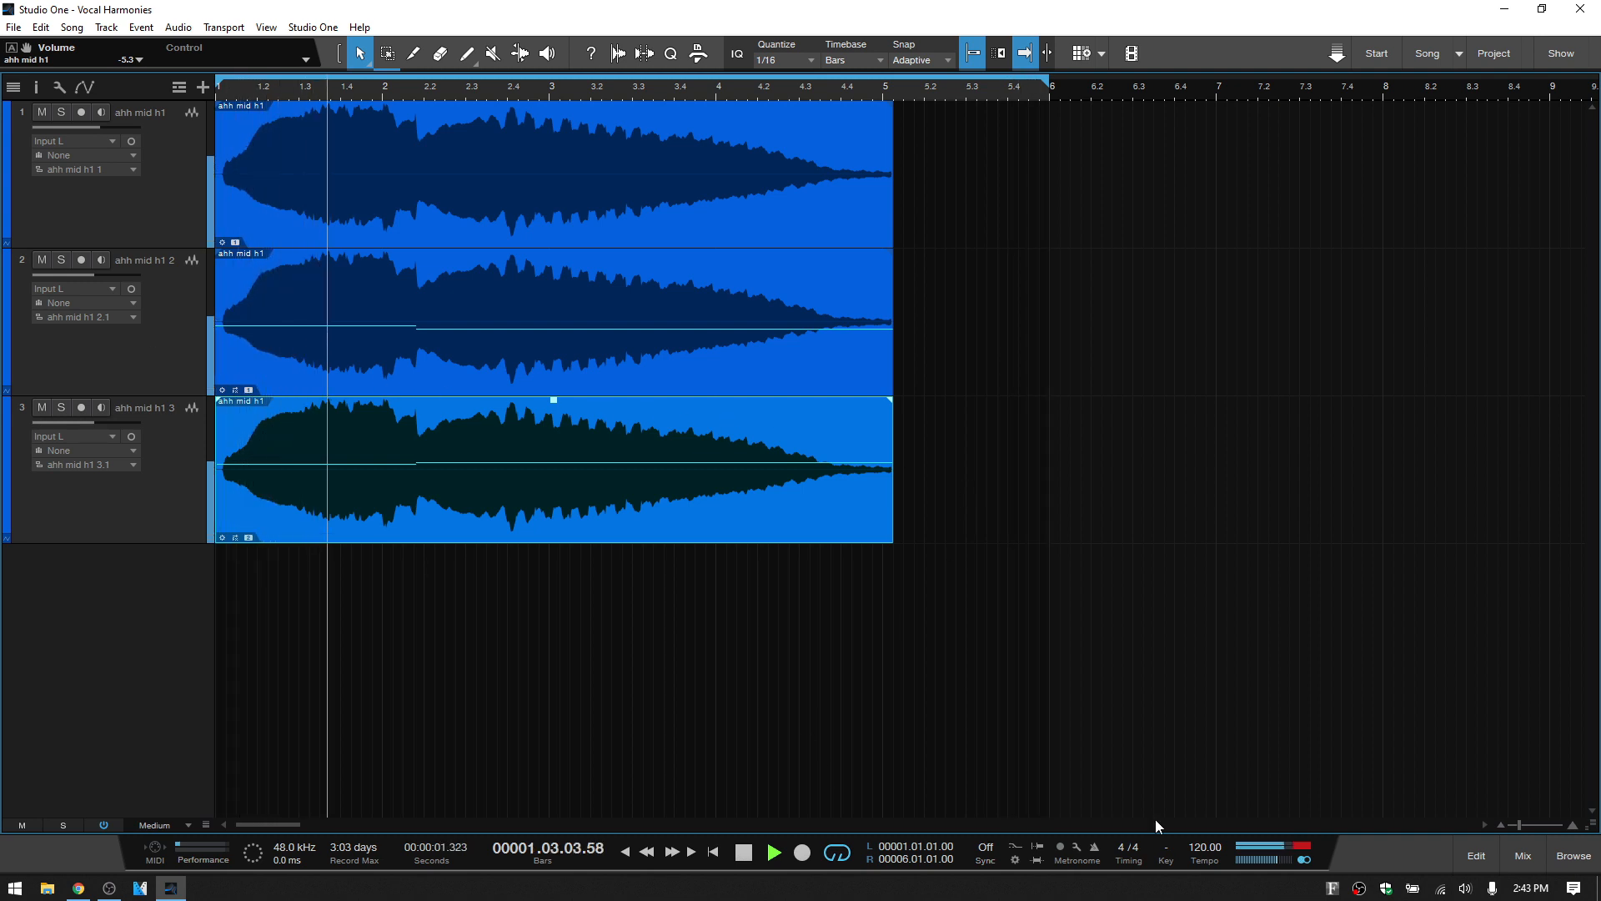
Show the mixer, raise the FX 1 reverb channel to -9.6 dB, stop playback and hide the mixer again
{"action": "key", "text": "F3"}
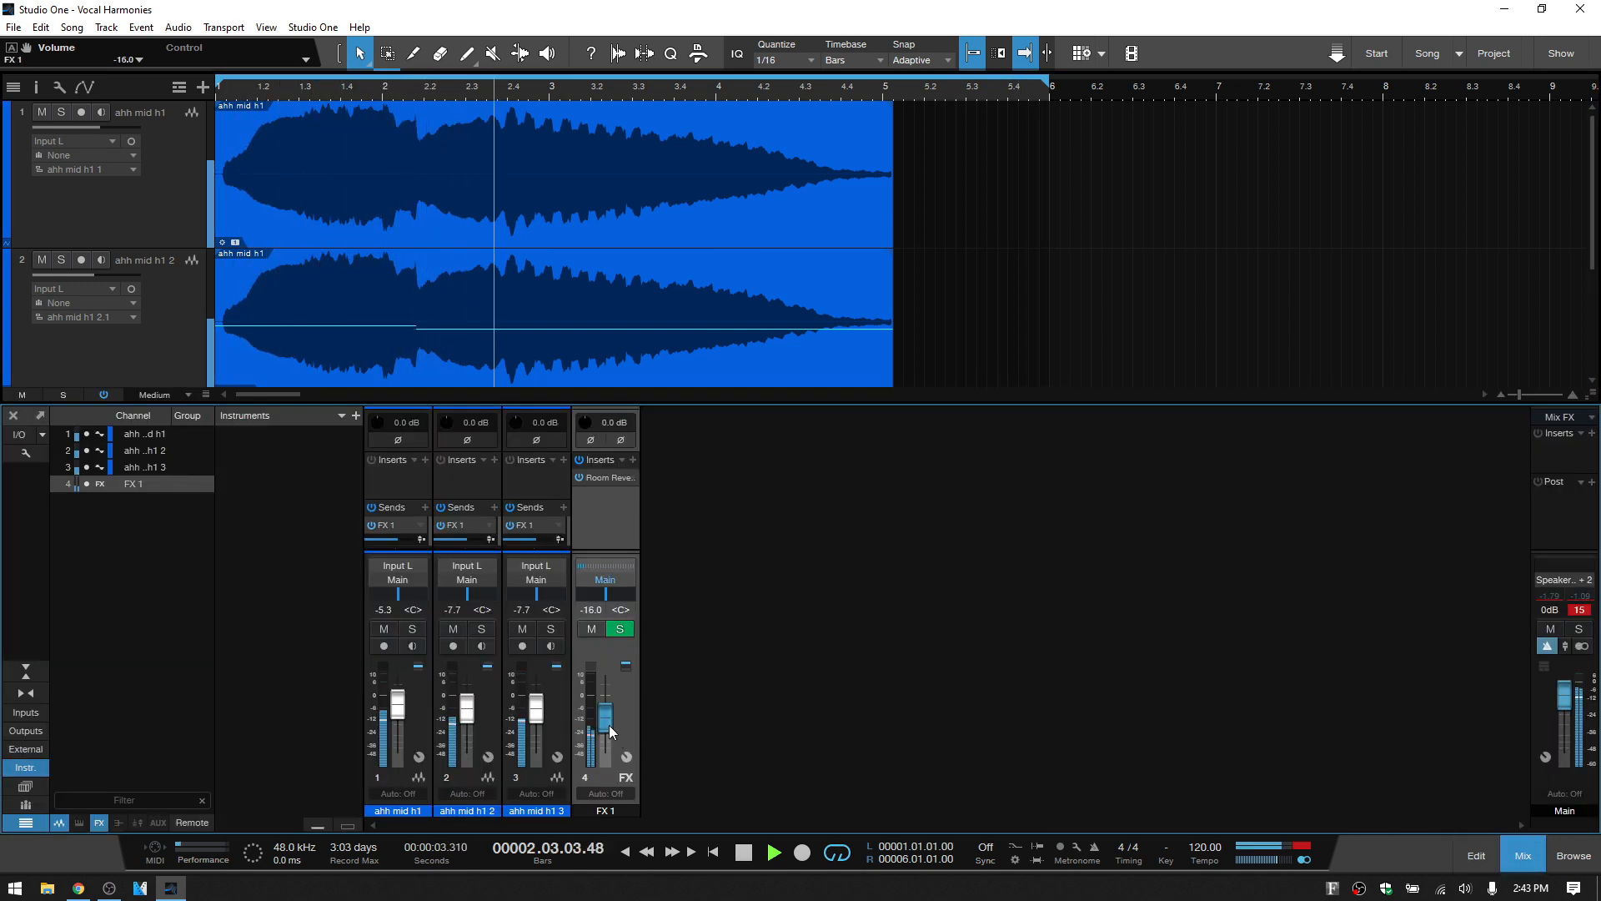
{"action": "left_click_drag", "start_coordinate": [609, 724], "coordinate": [609, 719]}
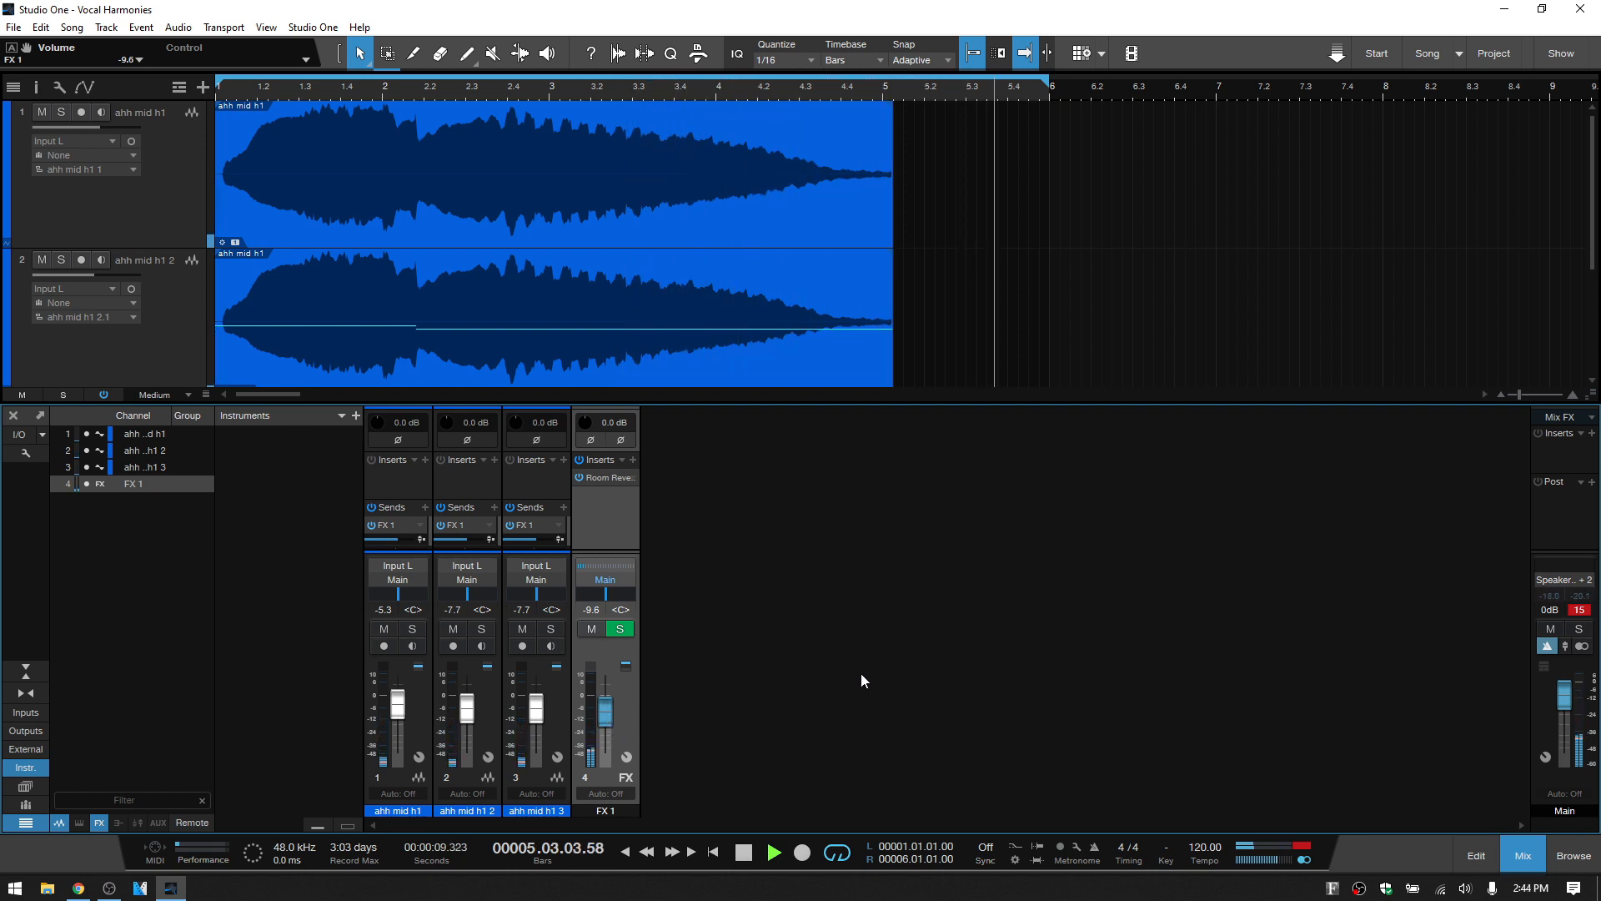
{"action": "key", "text": "space"}
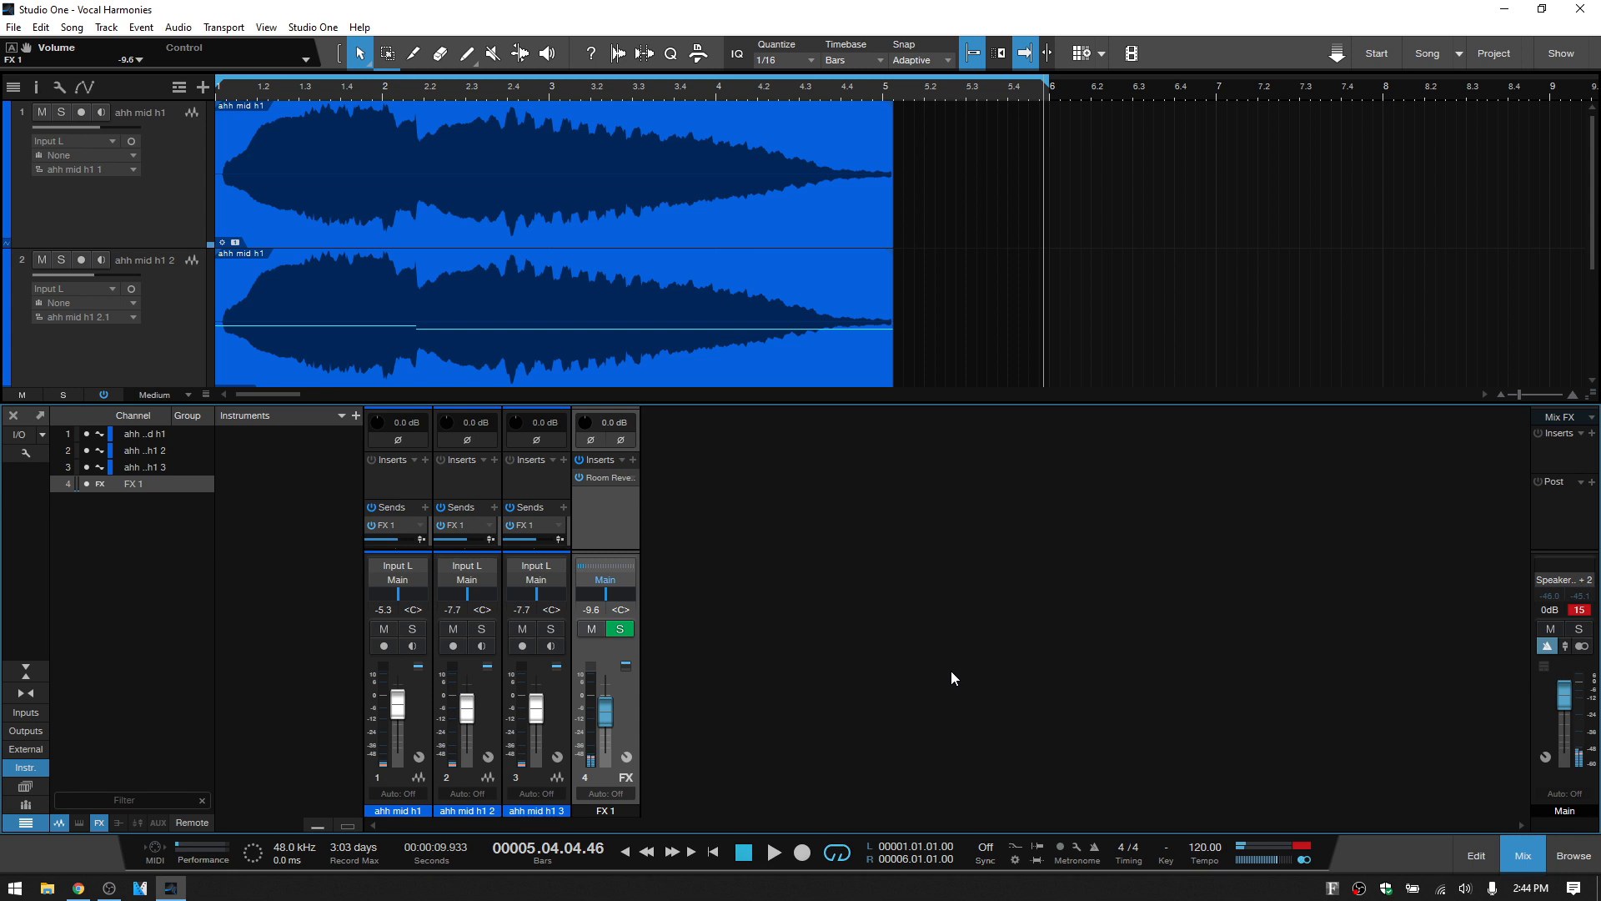
{"action": "left_click", "coordinate": [1527, 859]}
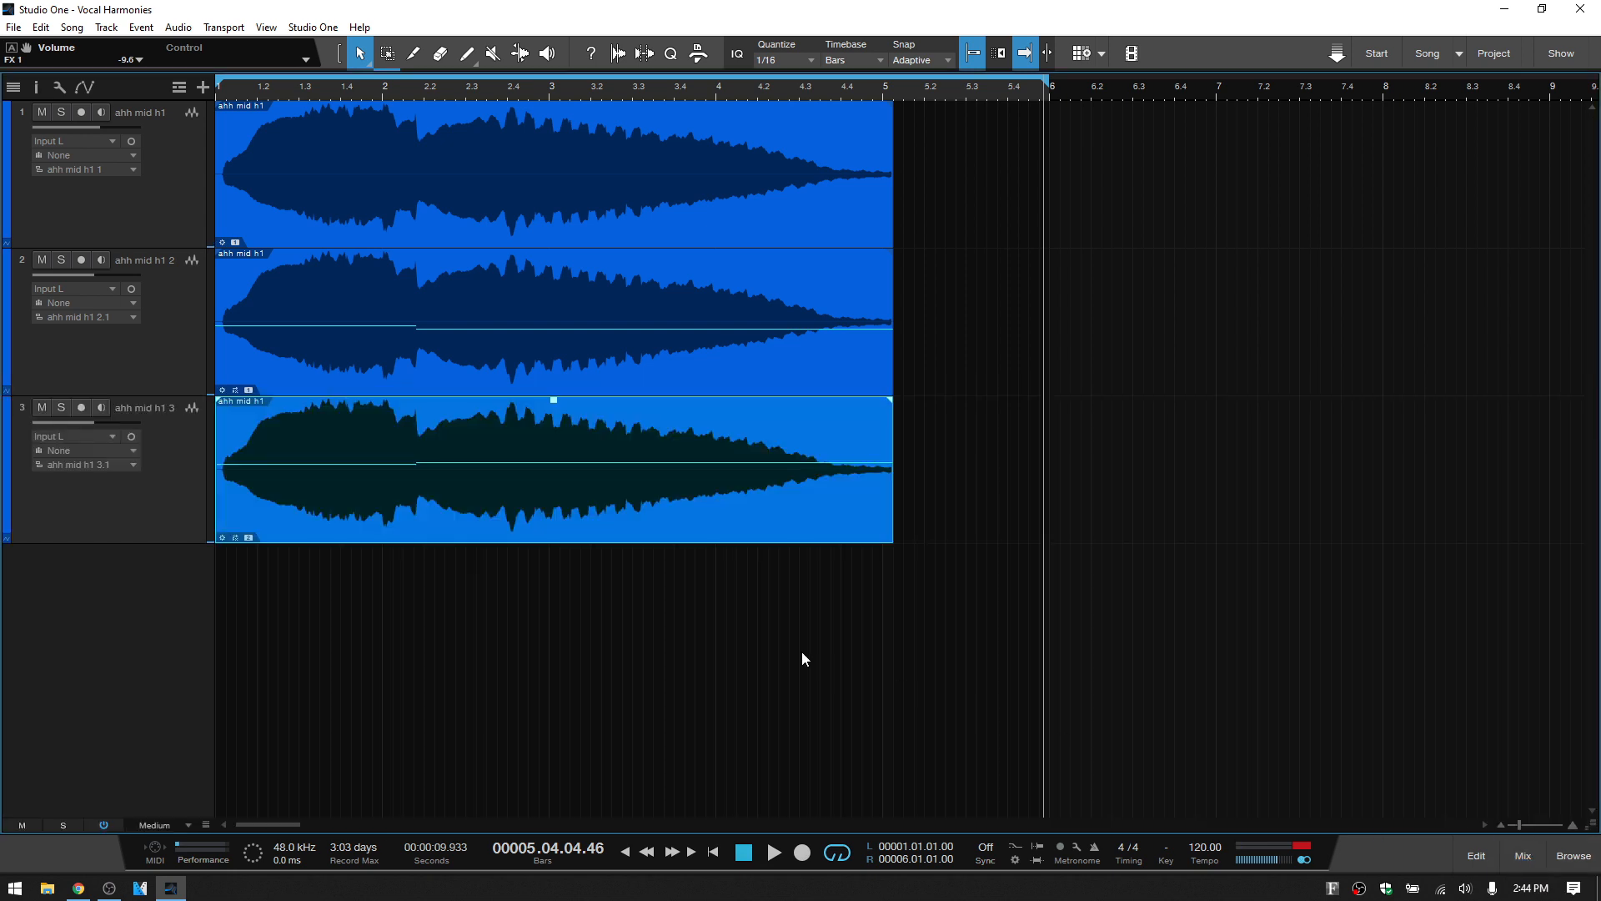
Split the long Bb note of the third vocal track at bar 3 in Melodyne and close the editor
{"action": "double_click", "coordinate": [634, 501]}
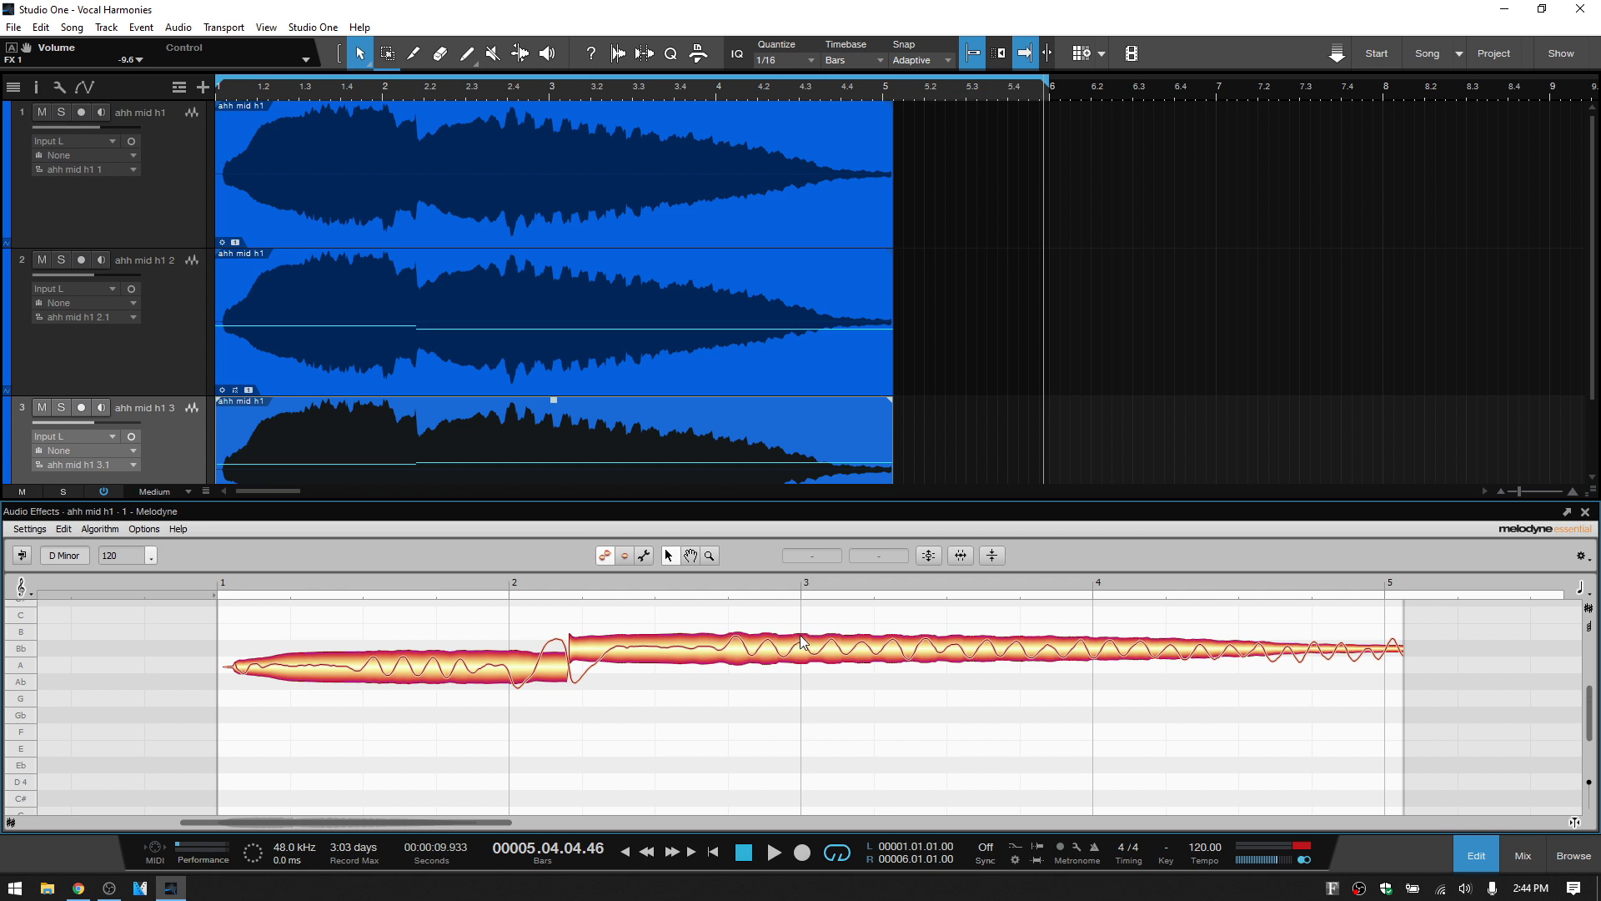
{"action": "double_click", "coordinate": [953, 645]}
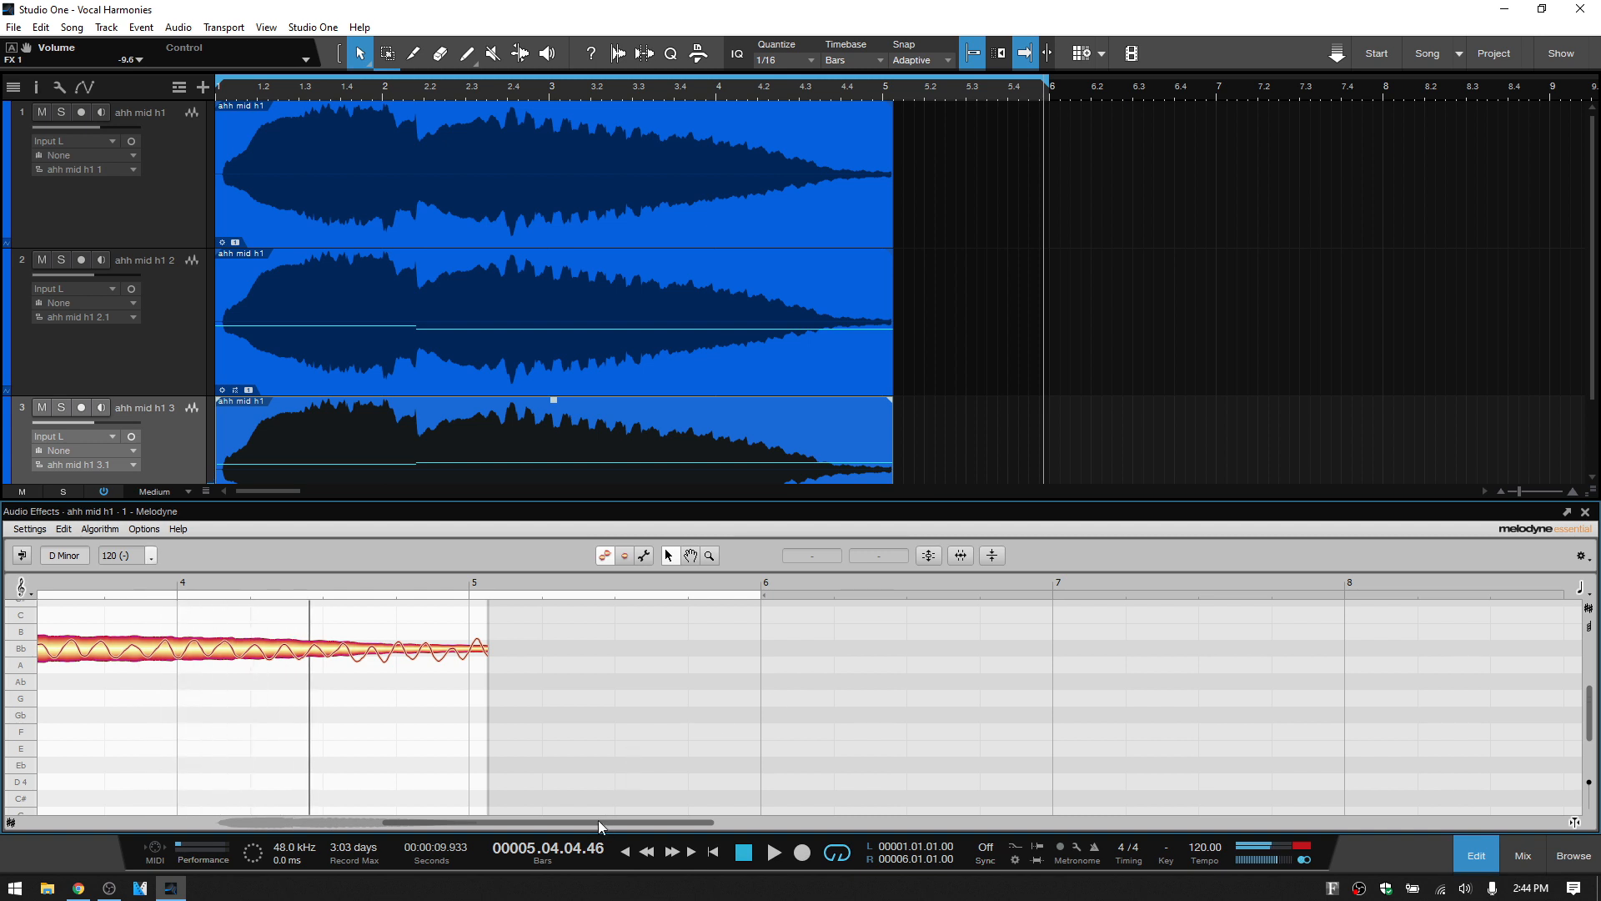
{"action": "left_click_drag", "start_coordinate": [598, 826], "coordinate": [357, 826]}
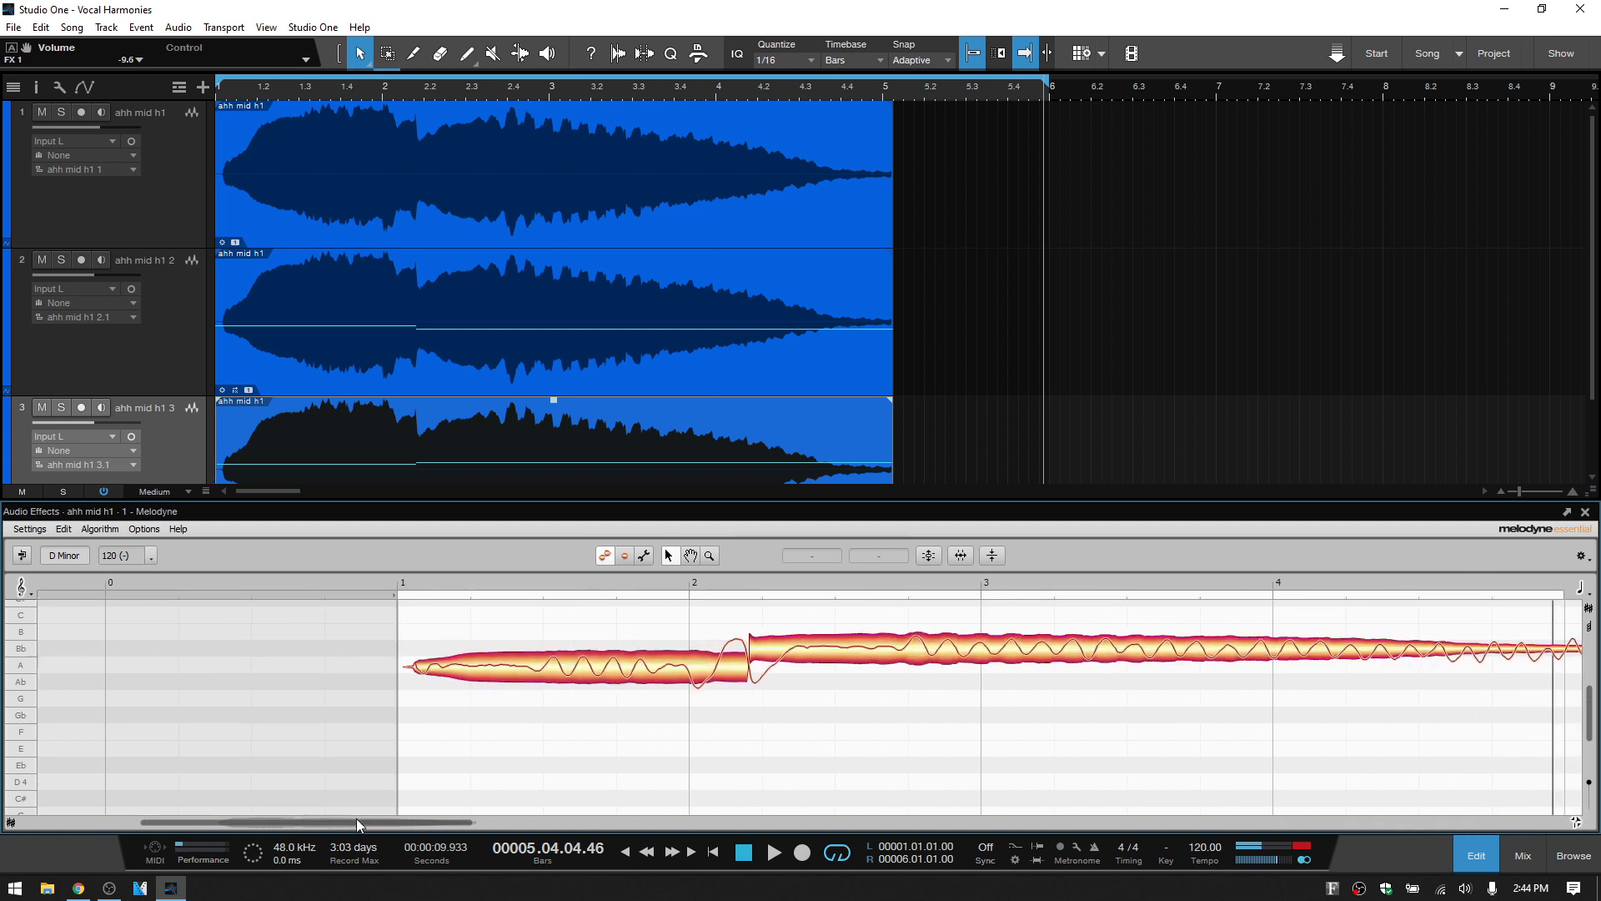
{"action": "left_click", "coordinate": [988, 653]}
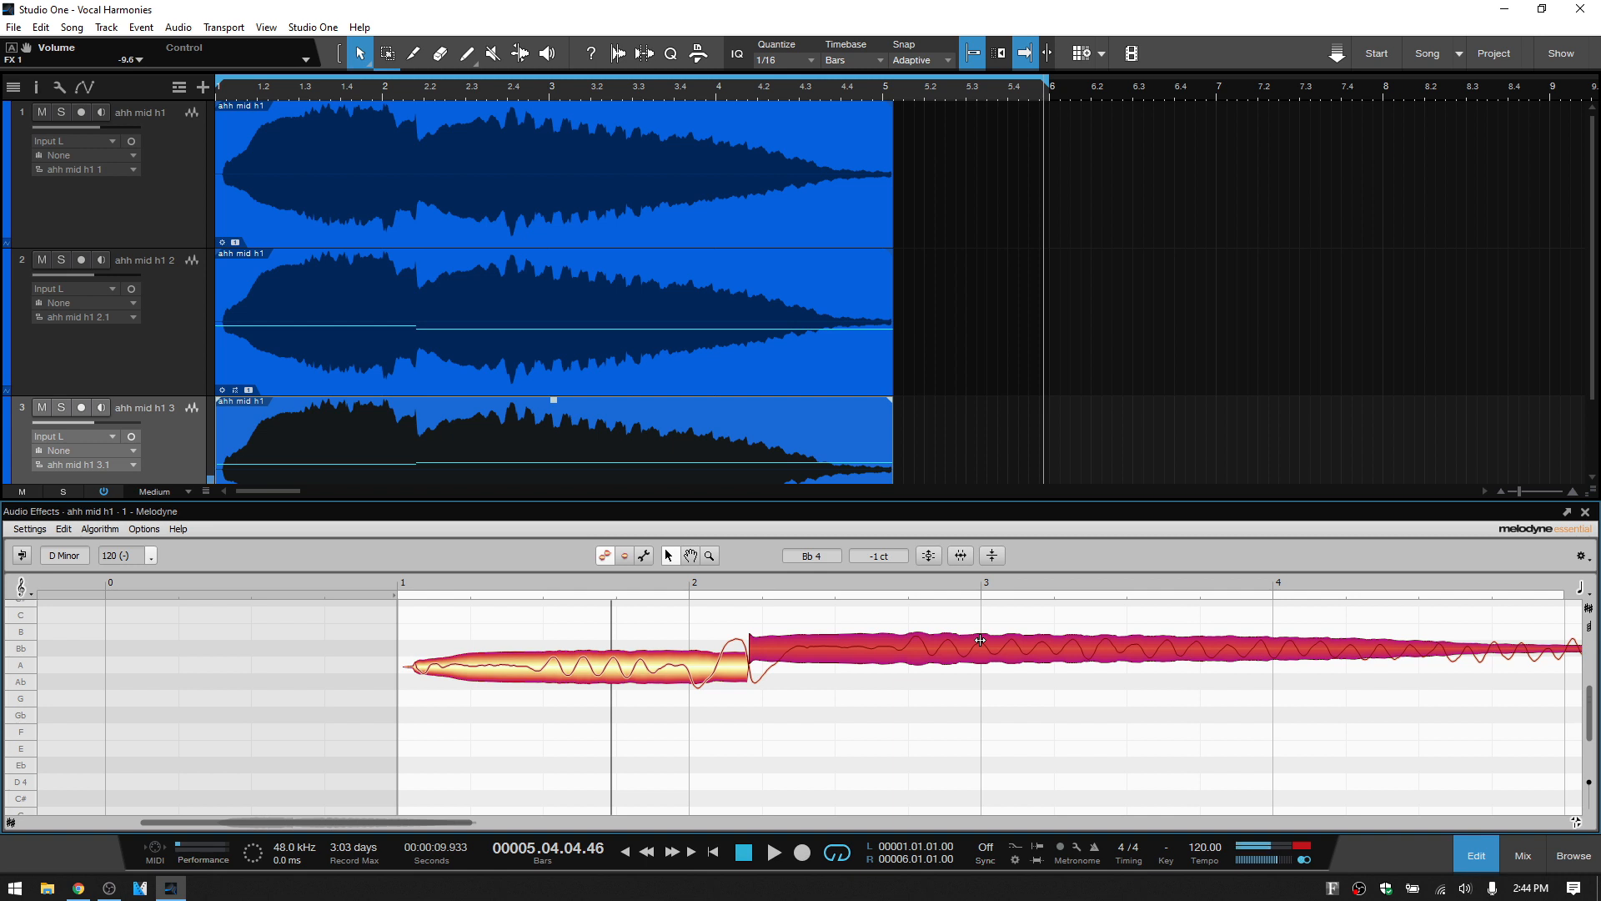
{"action": "double_click", "coordinate": [981, 641]}
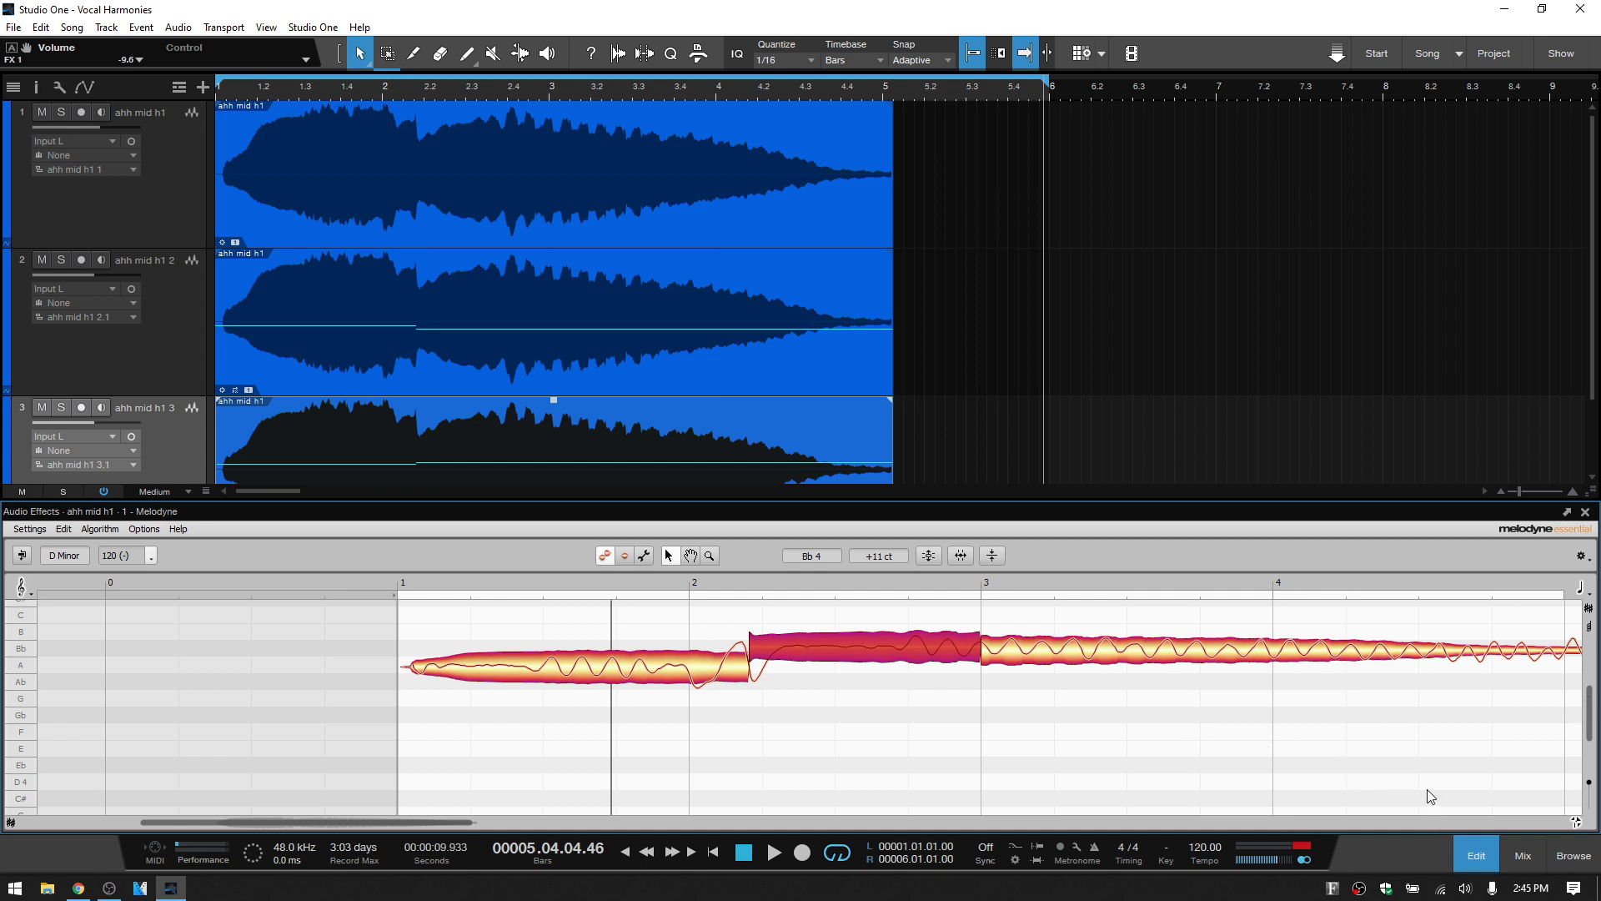
{"action": "left_click", "coordinate": [1461, 858]}
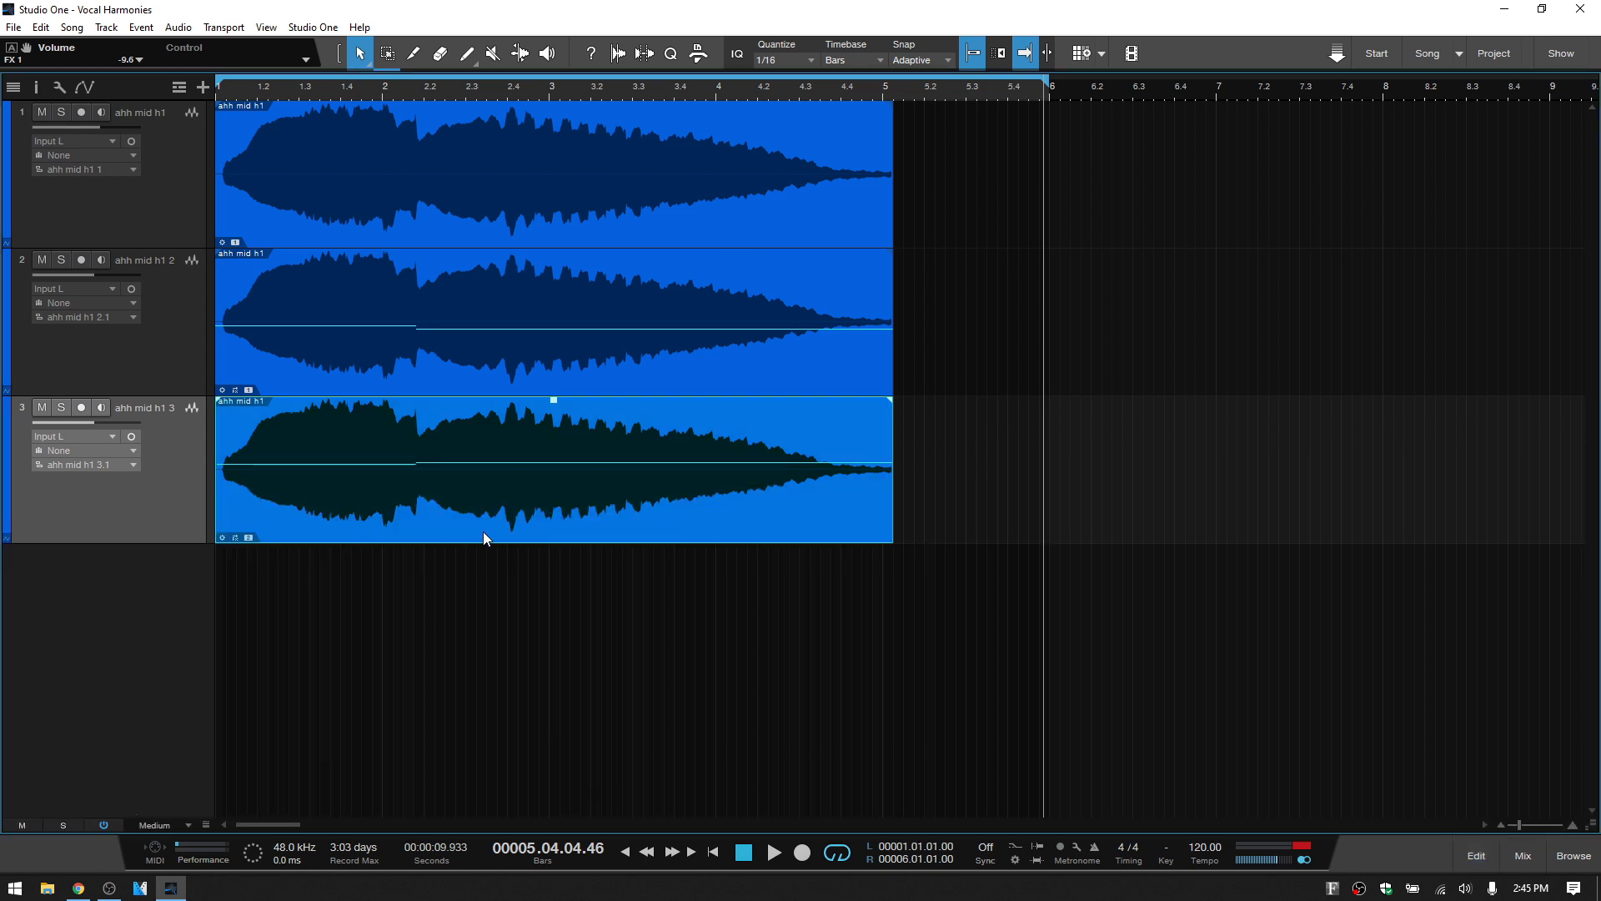
Delete all three vocal events and their tracks, and return the playhead to the start of the song
{"action": "key", "text": "Delete"}
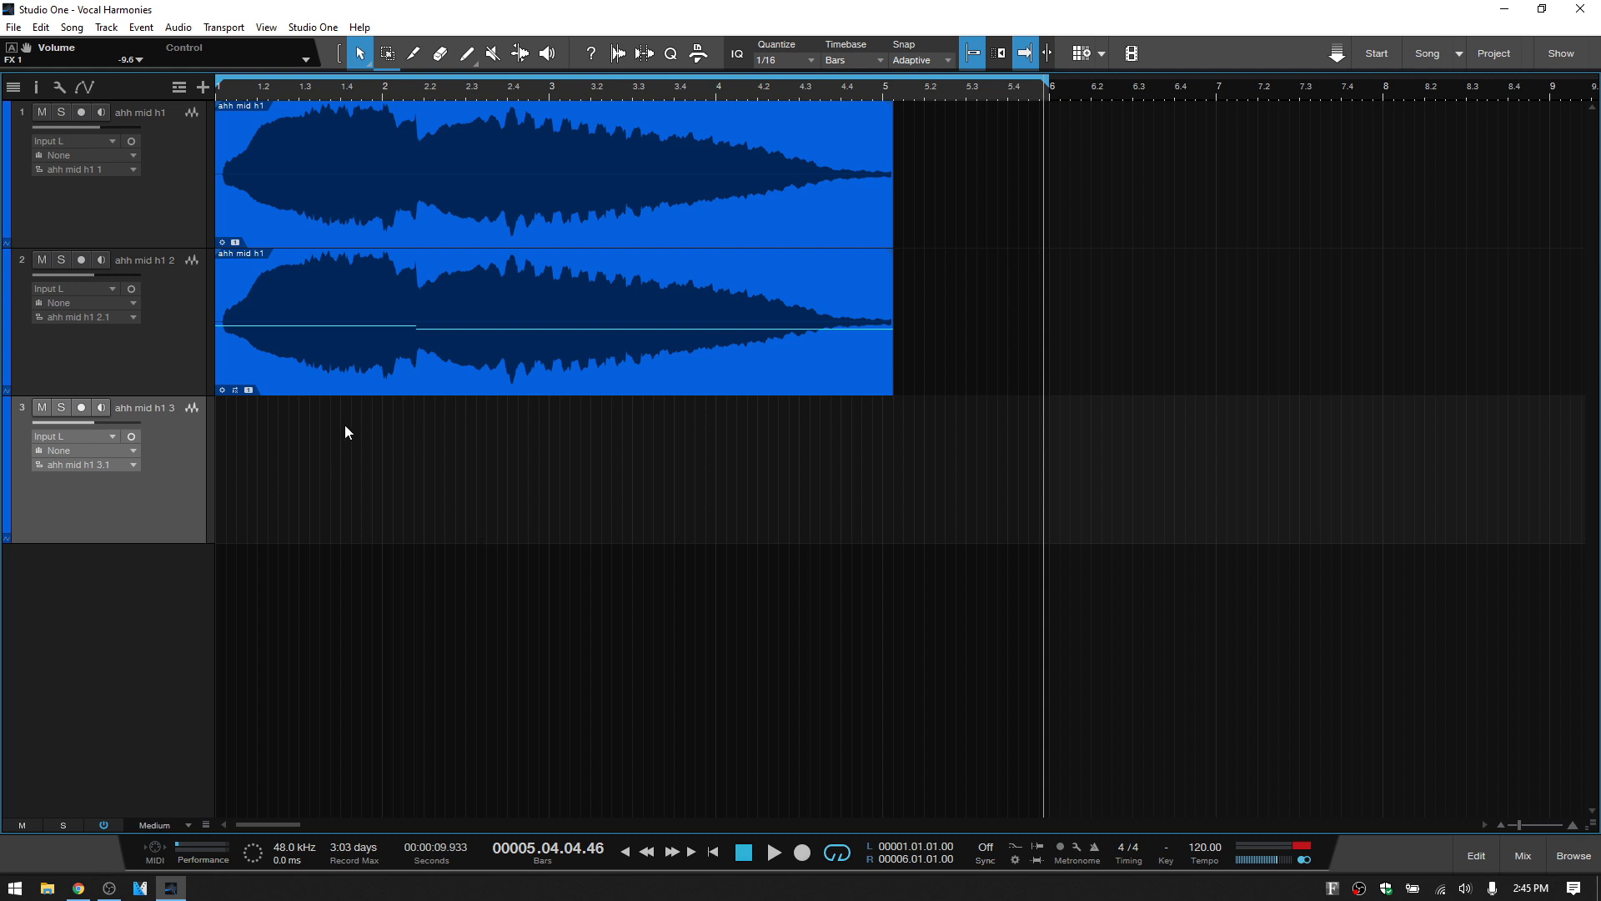
{"action": "left_click", "coordinate": [452, 364]}
{"action": "key", "text": "Delete"}
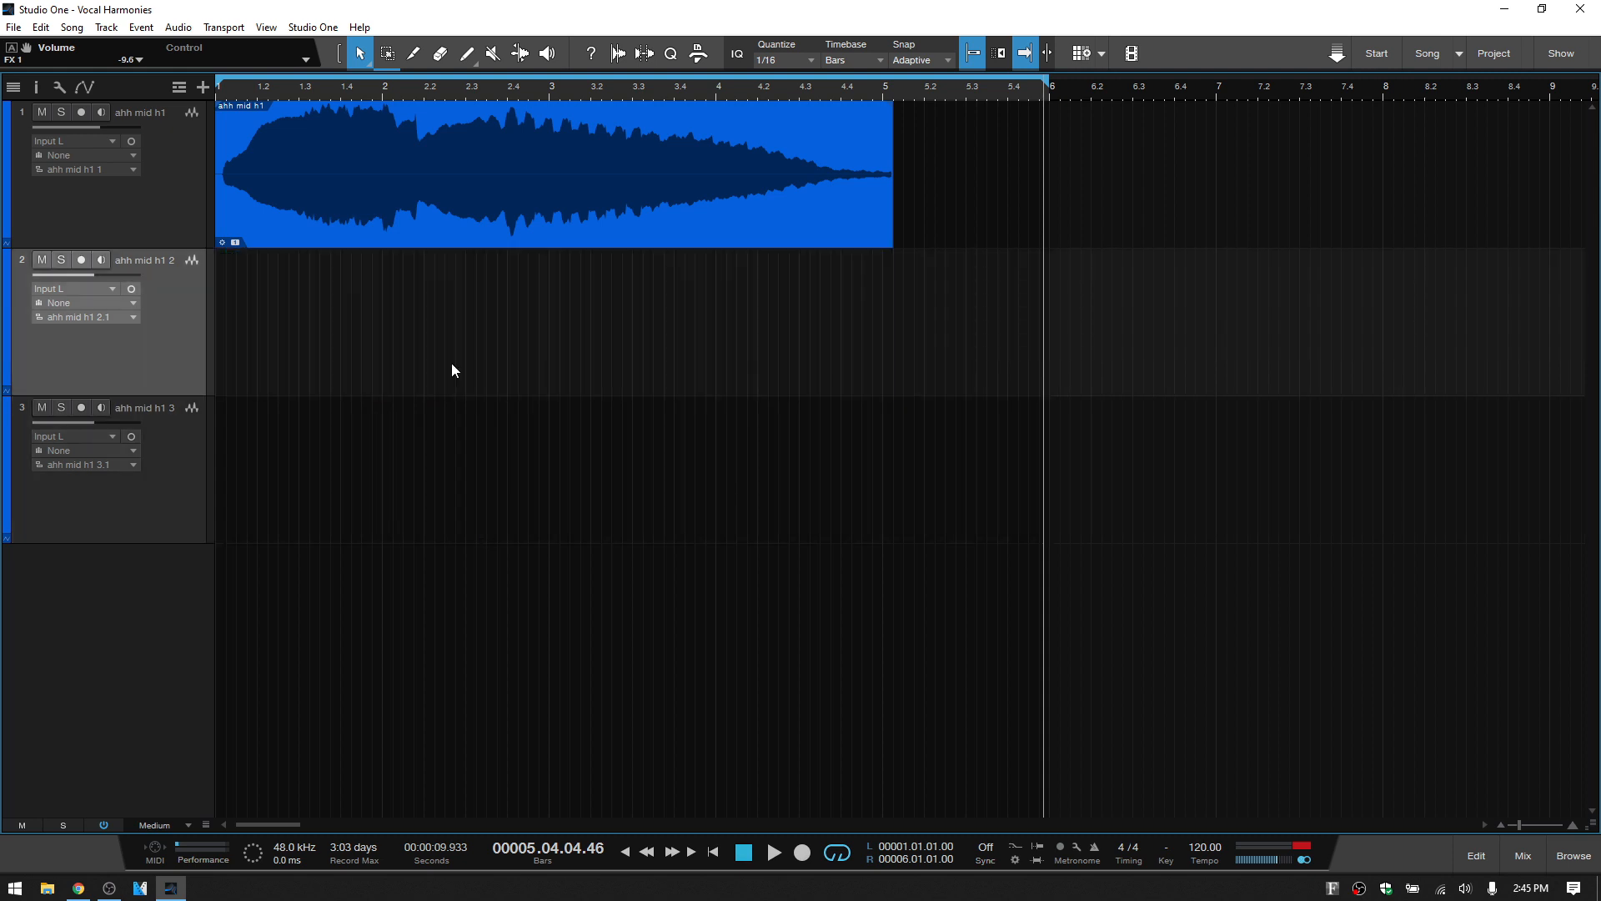
{"action": "key", "text": "Delete"}
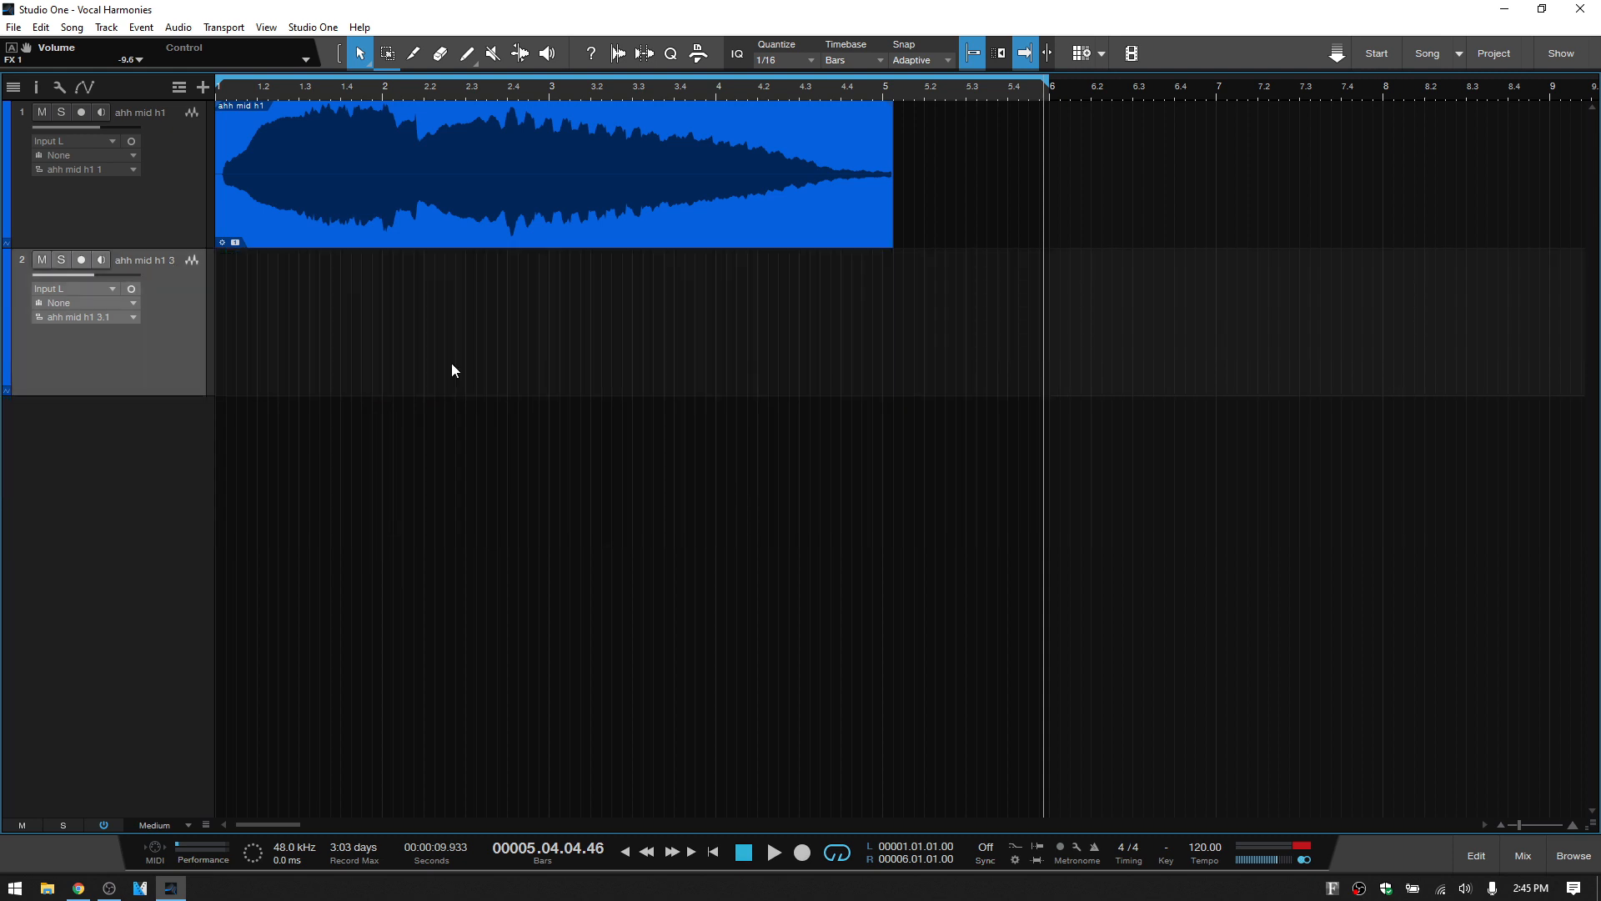
{"action": "key", "text": "Delete"}
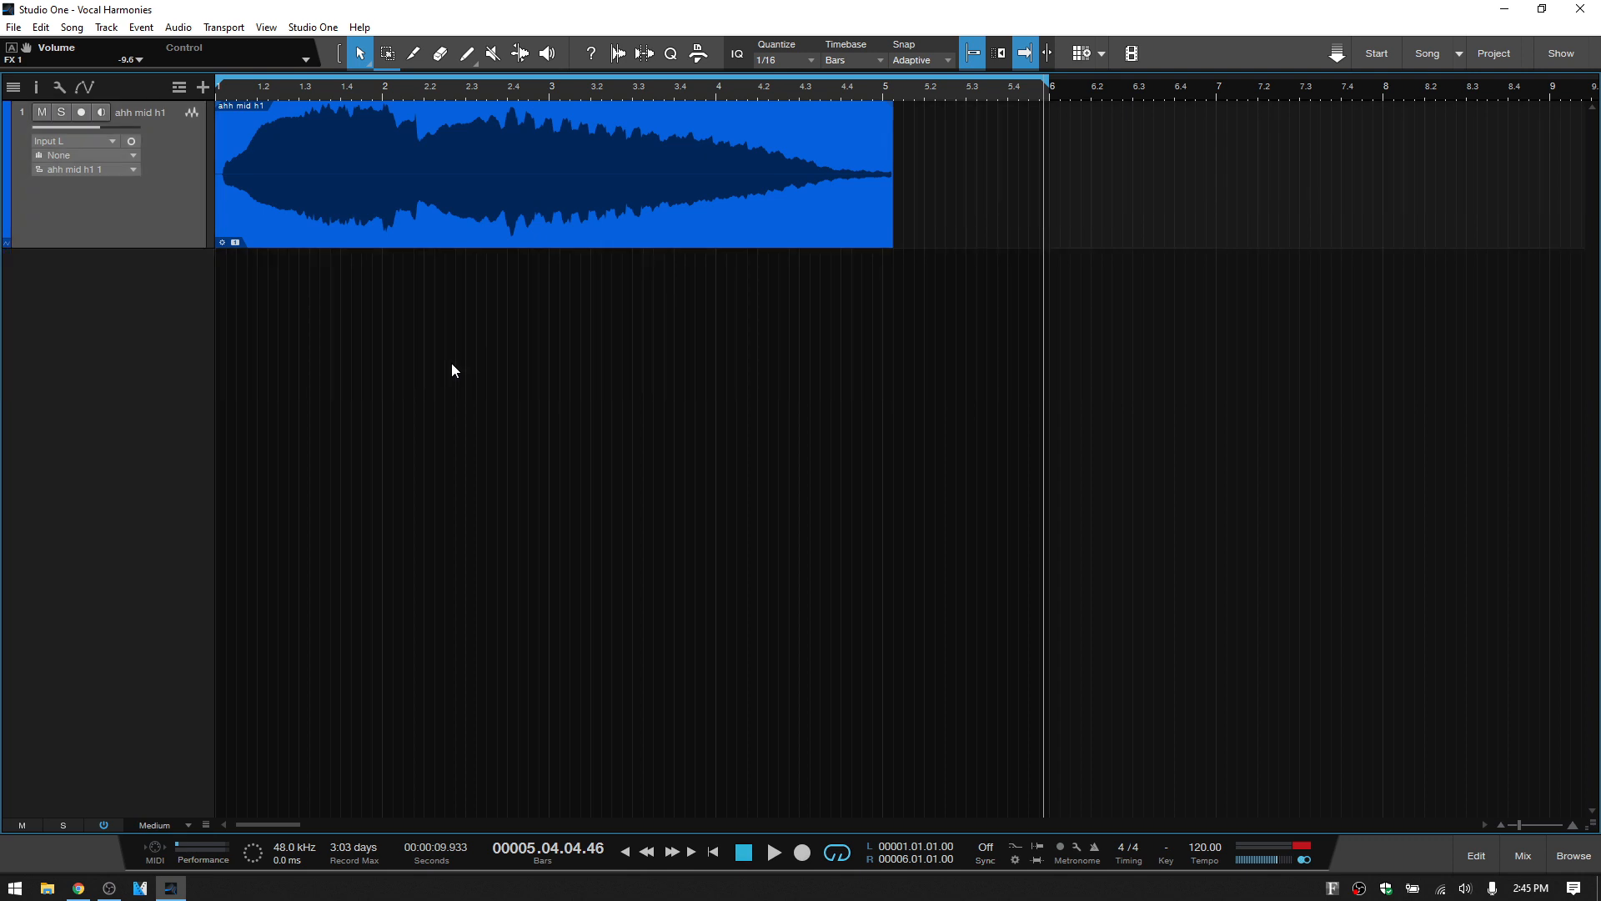
{"action": "key", "text": "Delete"}
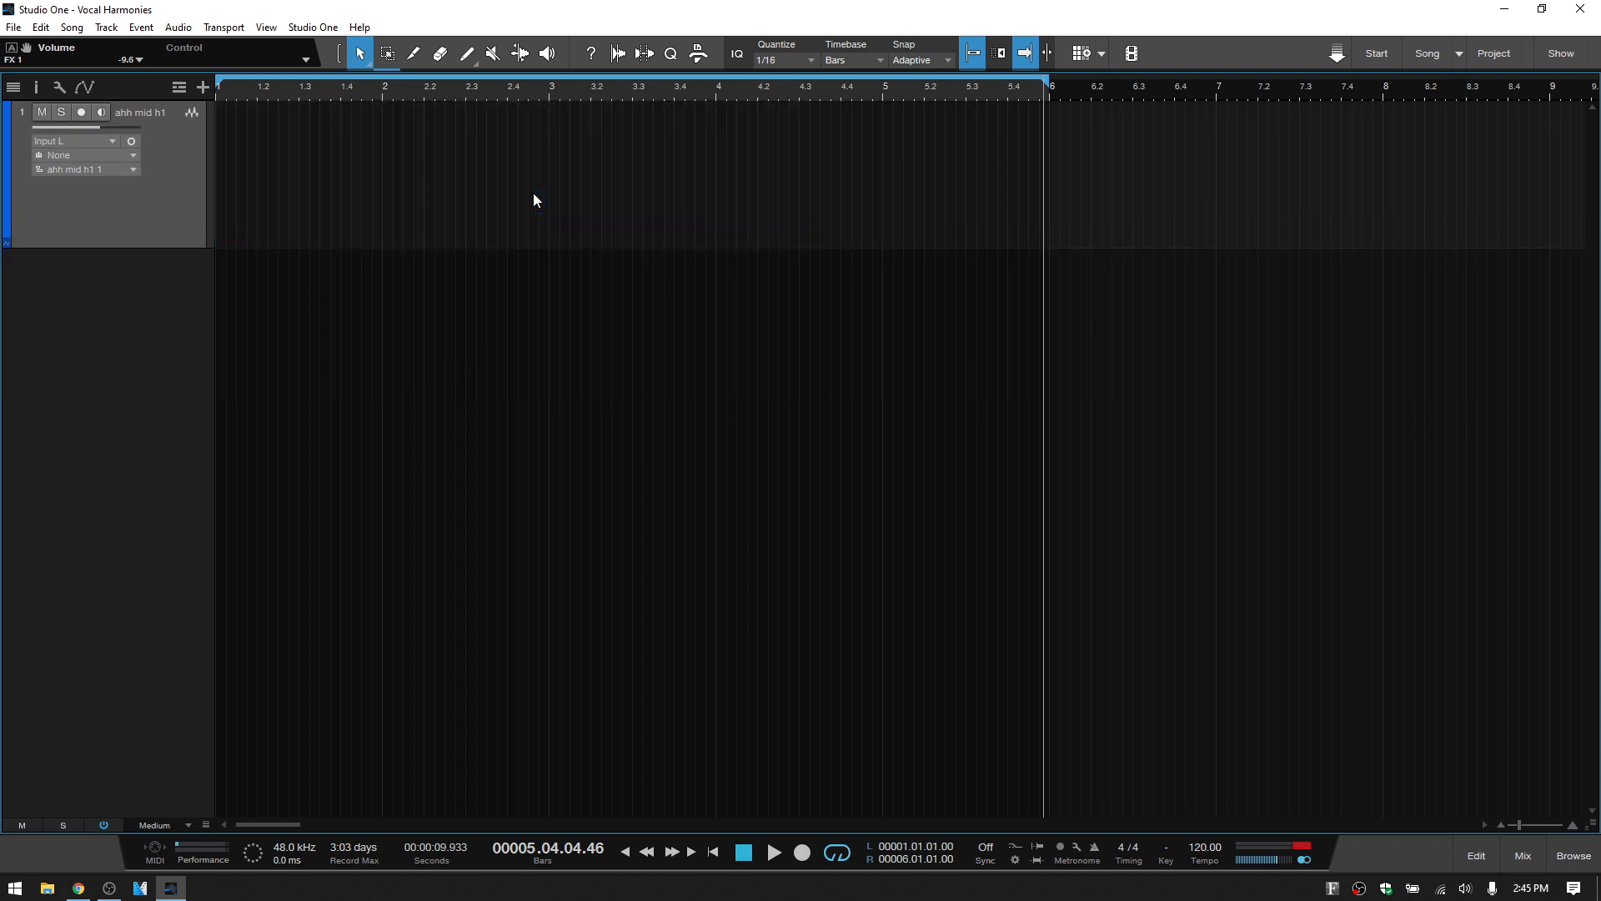
{"action": "key", "text": "Delete"}
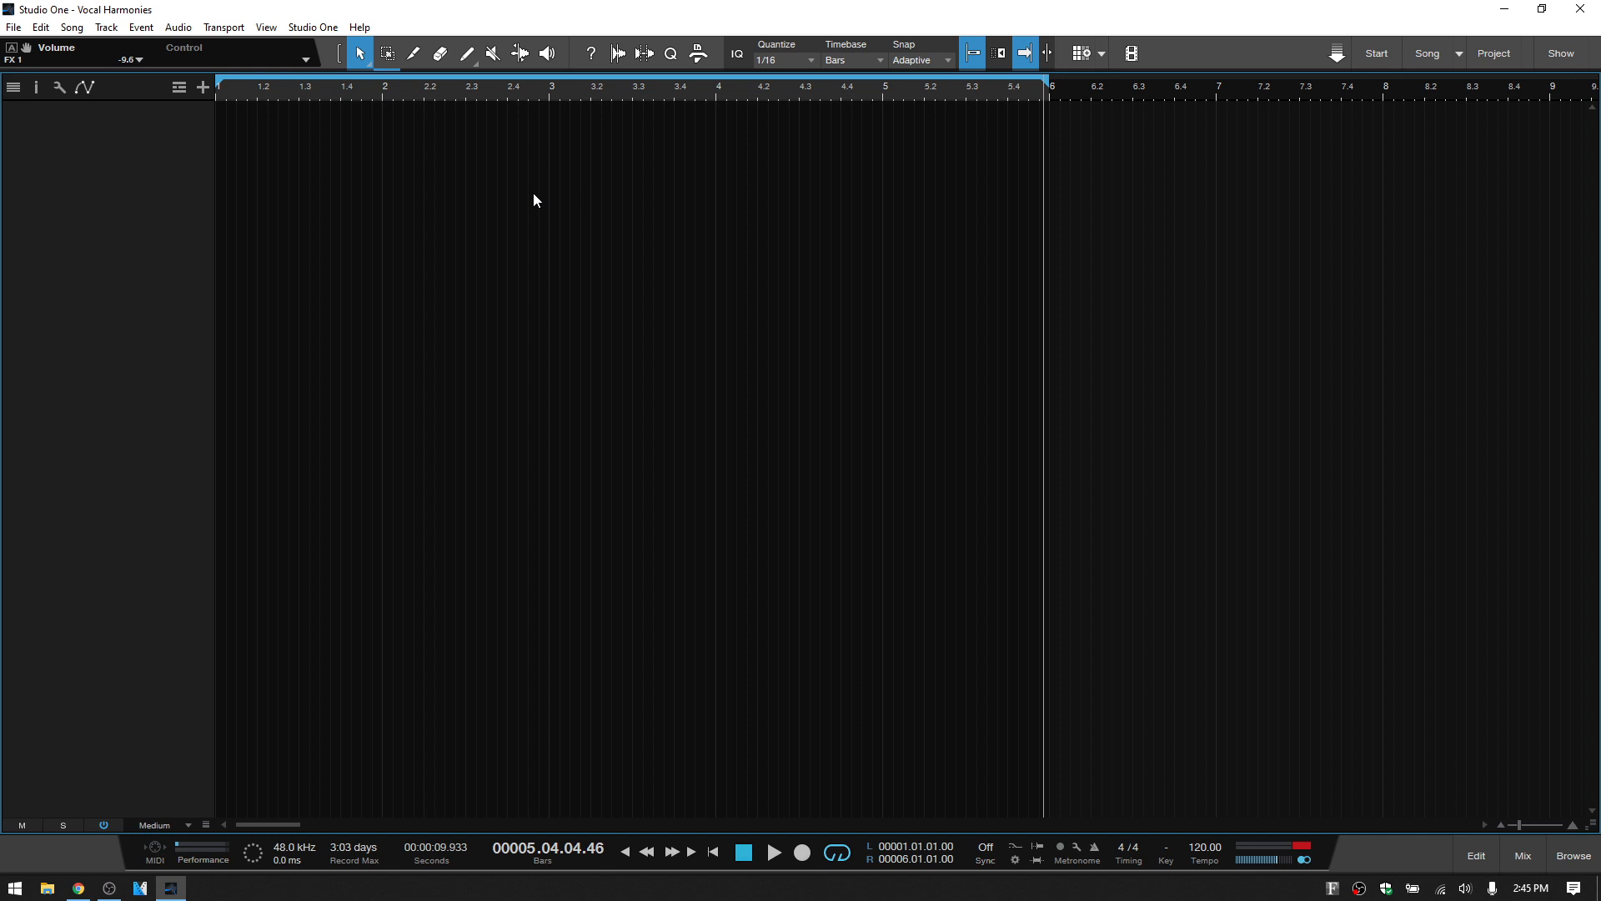
{"action": "key", "text": "Home"}
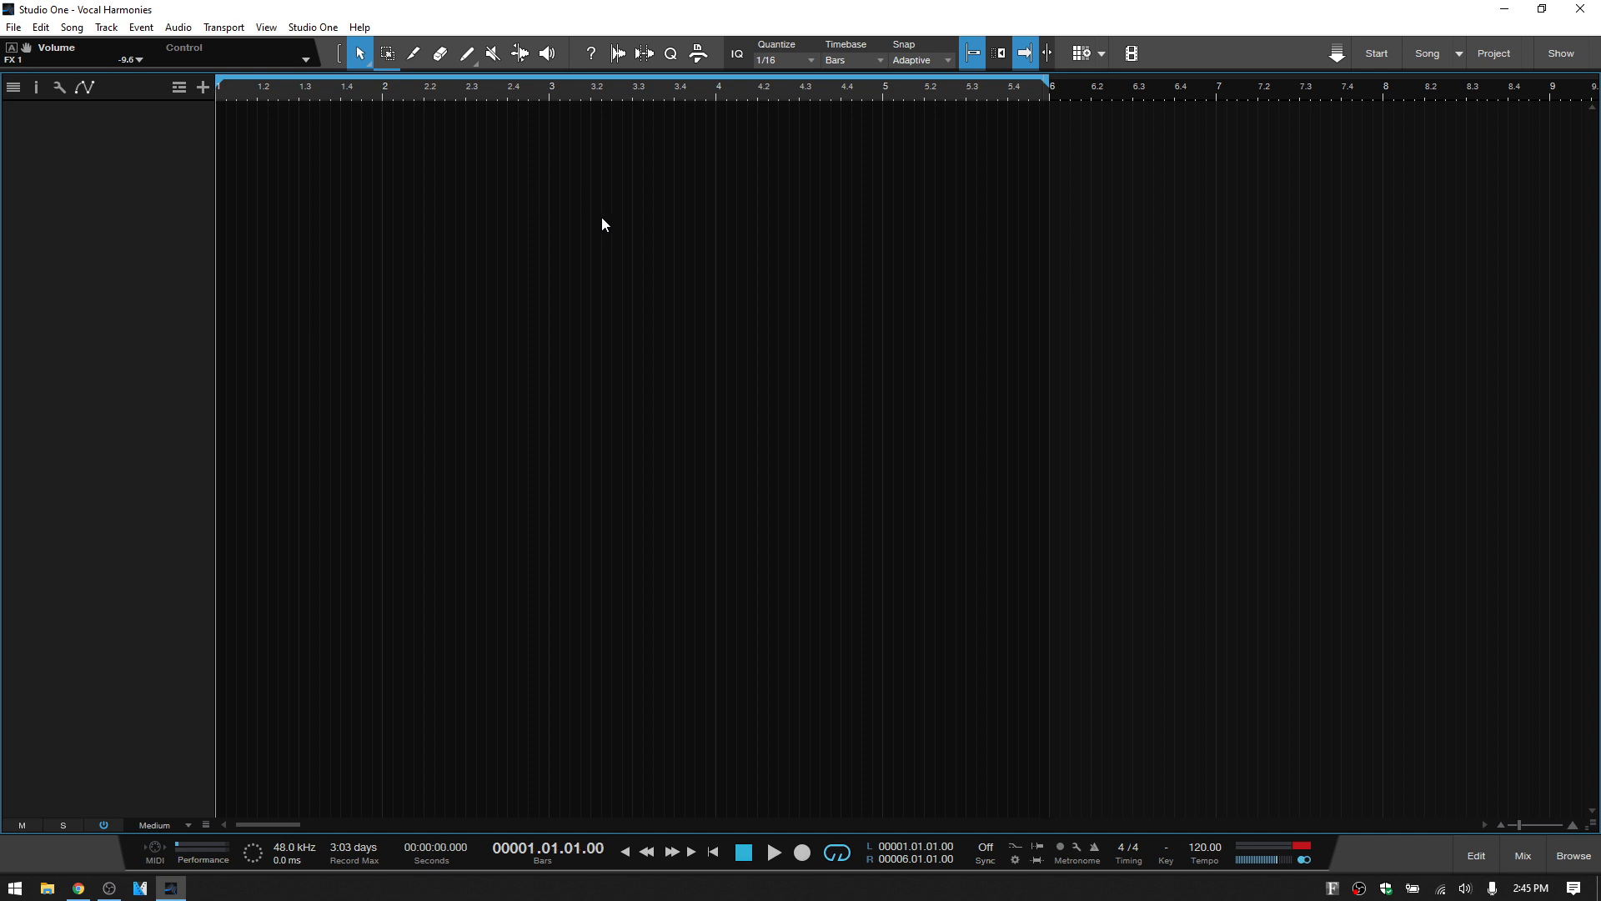
Load the ahh mid h1.wav sample file into a new SampleOne instrument and hide the browser
{"action": "left_click", "coordinate": [1573, 856]}
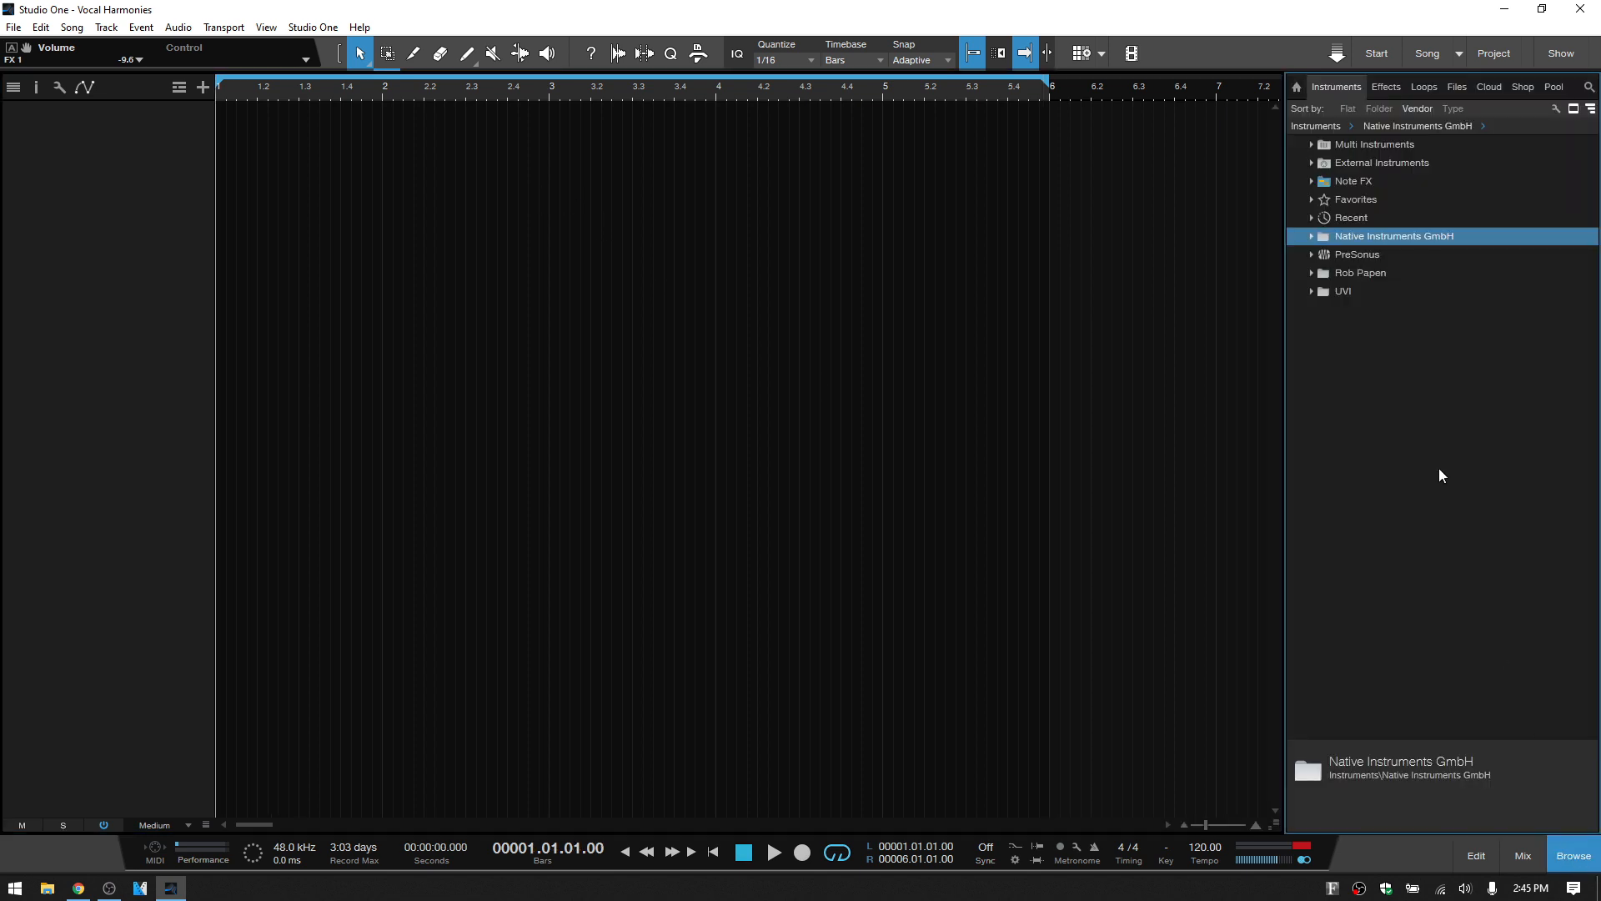
{"action": "left_click", "coordinate": [1457, 87]}
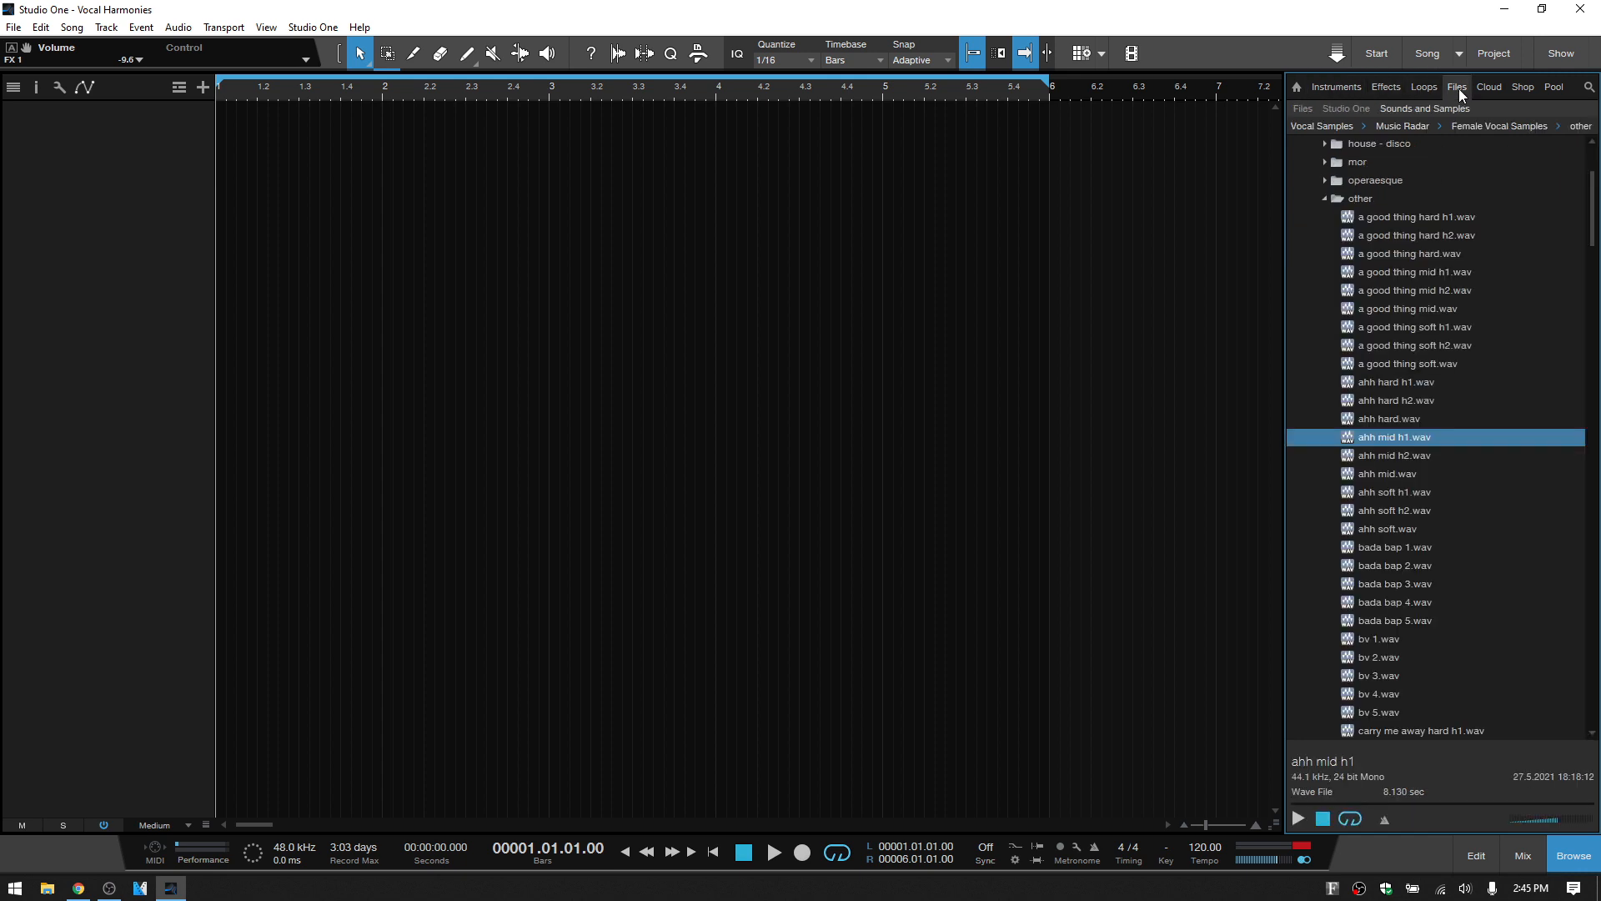
{"action": "right_click", "coordinate": [1378, 443]}
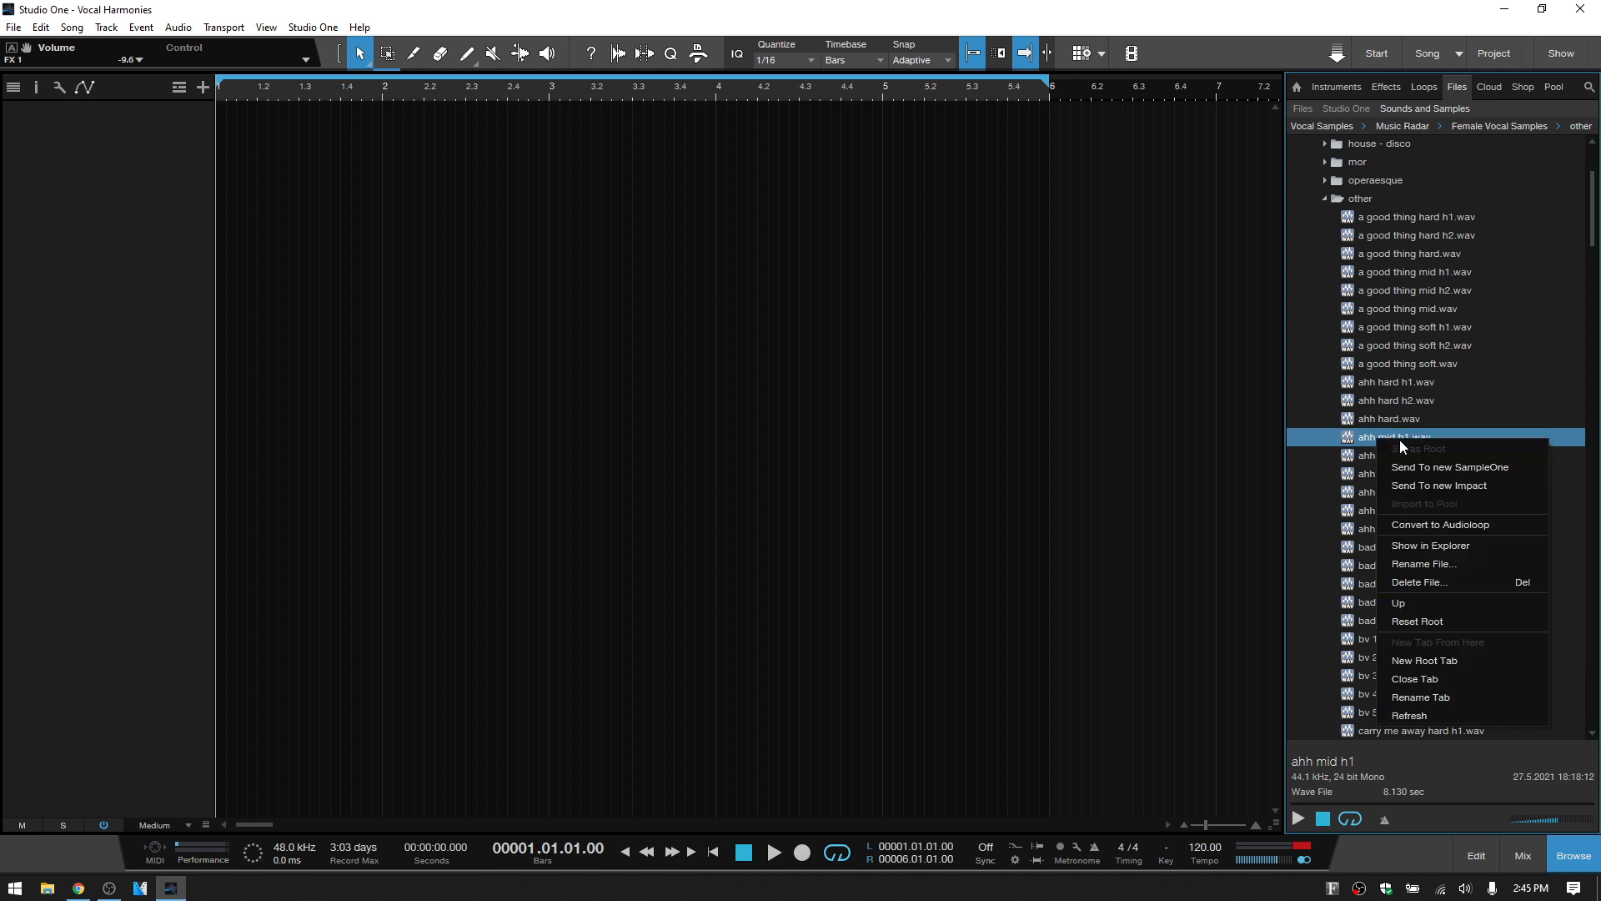
{"action": "left_click", "coordinate": [1455, 470]}
{"action": "left_click_drag", "start_coordinate": [987, 123], "coordinate": [742, 141]}
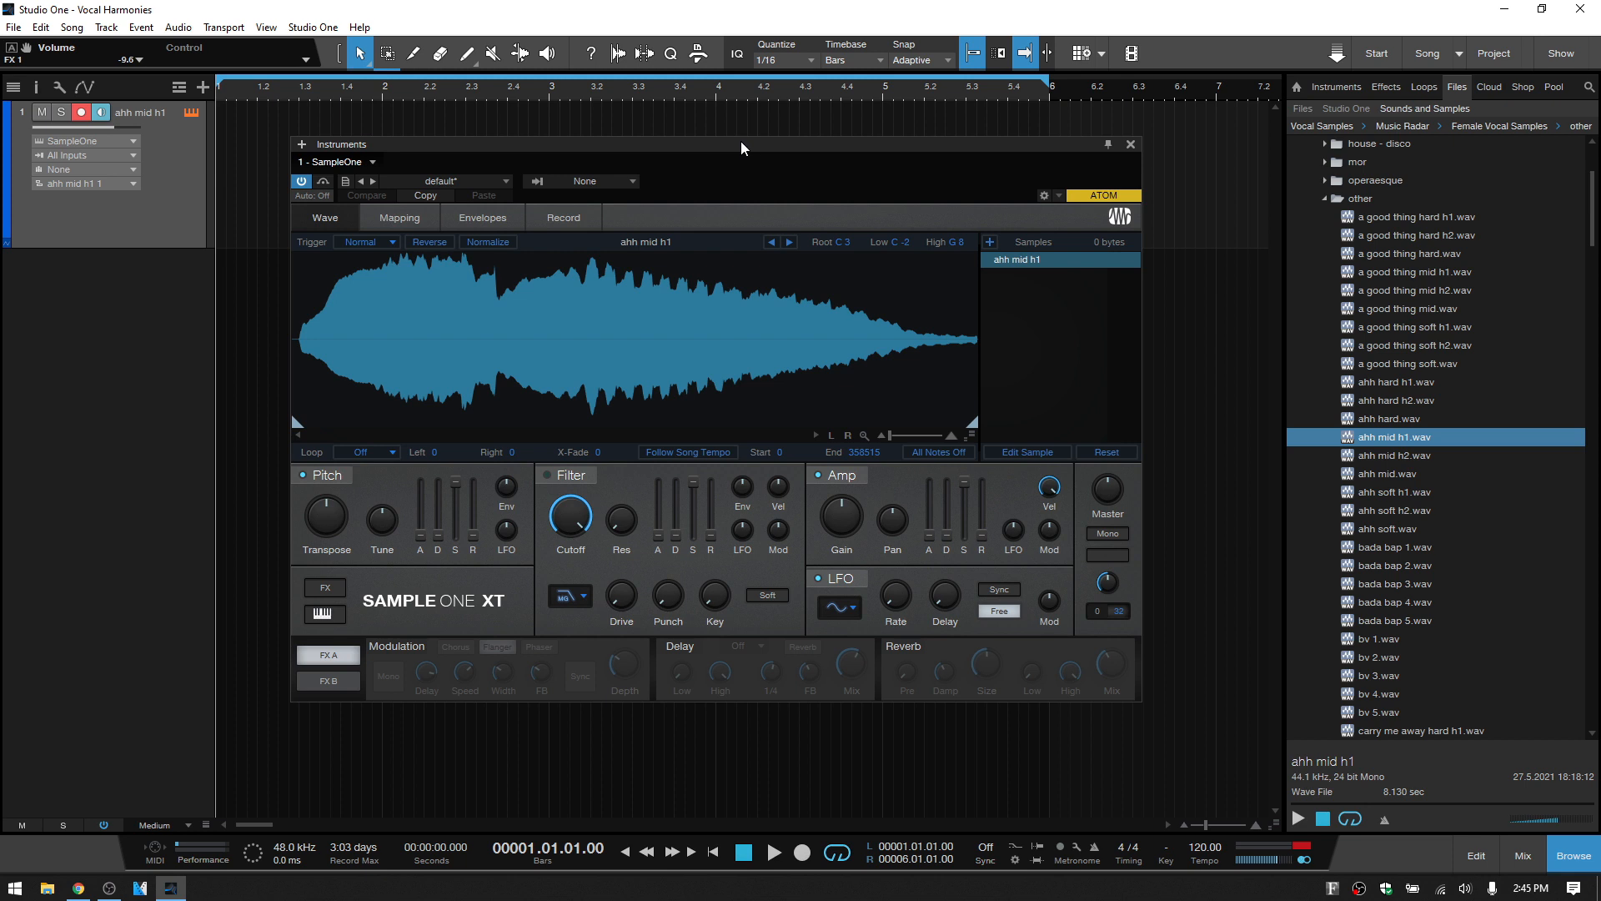
{"action": "left_click", "coordinate": [1573, 855]}
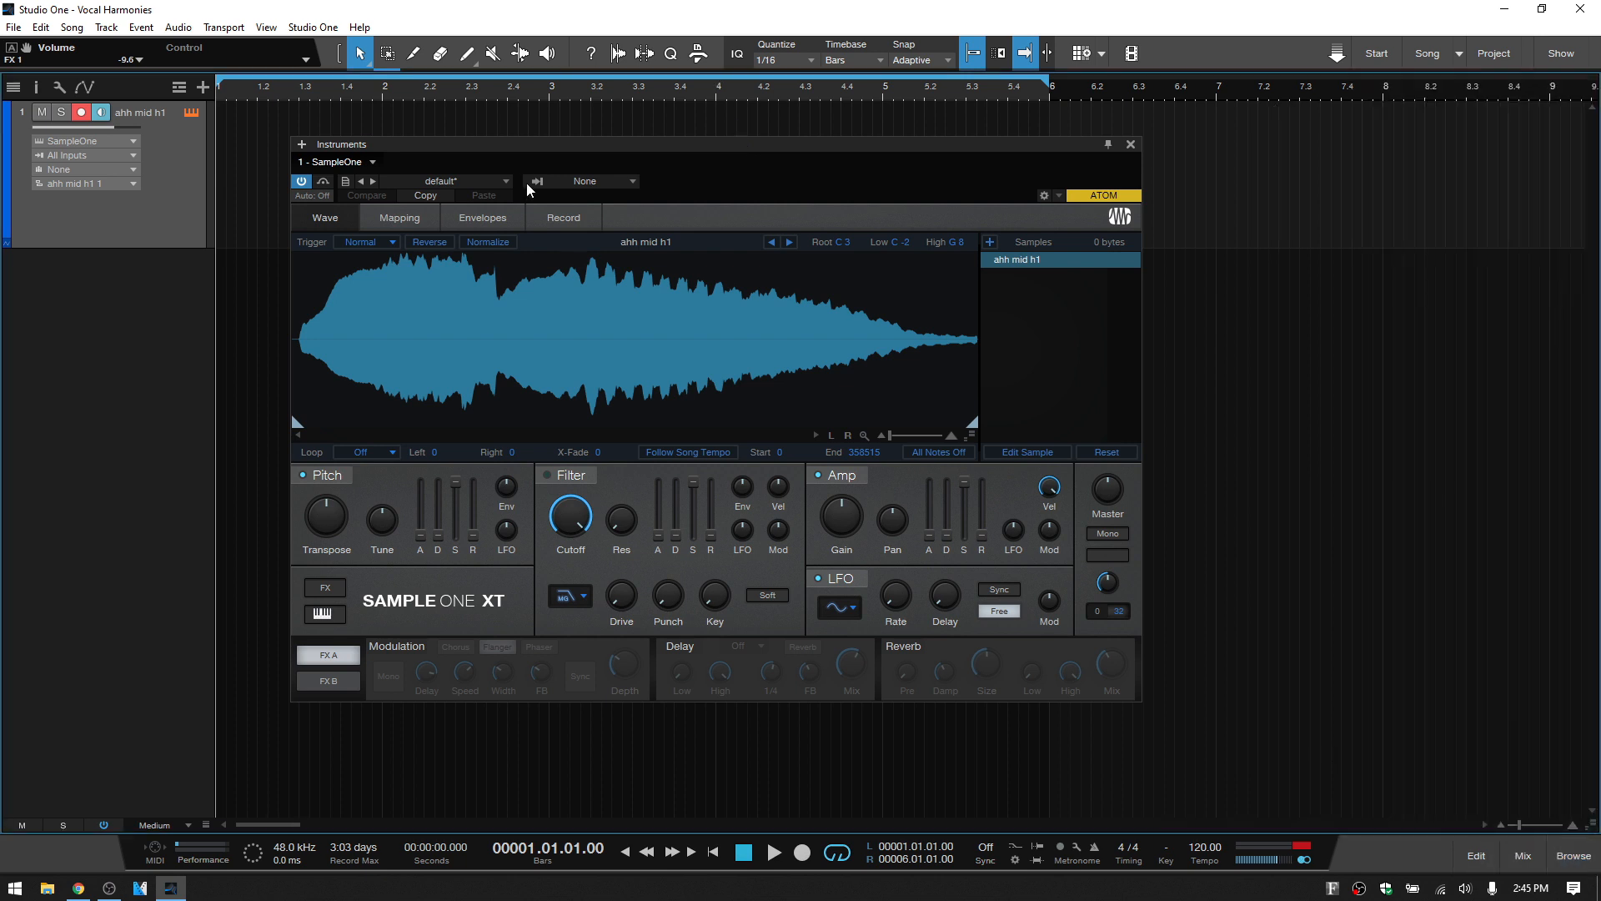
{"action": "left_click_drag", "start_coordinate": [645, 145], "coordinate": [518, 167]}
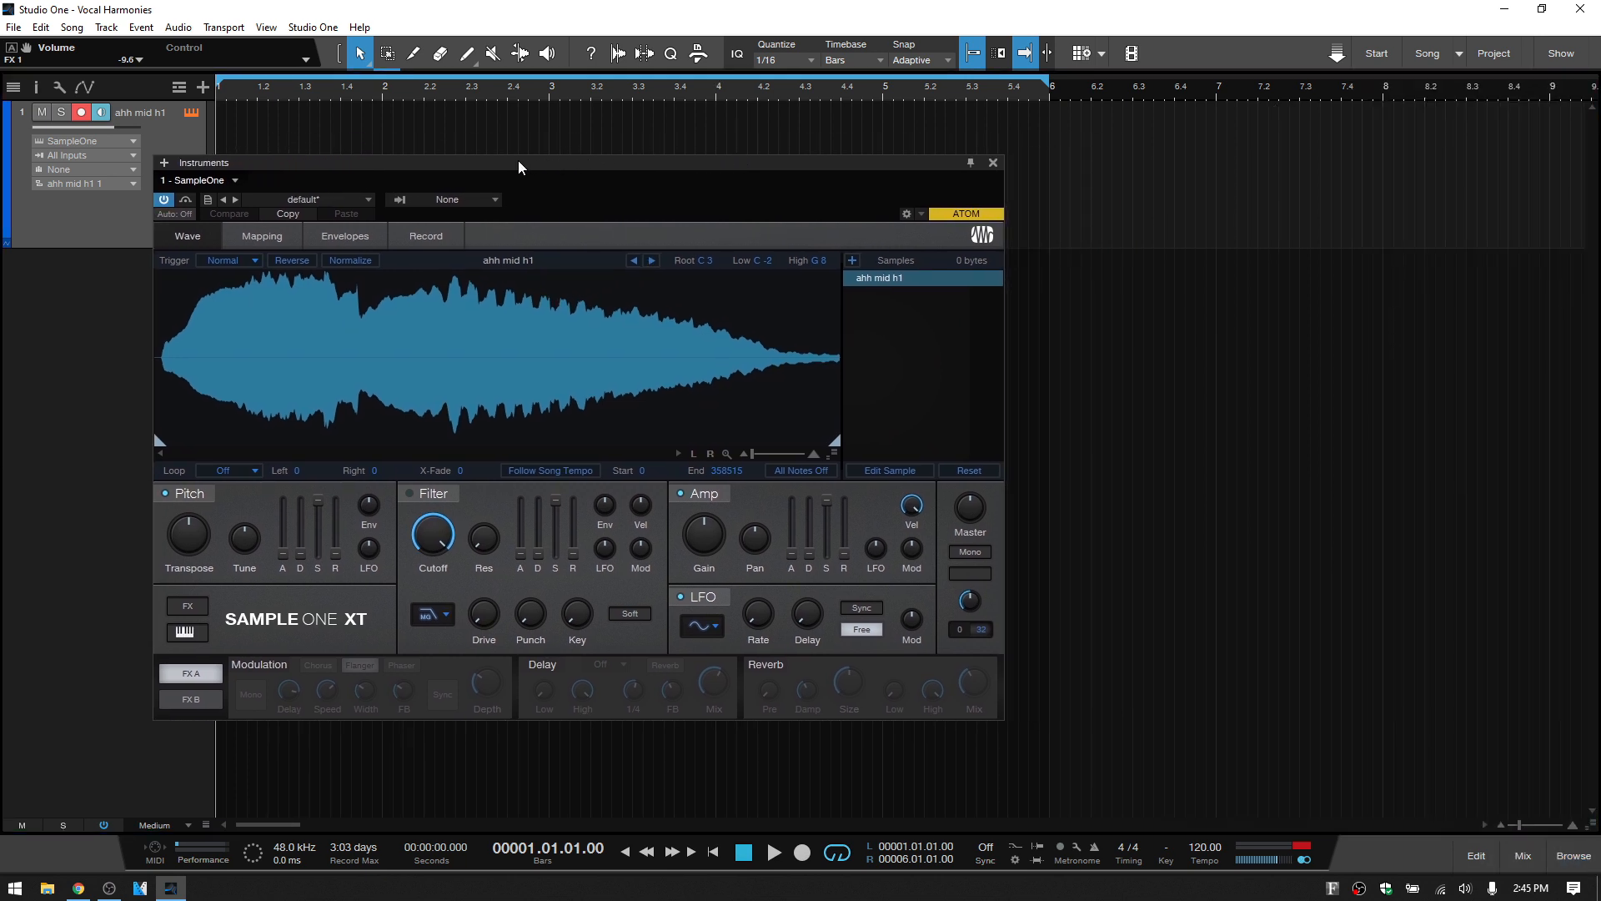
Open the Qwerty Keyboard beside the SampleOne window and play the vocal sample on the notes C and G
{"action": "key", "text": "shift+q"}
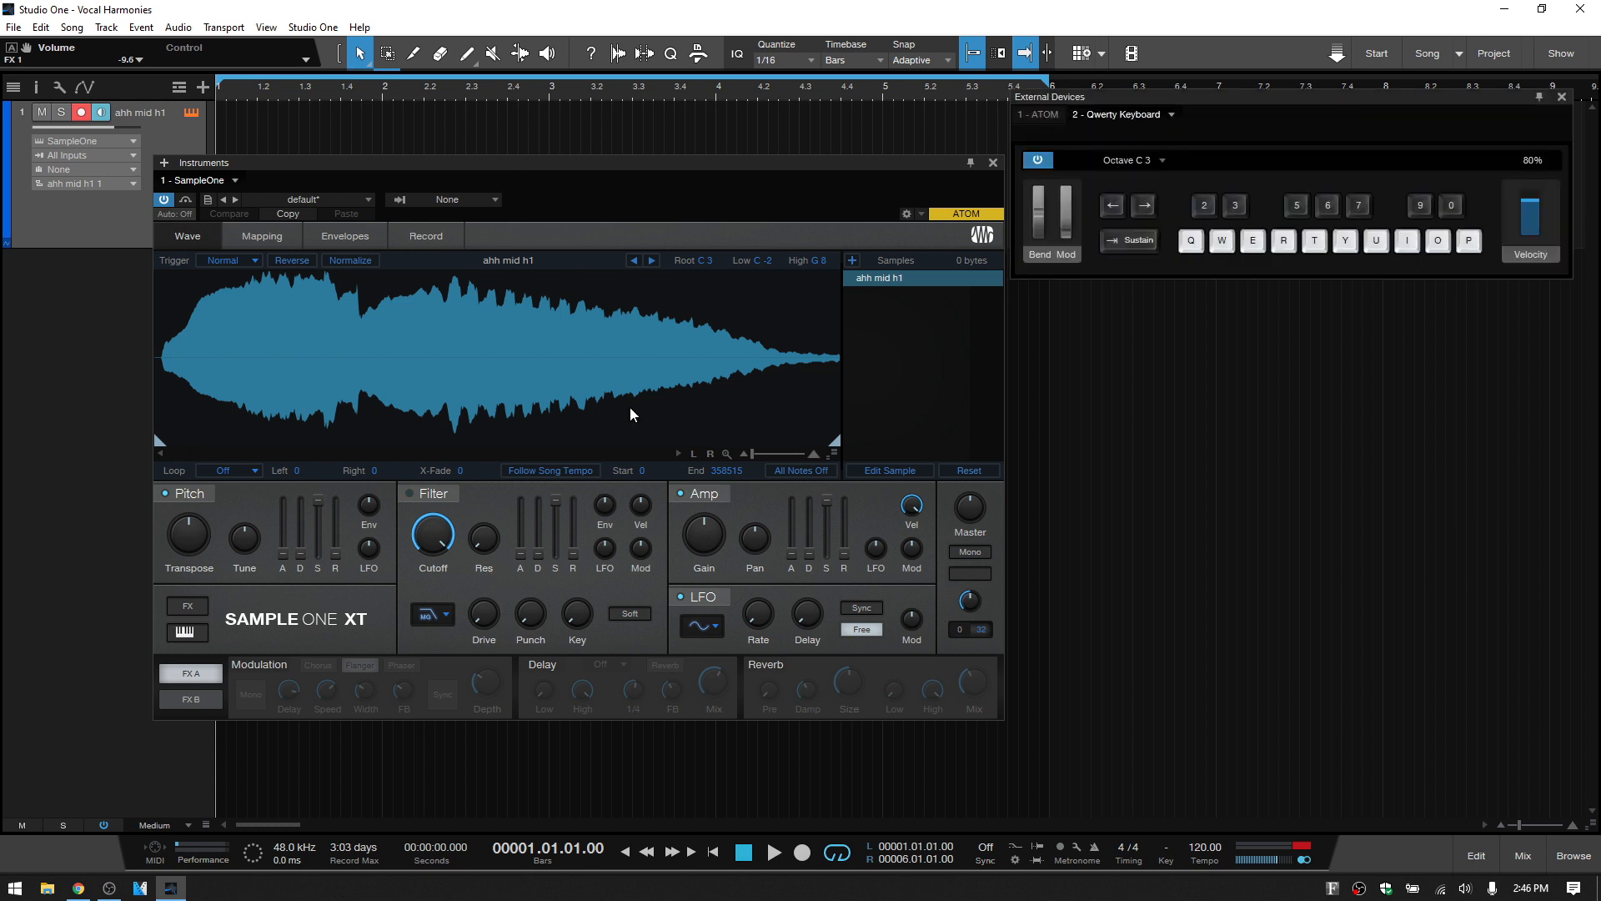
{"action": "left_click_drag", "start_coordinate": [573, 178], "coordinate": [515, 163]}
{"action": "left_click_drag", "start_coordinate": [1246, 100], "coordinate": [1243, 163]}
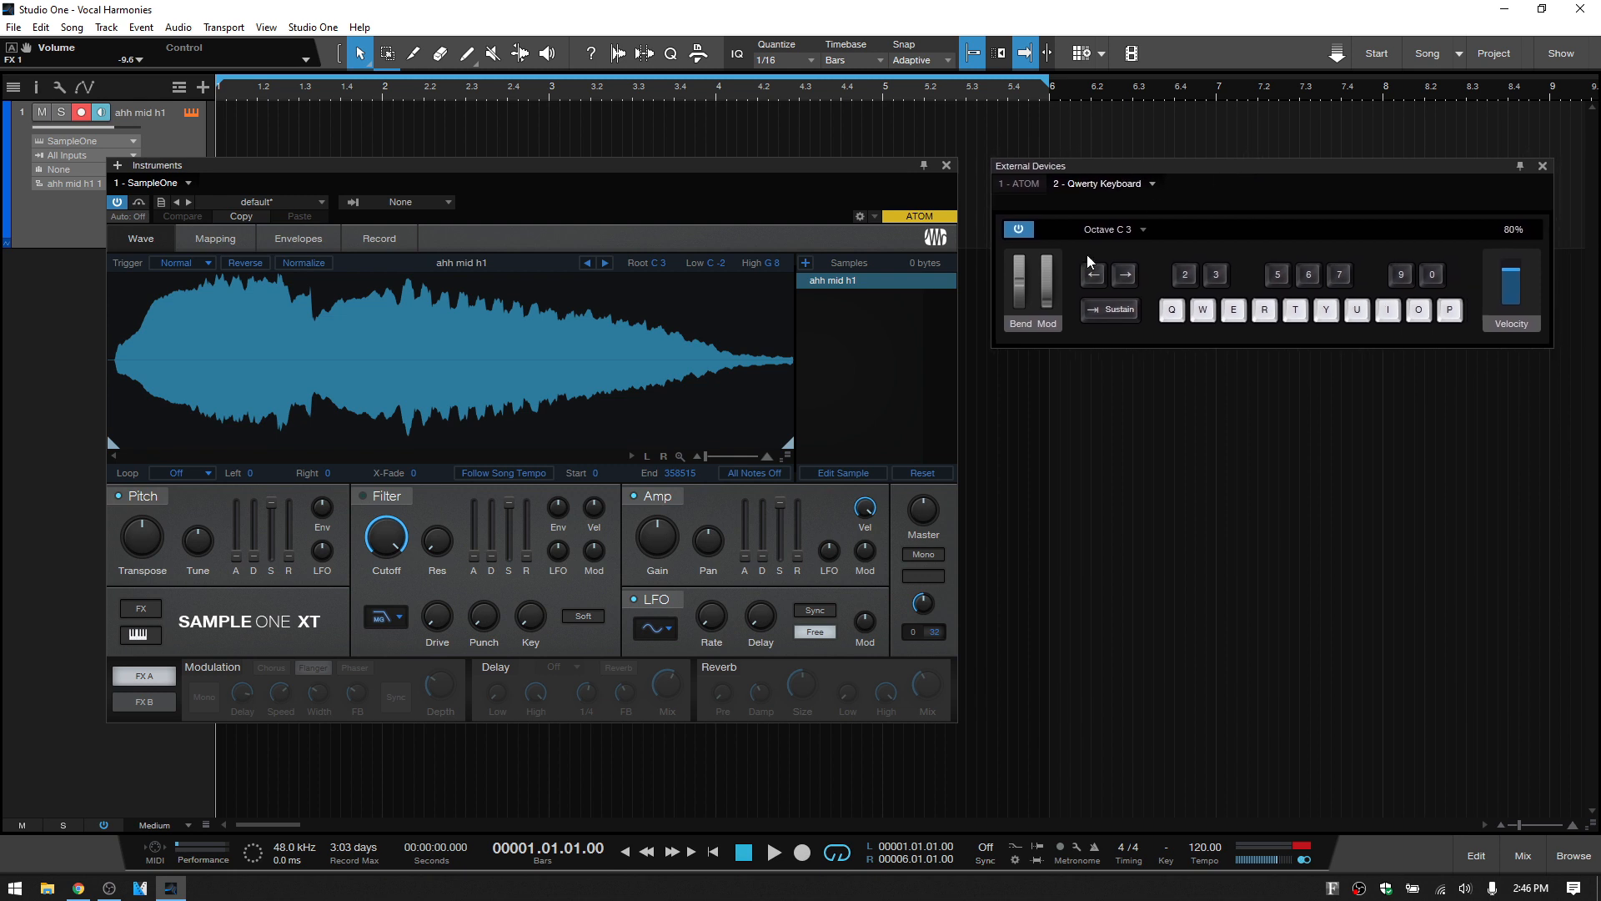
{"action": "key", "text": "q"}
{"action": "key", "text": "q"}
{"action": "key", "text": "t"}
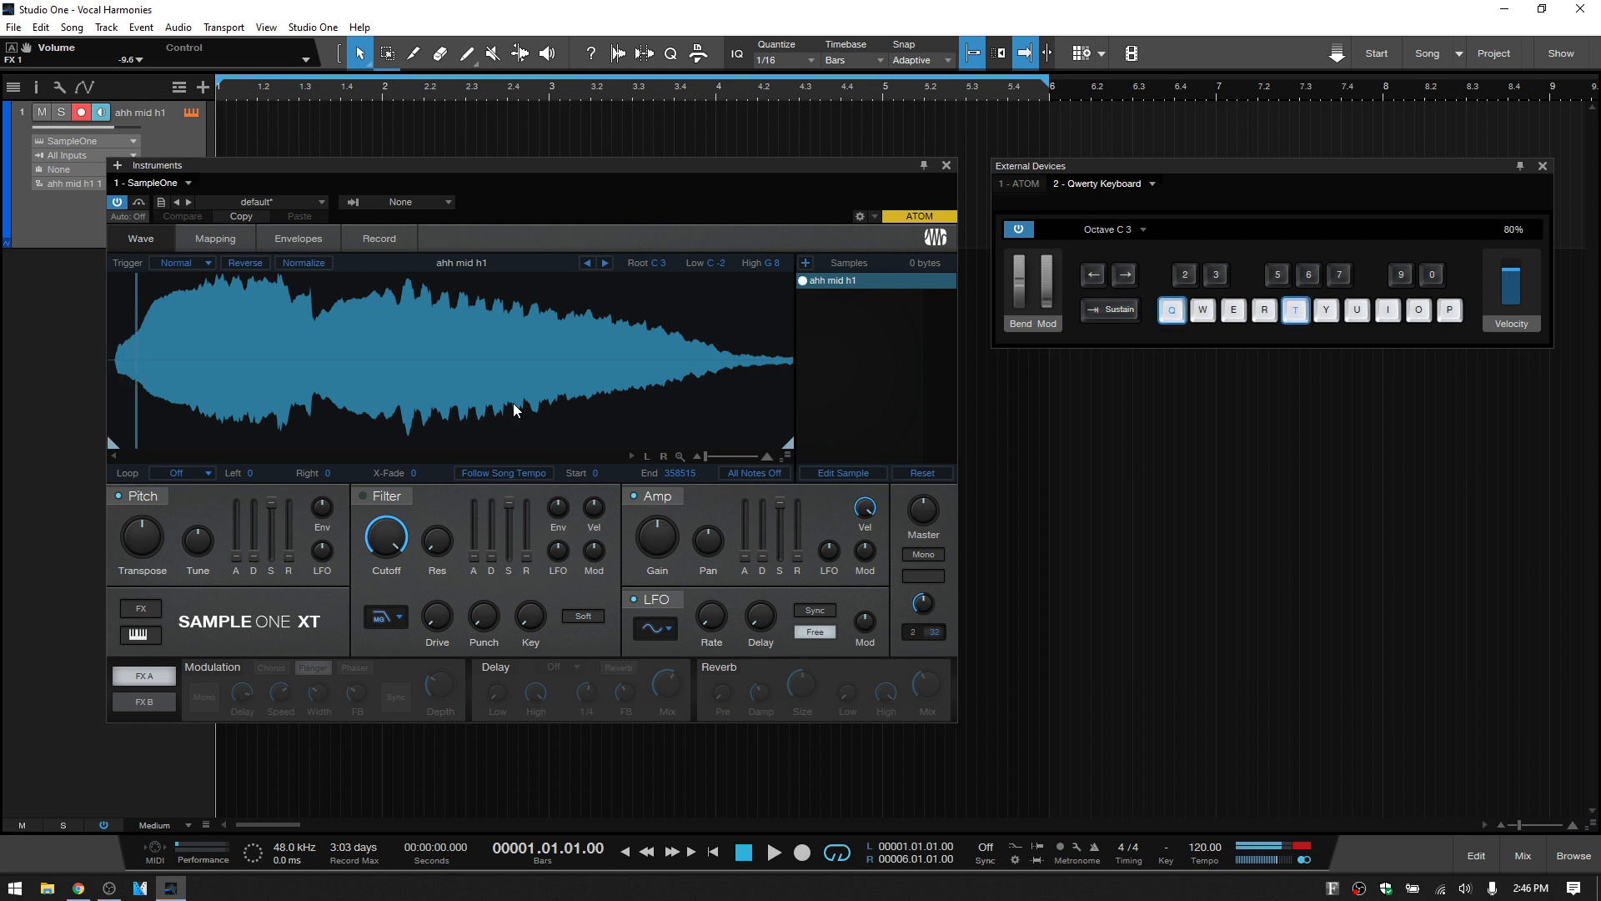
Play the vocal sample on C and F together and lower SampleOne's master gain to -10.3 dB
{"action": "key", "text": "q"}
{"action": "key", "text": "r"}
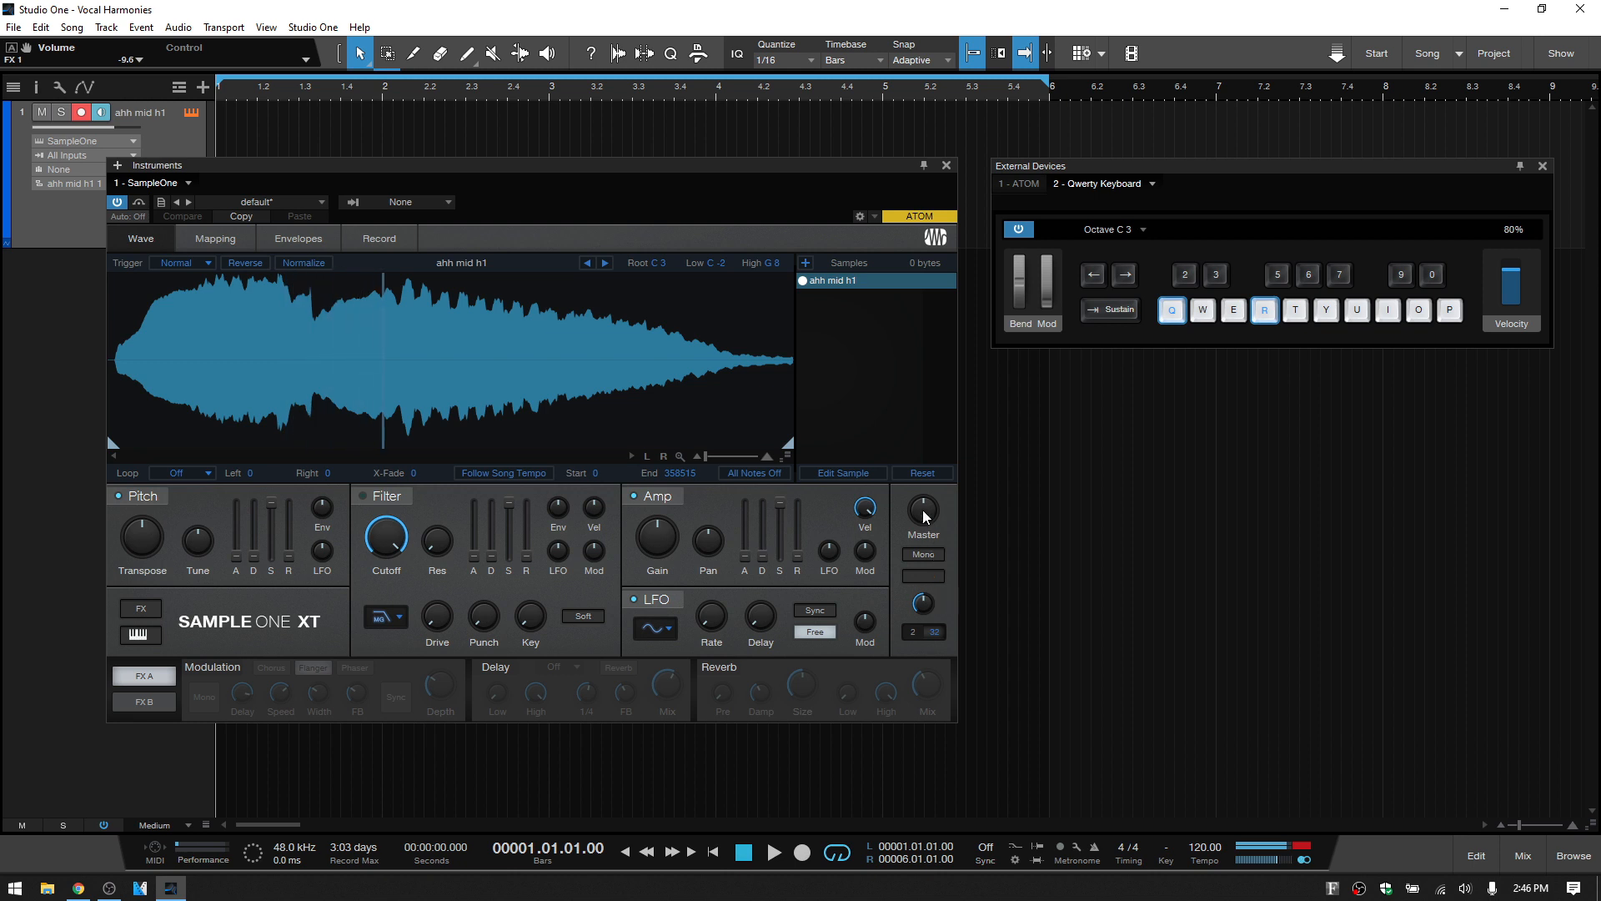
{"action": "left_click_drag", "start_coordinate": [922, 513], "coordinate": [922, 531]}
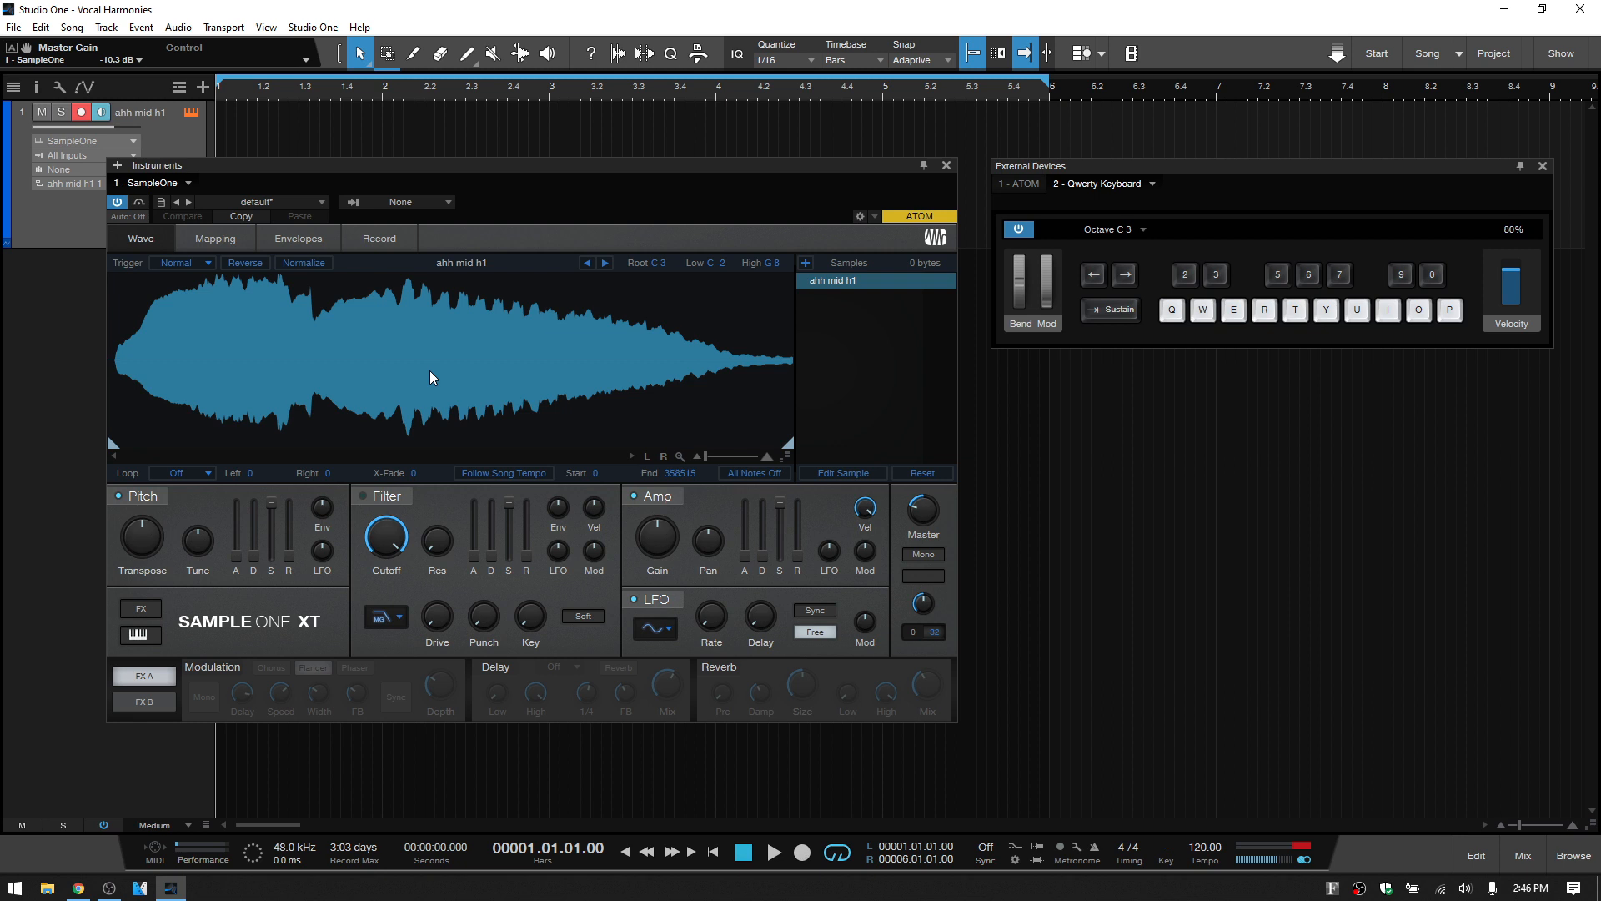
Make the sample follow the song tempo and play it as a harmony on C, F and the C an octave higher
{"action": "left_click", "coordinate": [509, 474]}
{"action": "key", "text": "q"}
{"action": "key", "text": "r"}
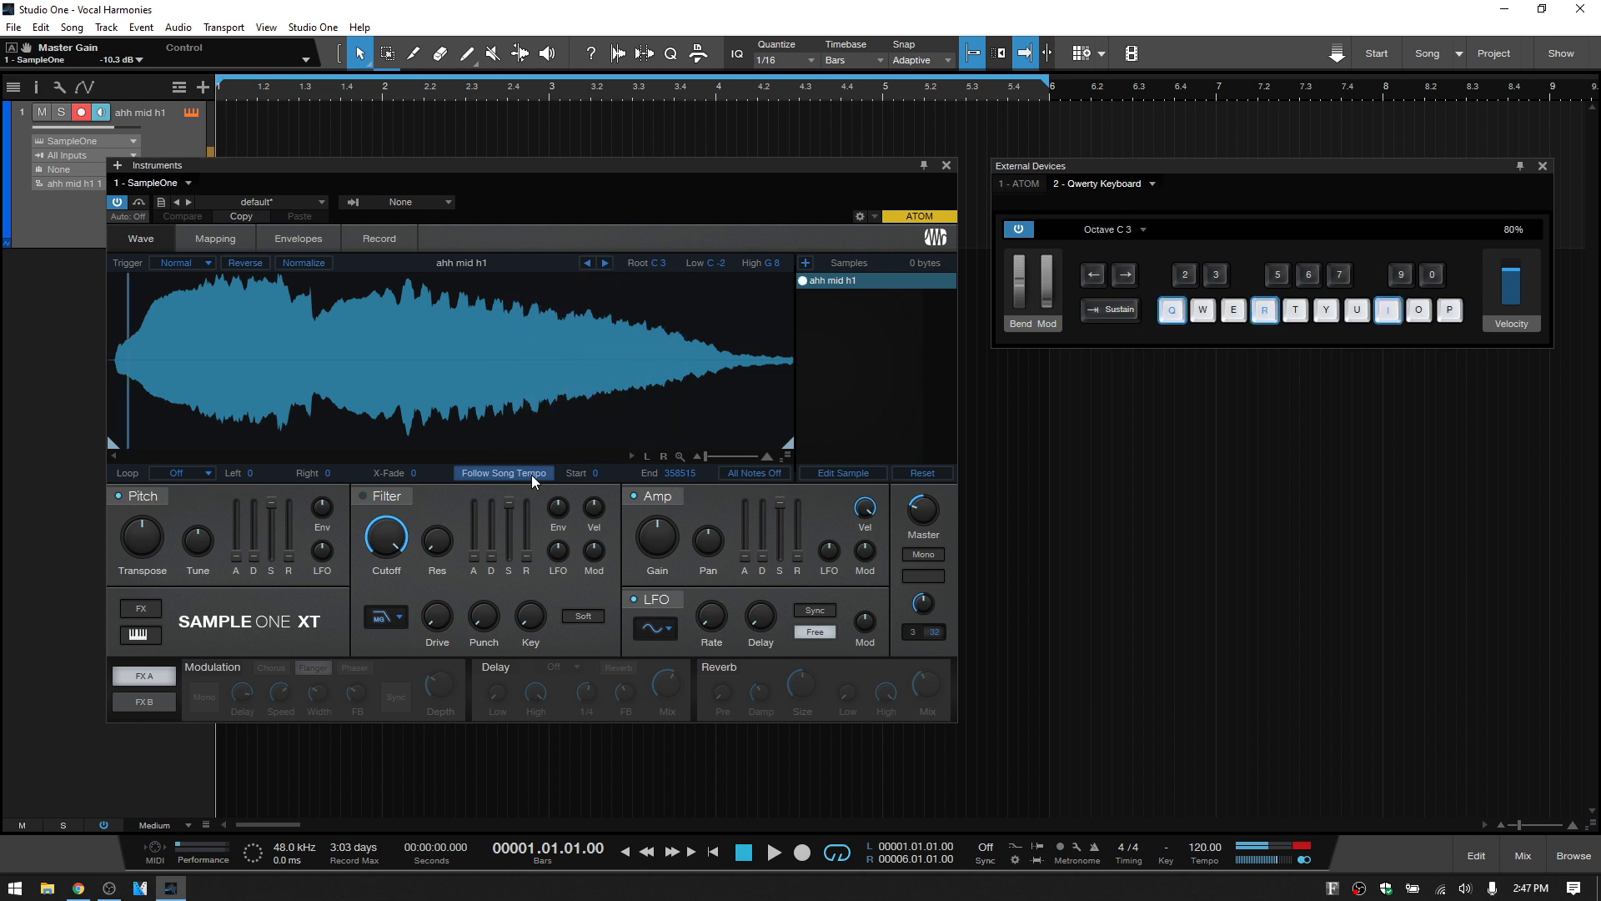
{"action": "key", "text": "i"}
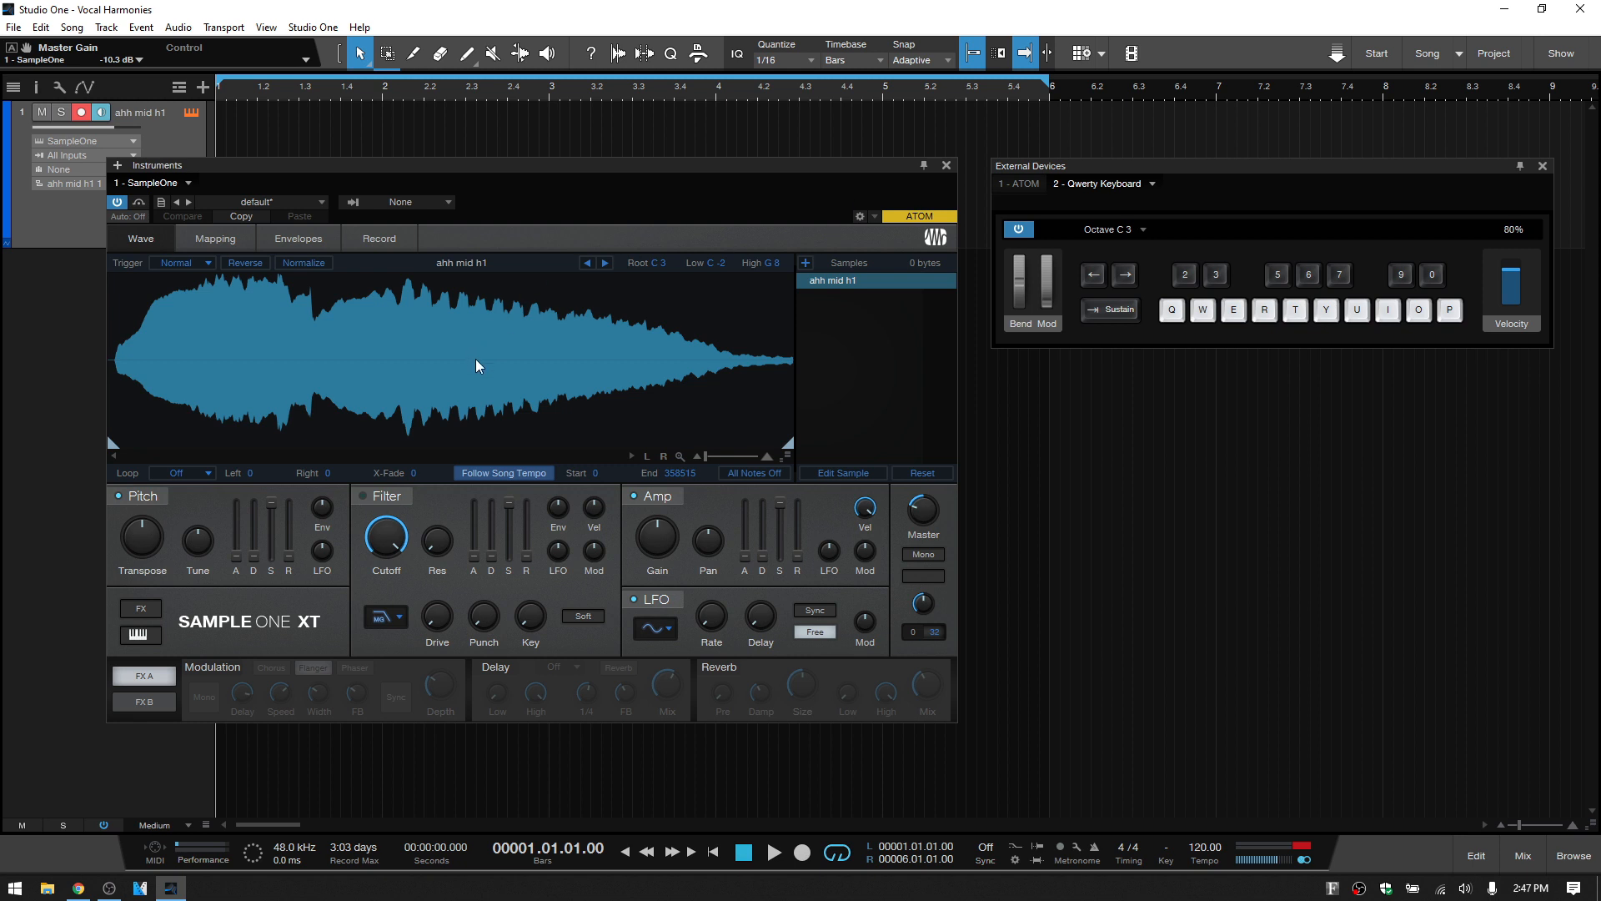
Close the SampleOne window and switch to the open song solitudenum
{"action": "left_click", "coordinate": [946, 163]}
{"action": "left_click", "coordinate": [1460, 54]}
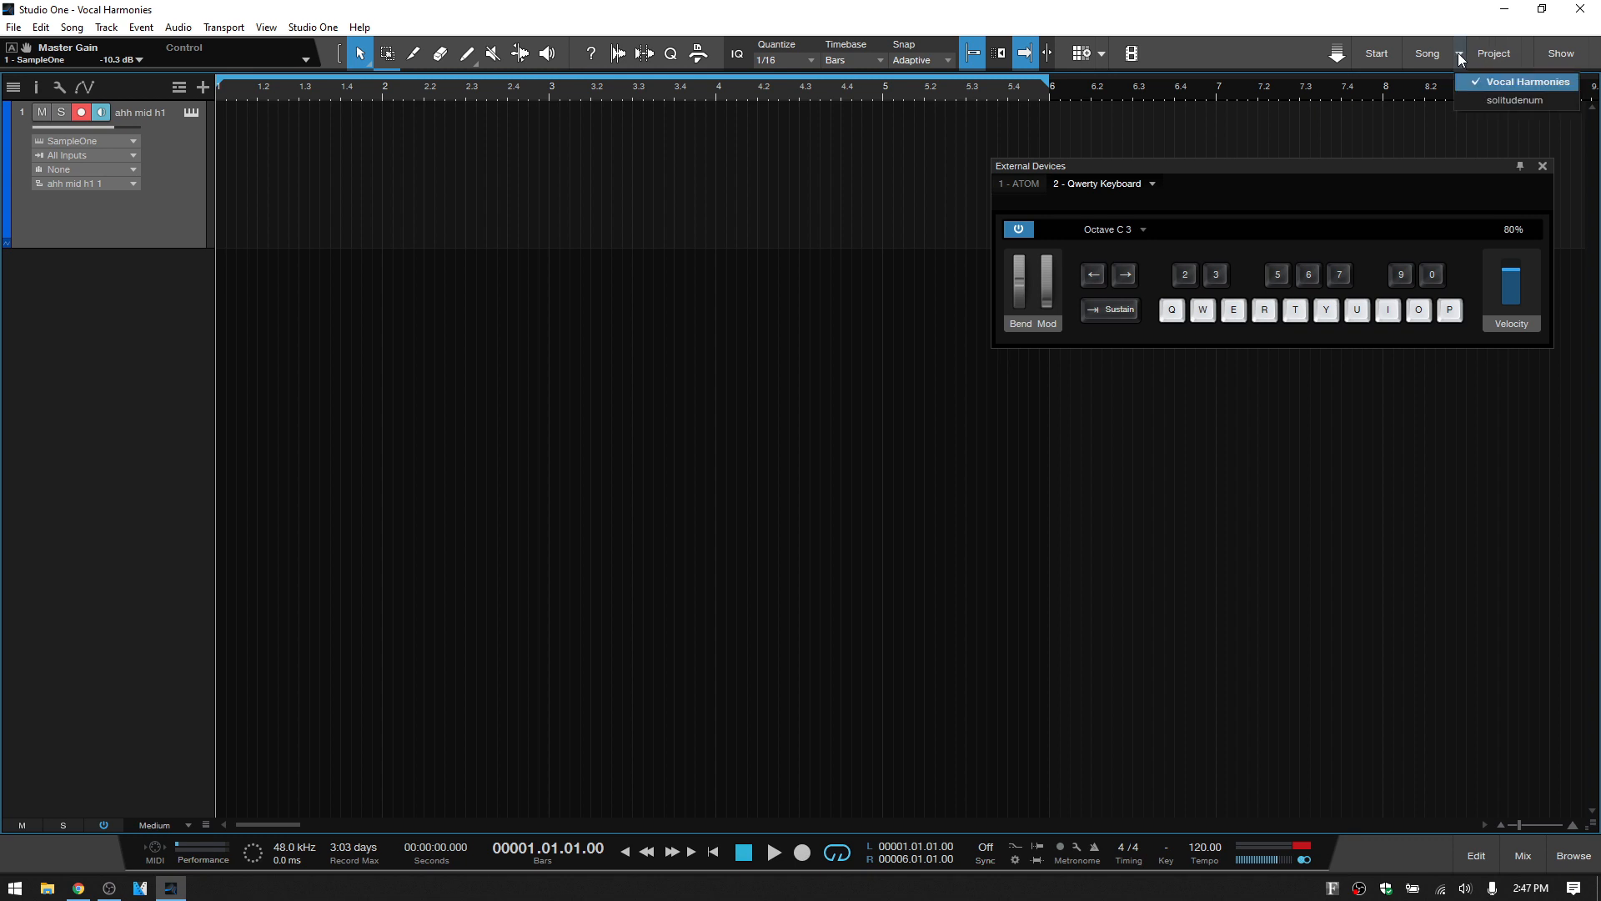
{"action": "left_click", "coordinate": [1511, 99]}
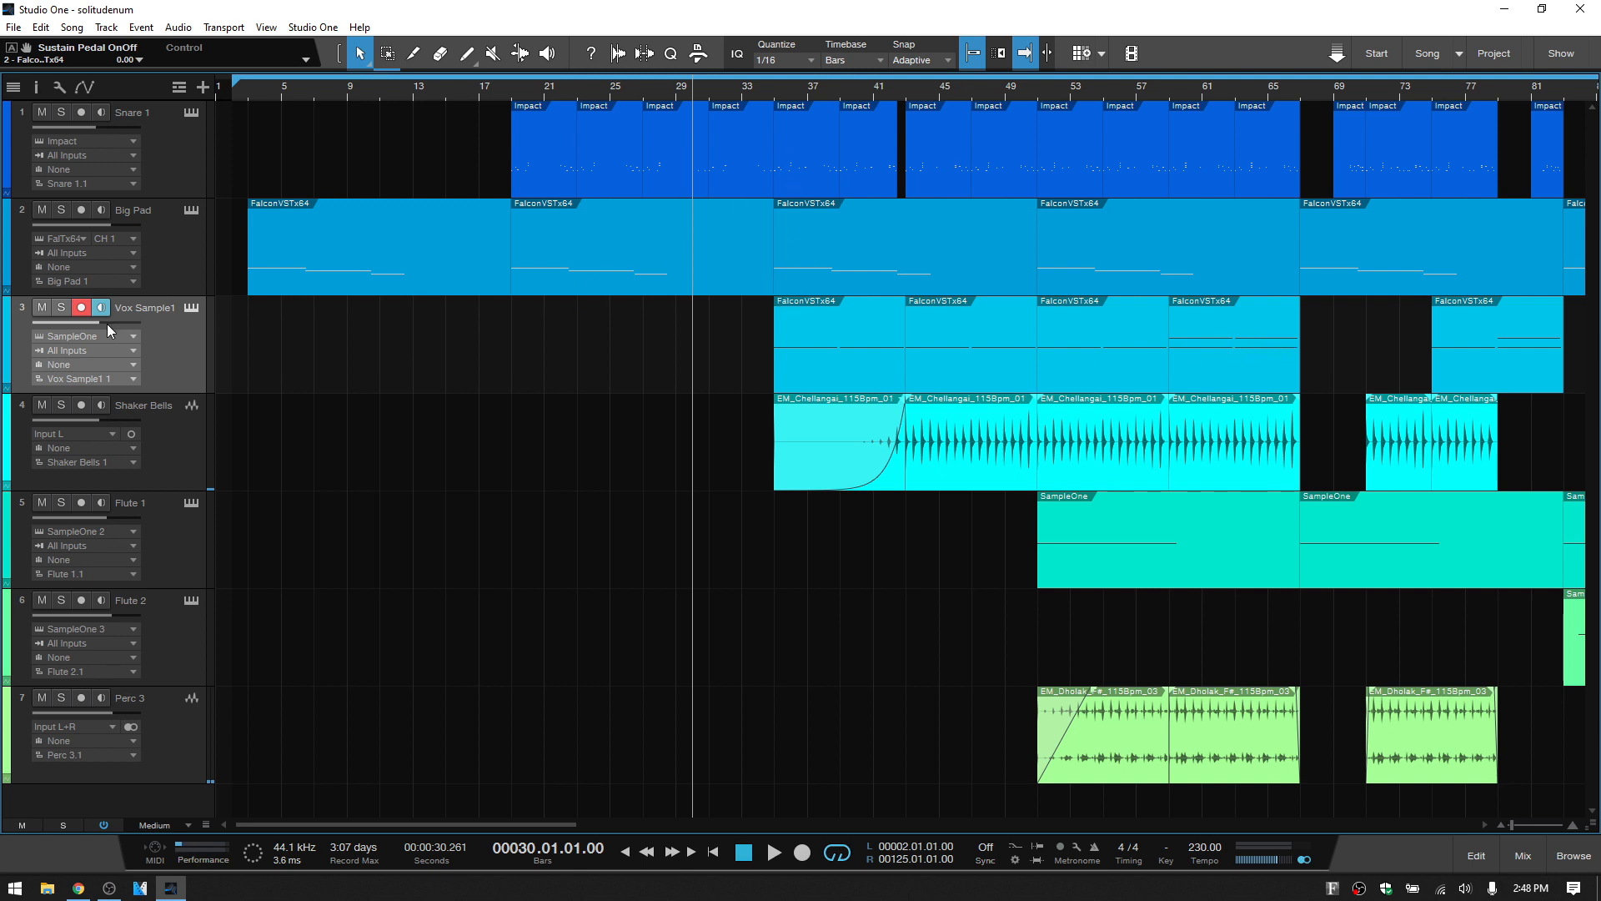
Play the song from bar 30 with Vox Sample1 soloed, unsolo it to hear the full mix, and stop playback
{"action": "left_click", "coordinate": [62, 307]}
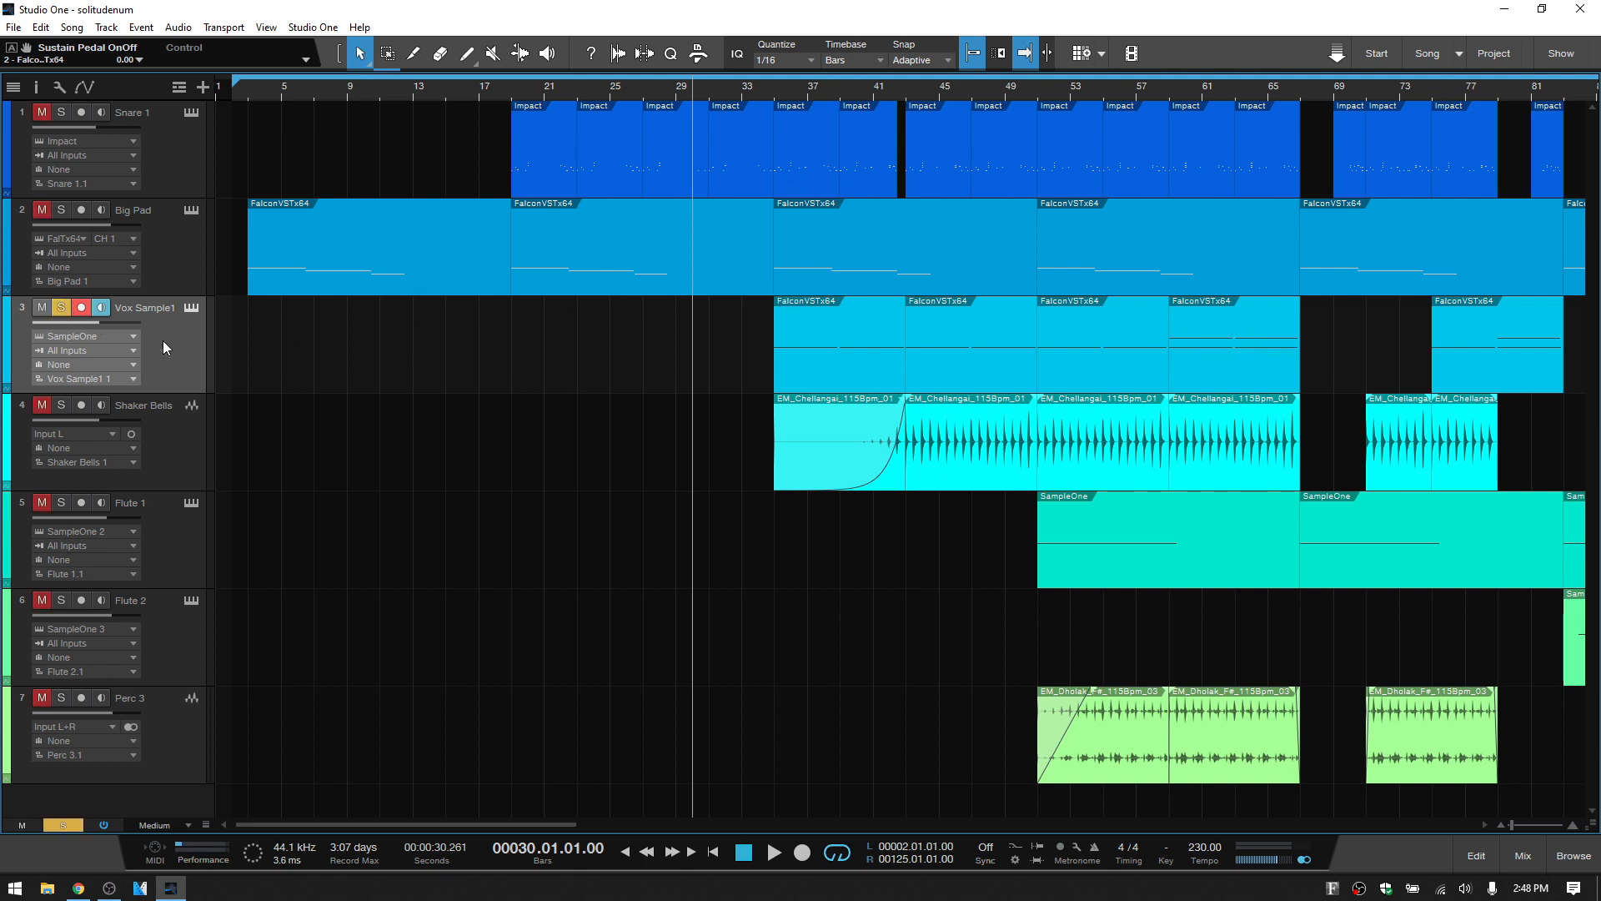
{"action": "key", "text": "space"}
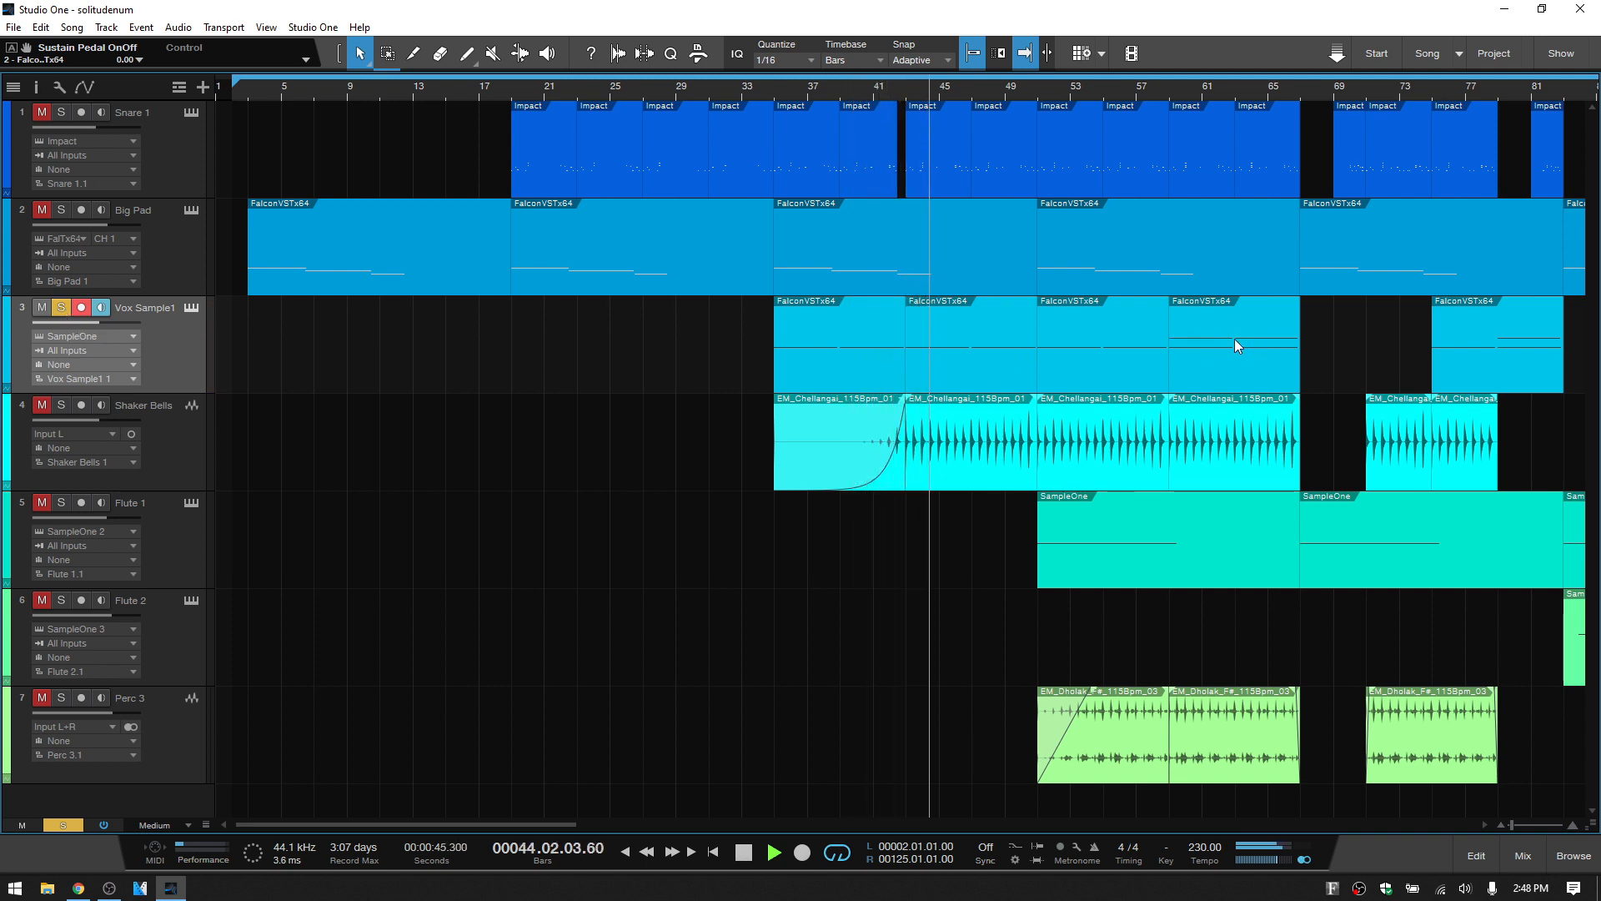
{"action": "left_click", "coordinate": [61, 308]}
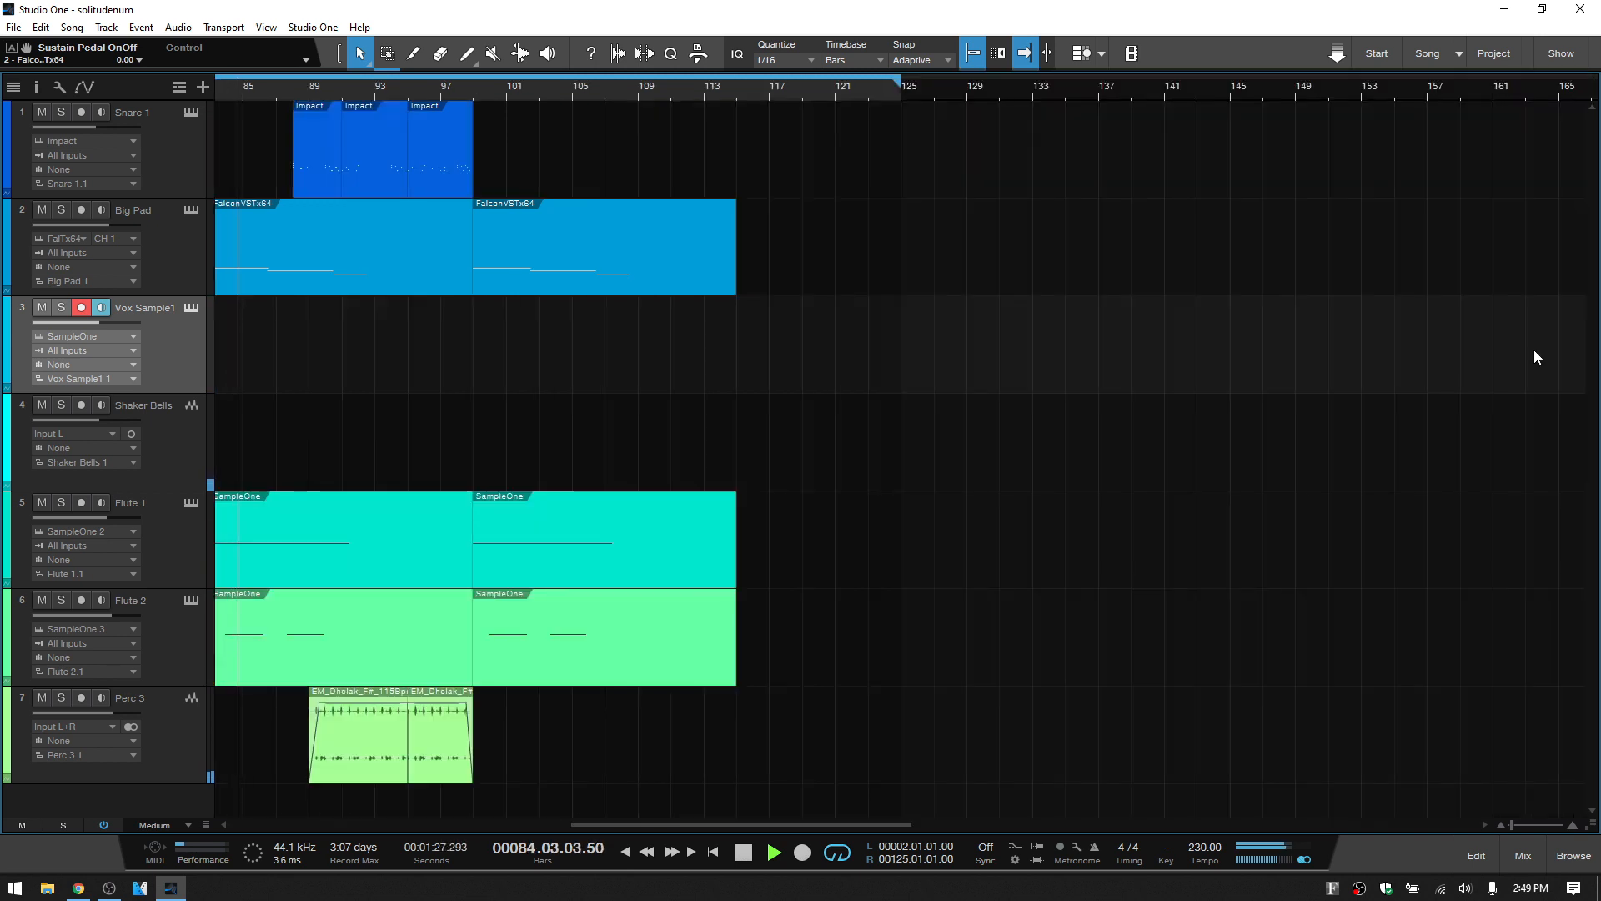
{"action": "key", "text": "space"}
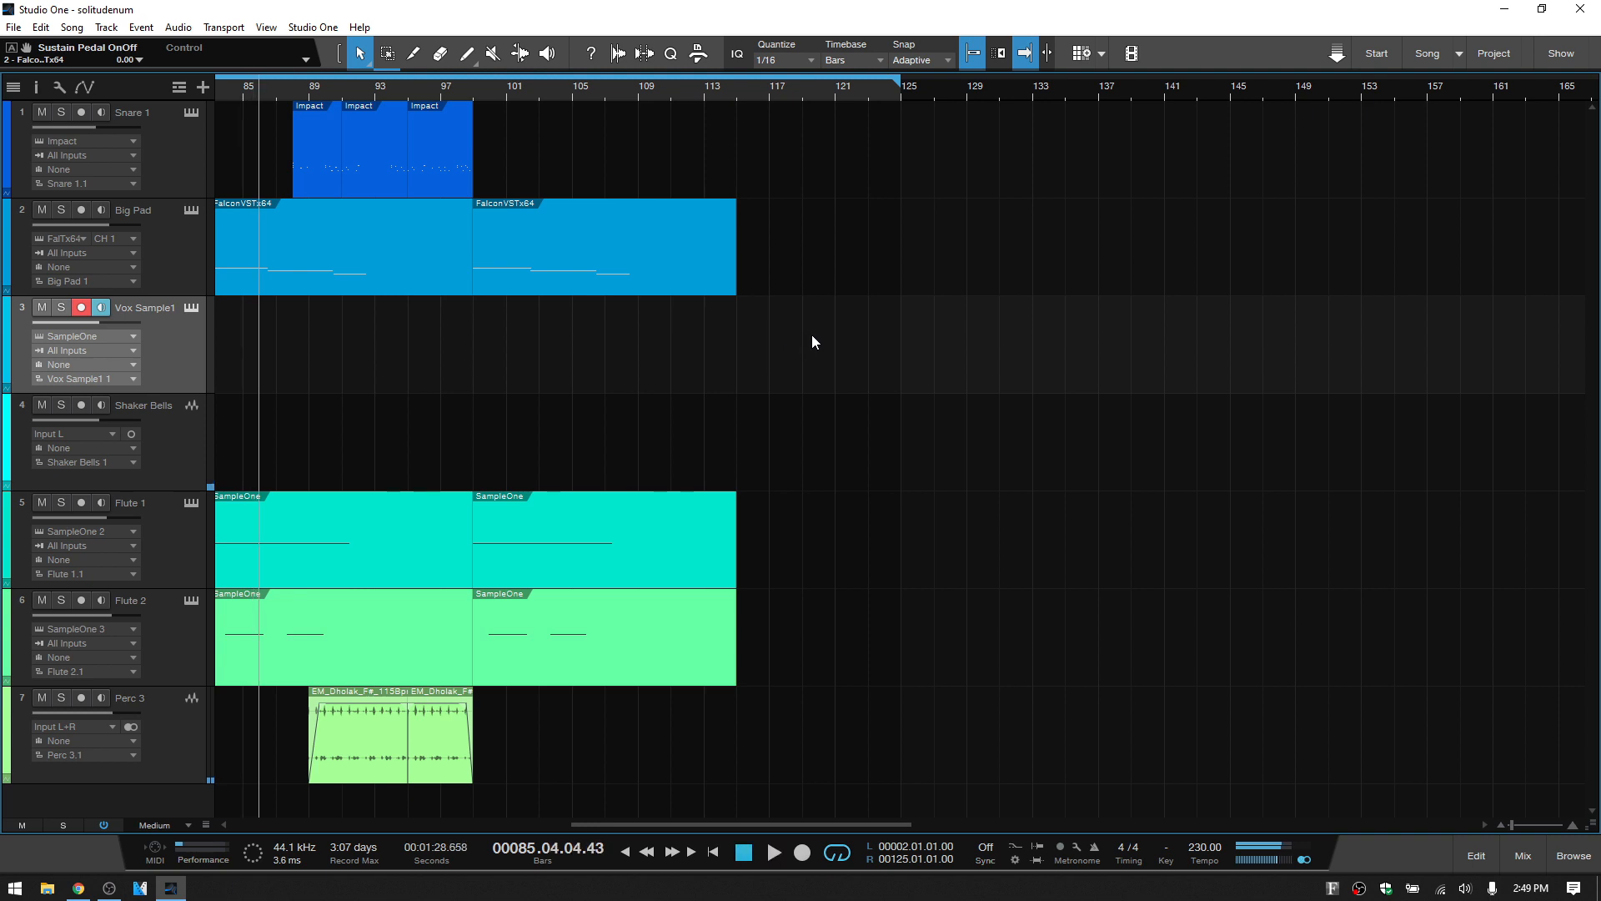